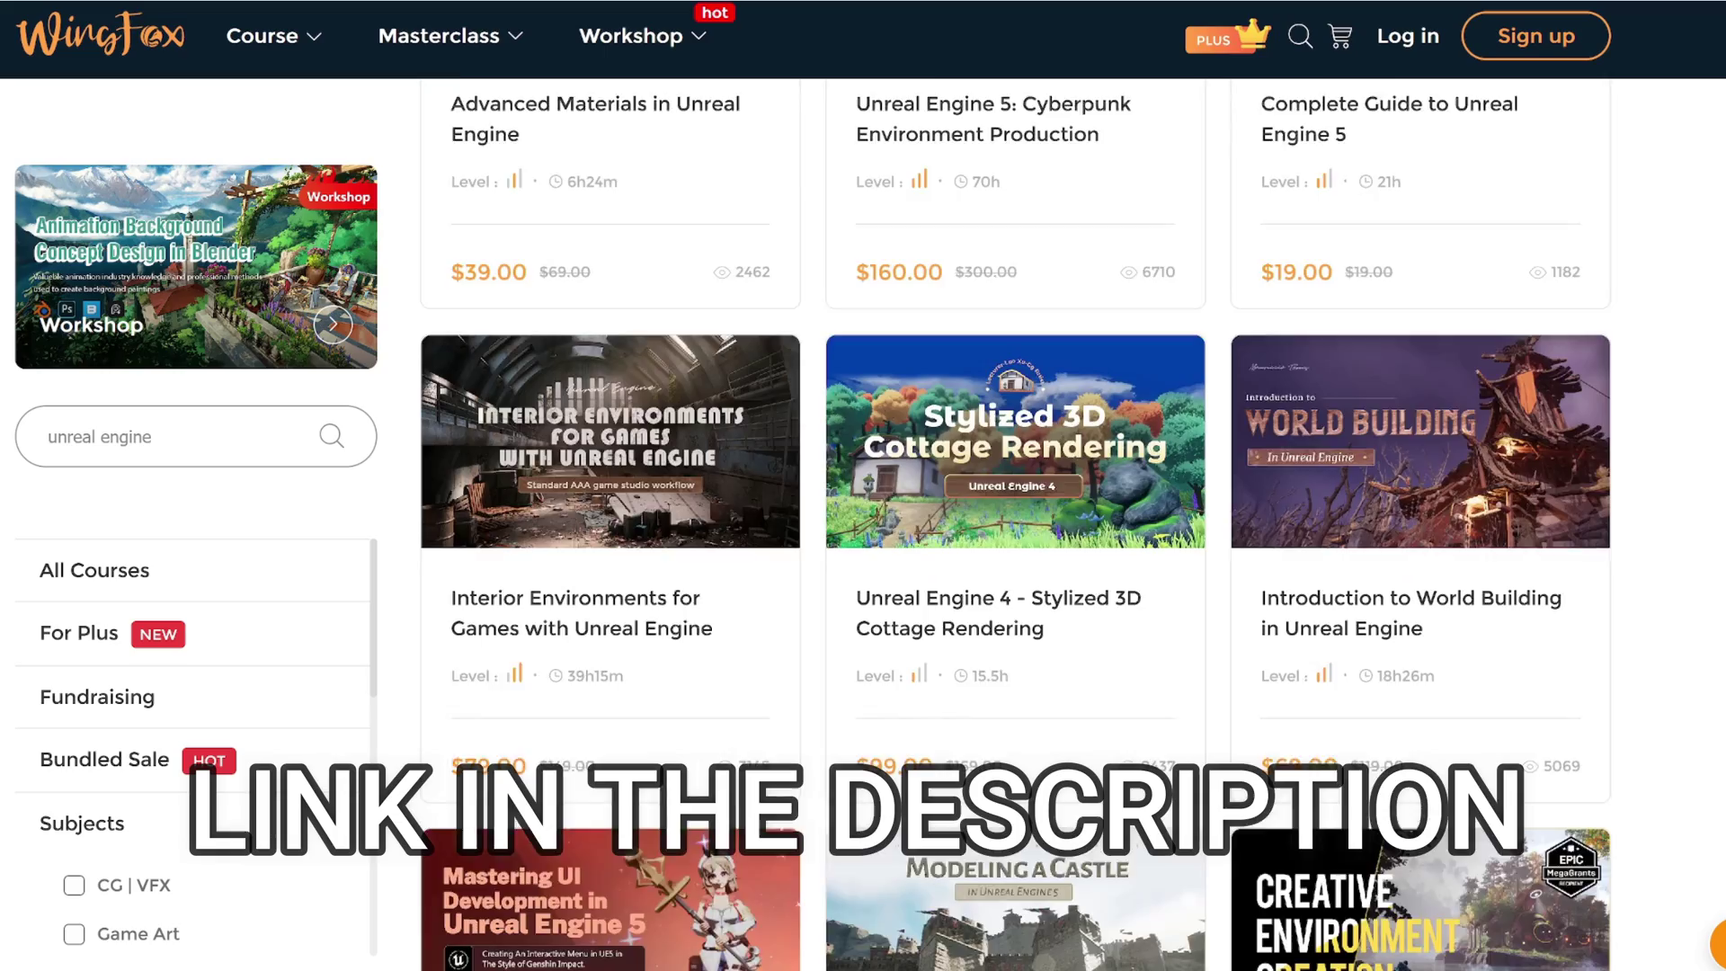
{"action": "scroll", "coordinate": [1014, 521], "scroll_direction": "down", "scroll_amount": 8}
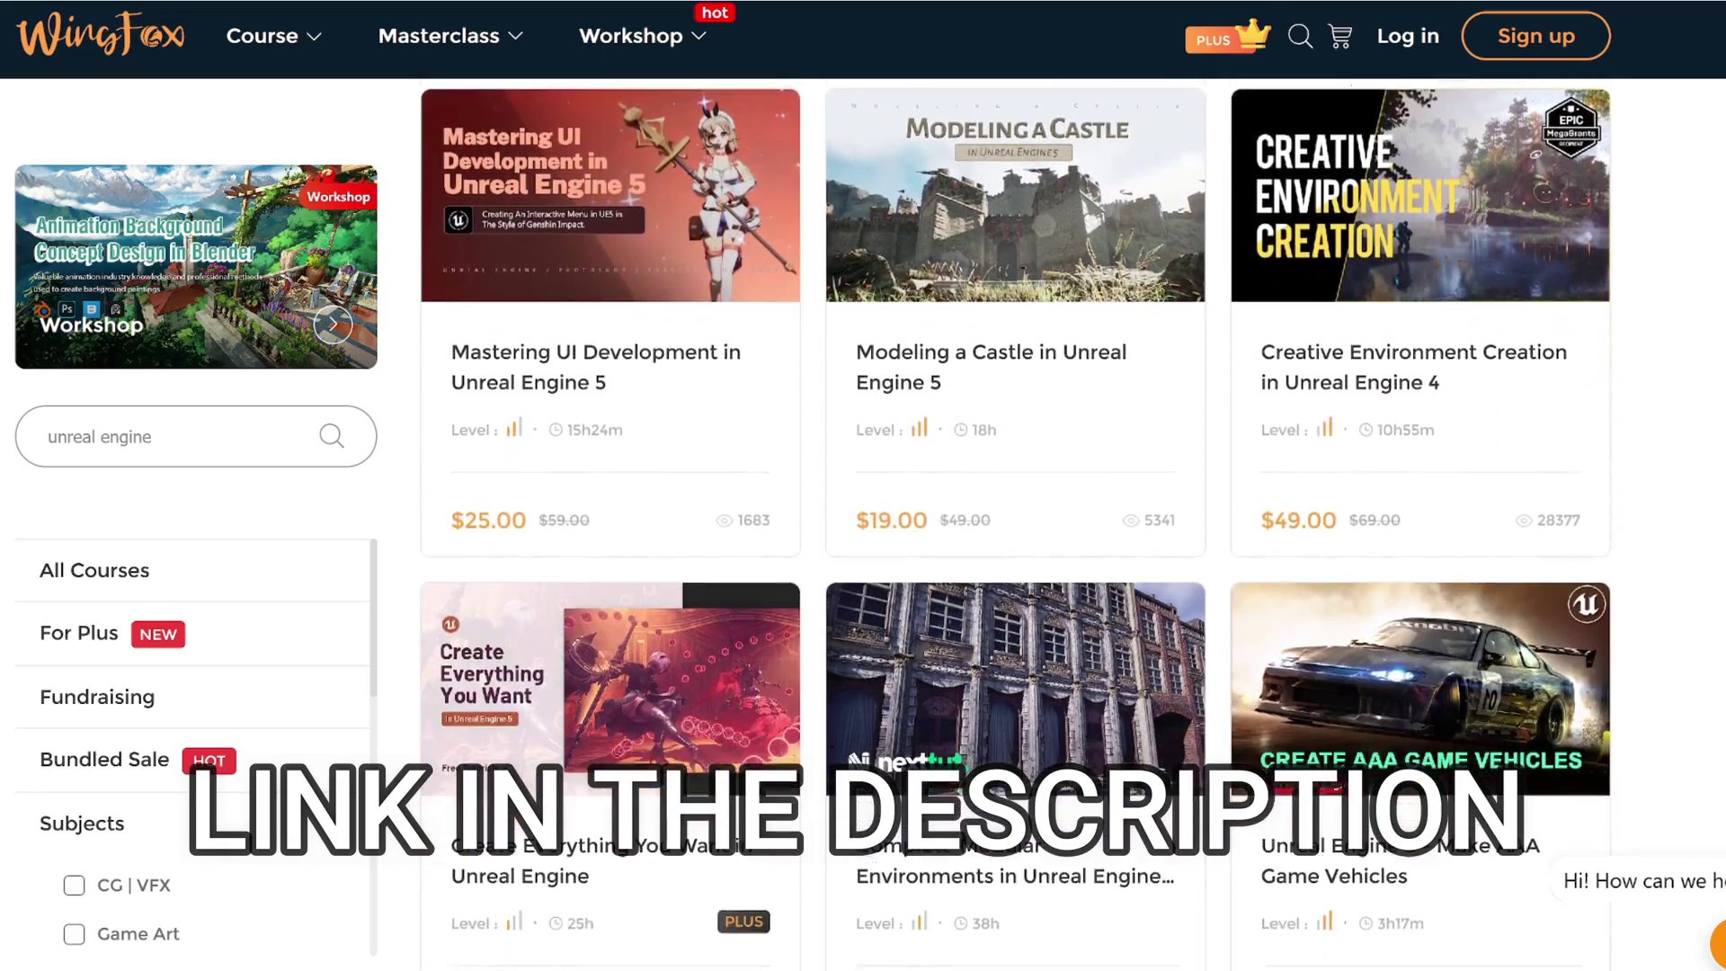
{"action": "scroll", "coordinate": [1014, 522], "scroll_direction": "down", "scroll_amount": 6}
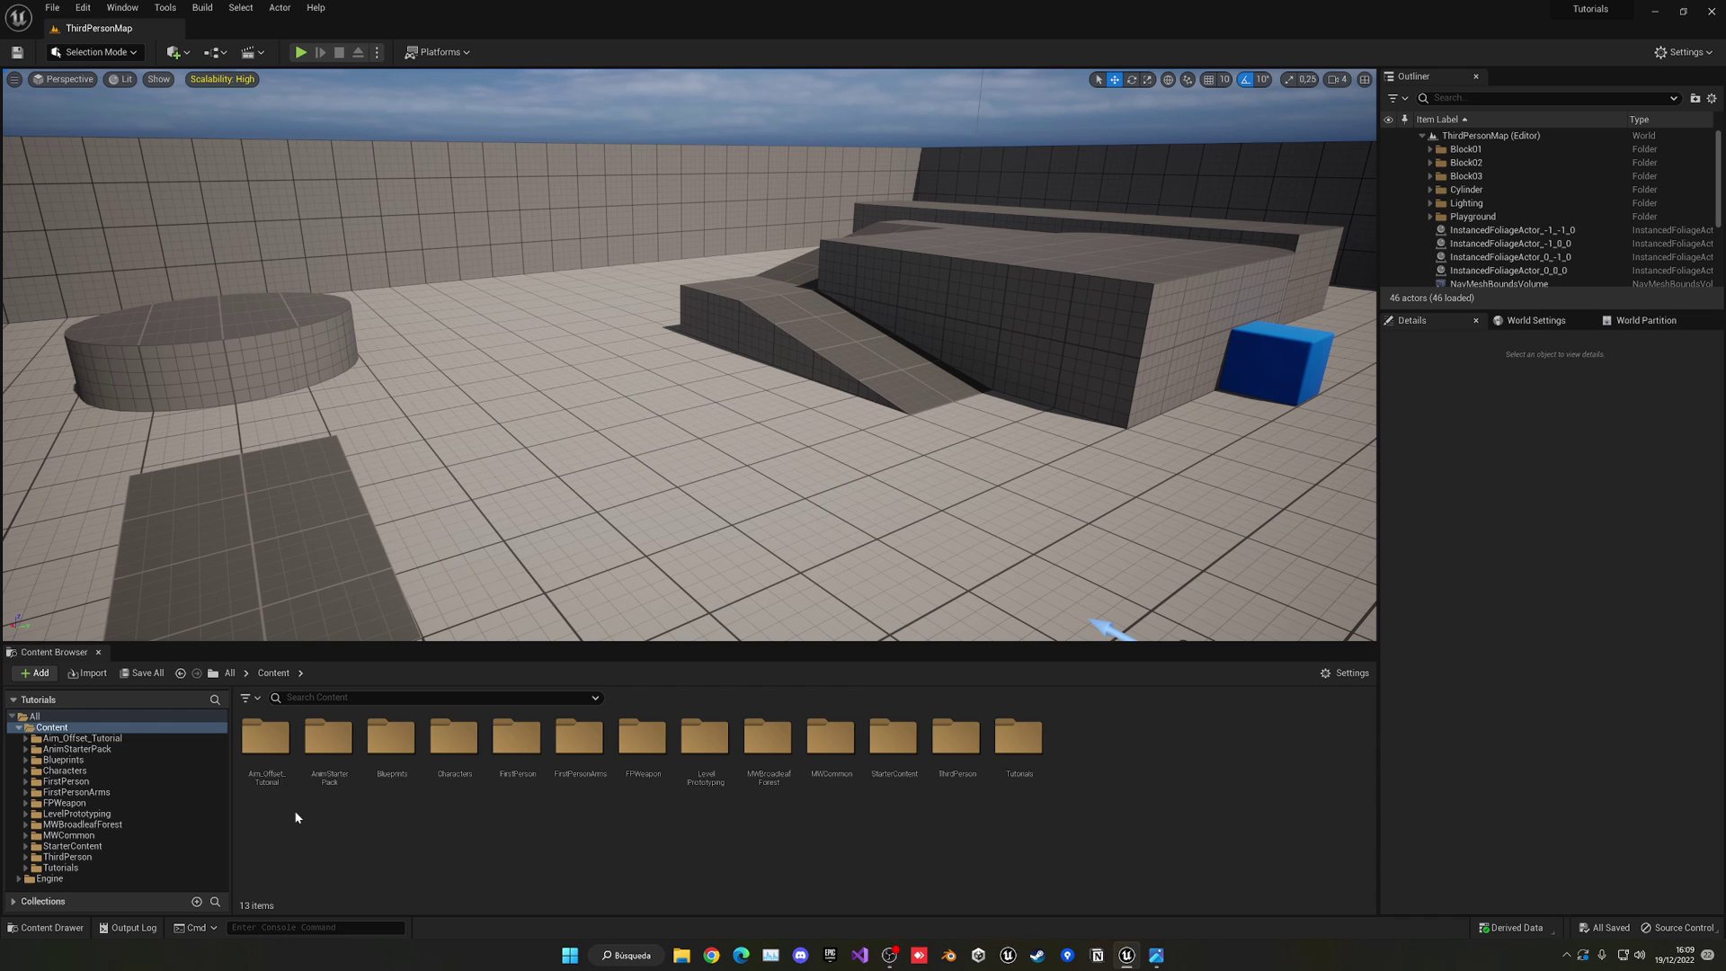
- Open the Aim_Offset_Tutorial folder, then play-test the level to check how the character responds to looking up and down
{"action": "double_click", "coordinate": [266, 739]}
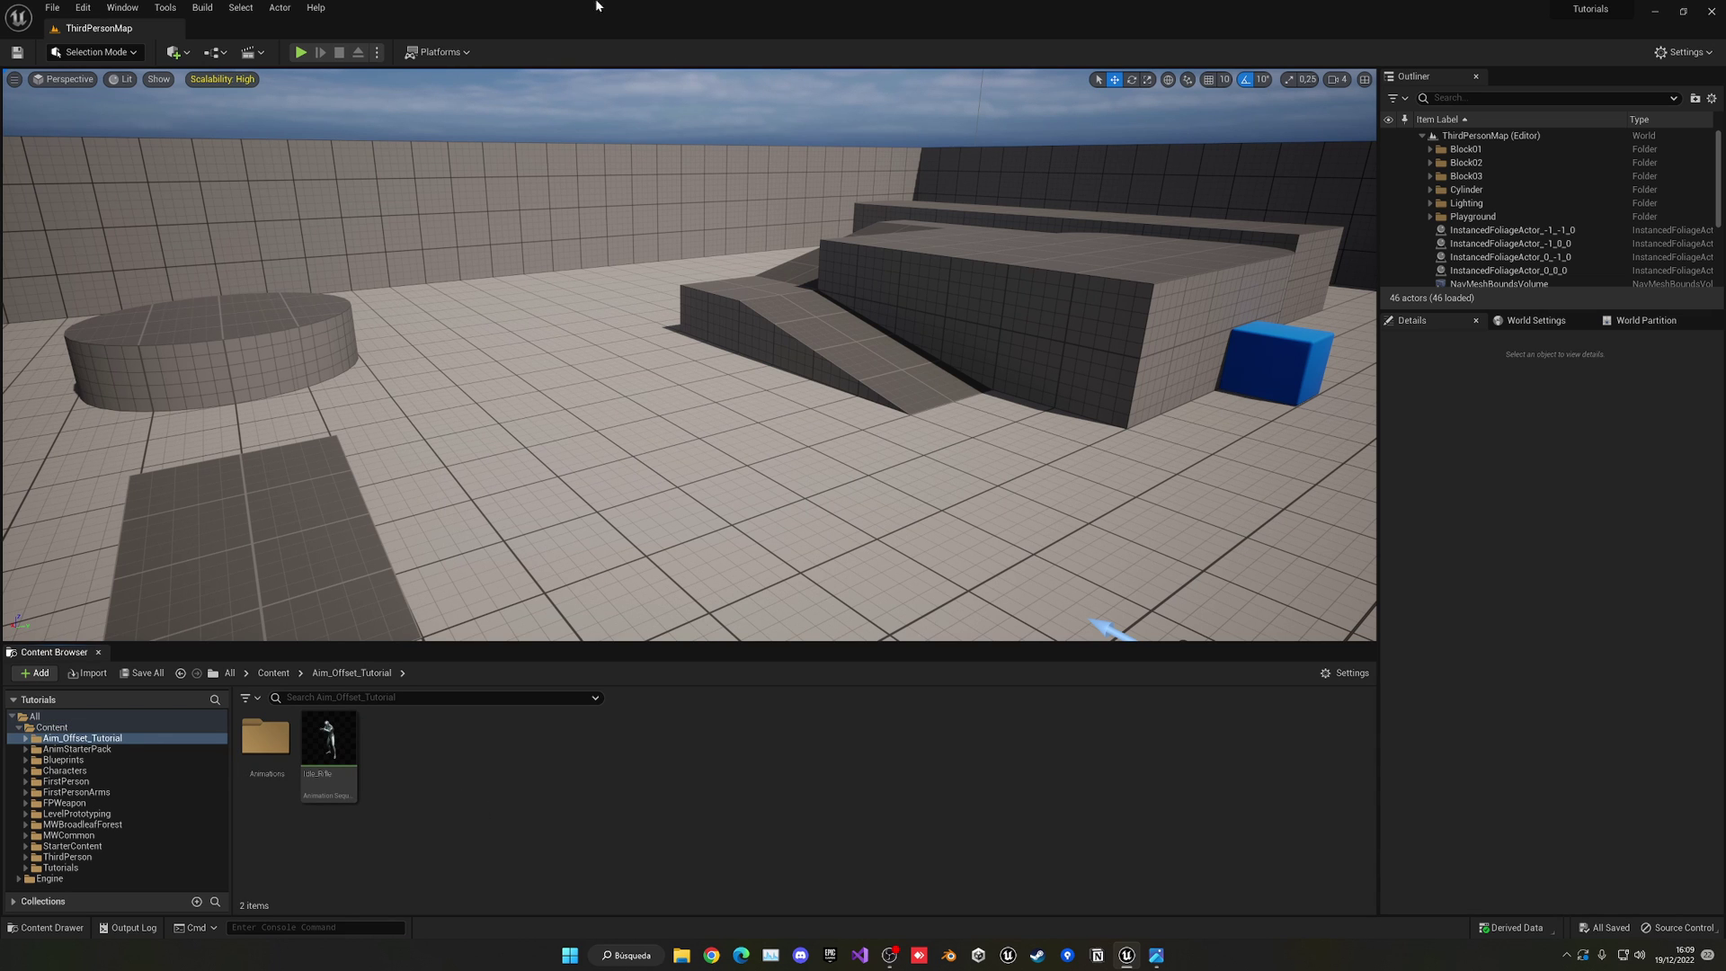
{"action": "left_click", "coordinate": [301, 53]}
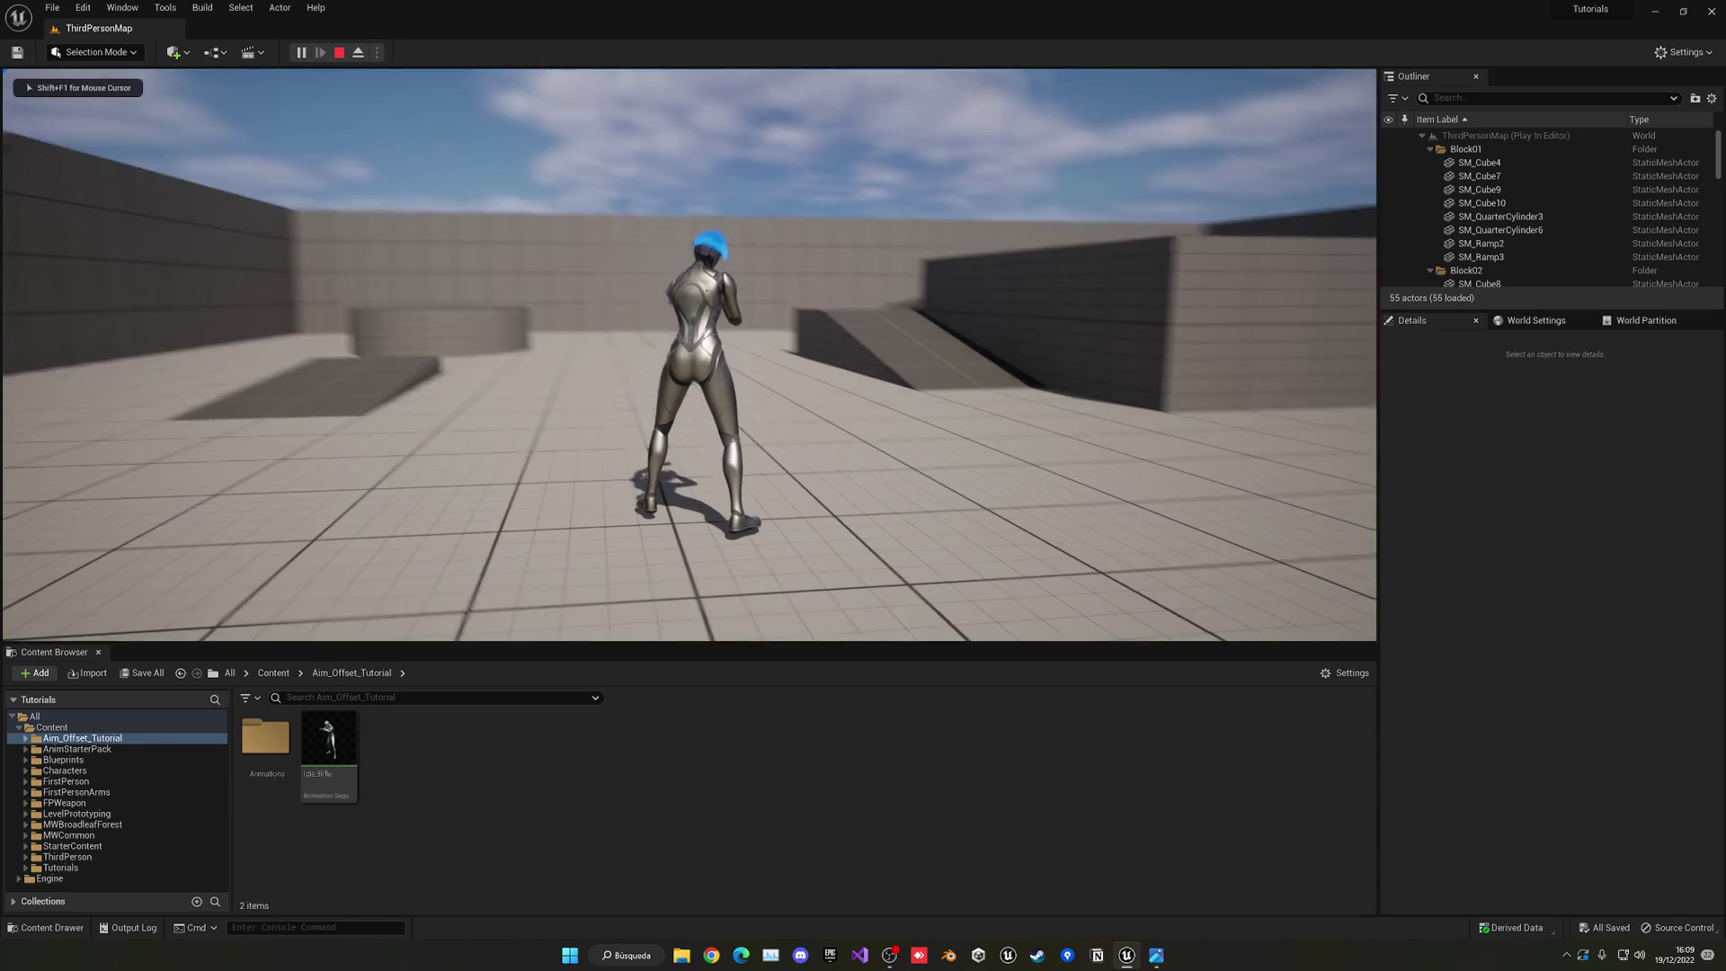
{"action": "key", "text": "w"}
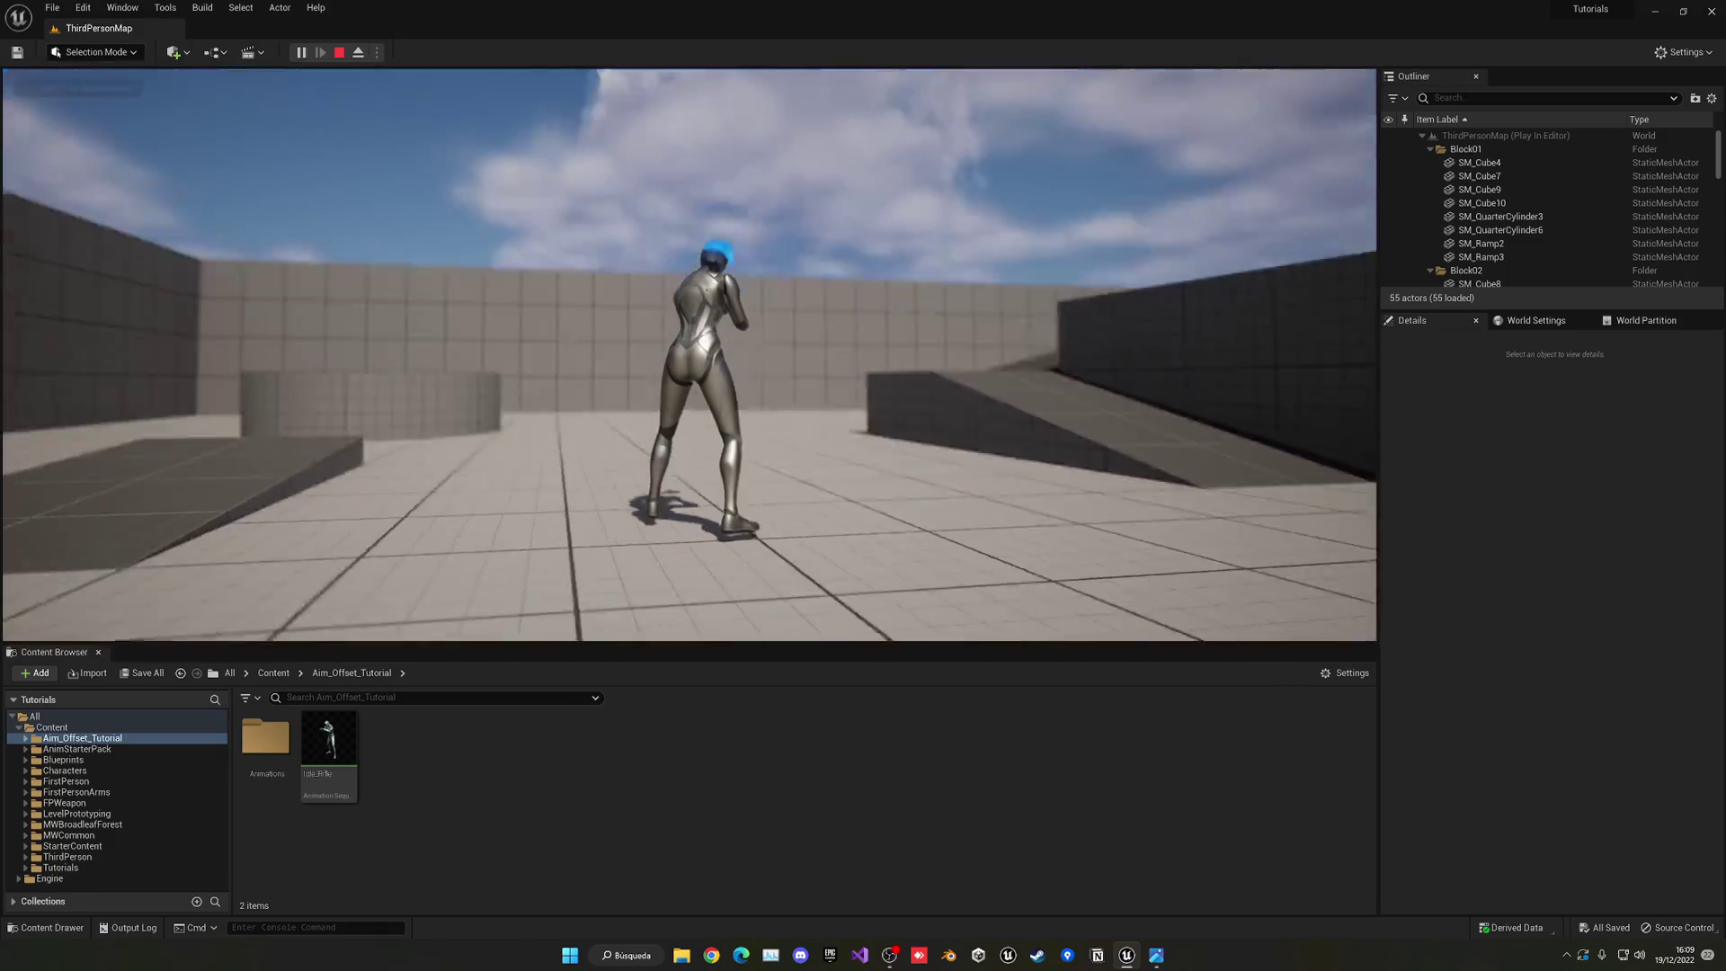
{"action": "key", "text": "w"}
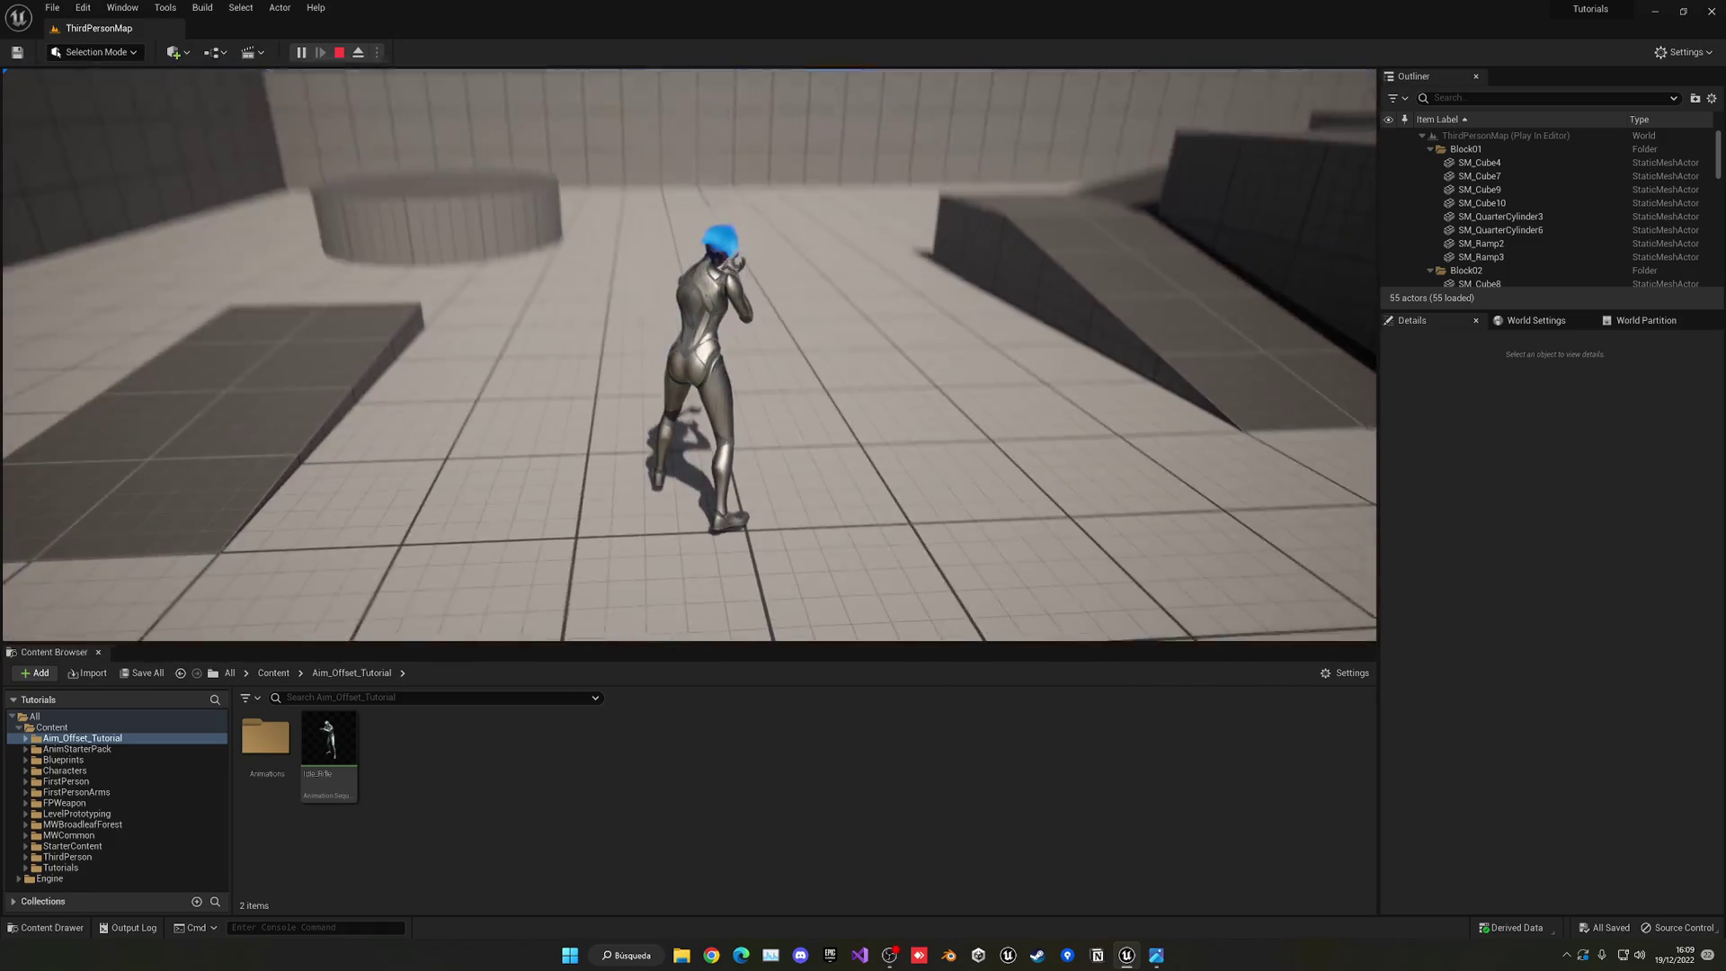
{"action": "key", "text": "w"}
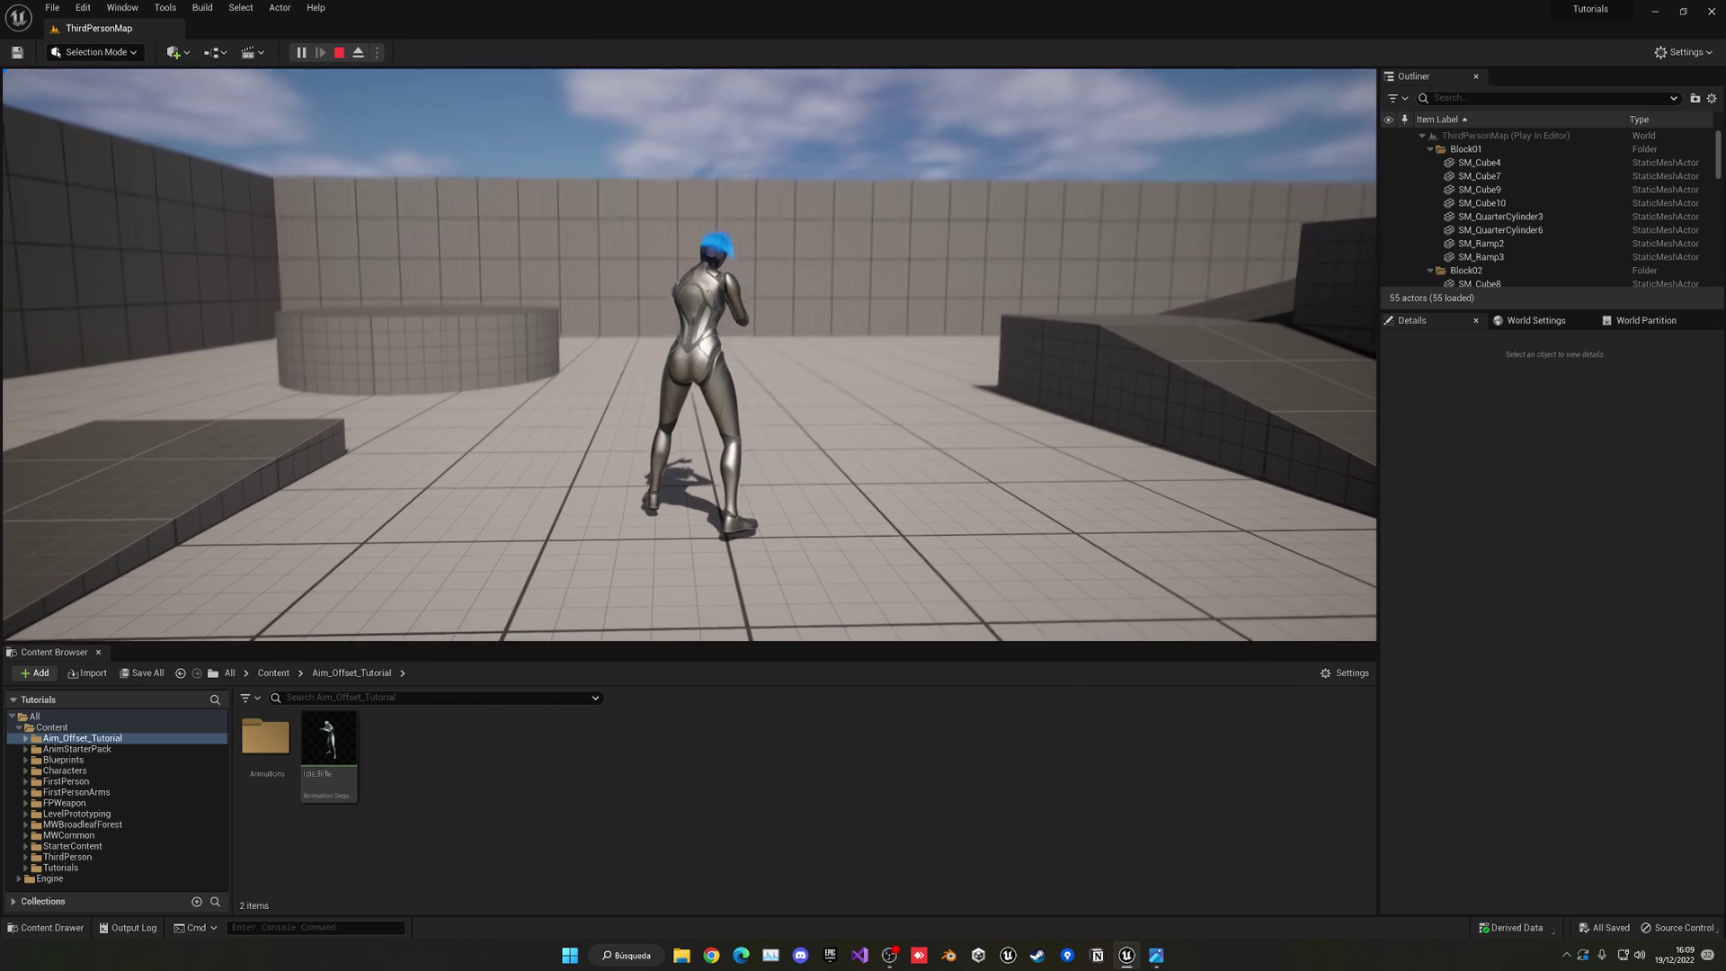
{"action": "key", "text": "Escape"}
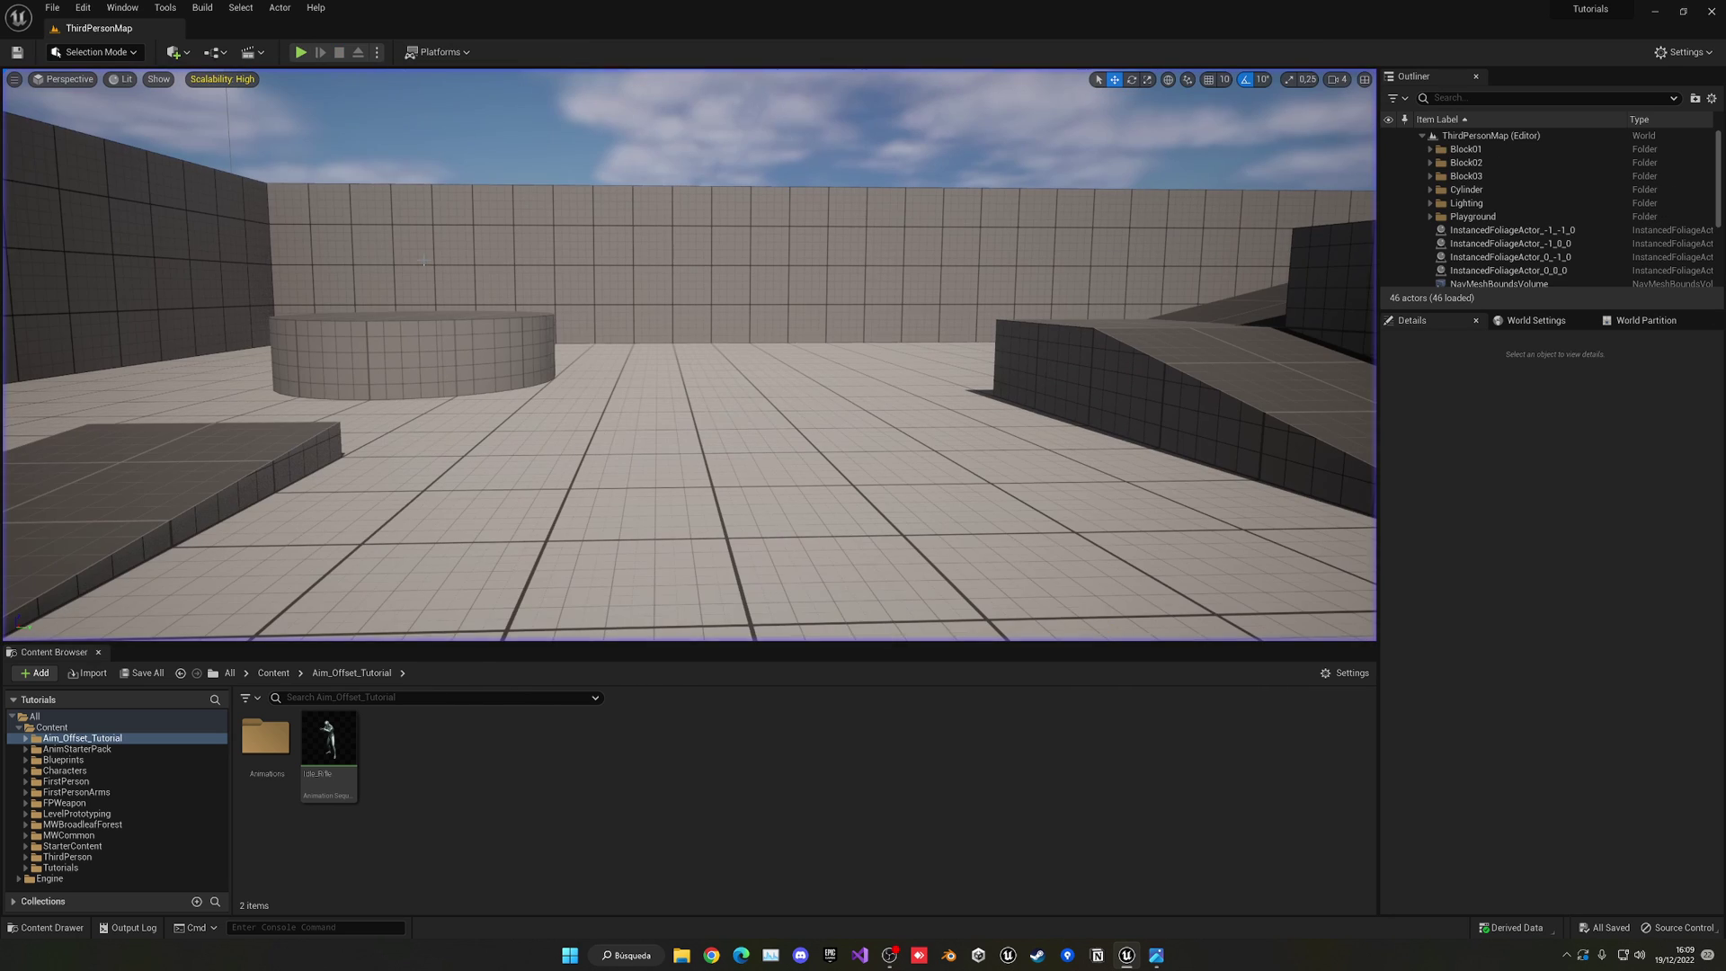
- Create a legacy Aim Offset 1D asset in the Aim_Offset_Tutorial folder using the SK_Mannequin skeleton
{"action": "right_click", "coordinate": [468, 761]}
{"action": "mouse_move", "coordinate": [525, 513]}
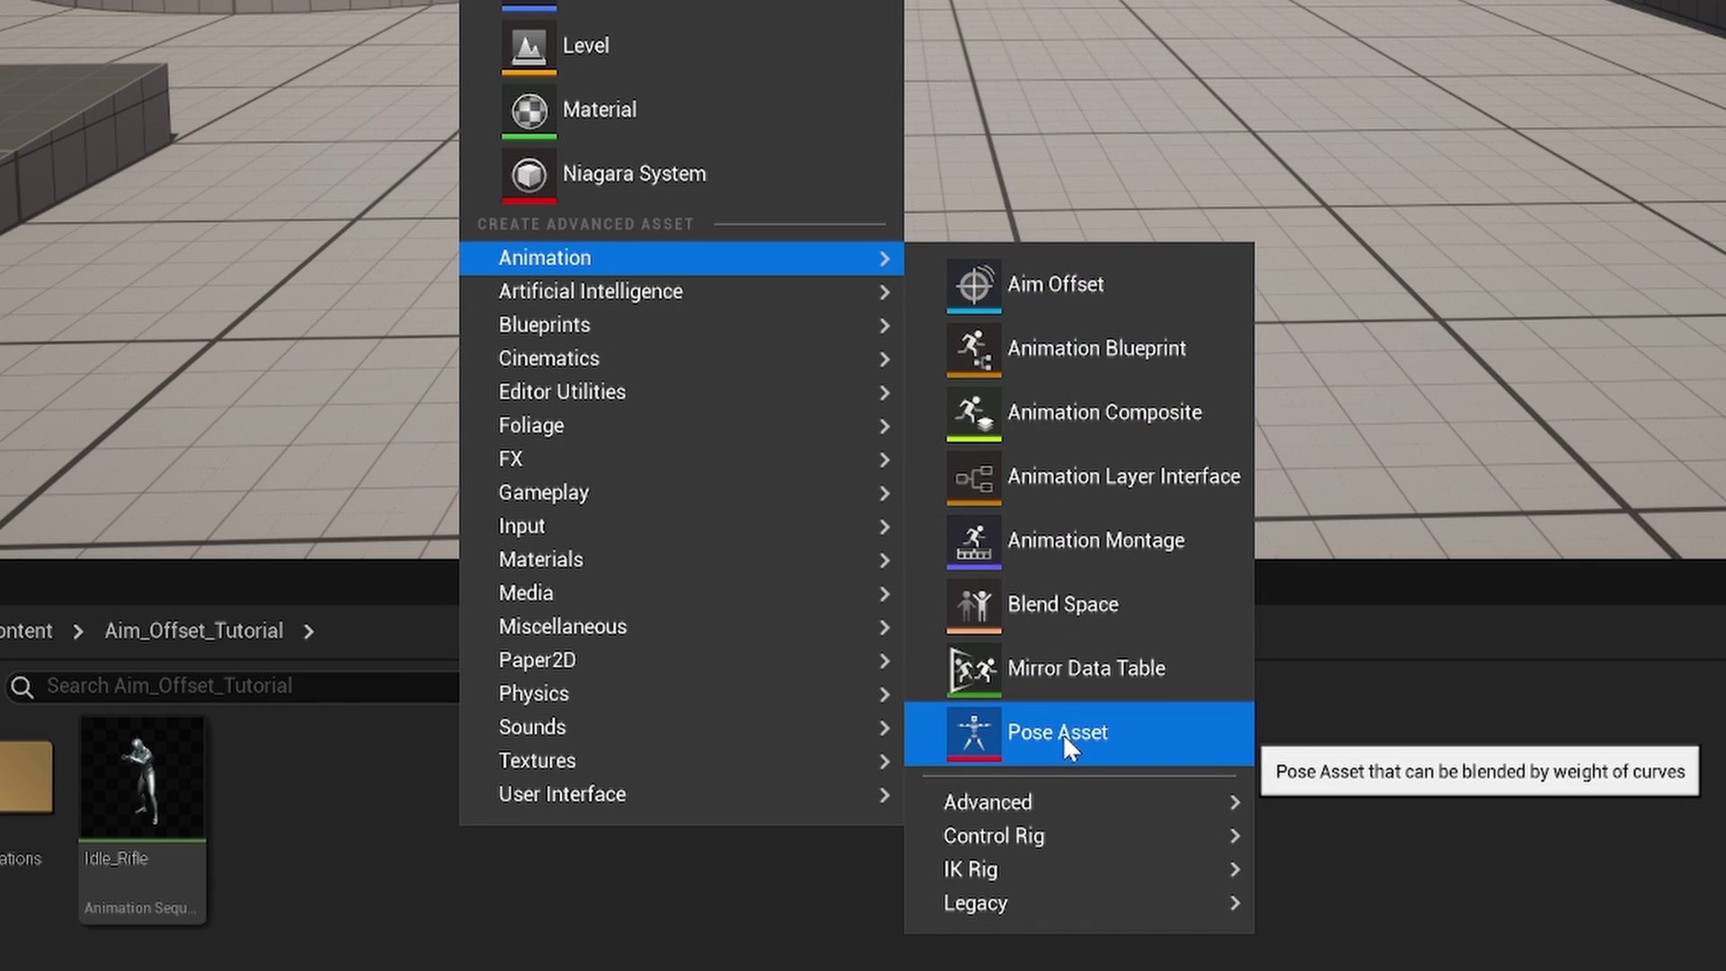
{"action": "mouse_move", "coordinate": [1151, 904]}
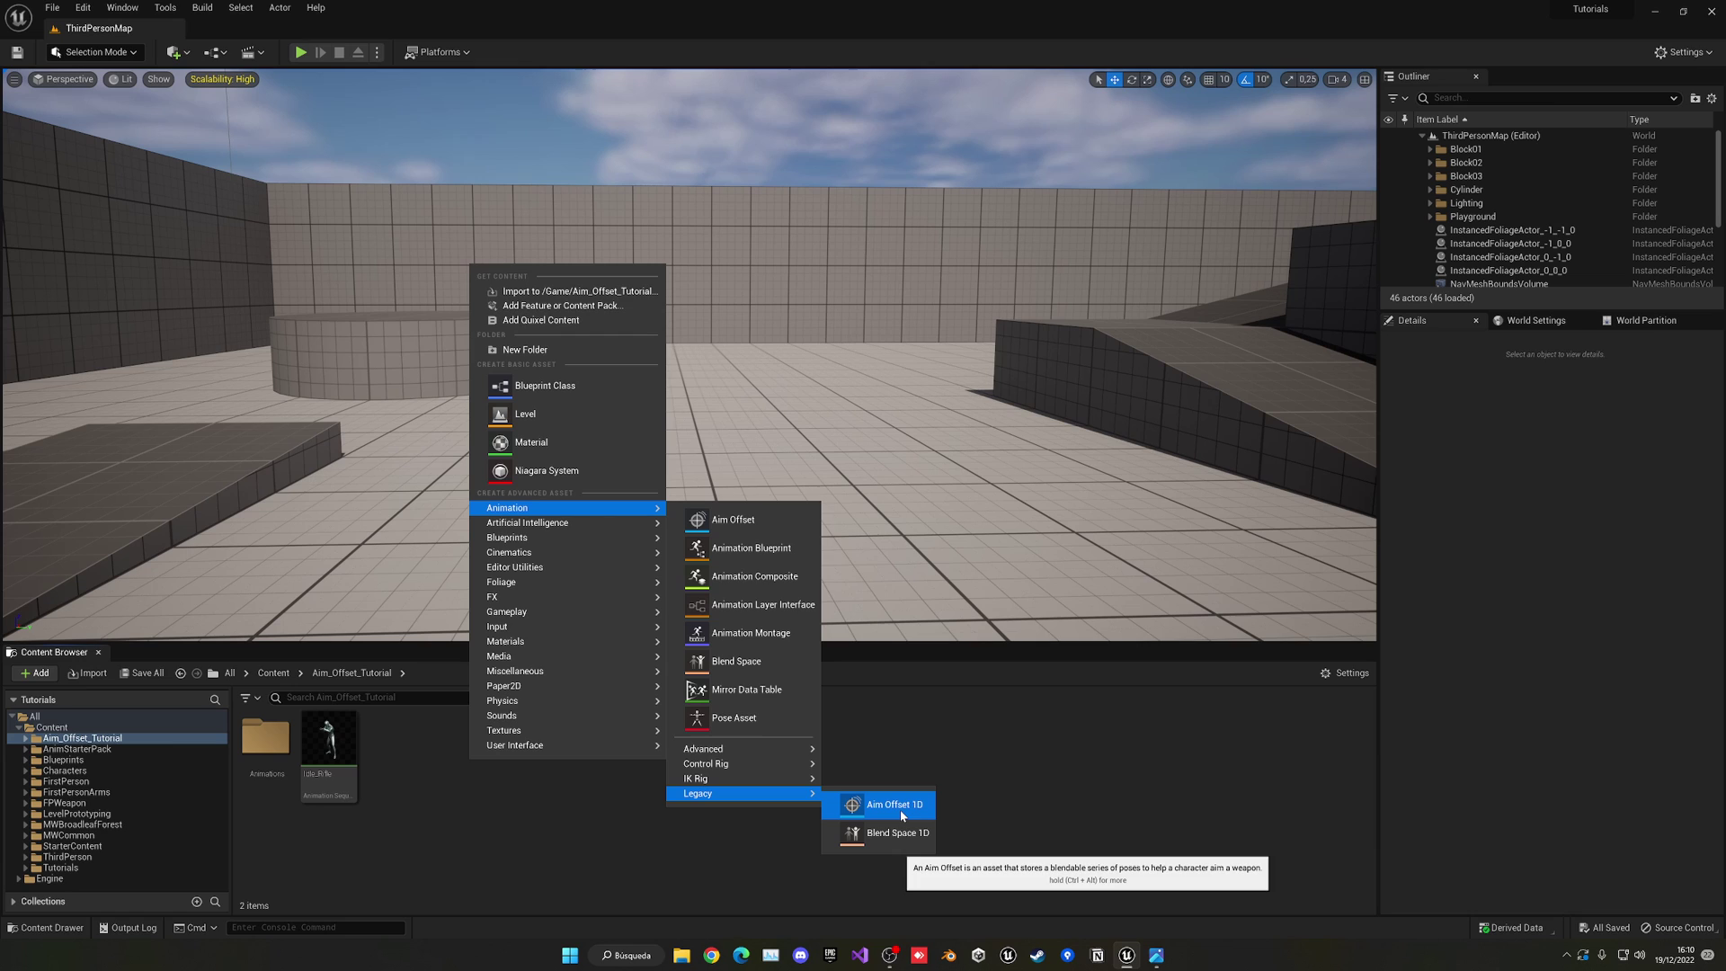
{"action": "left_click", "coordinate": [899, 808]}
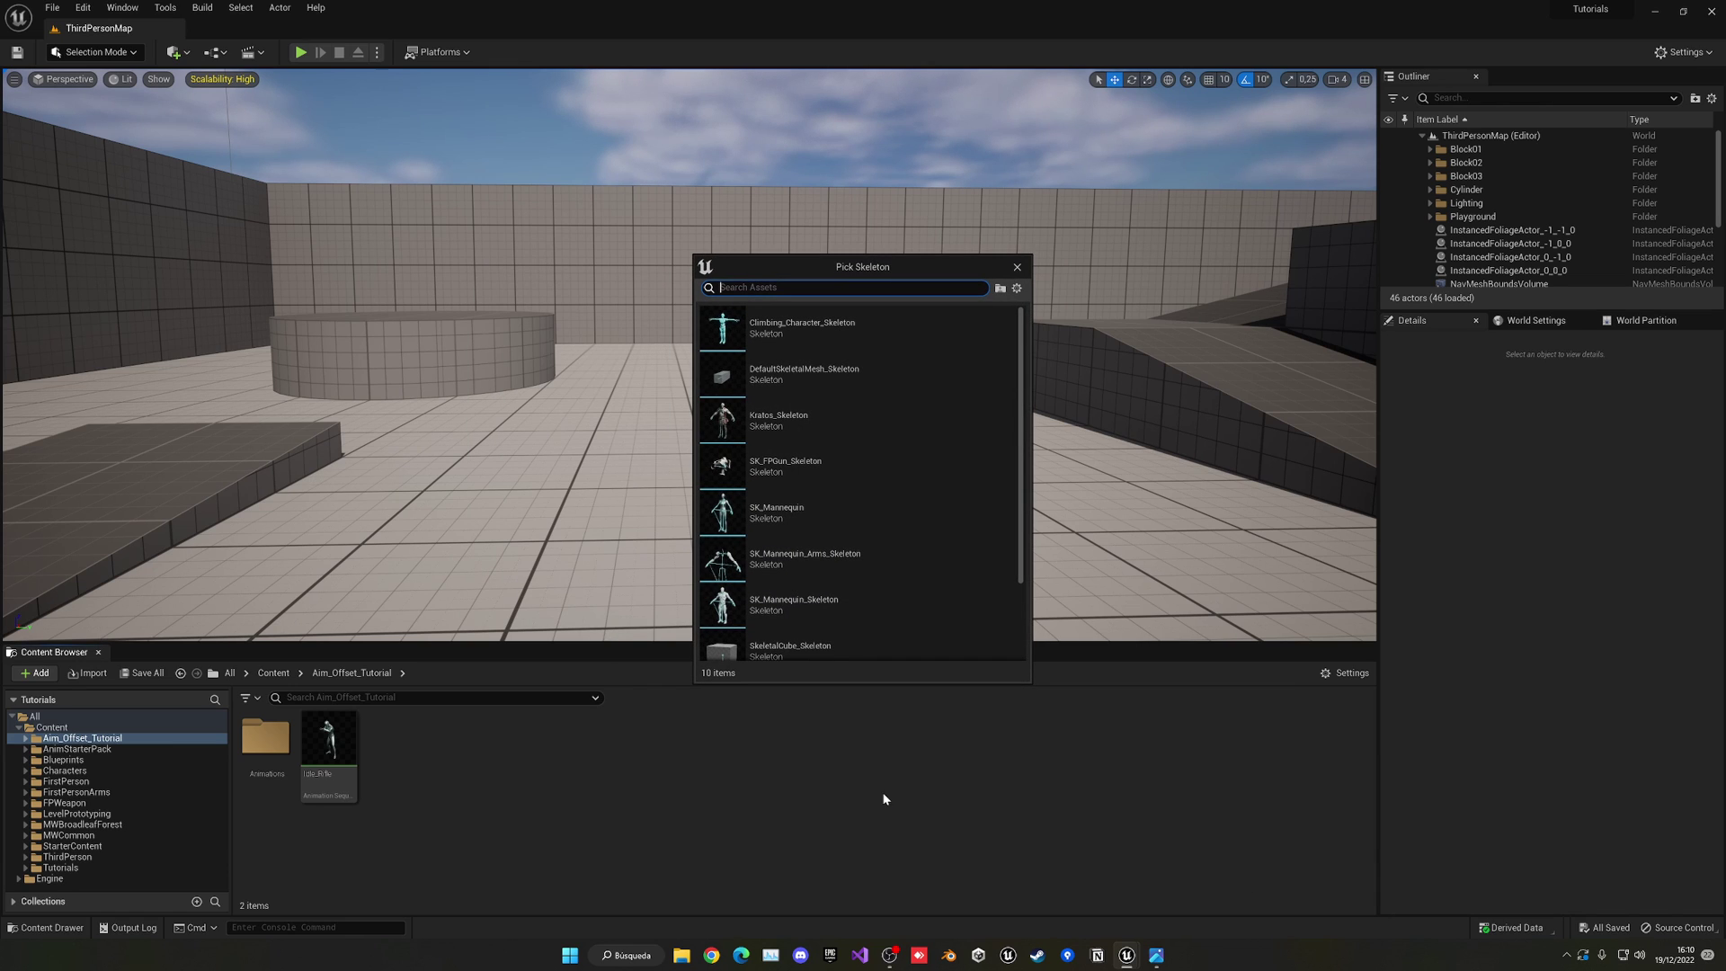
{"action": "left_click", "coordinate": [863, 513]}
- Name the new aim offset asset MyAimOffsetBlendSpace1D
{"action": "key", "text": "Home"}
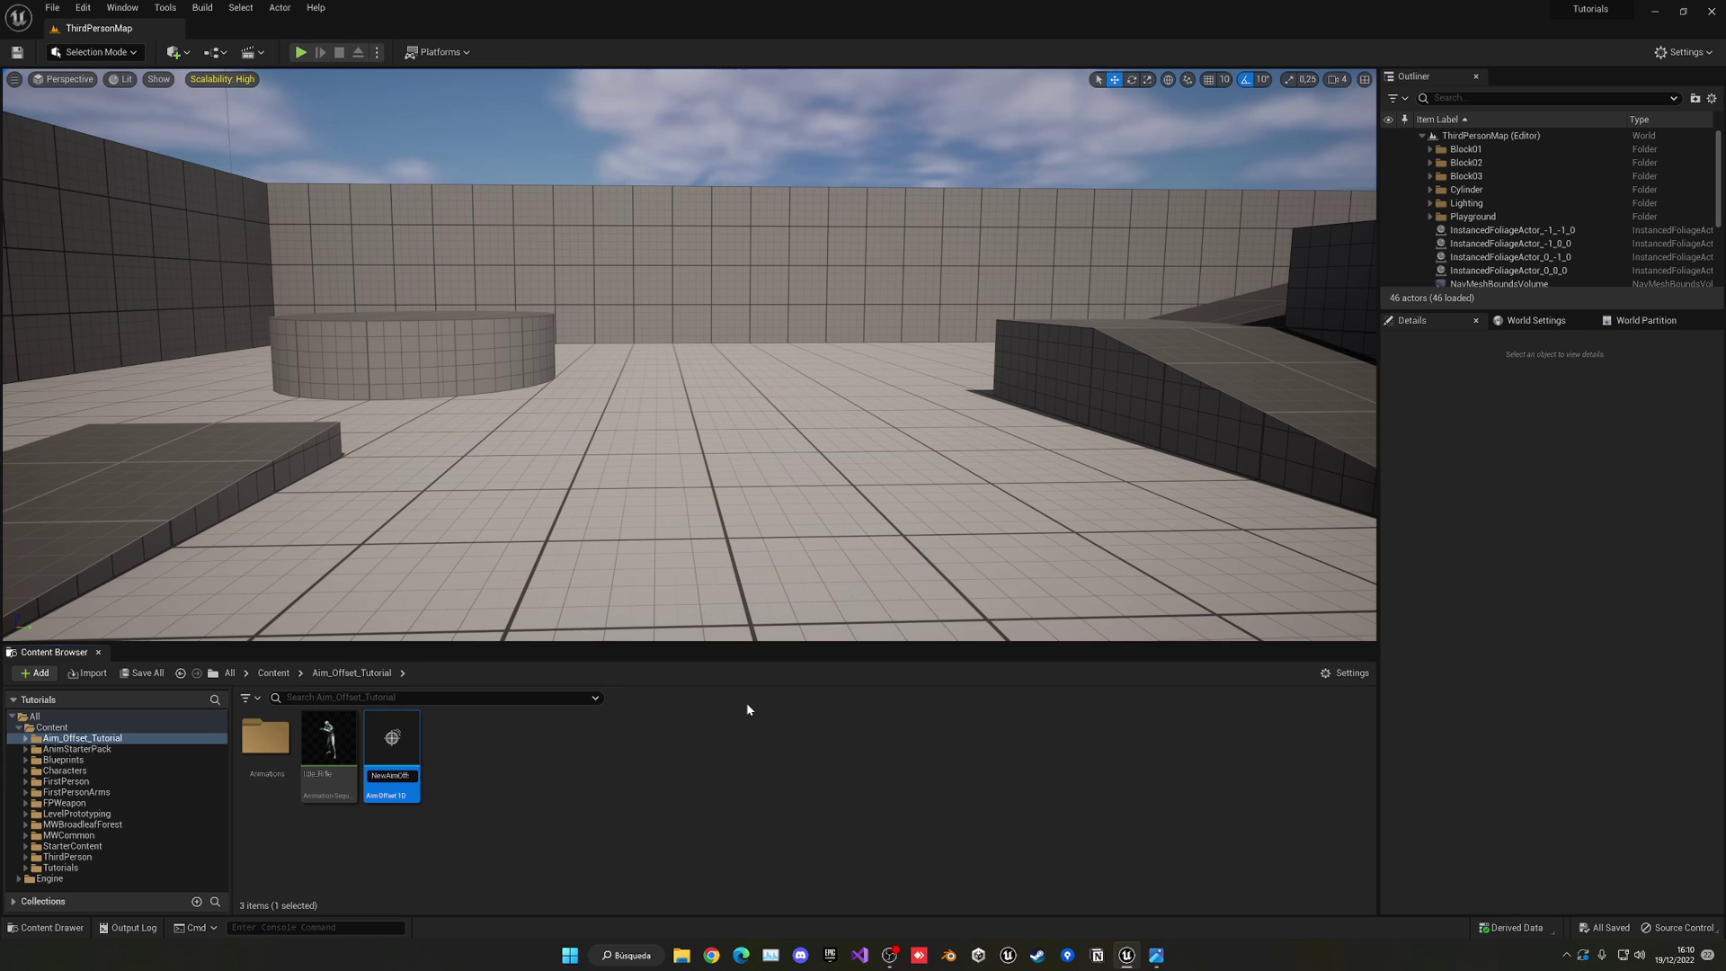
{"action": "key", "text": "shift+Right"}
{"action": "key", "text": "shift+Right"}
{"action": "key", "text": "shift+Right"}
{"action": "key", "text": "BackSpace"}
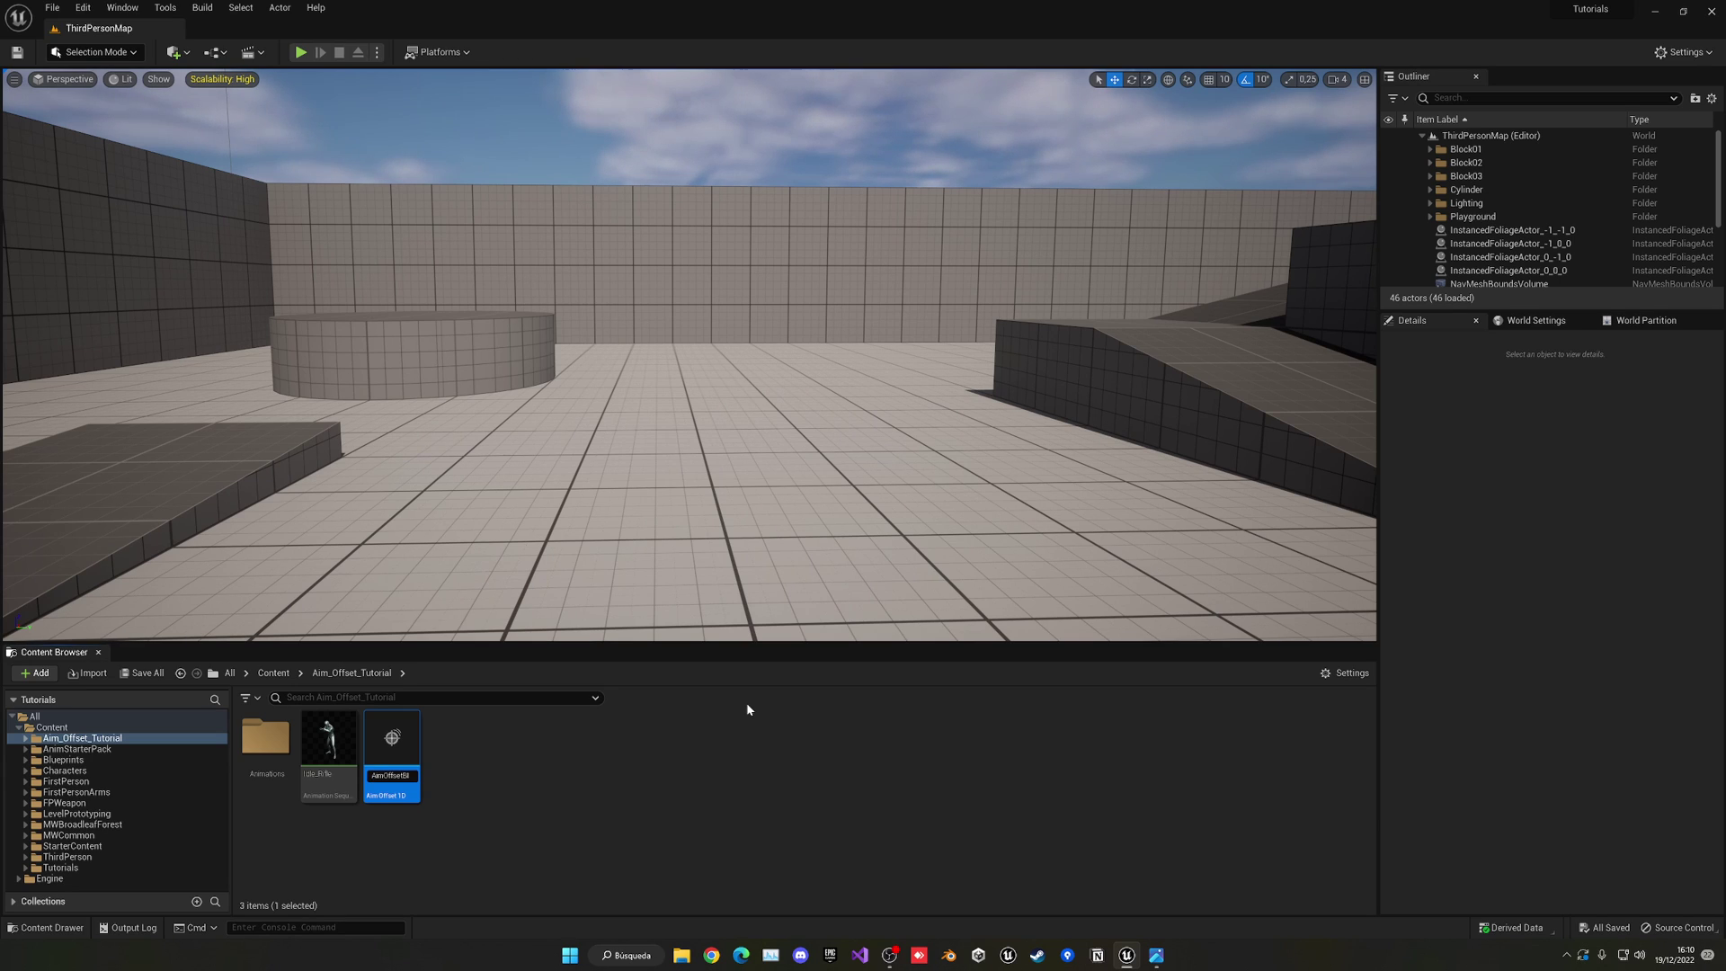
{"action": "type", "text": "My"}
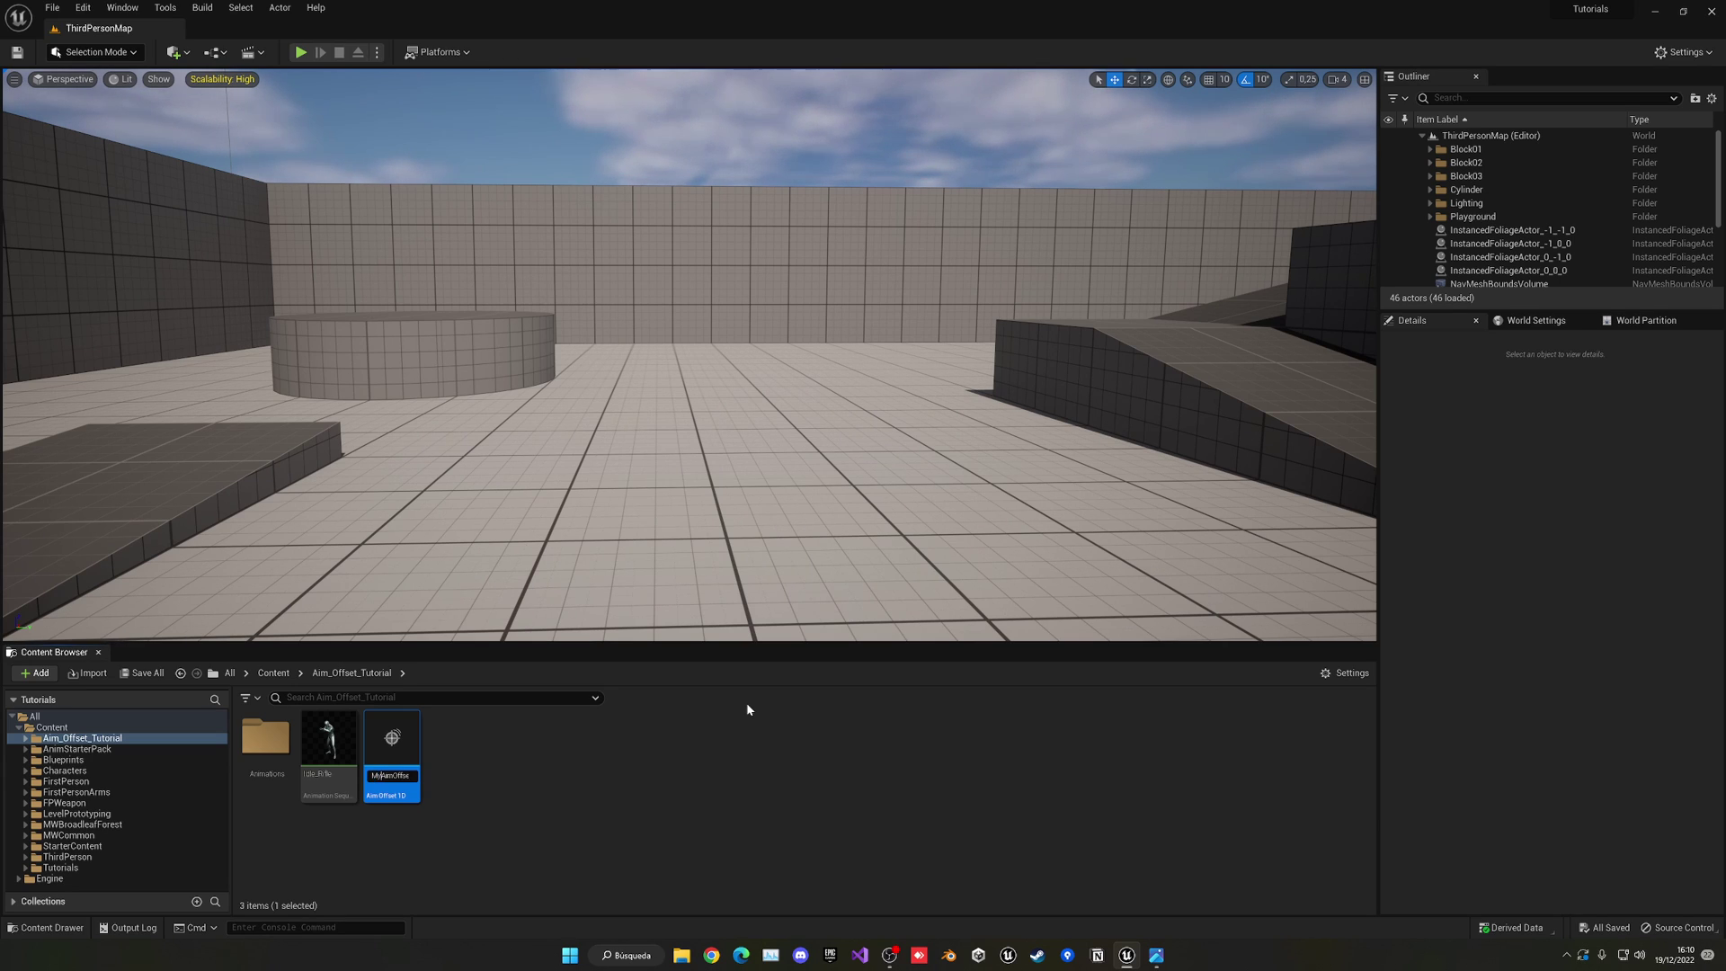
{"action": "key", "text": "Return"}
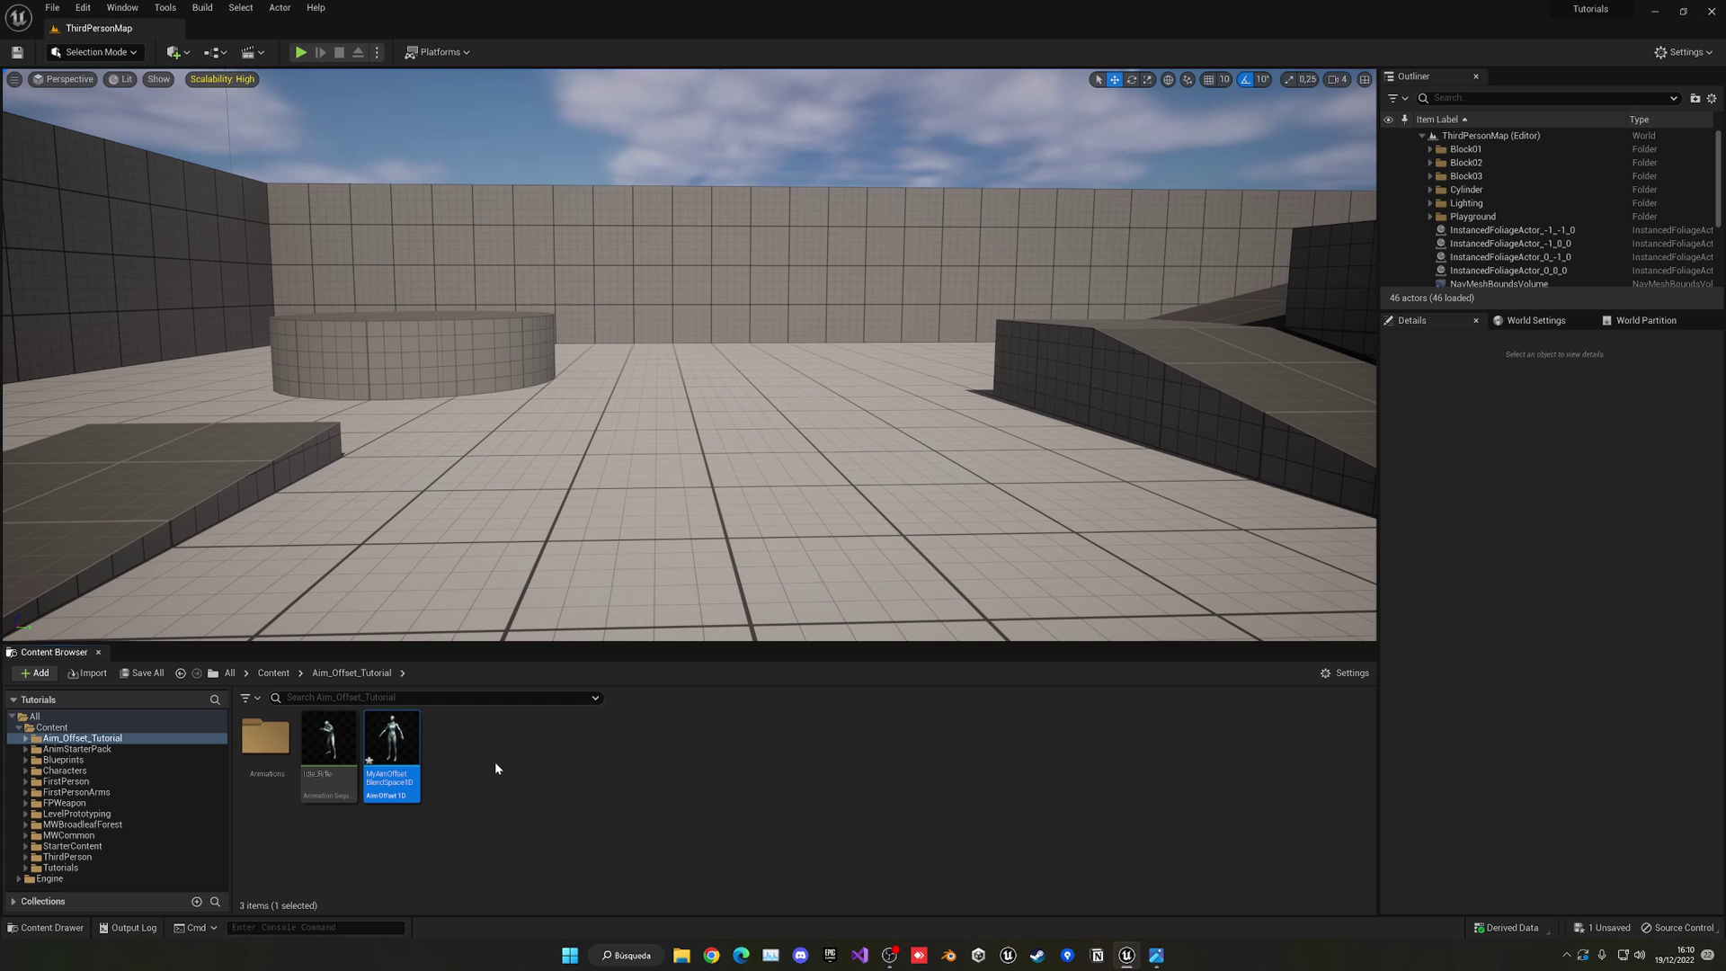
- Open MyAimOffsetBlendSpace1D docked in the main window and set its horizontal axis to Pitch, ranging from -90 to 90
{"action": "double_click", "coordinate": [411, 749]}
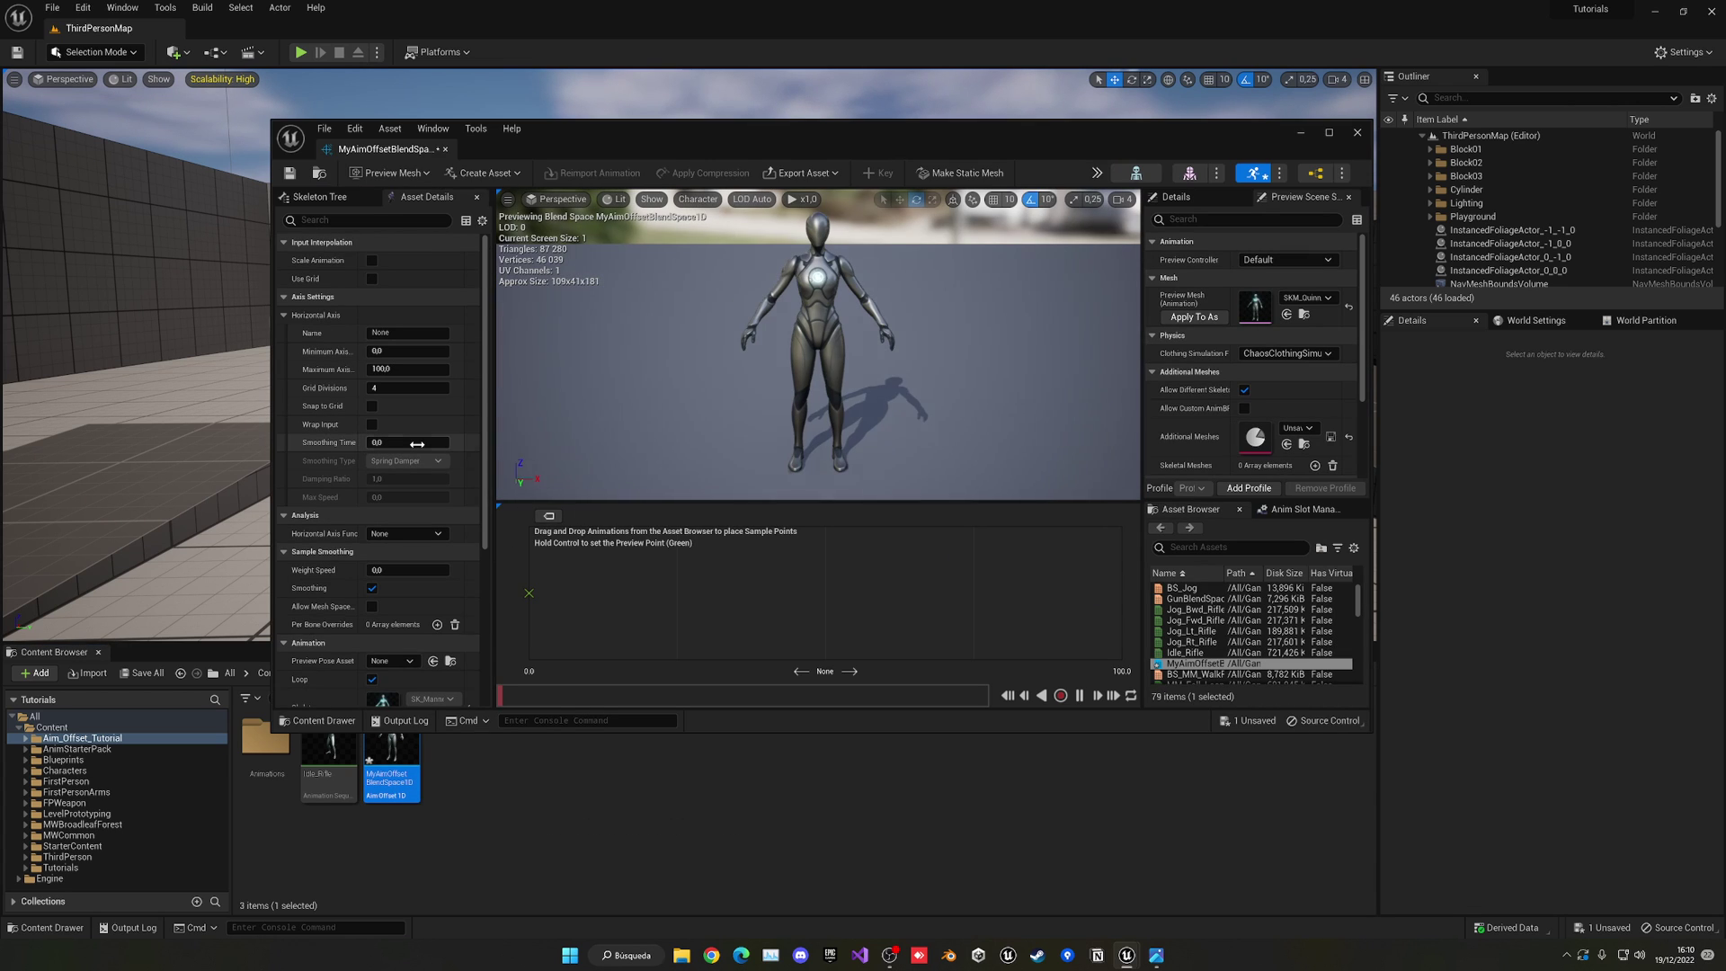
{"action": "left_click_drag", "start_coordinate": [374, 150], "coordinate": [347, 32]}
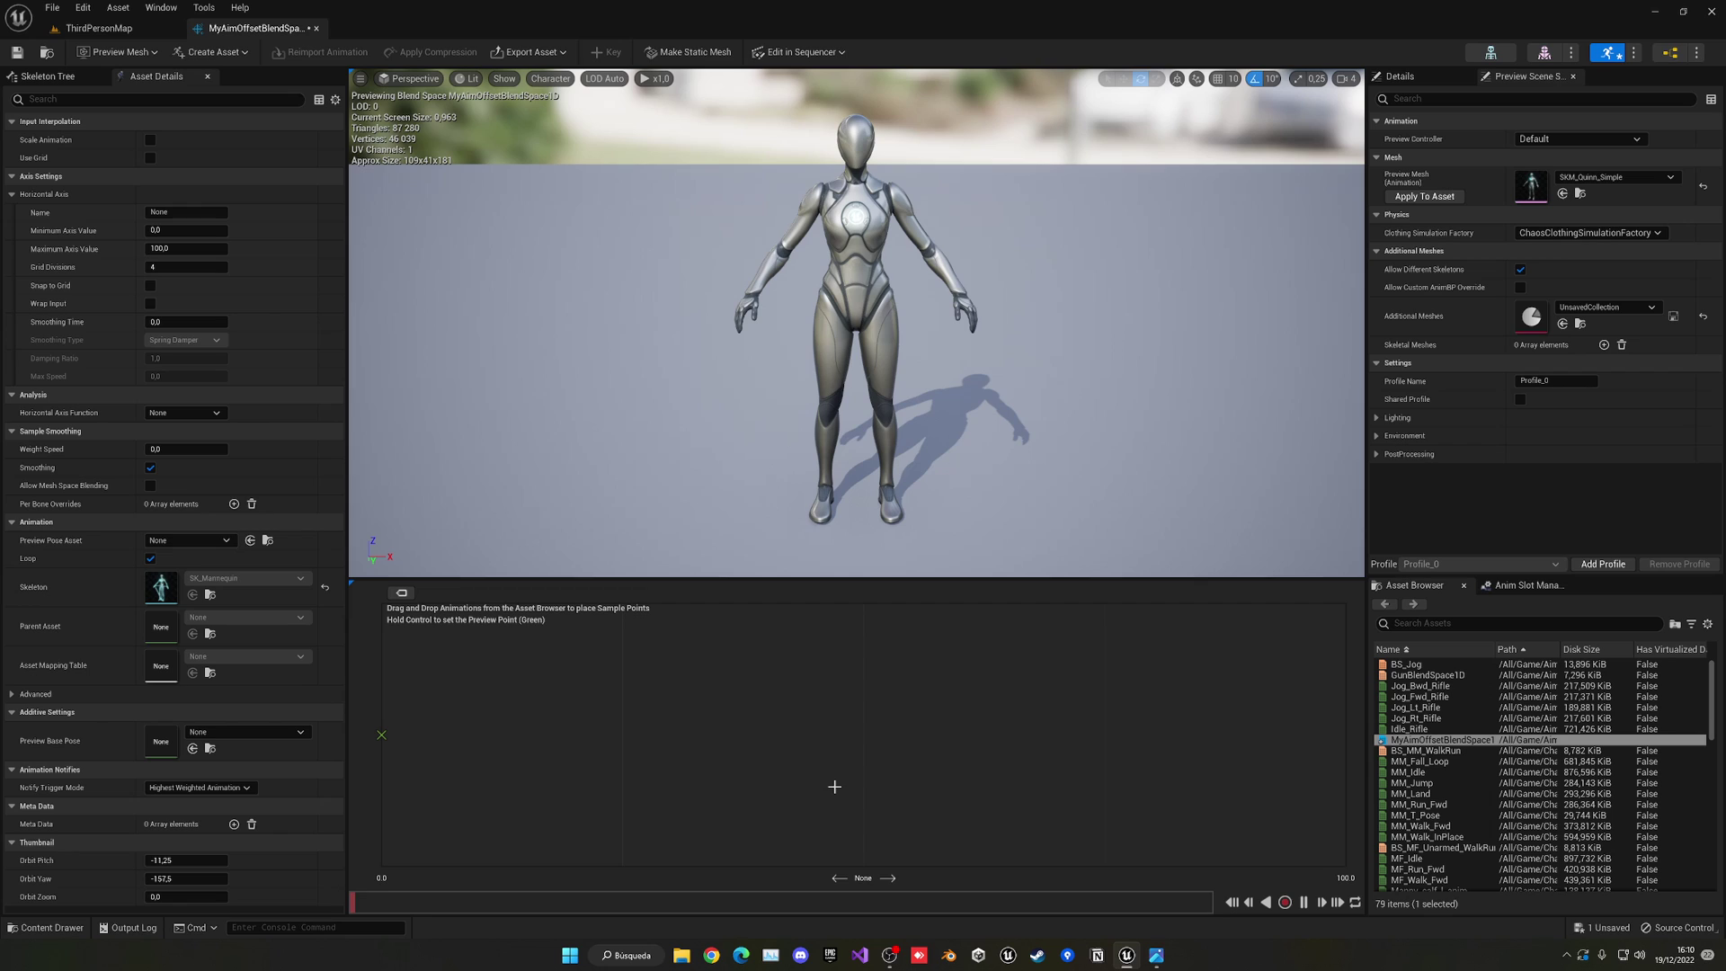
{"action": "left_click", "coordinate": [207, 213]}
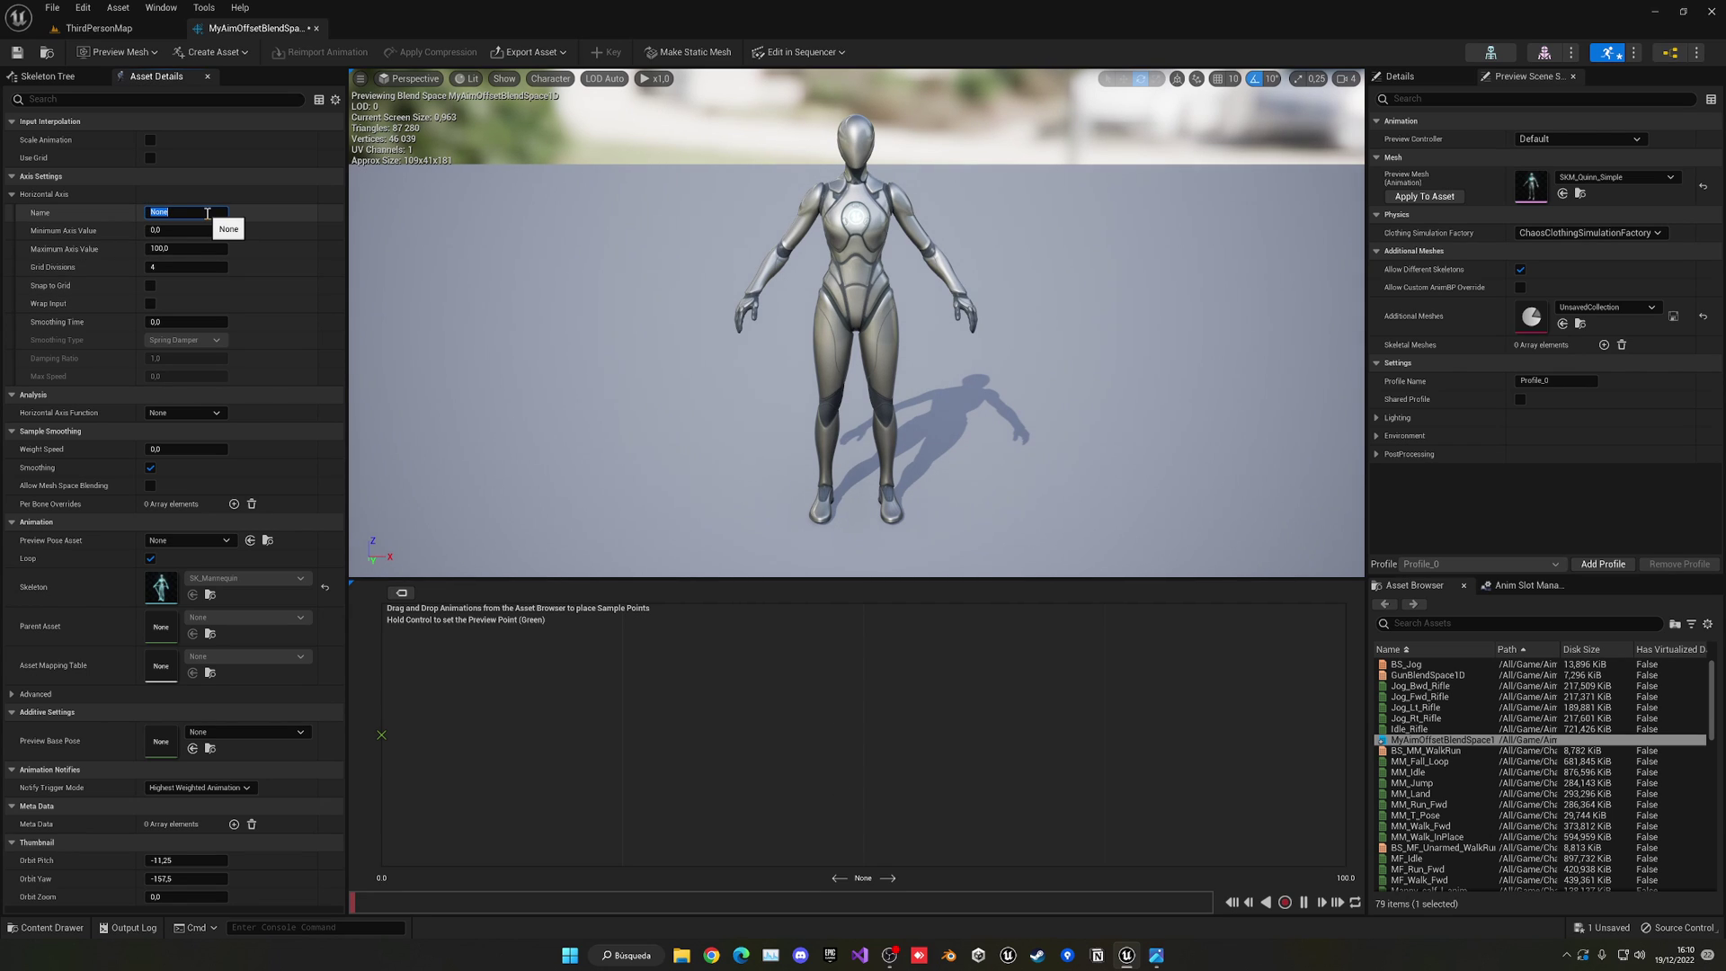
{"action": "type", "text": "Pitch"}
{"action": "key", "text": "Tab"}
{"action": "type", "text": "-90"}
{"action": "key", "text": "Tab"}
{"action": "type", "text": "90"}
{"action": "key", "text": "Return"}
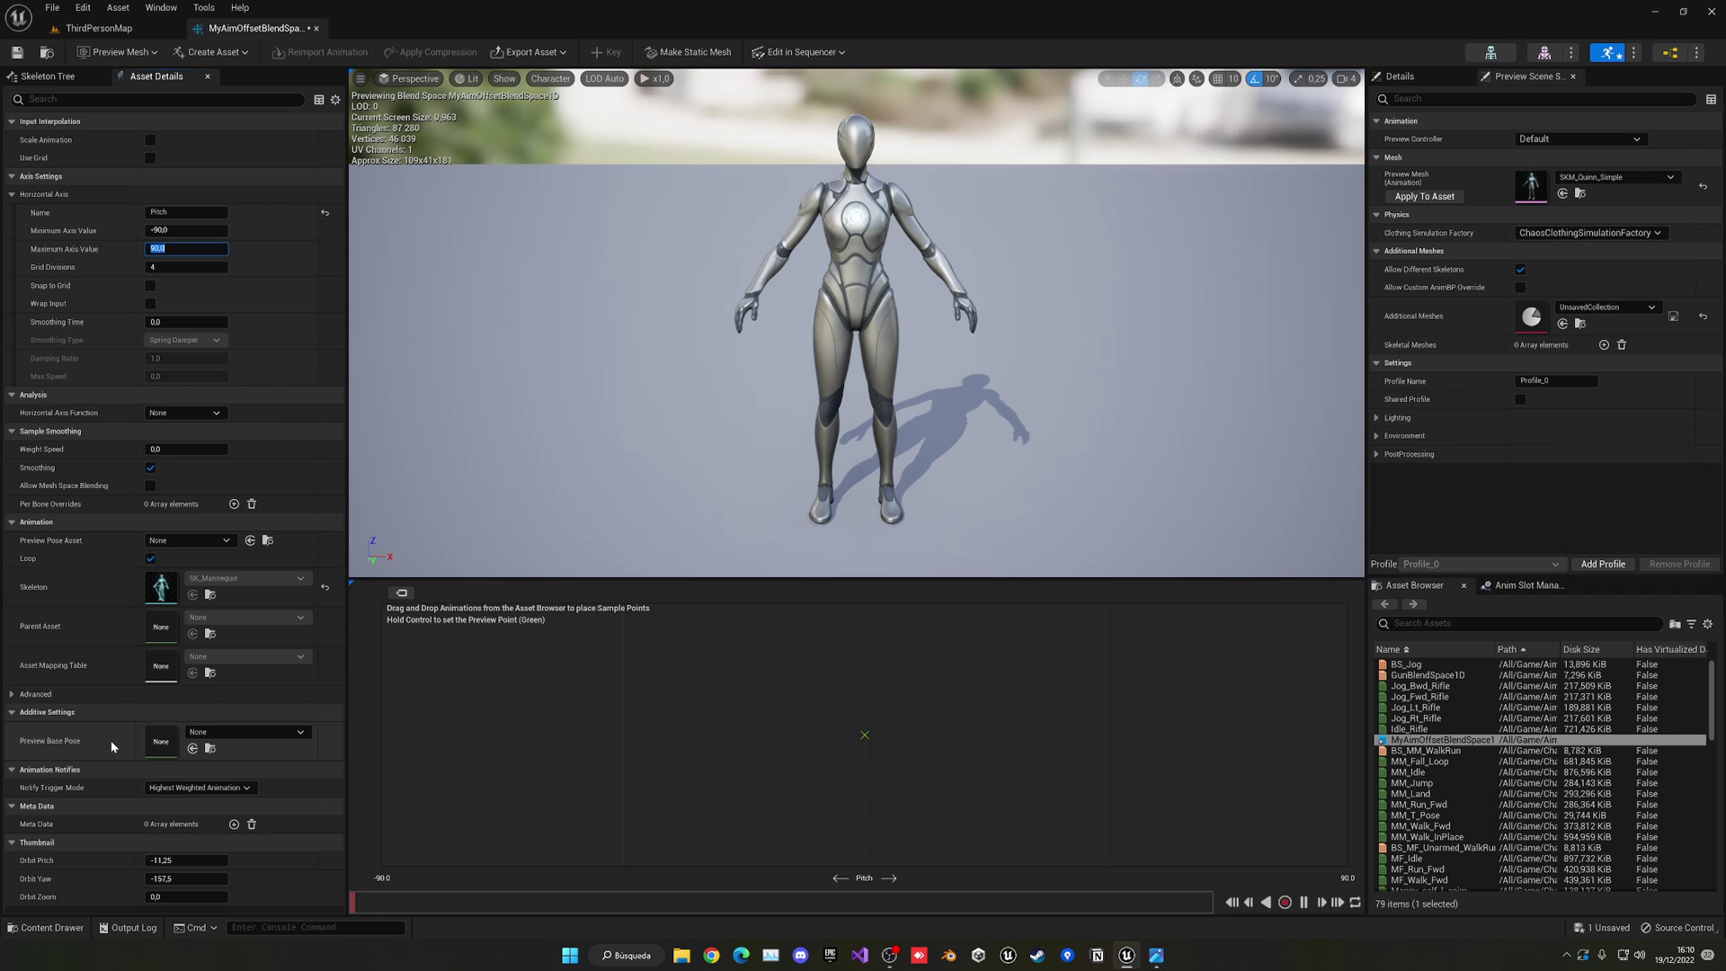
- Set the aim offset's Preview Base Pose to the Idle_Rifle animation and save the asset
{"action": "left_click", "coordinate": [253, 733]}
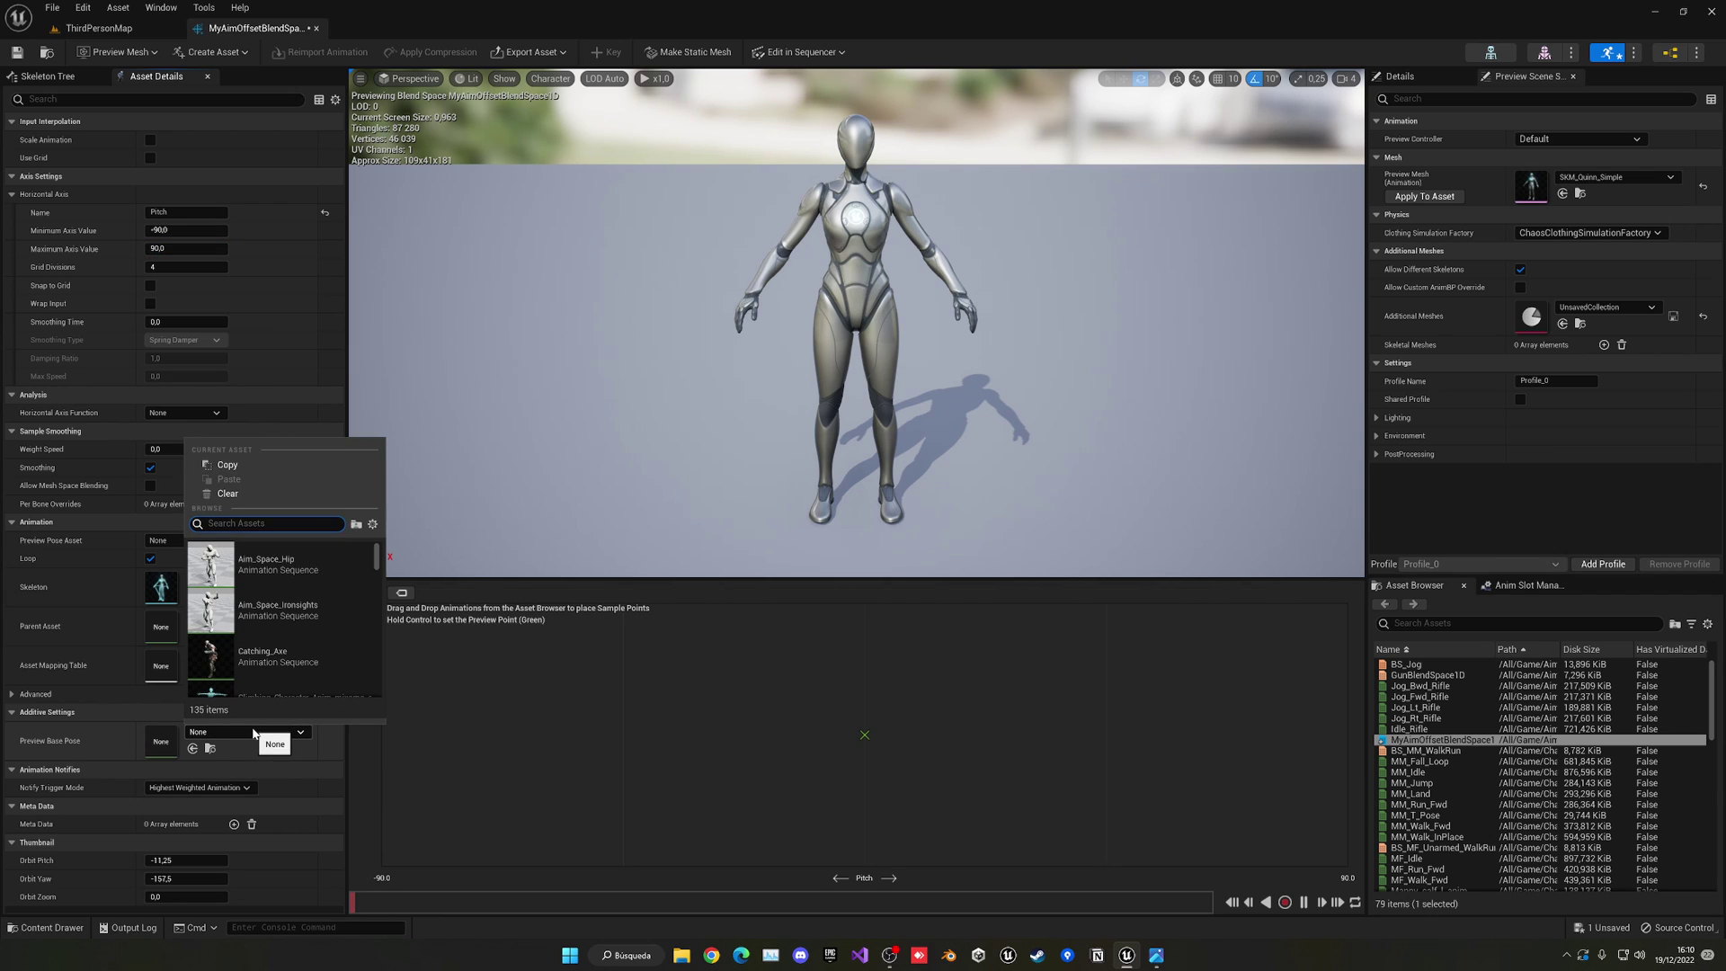
{"action": "type", "text": "idle"}
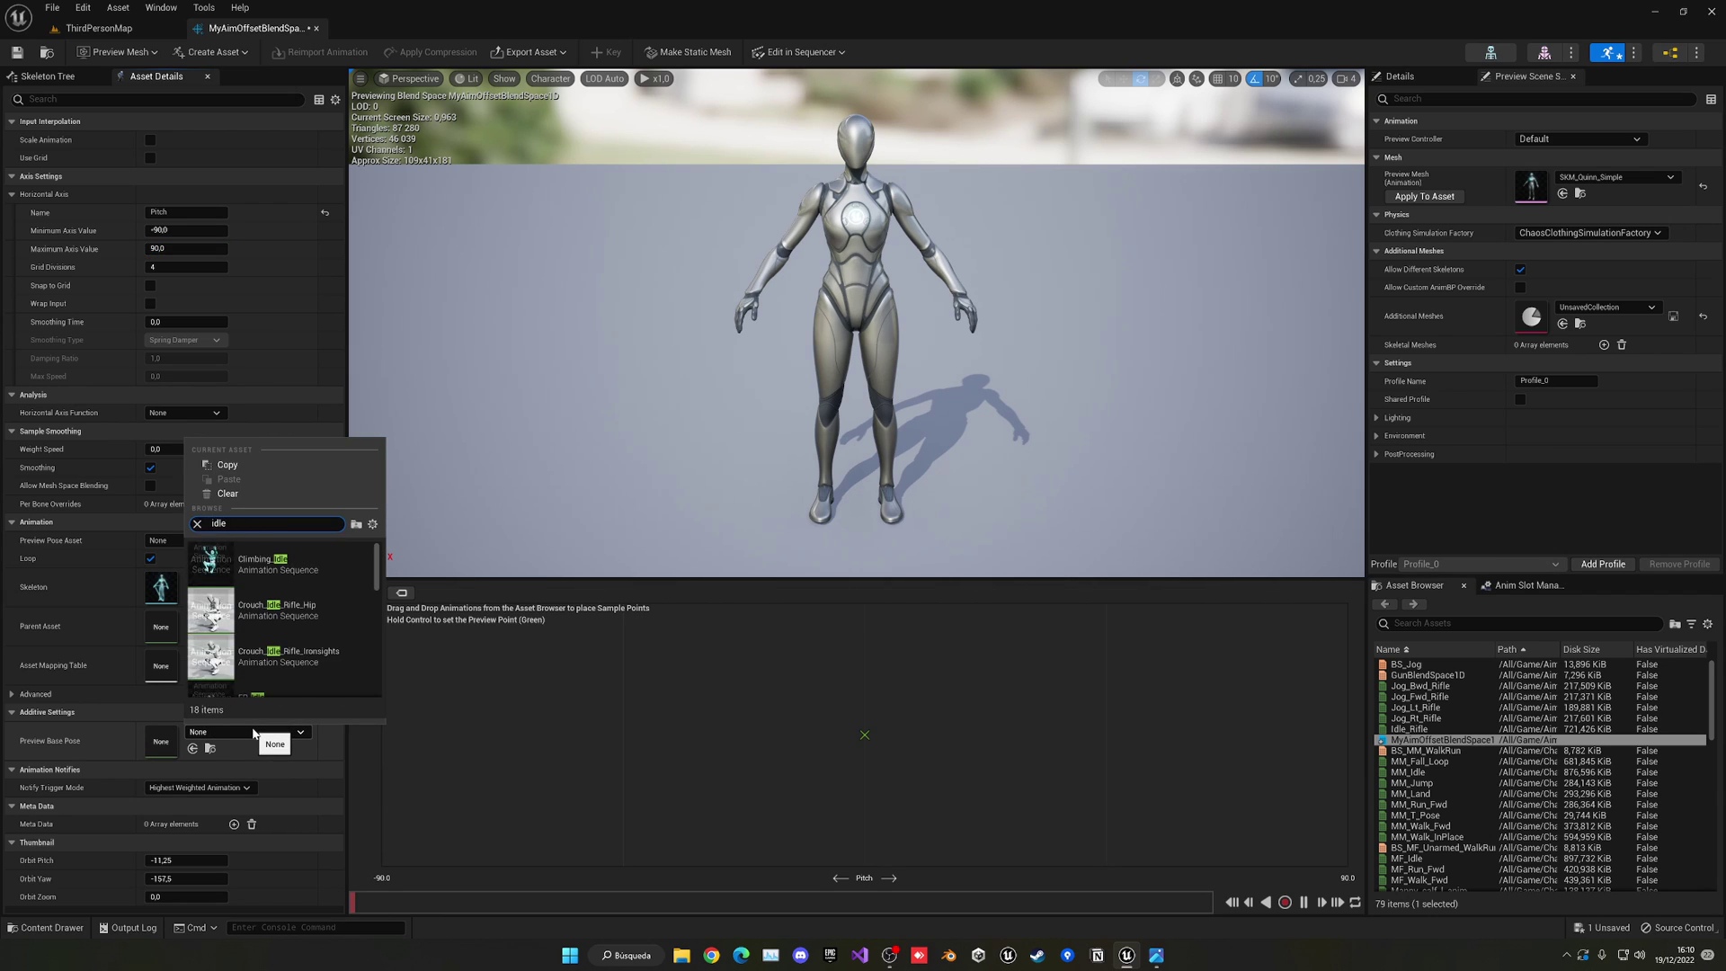
{"action": "scroll", "coordinate": [284, 616], "scroll_direction": "down", "scroll_amount": 3}
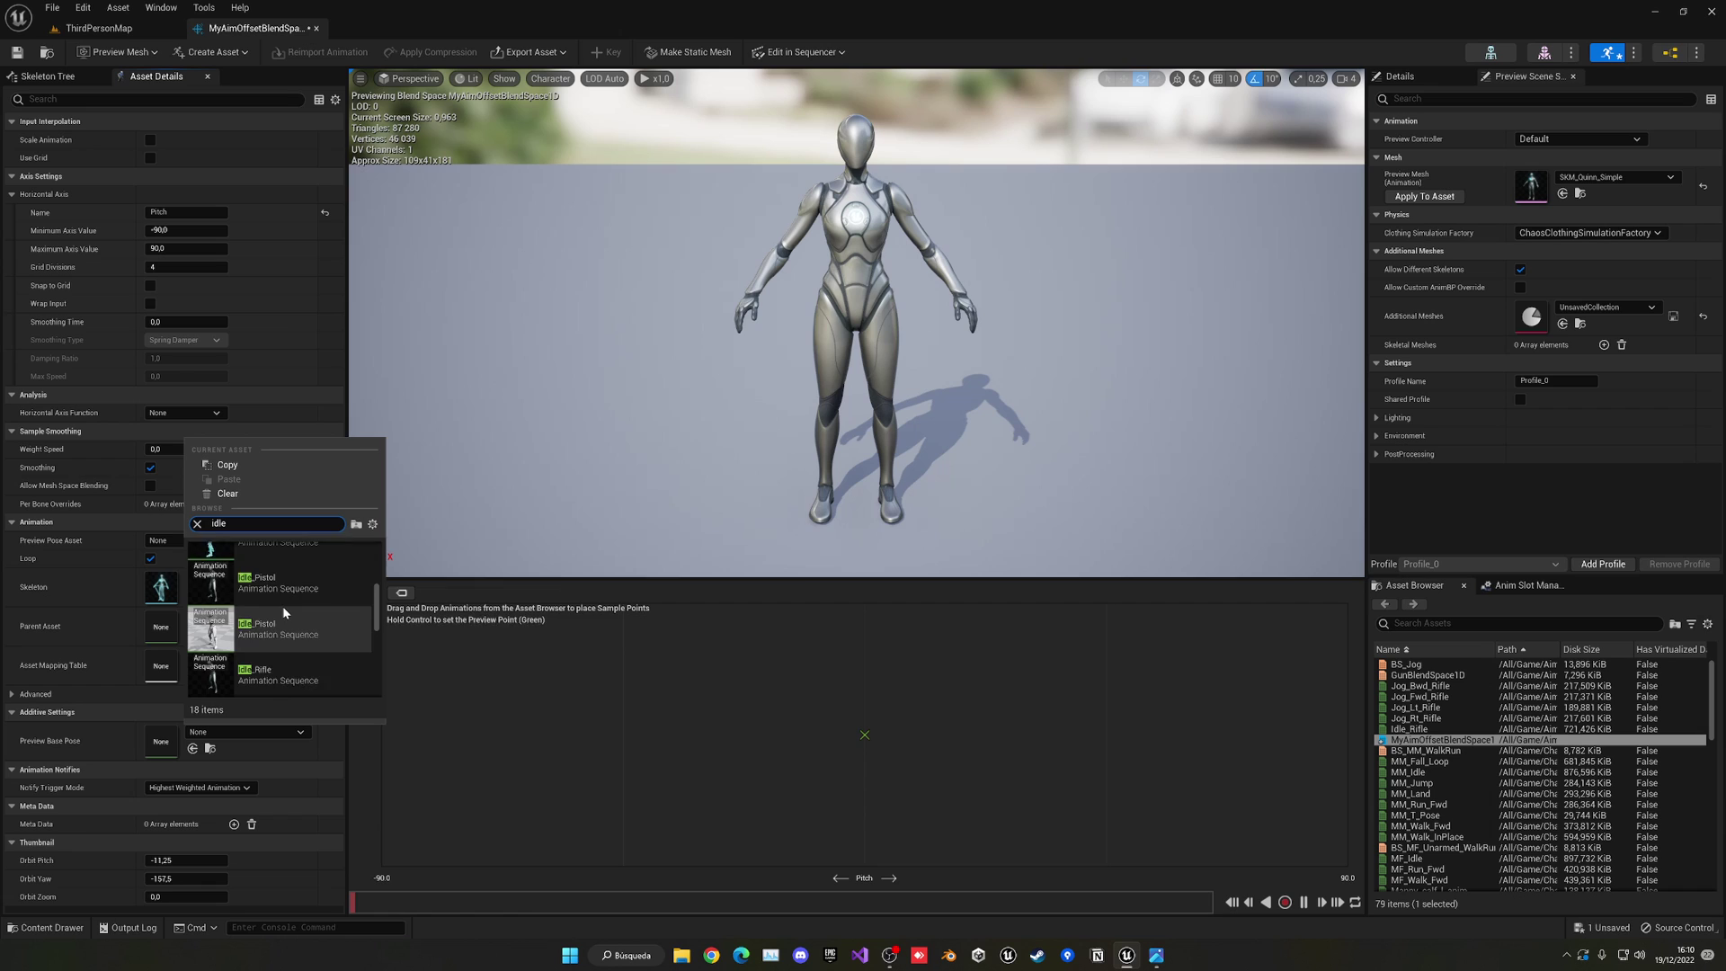
{"action": "left_click", "coordinate": [288, 597]}
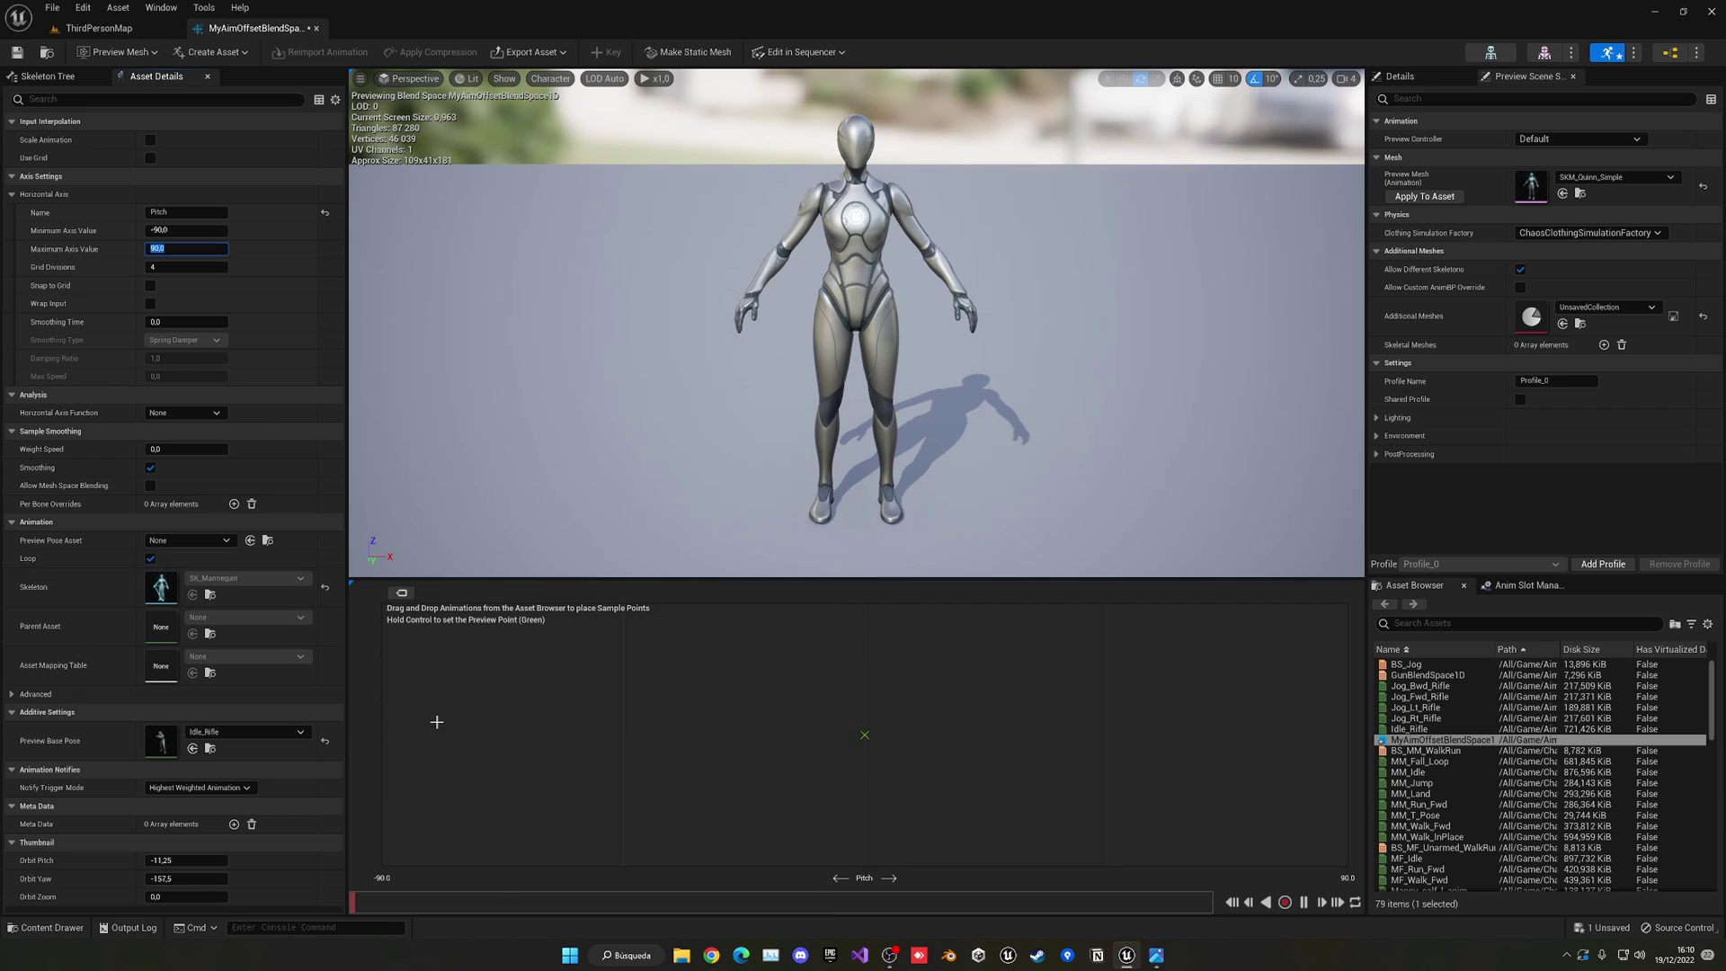
{"action": "left_click", "coordinate": [16, 52]}
- Duplicate the Idle_Rifle animation as AO_AimForward and open the copy
{"action": "left_click", "coordinate": [97, 28]}
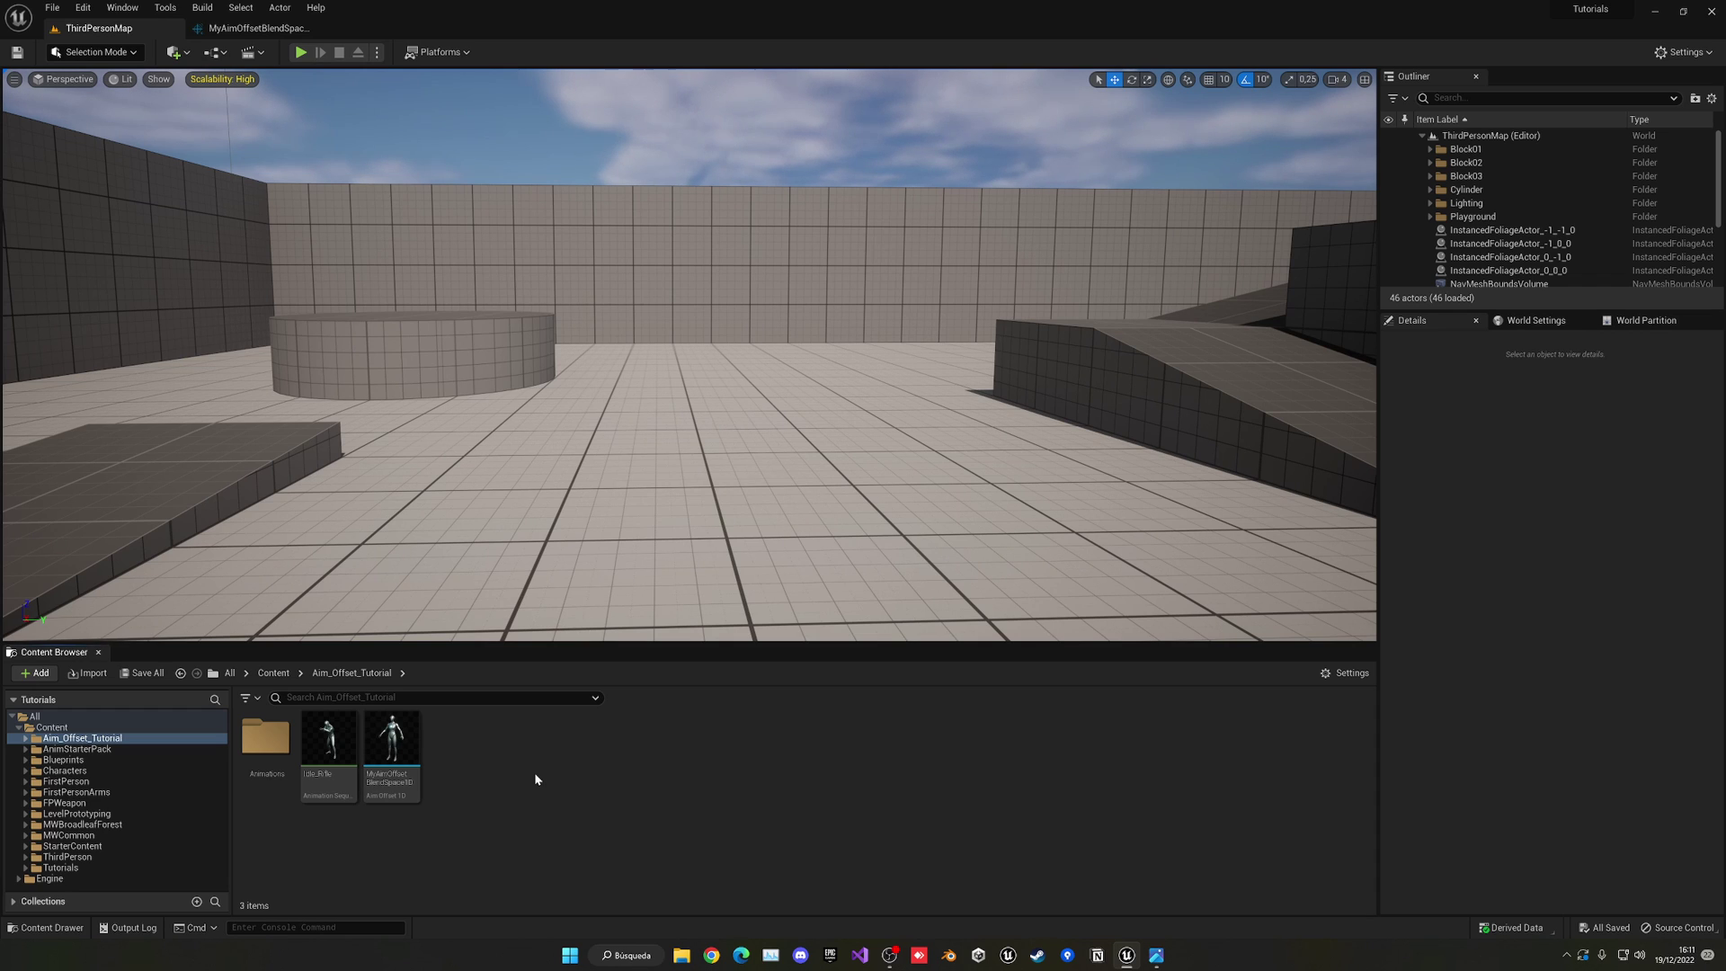
{"action": "left_click", "coordinate": [329, 751]}
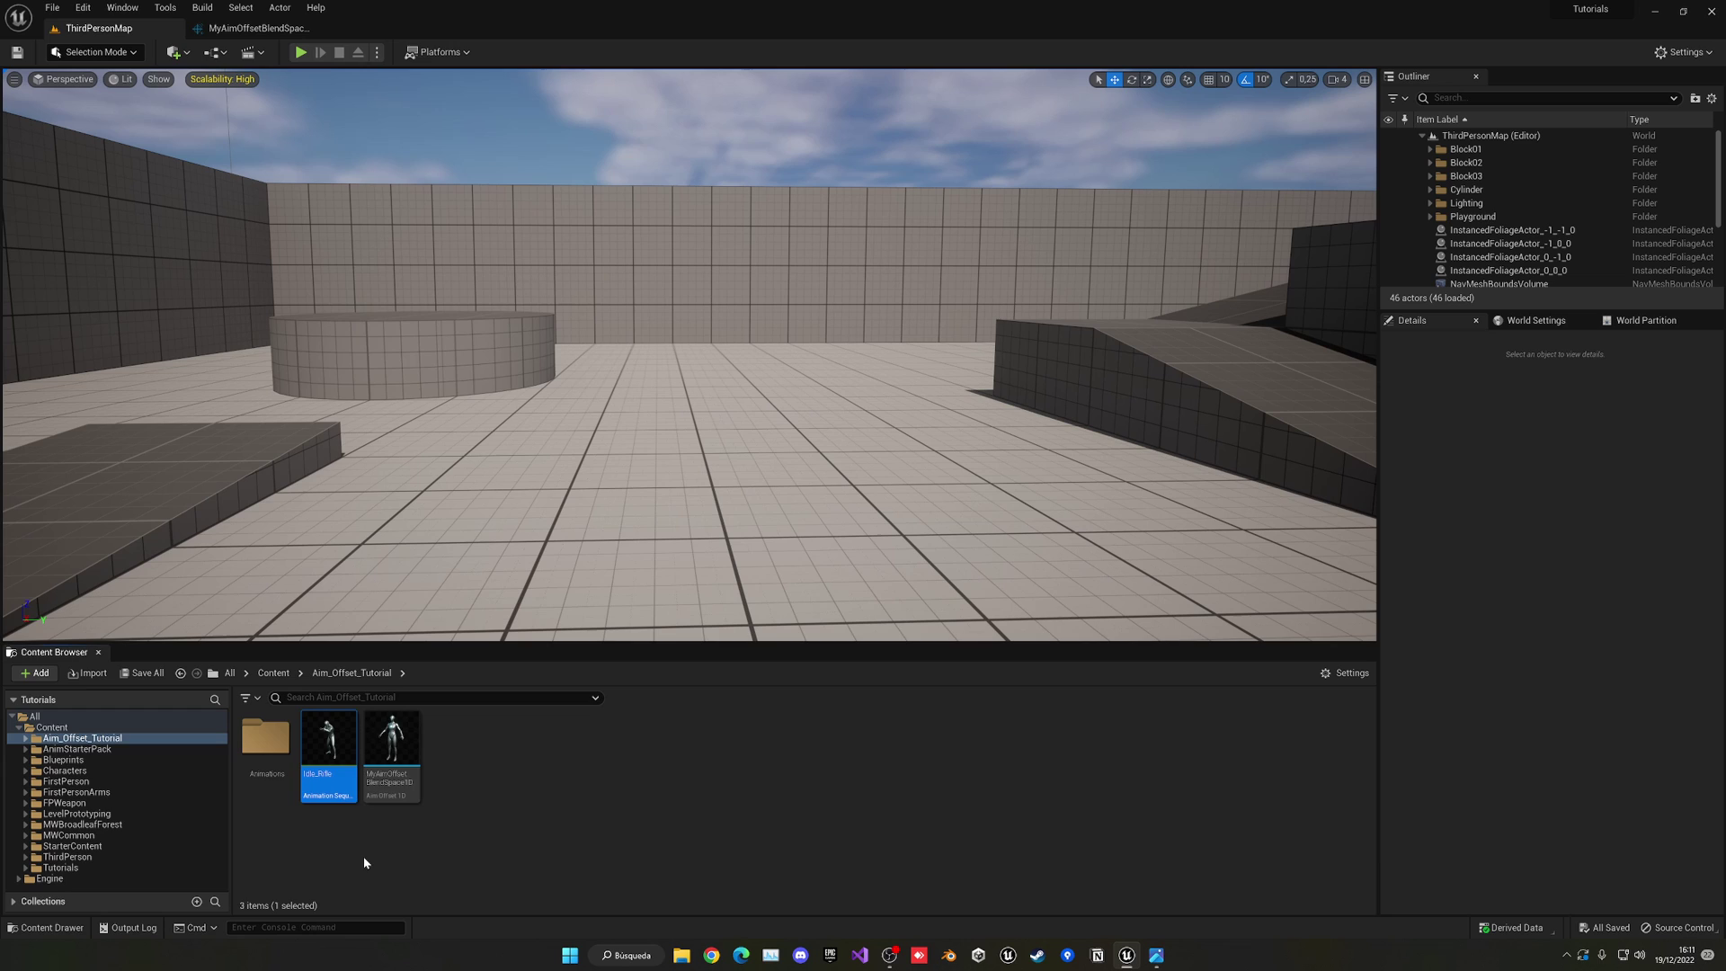
{"action": "key", "text": "ctrl+d"}
{"action": "key", "text": "Right"}
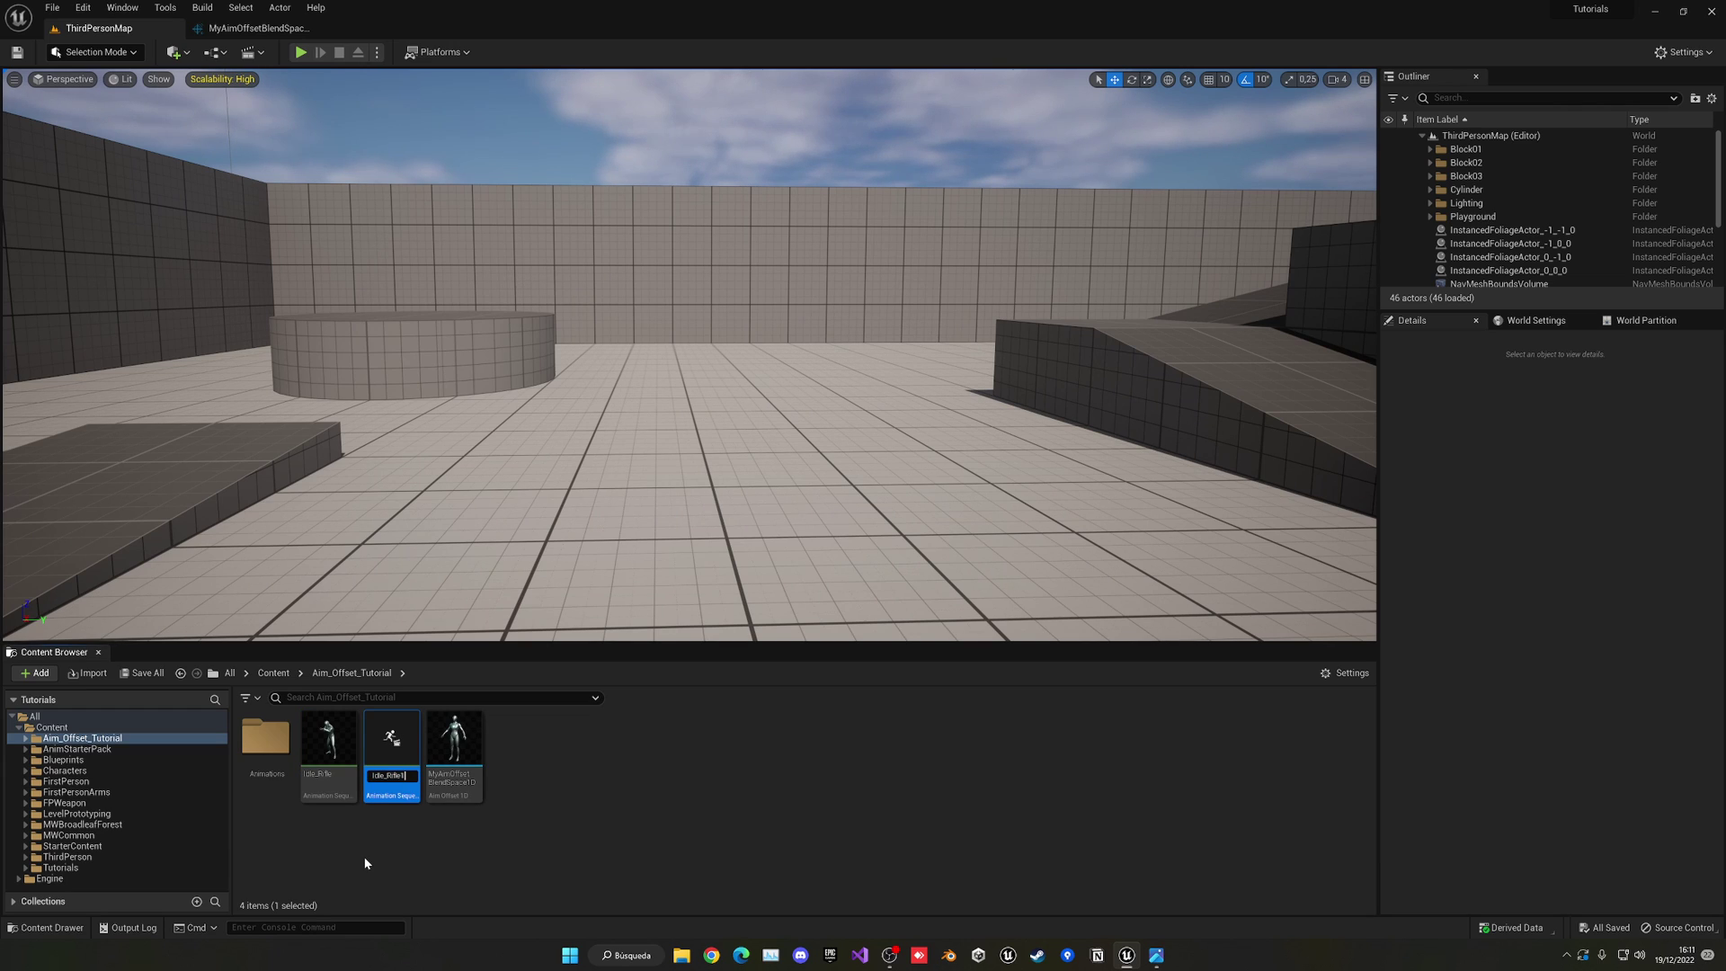
{"action": "key", "text": "ctrl+a"}
{"action": "type", "text": "AO"}
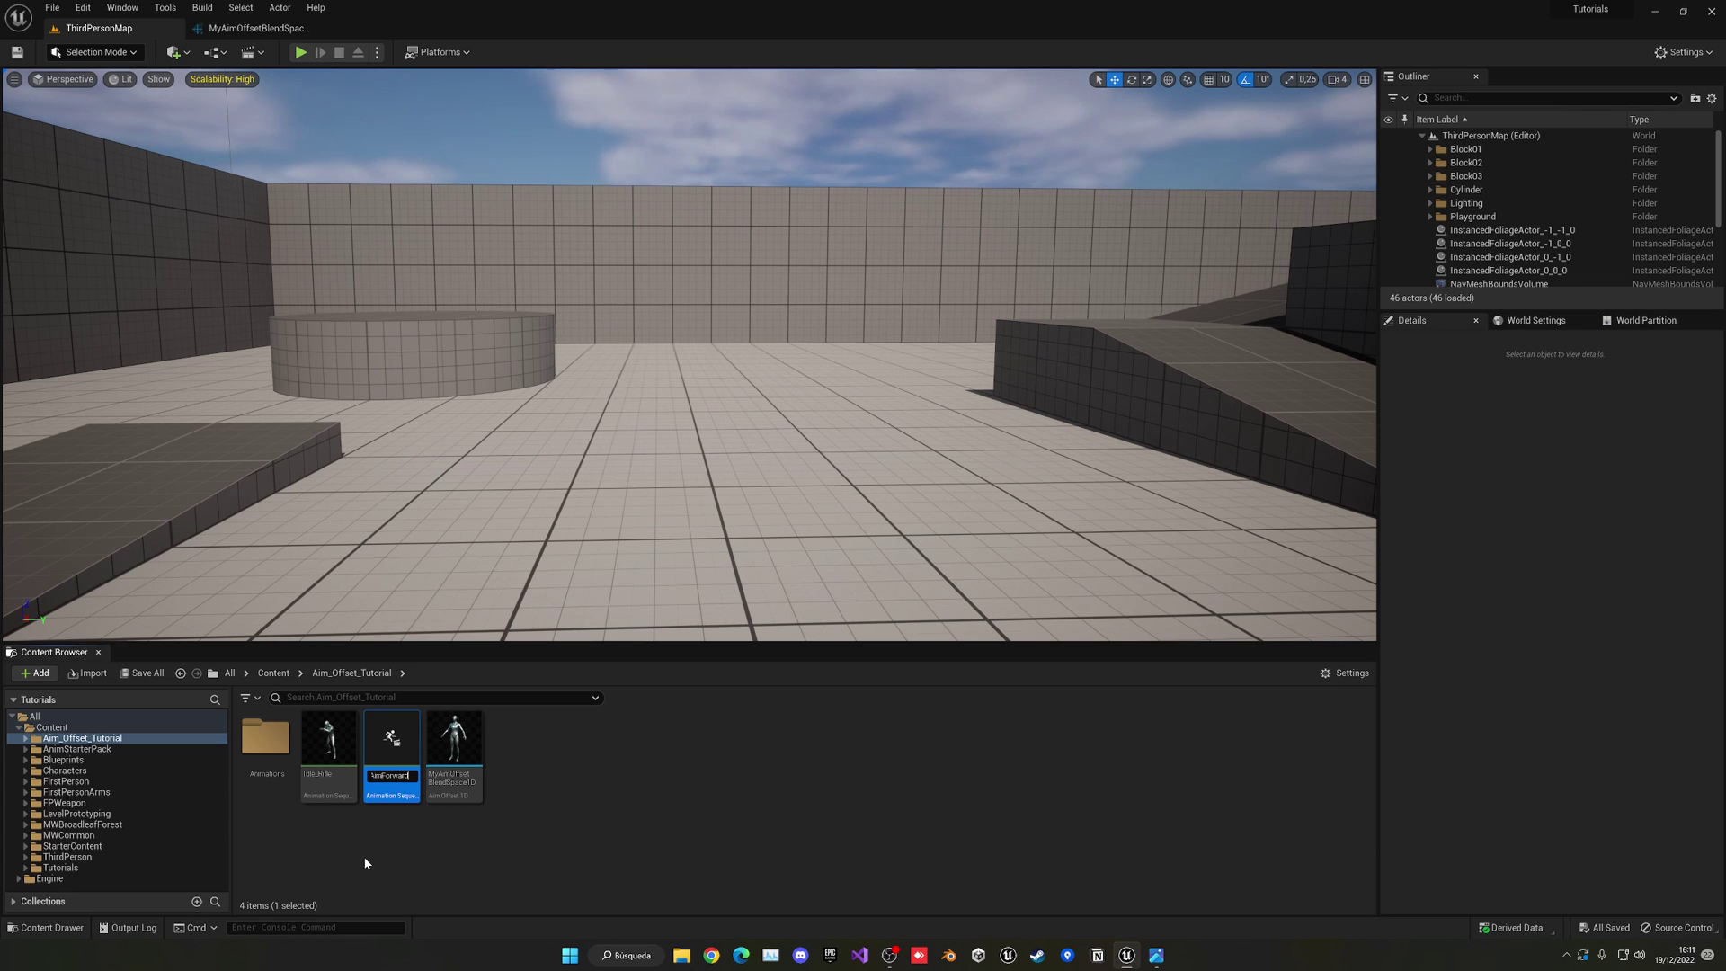
{"action": "key", "text": "Return"}
{"action": "key", "text": "Return"}
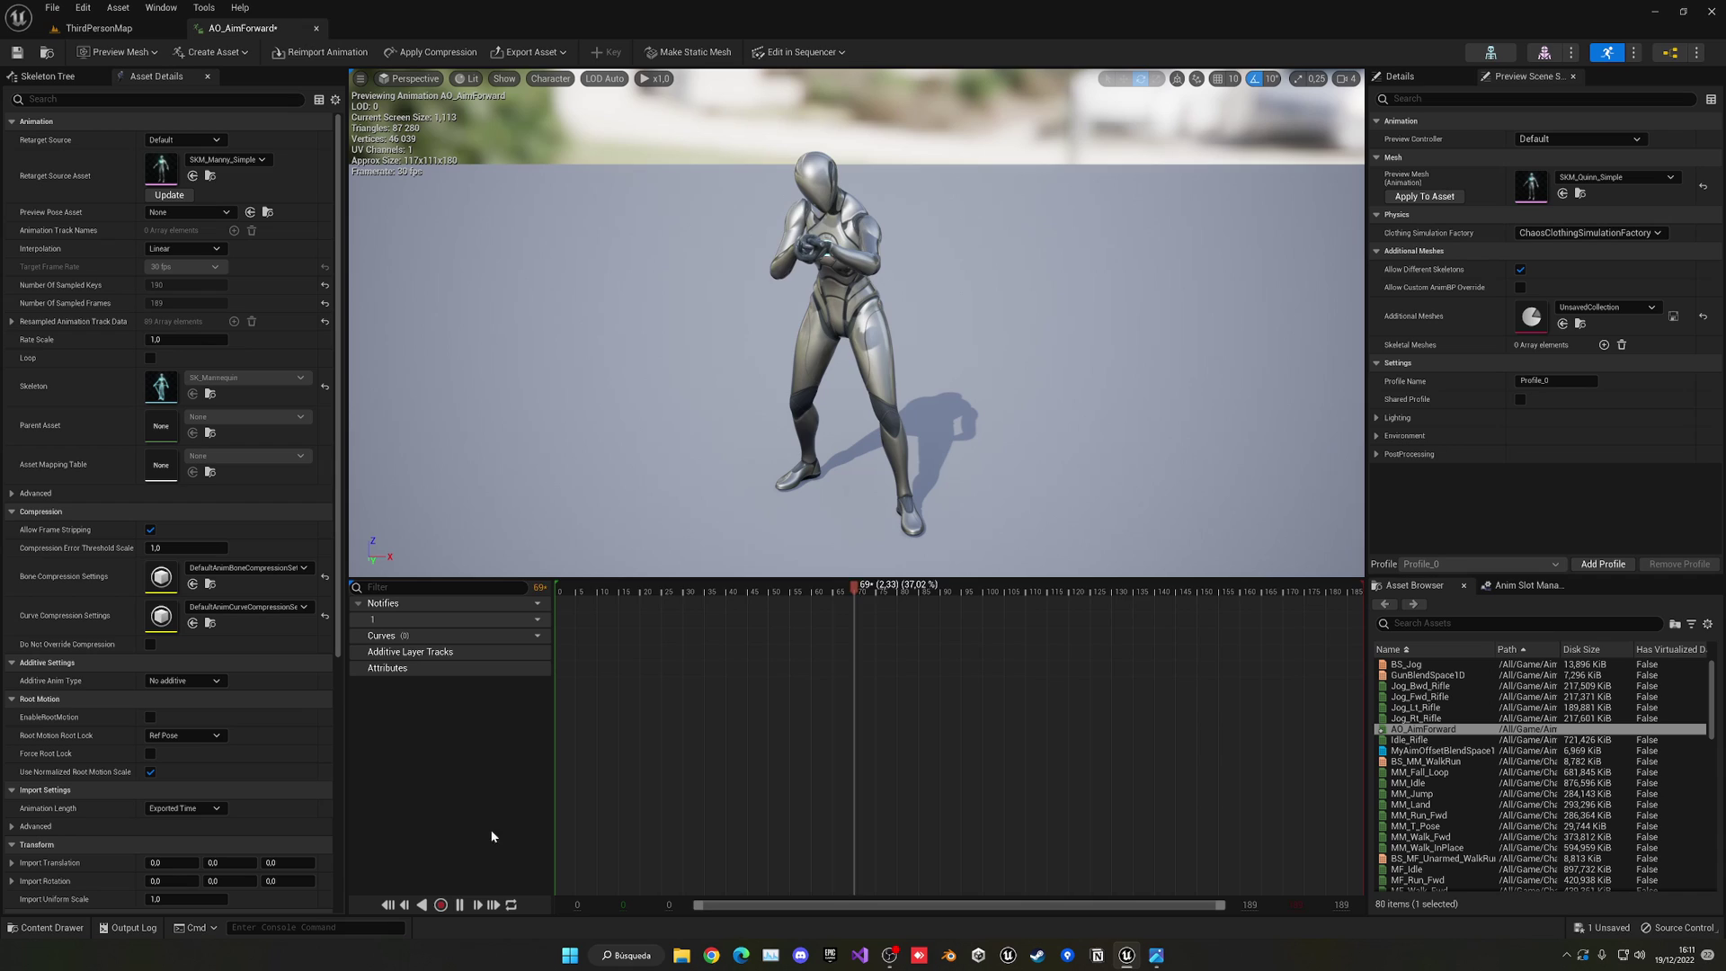
- Pause AO_AimForward at frame 0 and remove frames 1 to 190 to reduce it to a single pose
{"action": "left_click", "coordinate": [455, 905]}
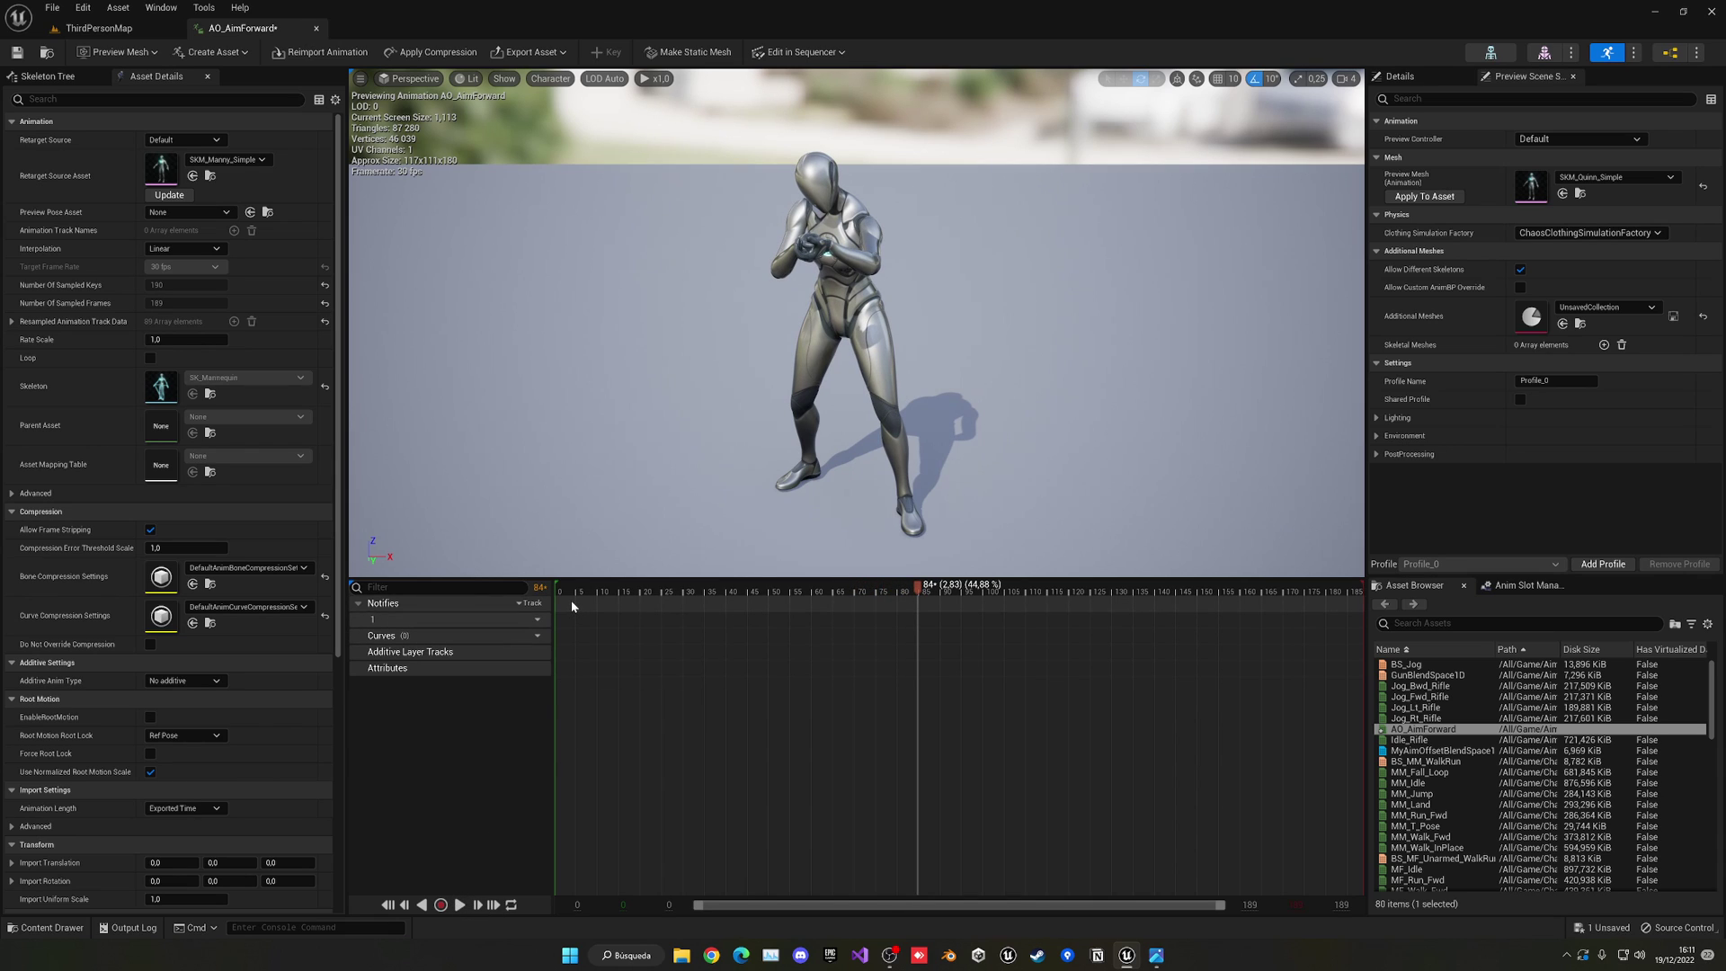
{"action": "left_click_drag", "start_coordinate": [585, 593], "coordinate": [518, 589]}
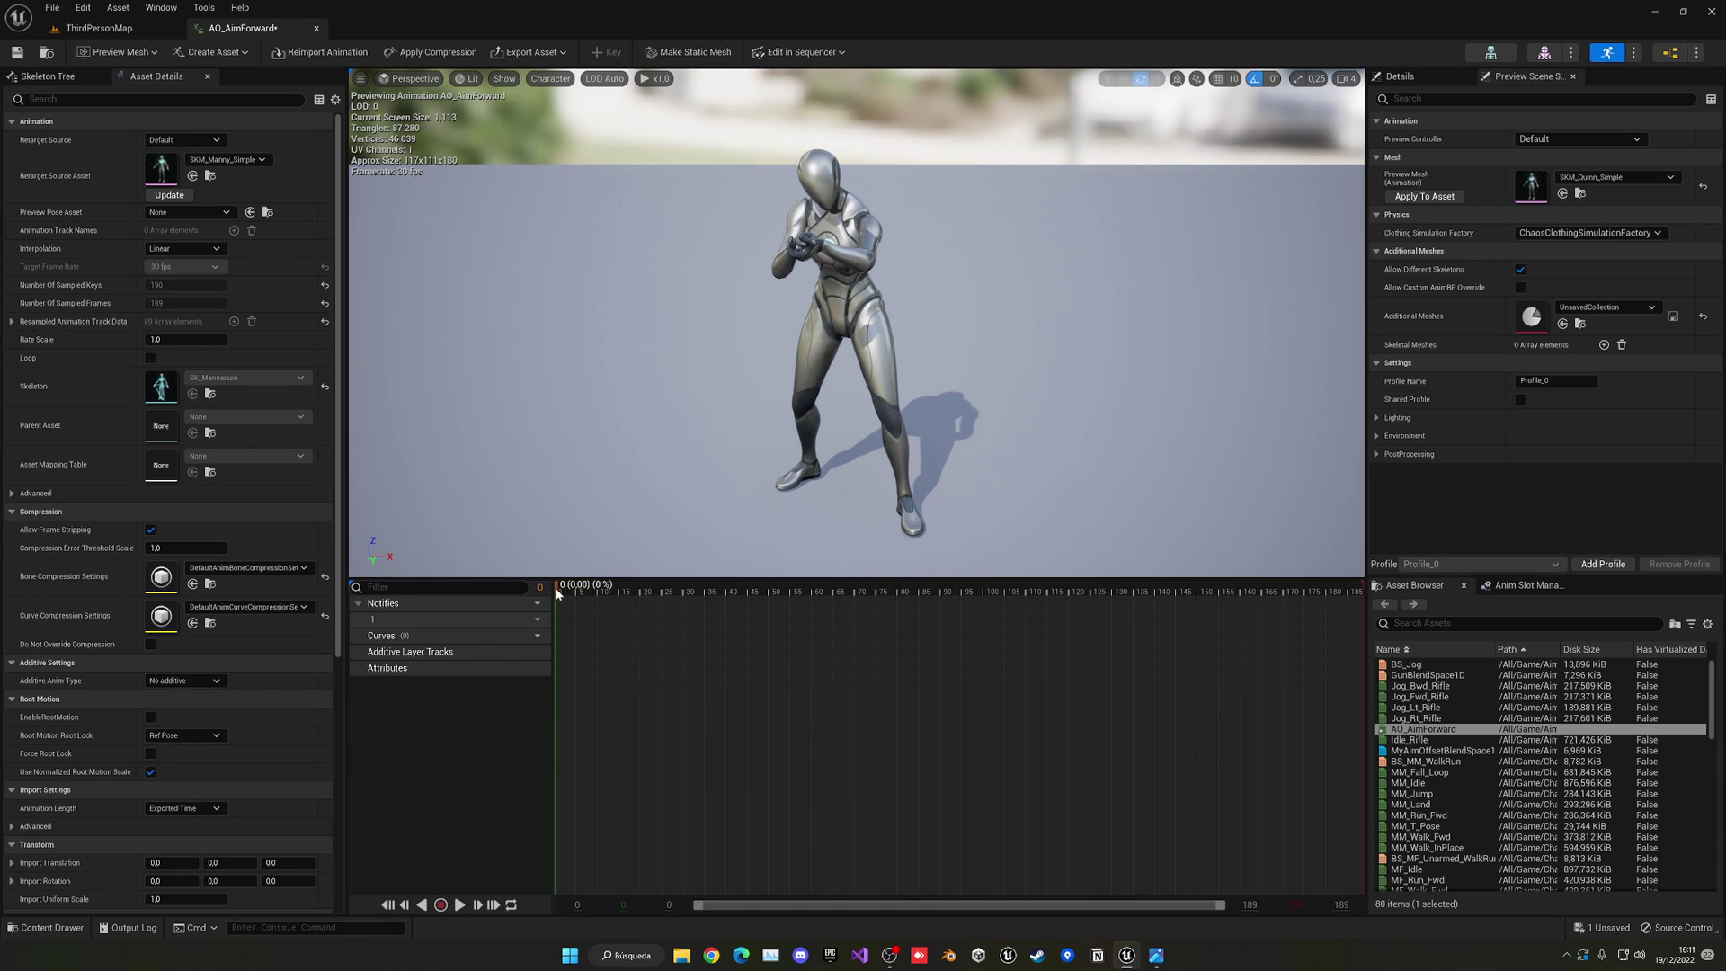
{"action": "right_click", "coordinate": [557, 590]}
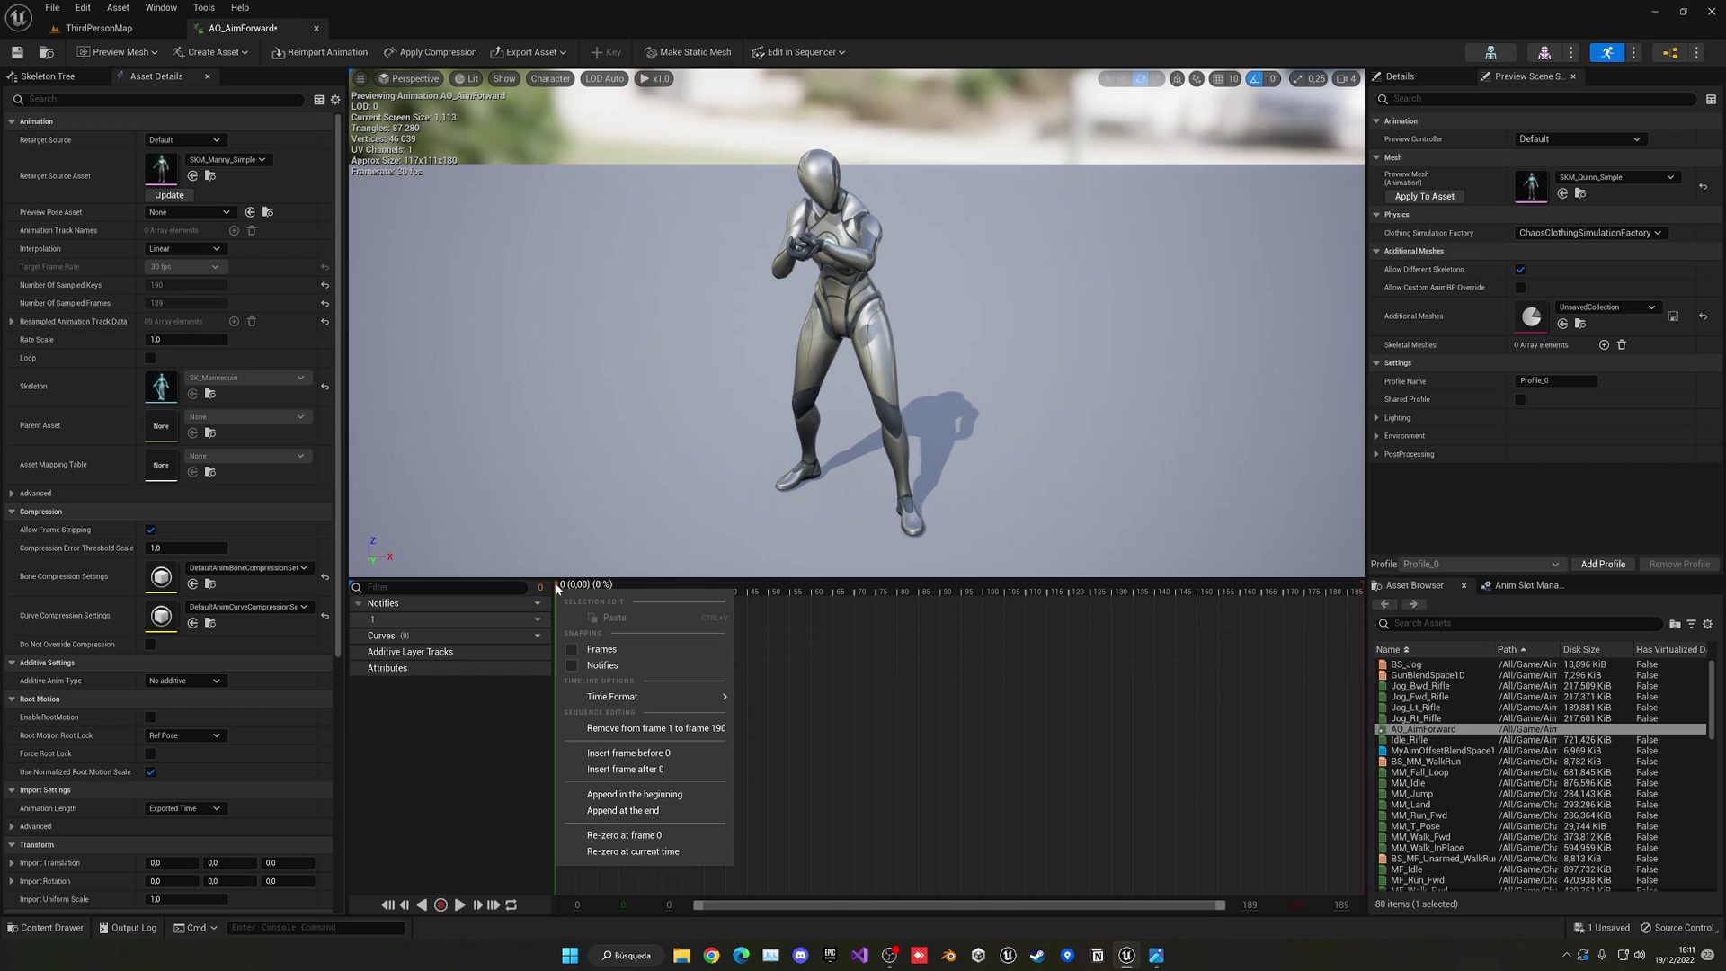
{"action": "left_click", "coordinate": [650, 728]}
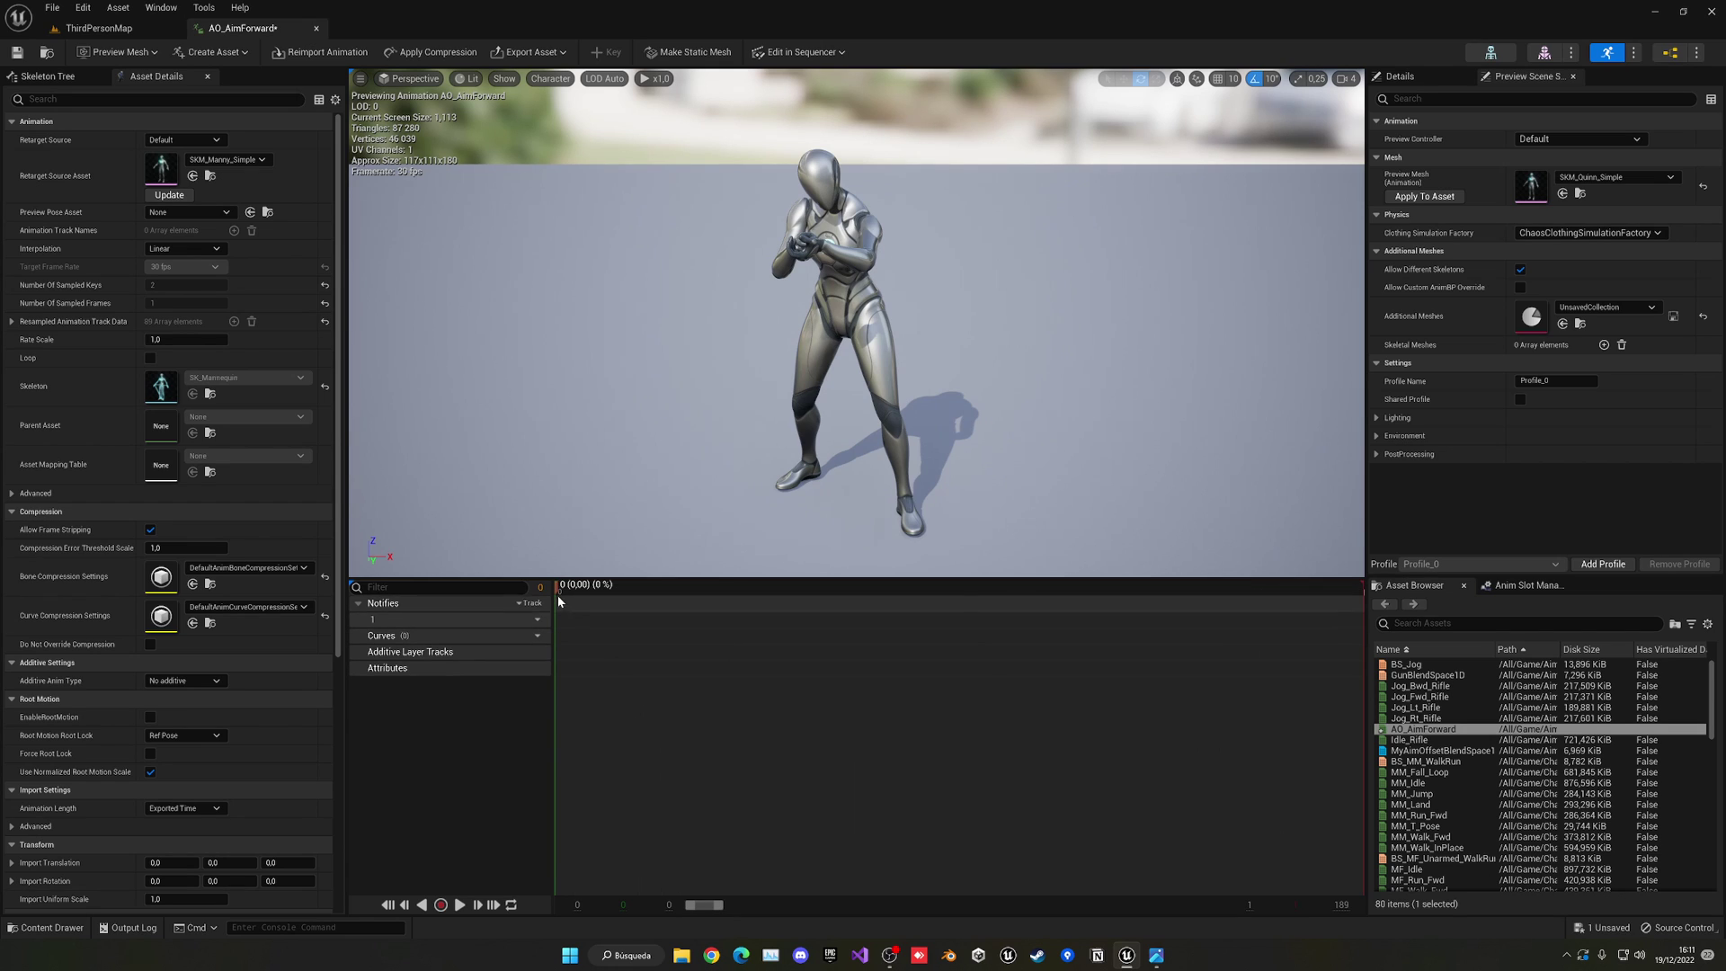
{"action": "right_click", "coordinate": [557, 593]}
{"action": "left_click", "coordinate": [609, 728]}
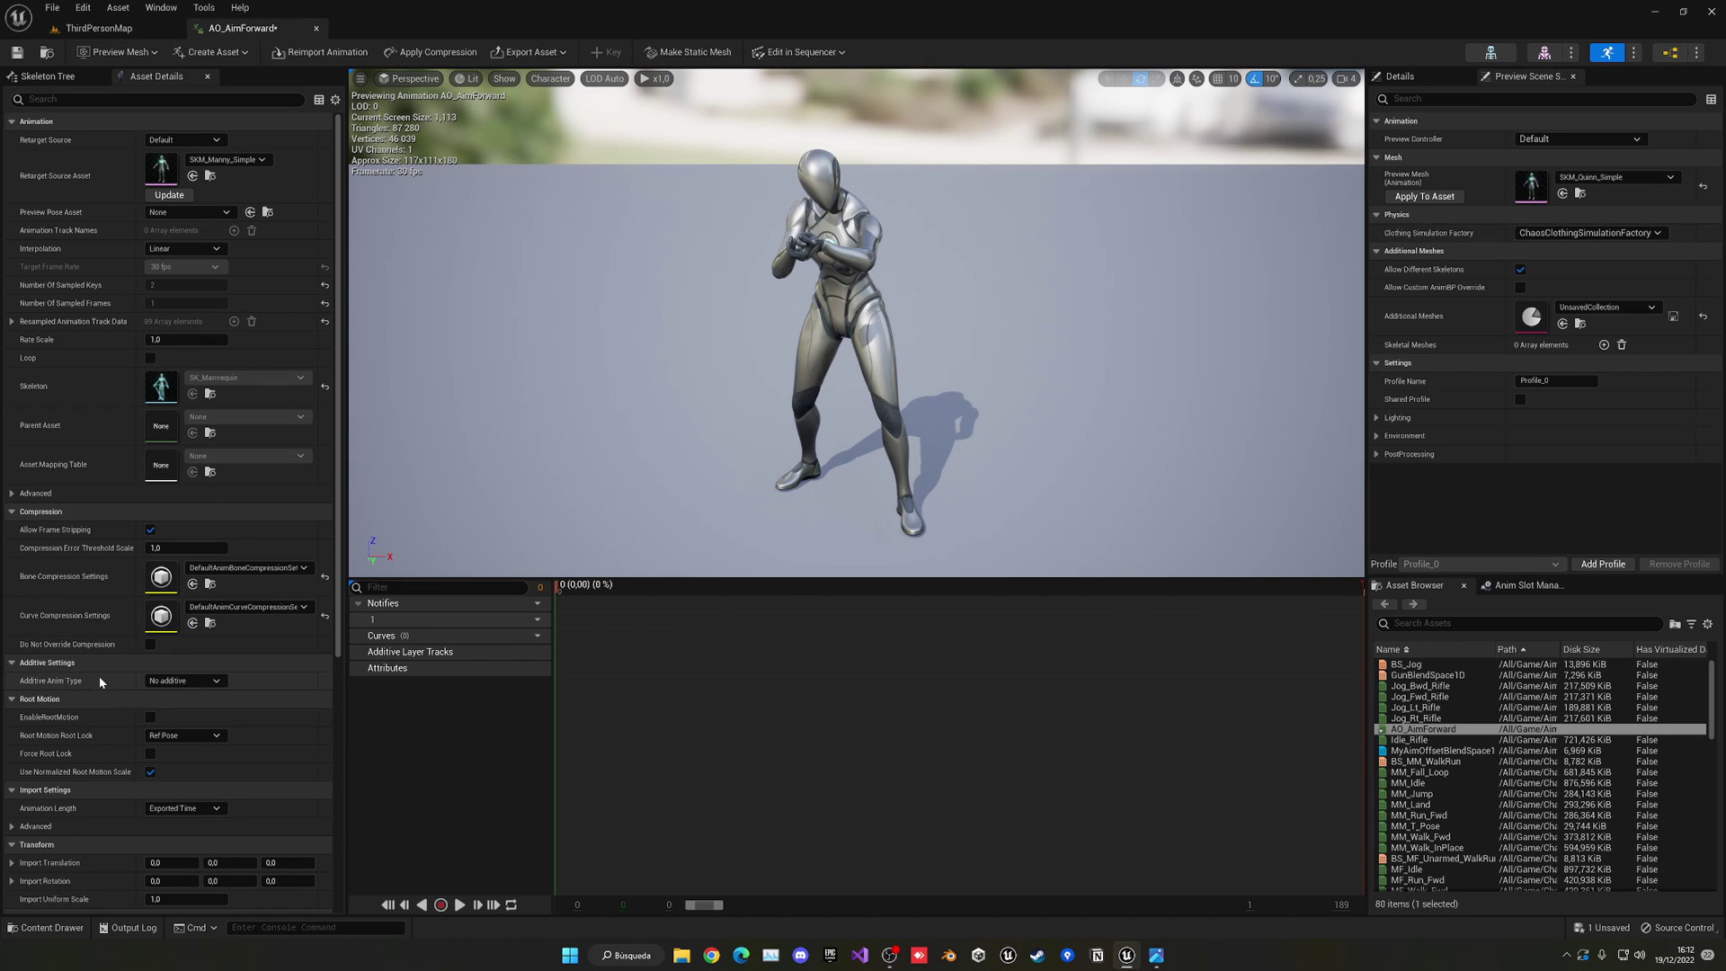
- Make AO_AimForward a Mesh Space additive animation with its base pose type set to Selected animation scaled
{"action": "left_click", "coordinate": [183, 680]}
{"action": "left_click", "coordinate": [178, 721]}
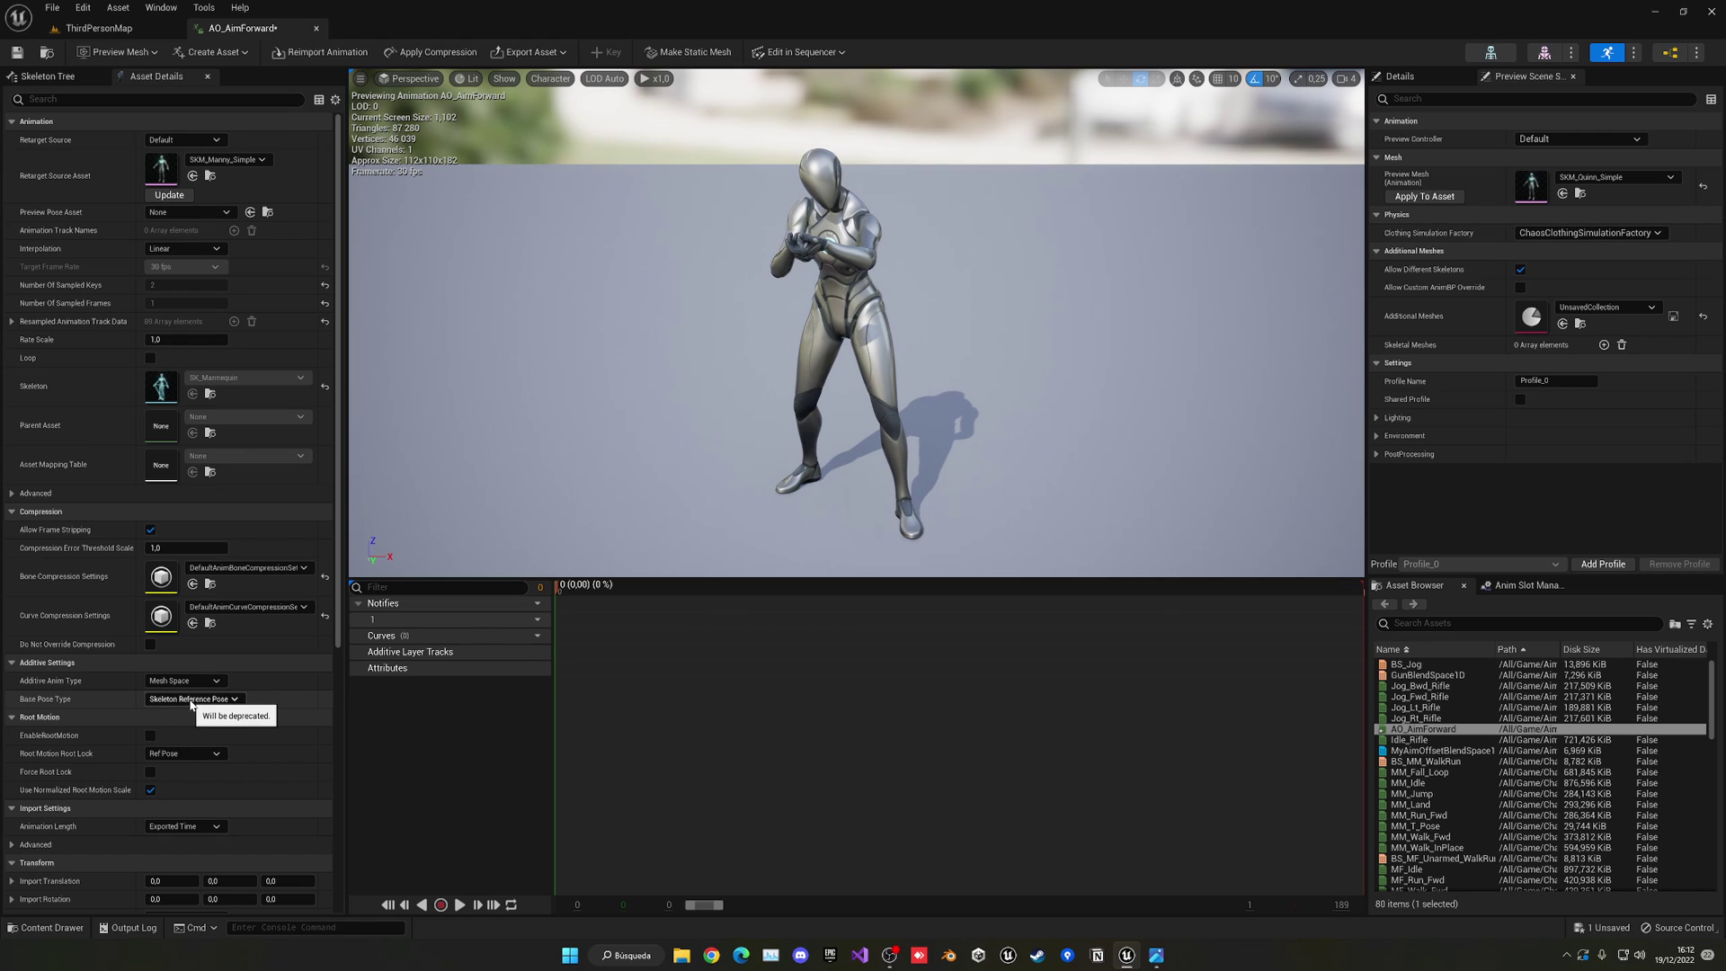
{"action": "left_click", "coordinate": [192, 700]}
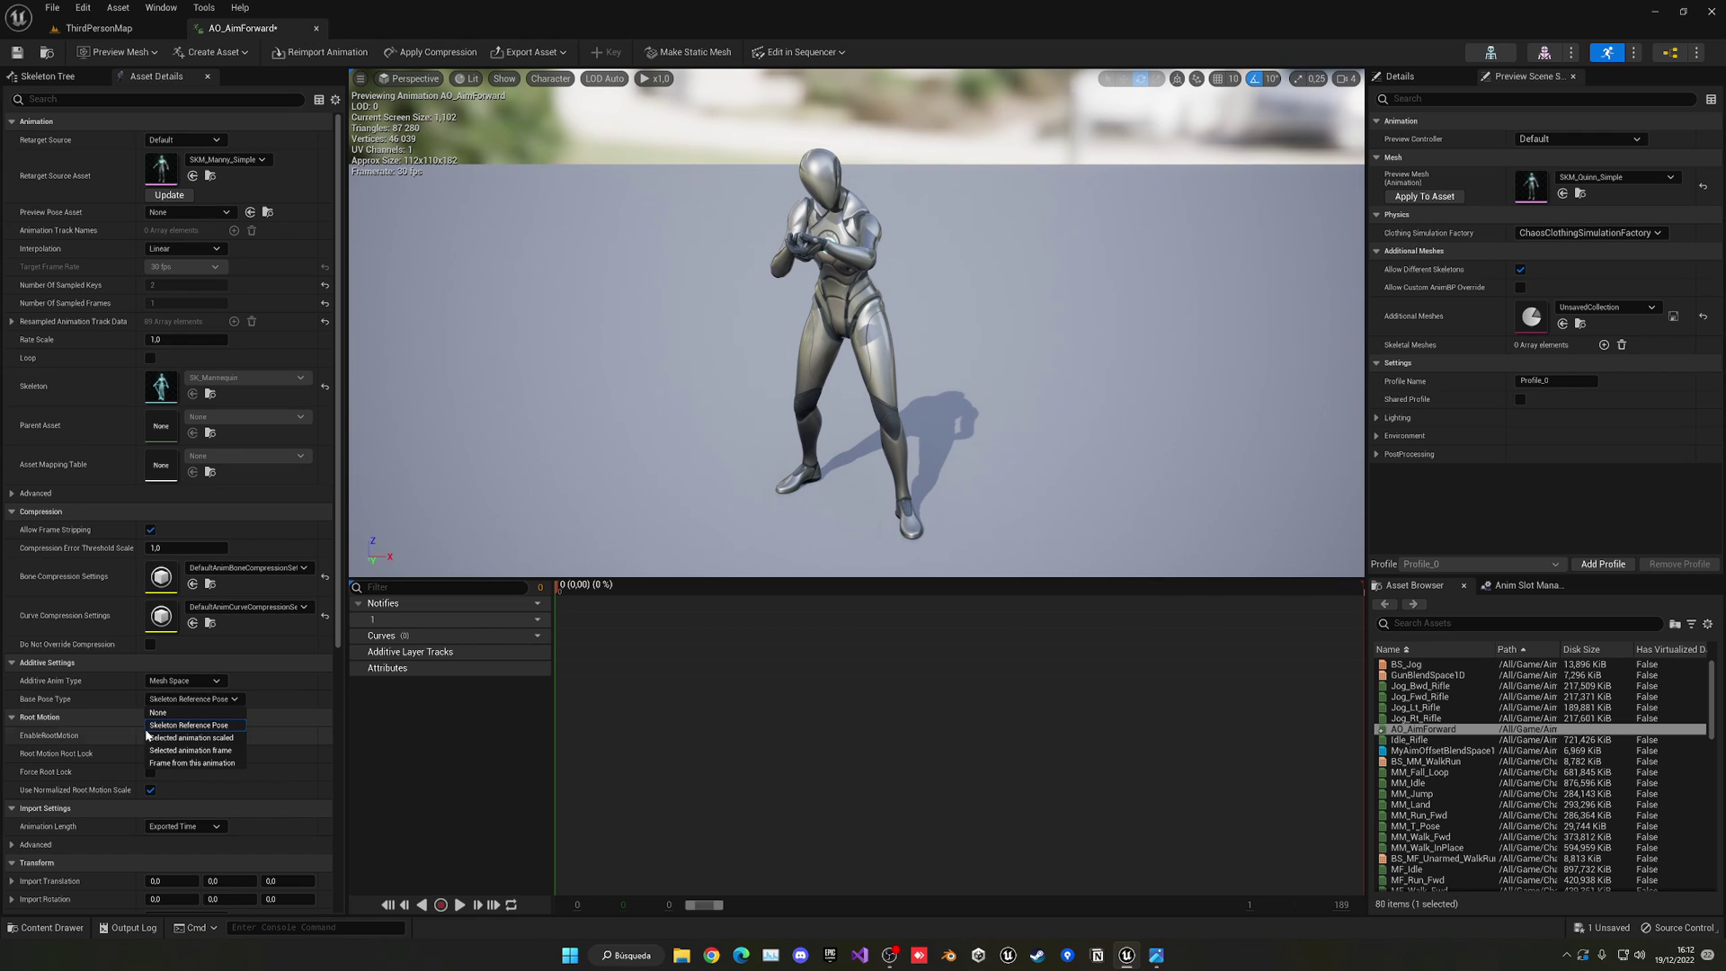
{"action": "left_click", "coordinate": [217, 738]}
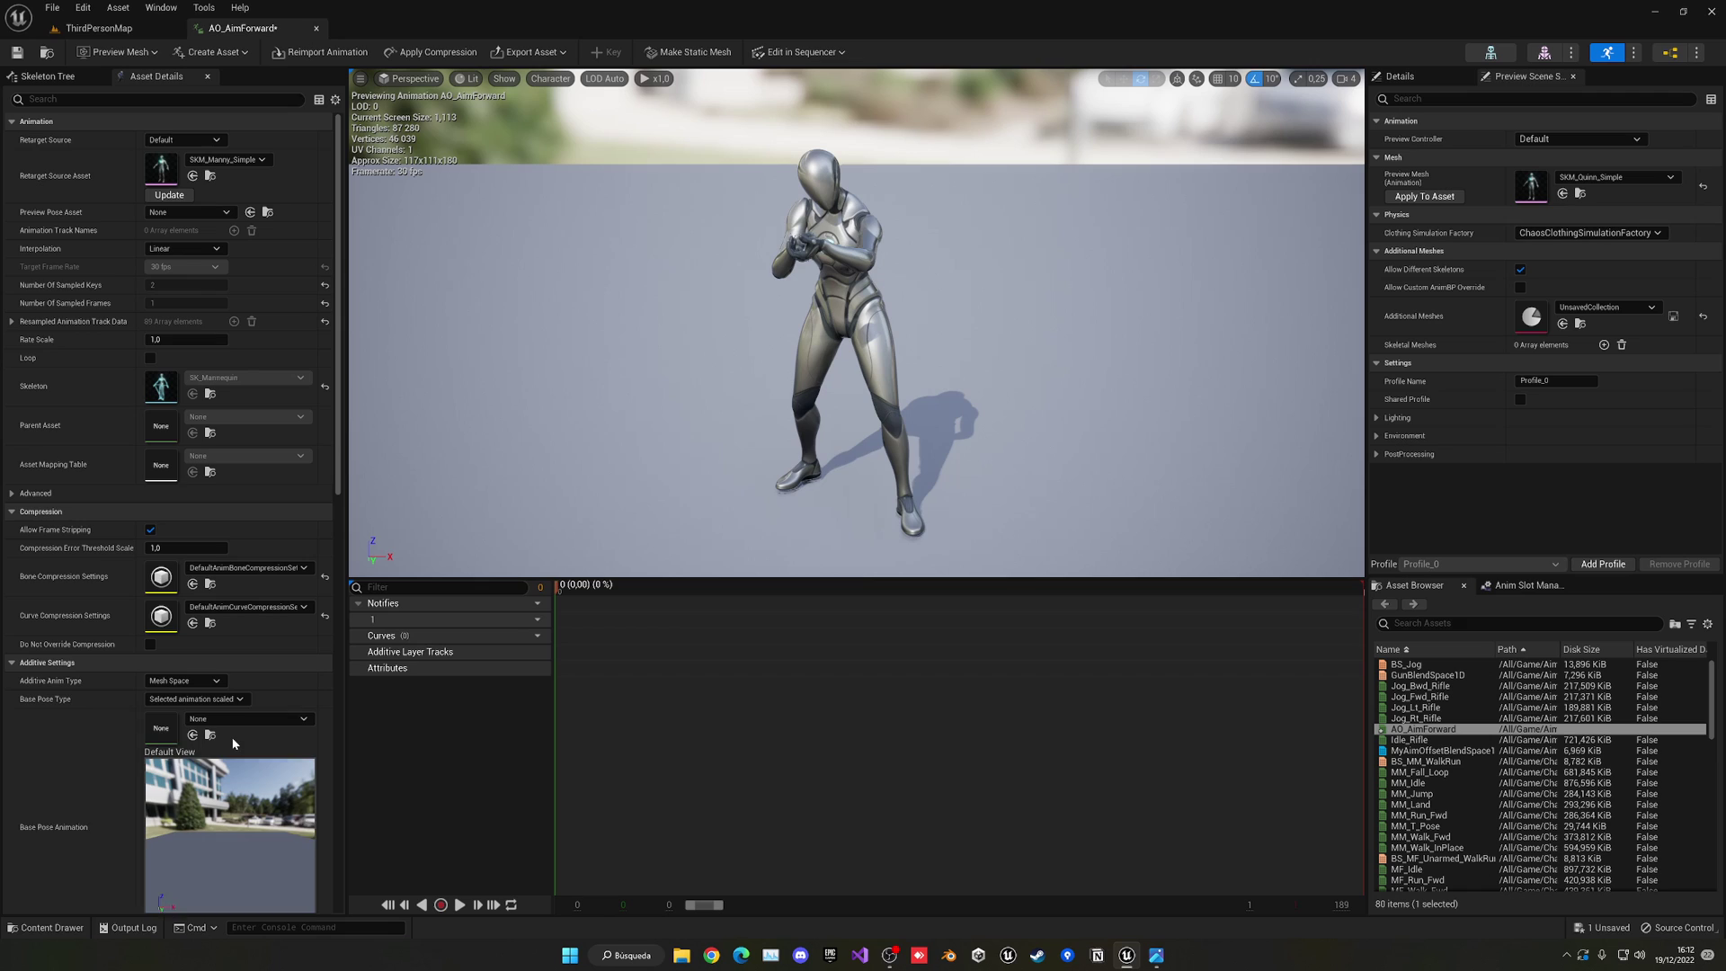
- Set the base pose animation of AO_AimForward to Idle_Rifle, then save and close the asset
{"action": "scroll", "coordinate": [228, 659], "scroll_direction": "down", "scroll_amount": 2}
{"action": "left_click", "coordinate": [227, 659]}
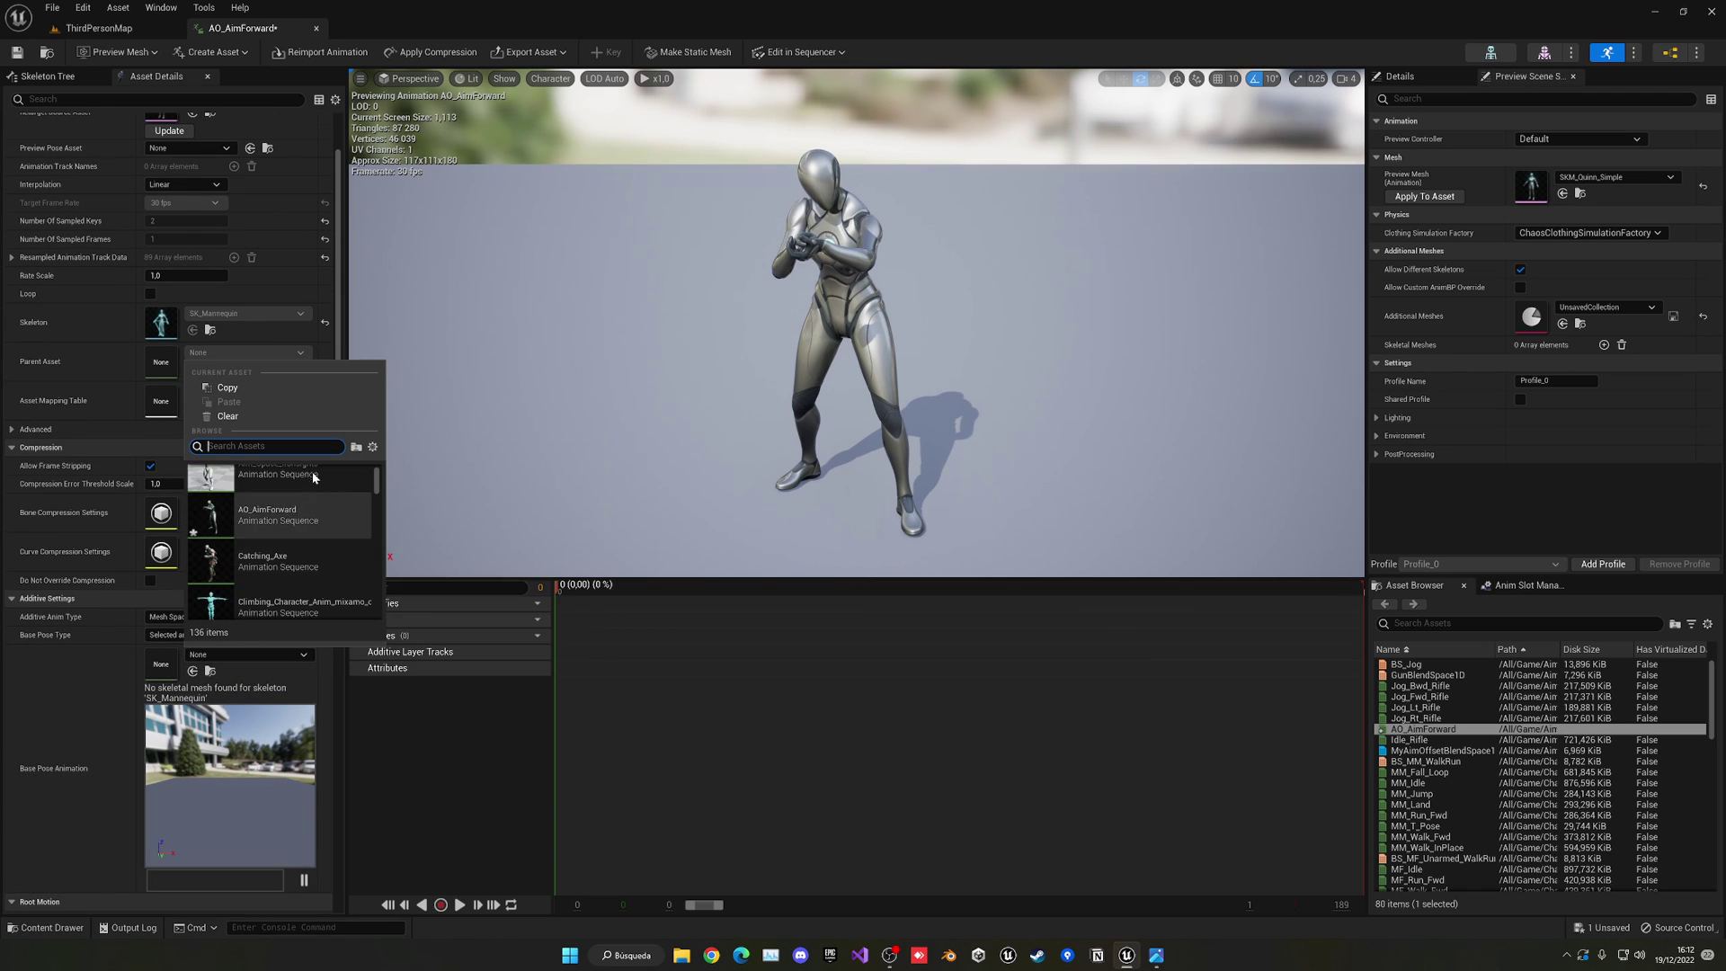
{"action": "scroll", "coordinate": [283, 539], "scroll_direction": "down", "scroll_amount": 1}
{"action": "type", "text": "idle"}
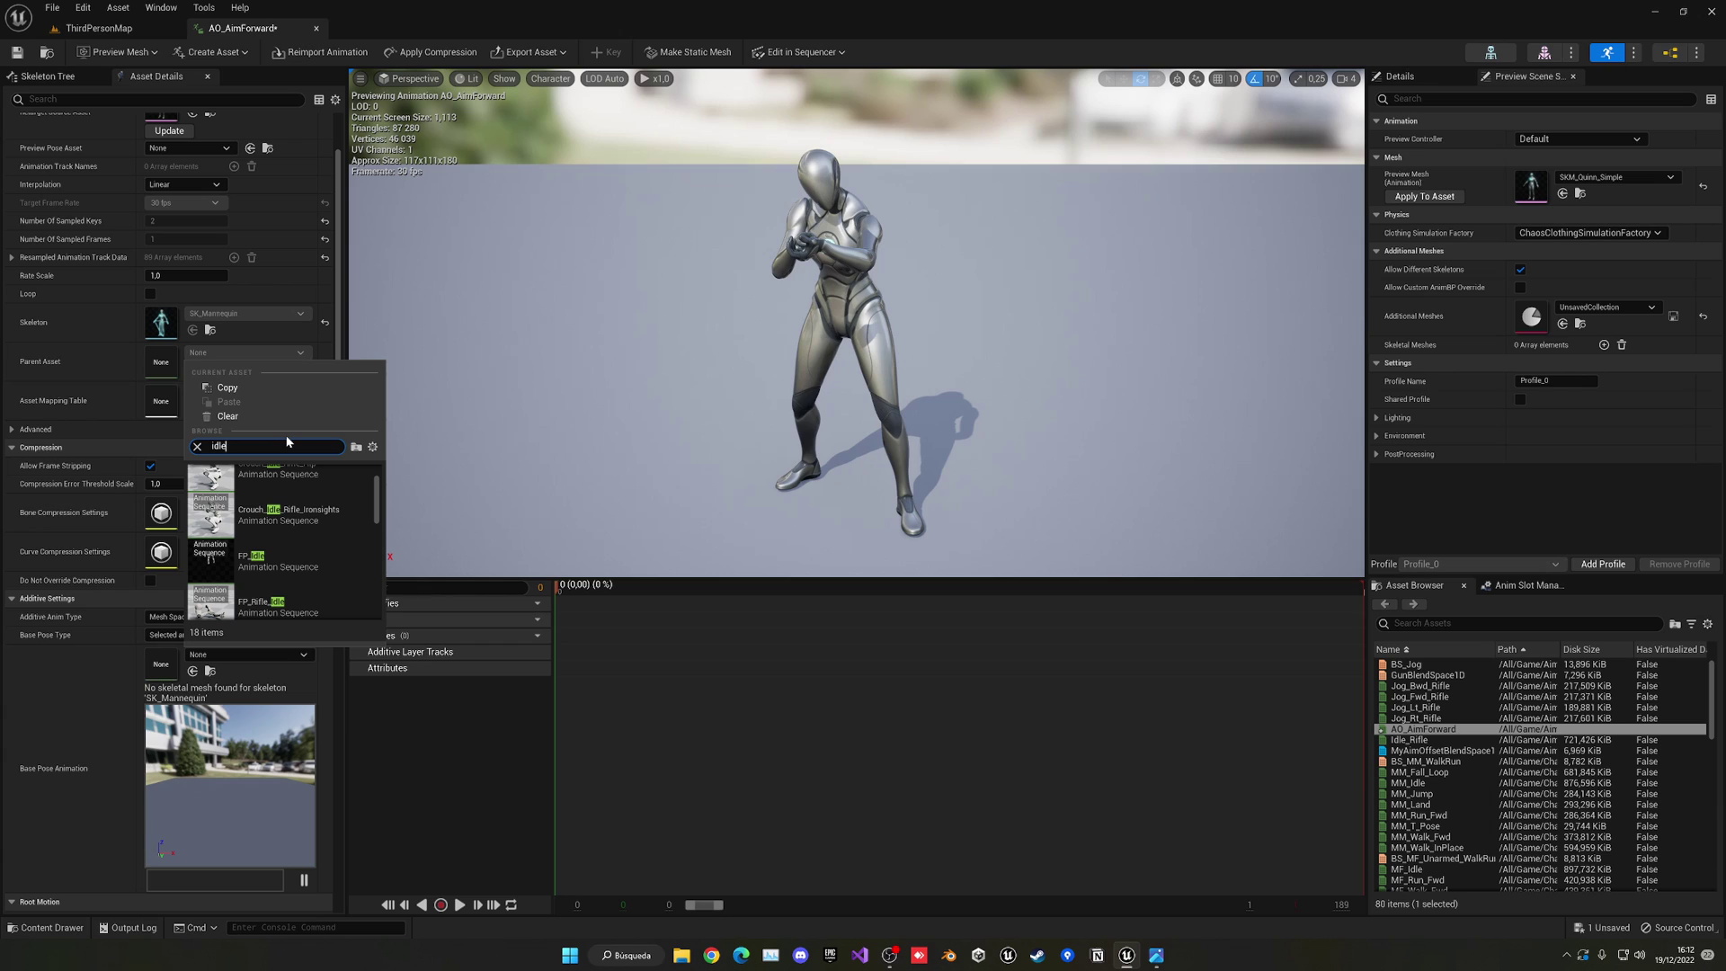
{"action": "scroll", "coordinate": [287, 539], "scroll_direction": "down", "scroll_amount": 3}
{"action": "left_click", "coordinate": [300, 549]}
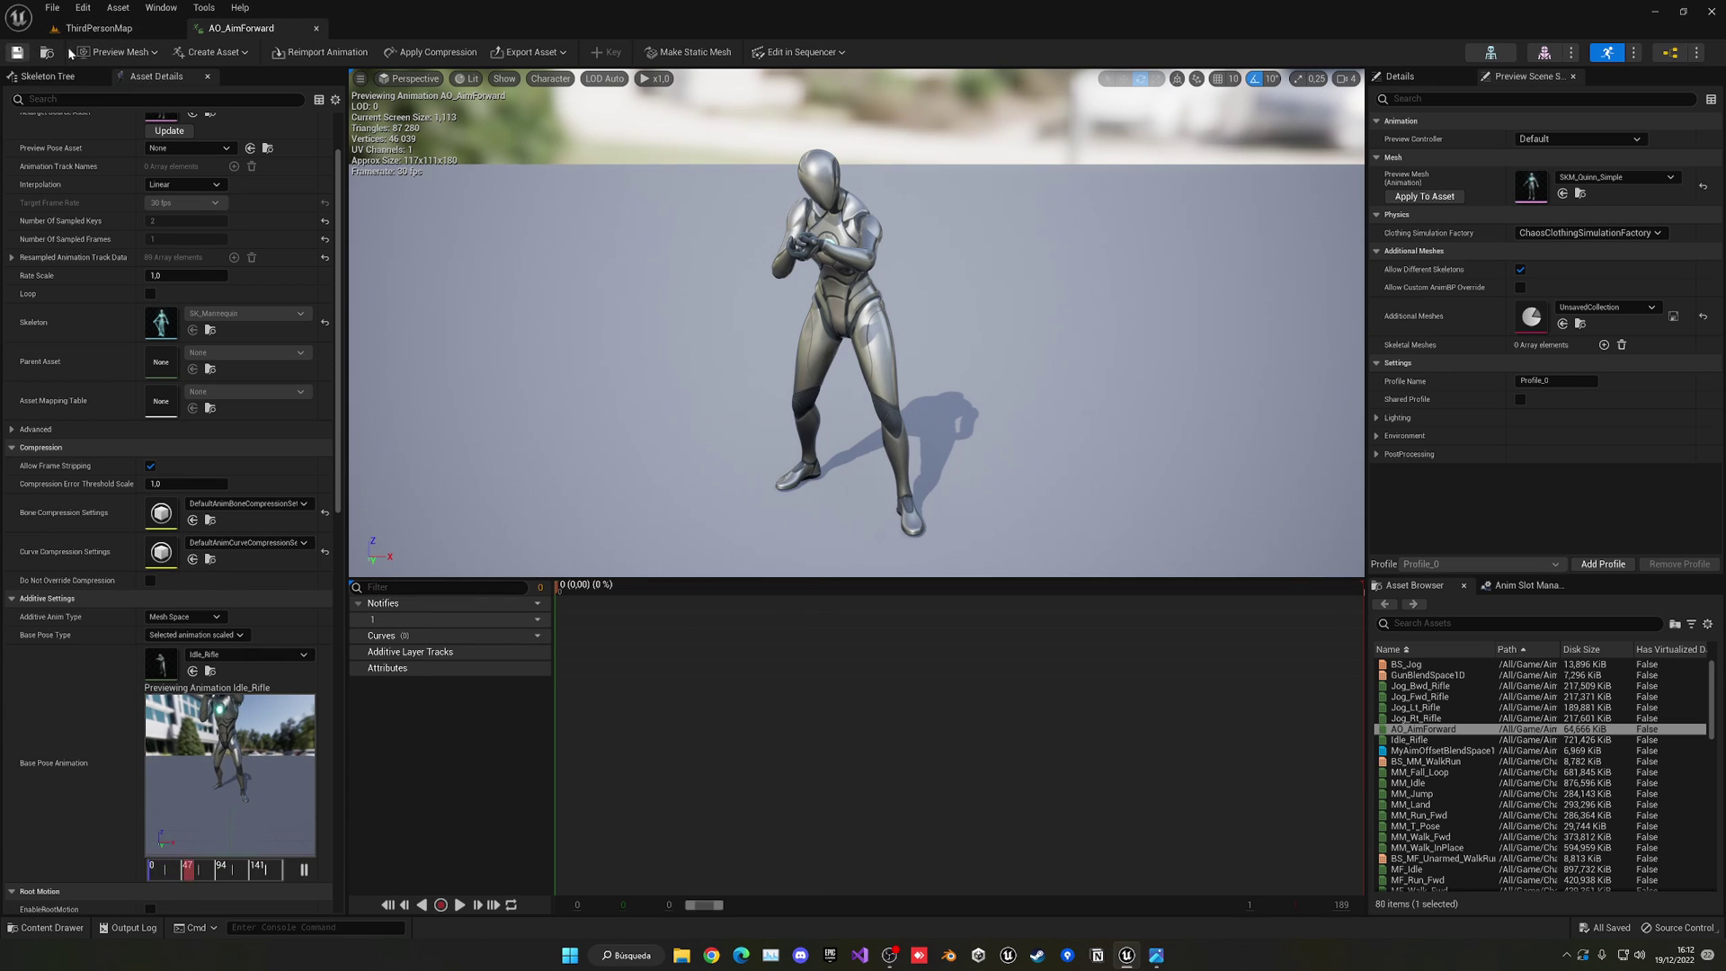
{"action": "left_click", "coordinate": [97, 28]}
{"action": "middle_click", "coordinate": [203, 29]}
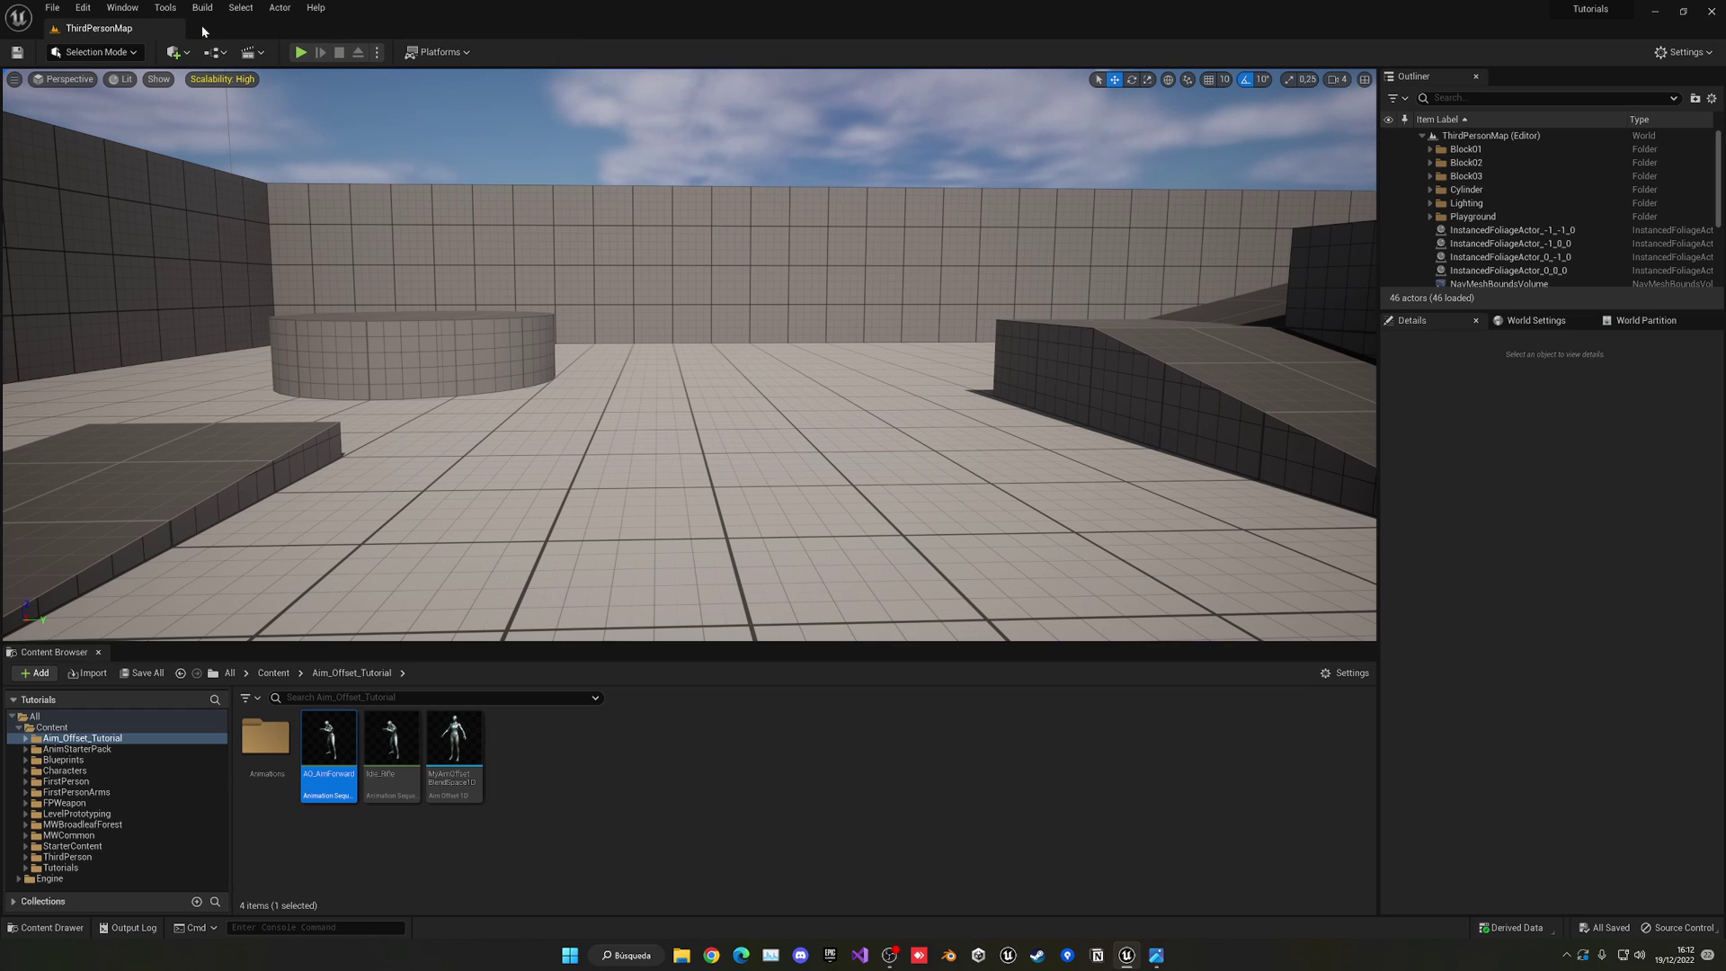
- Duplicate AO_AimForward in the Aim_Offset_Tutorial folder as AO_AimUp and open the copy
{"action": "left_click", "coordinate": [415, 858]}
{"action": "left_click", "coordinate": [313, 769]}
{"action": "key", "text": "ctrl+d"}
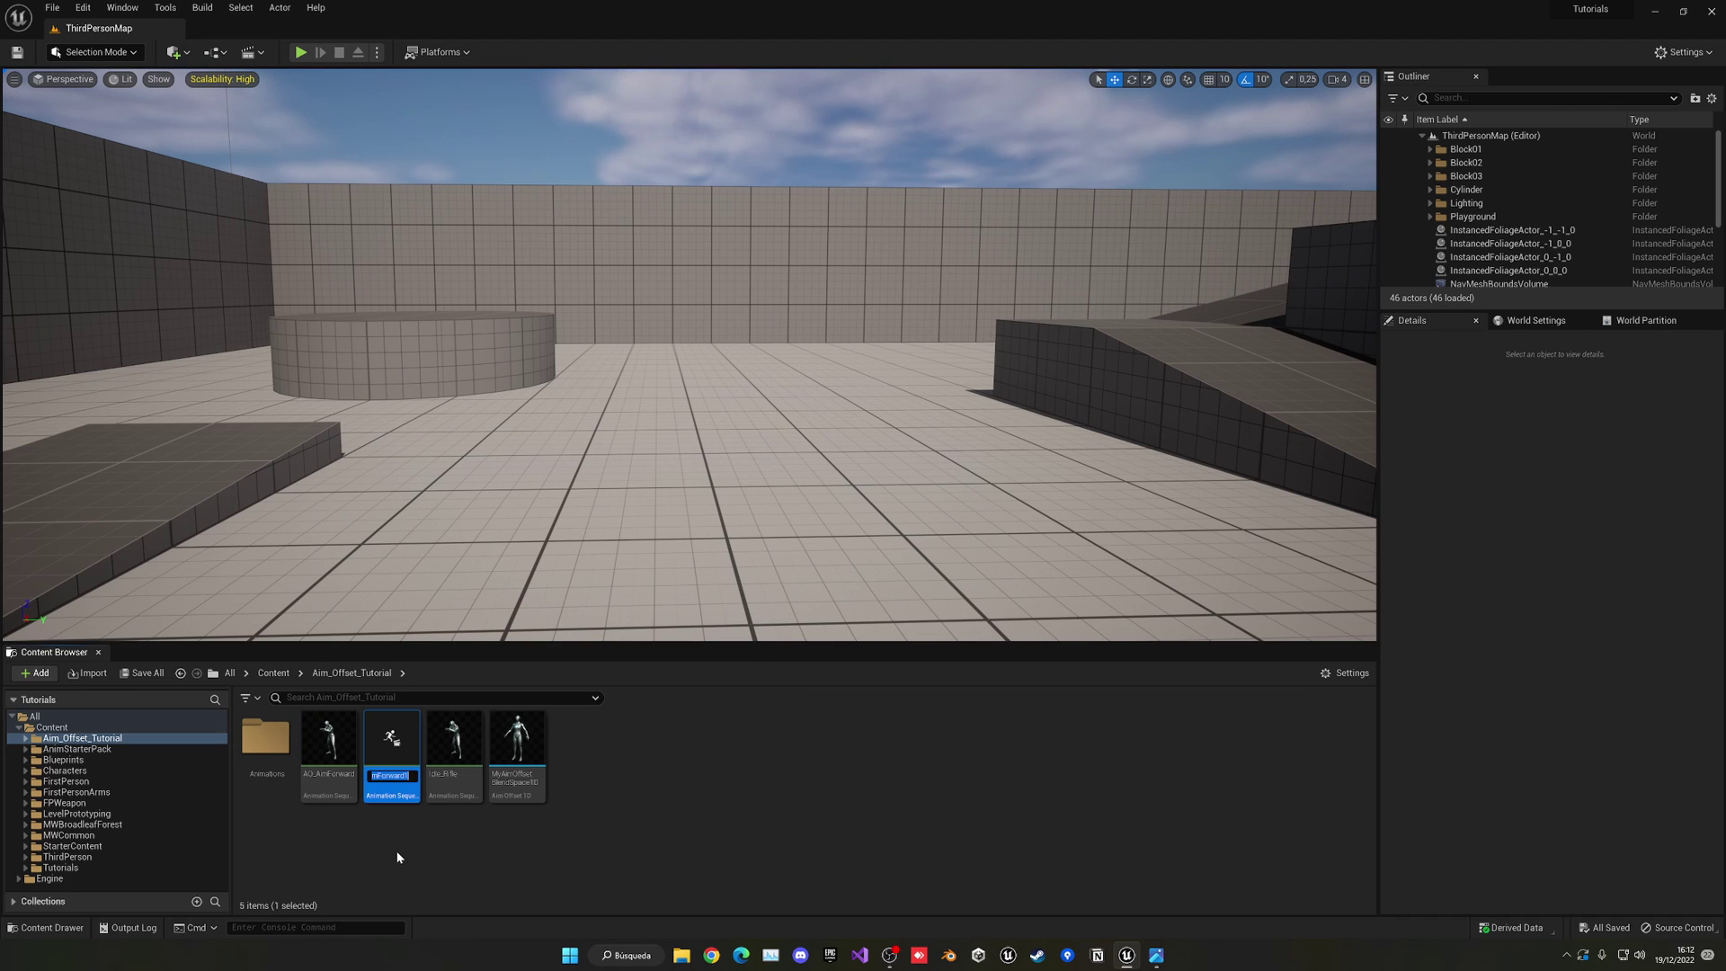
{"action": "key", "text": "End"}
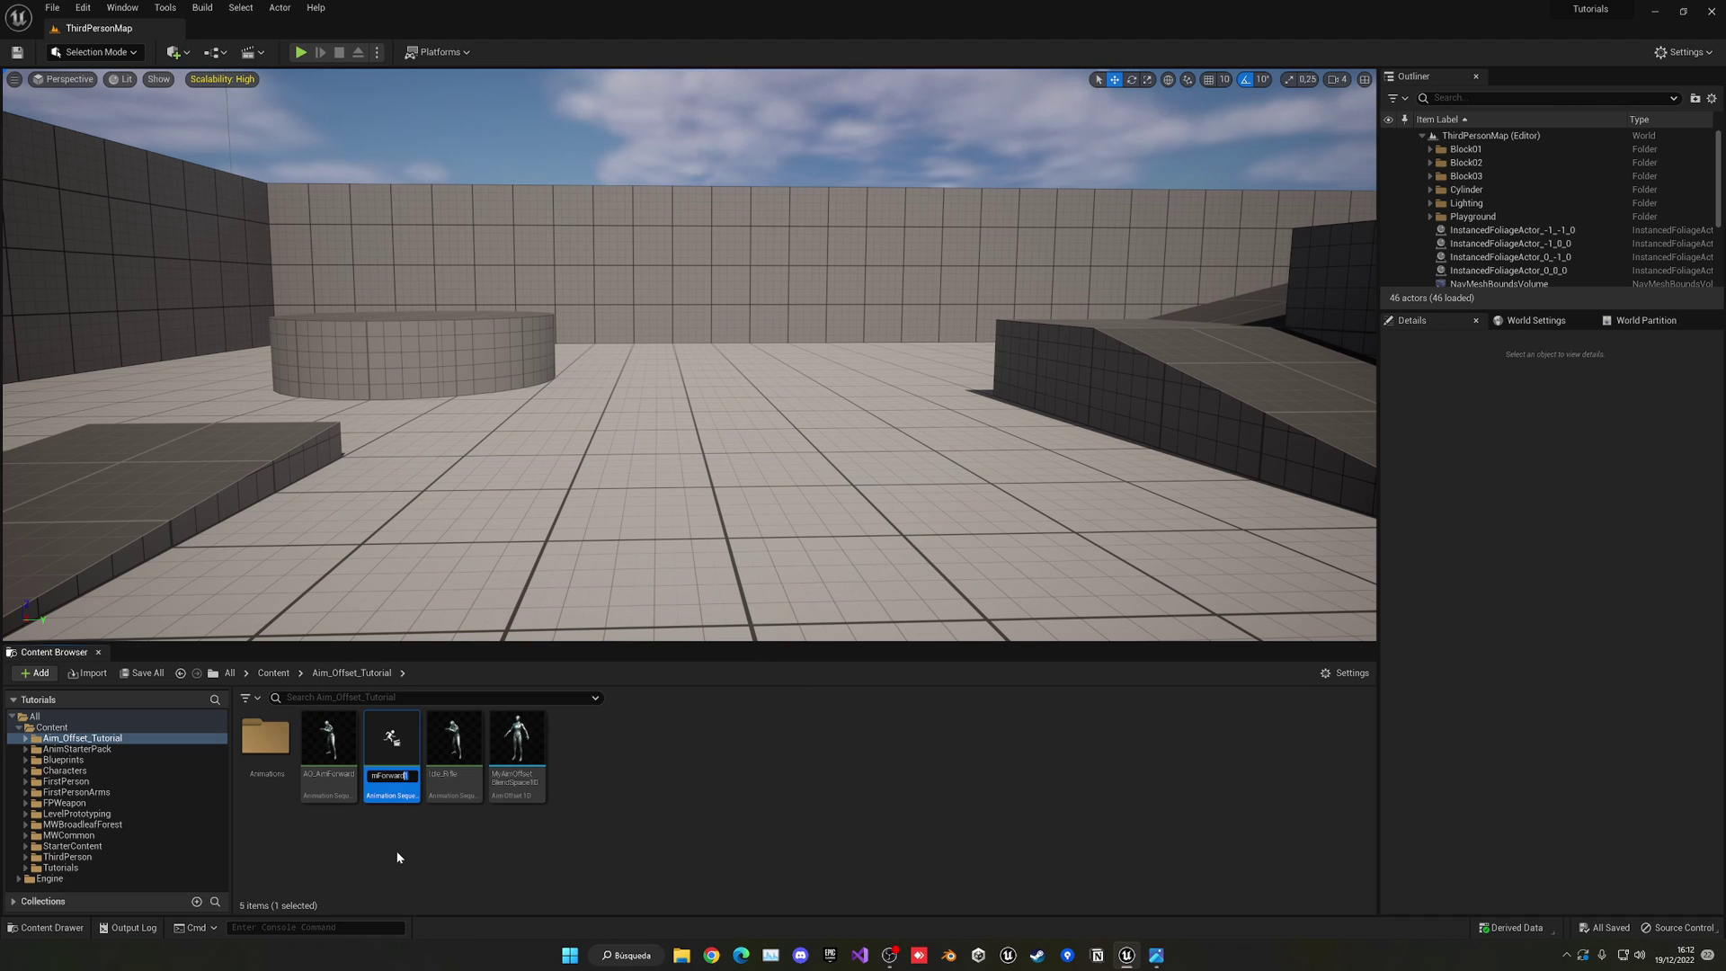
{"action": "key", "text": "shift+Left"}
{"action": "key", "text": "shift+Left"}
{"action": "key", "text": "shift+Left"}
{"action": "key", "text": "shift+Left"}
{"action": "key", "text": "shift+Left"}
{"action": "key", "text": "shift+Left"}
{"action": "key", "text": "shift+Left"}
{"action": "type", "text": "Up"}
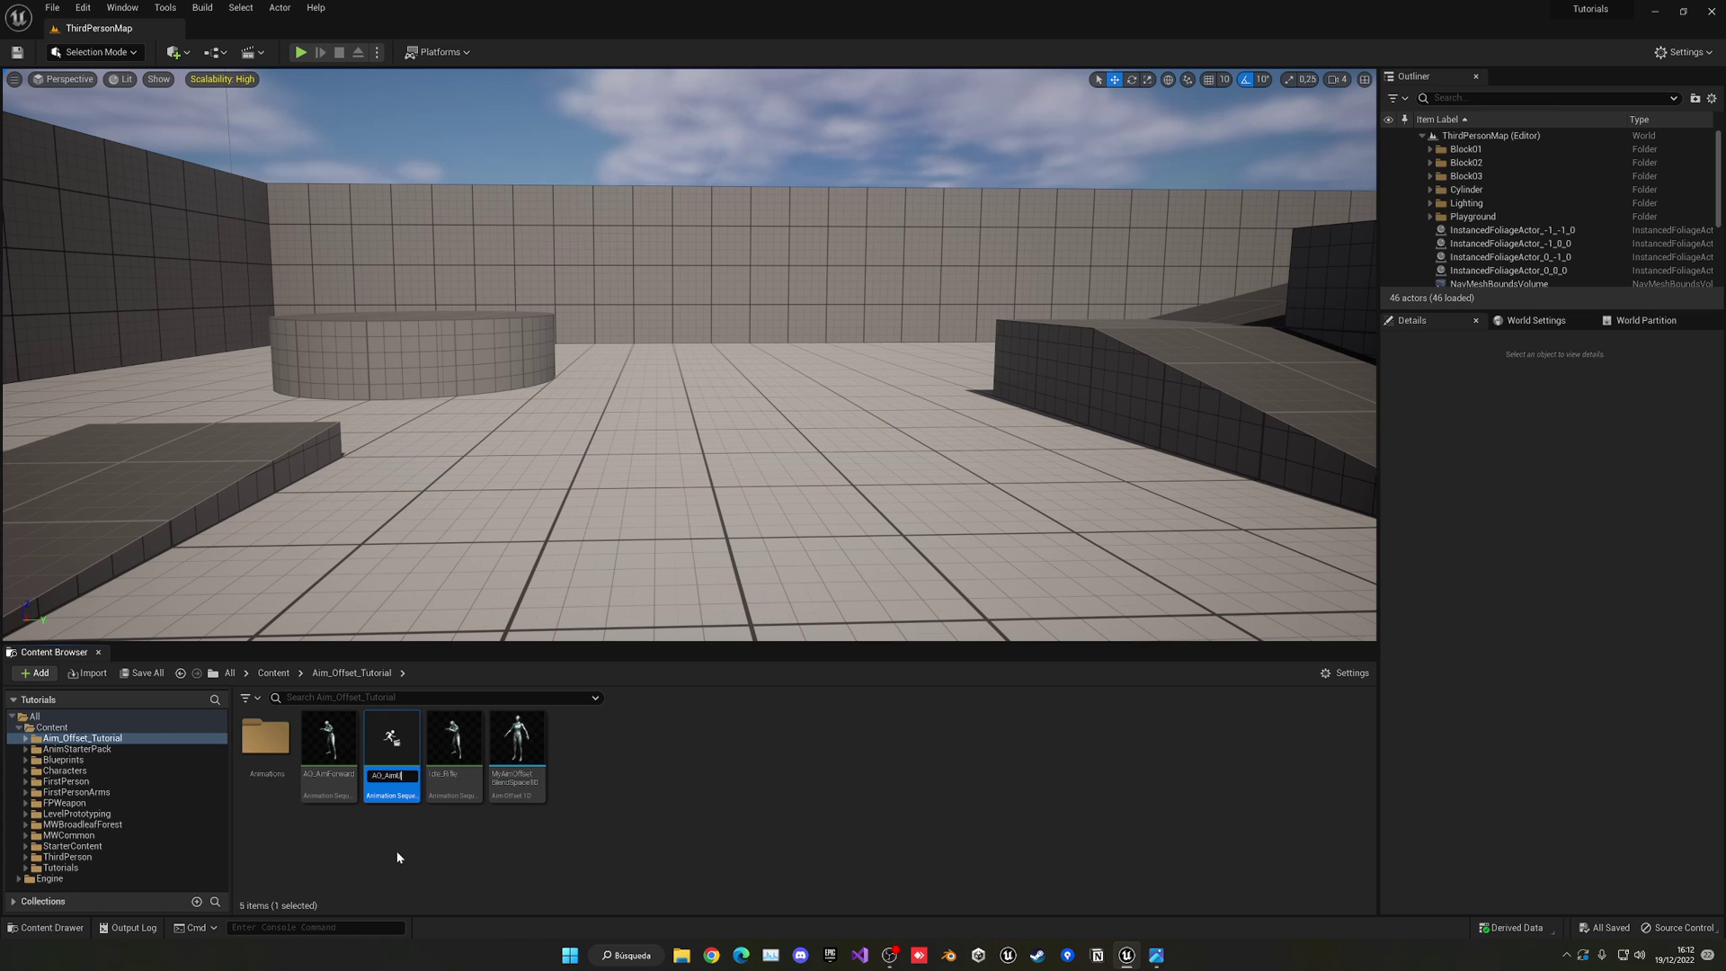
{"action": "key", "text": "Return"}
{"action": "key", "text": "Return"}
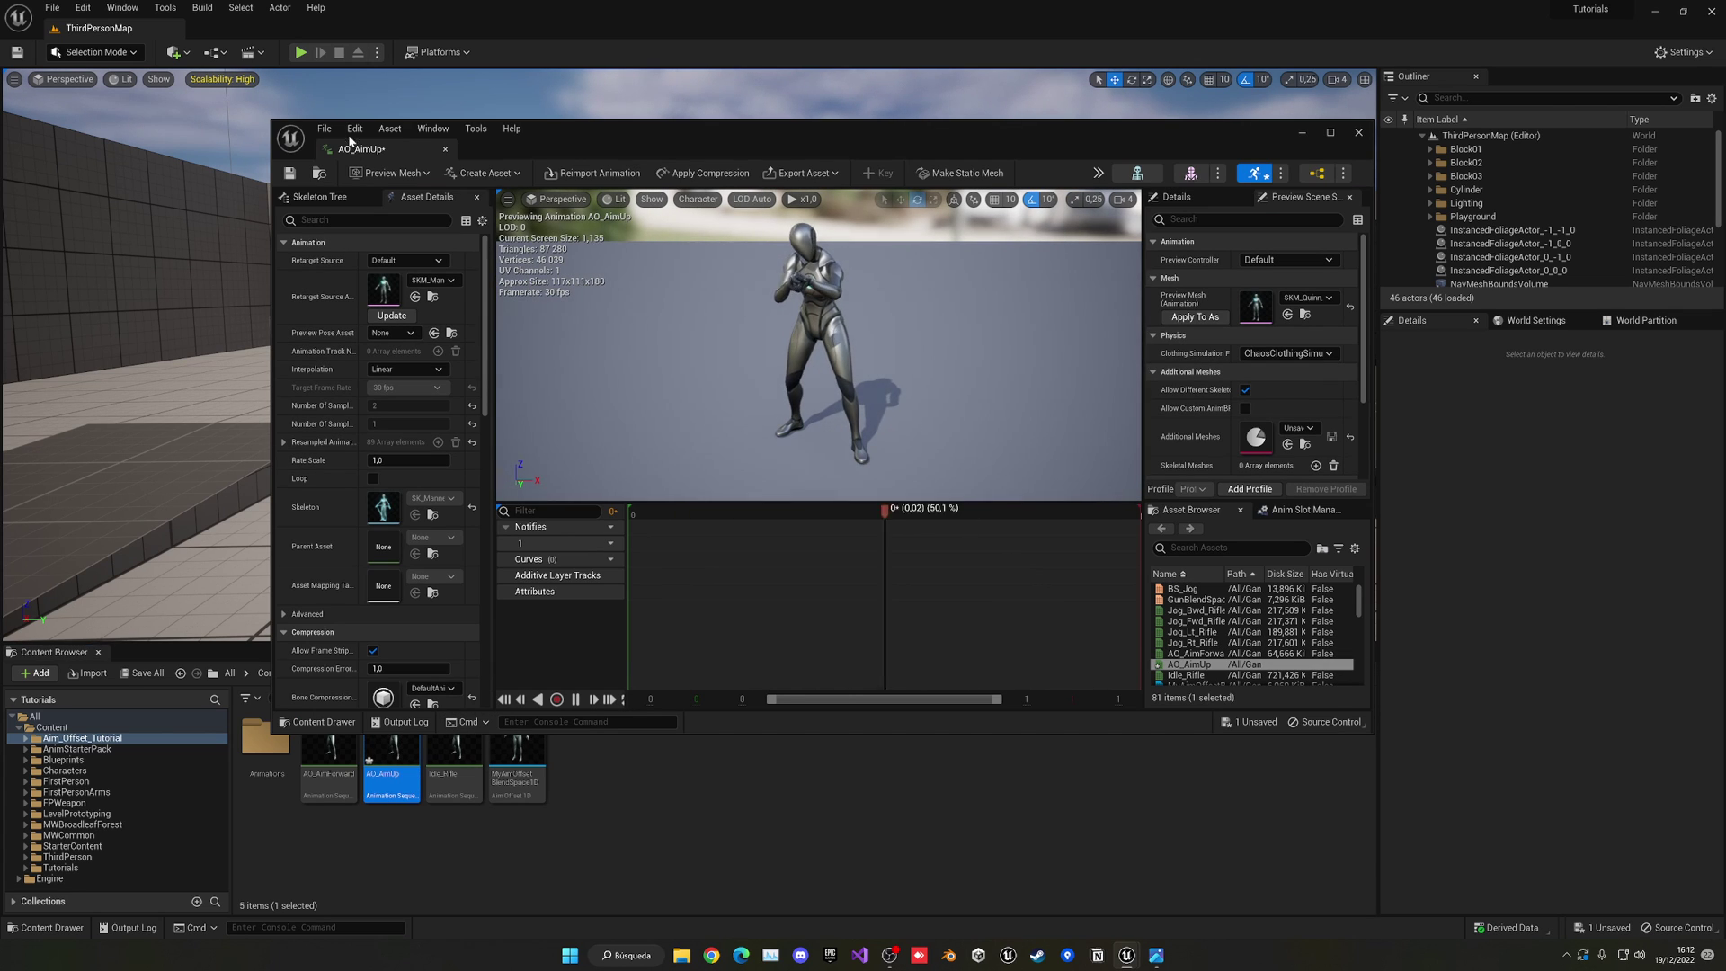
- Dock AO_AimUp in the main window and, with playback held at frame 0, remove frames 1 to 2
{"action": "left_click_drag", "start_coordinate": [358, 148], "coordinate": [306, 36]}
{"action": "left_click", "coordinate": [574, 592]}
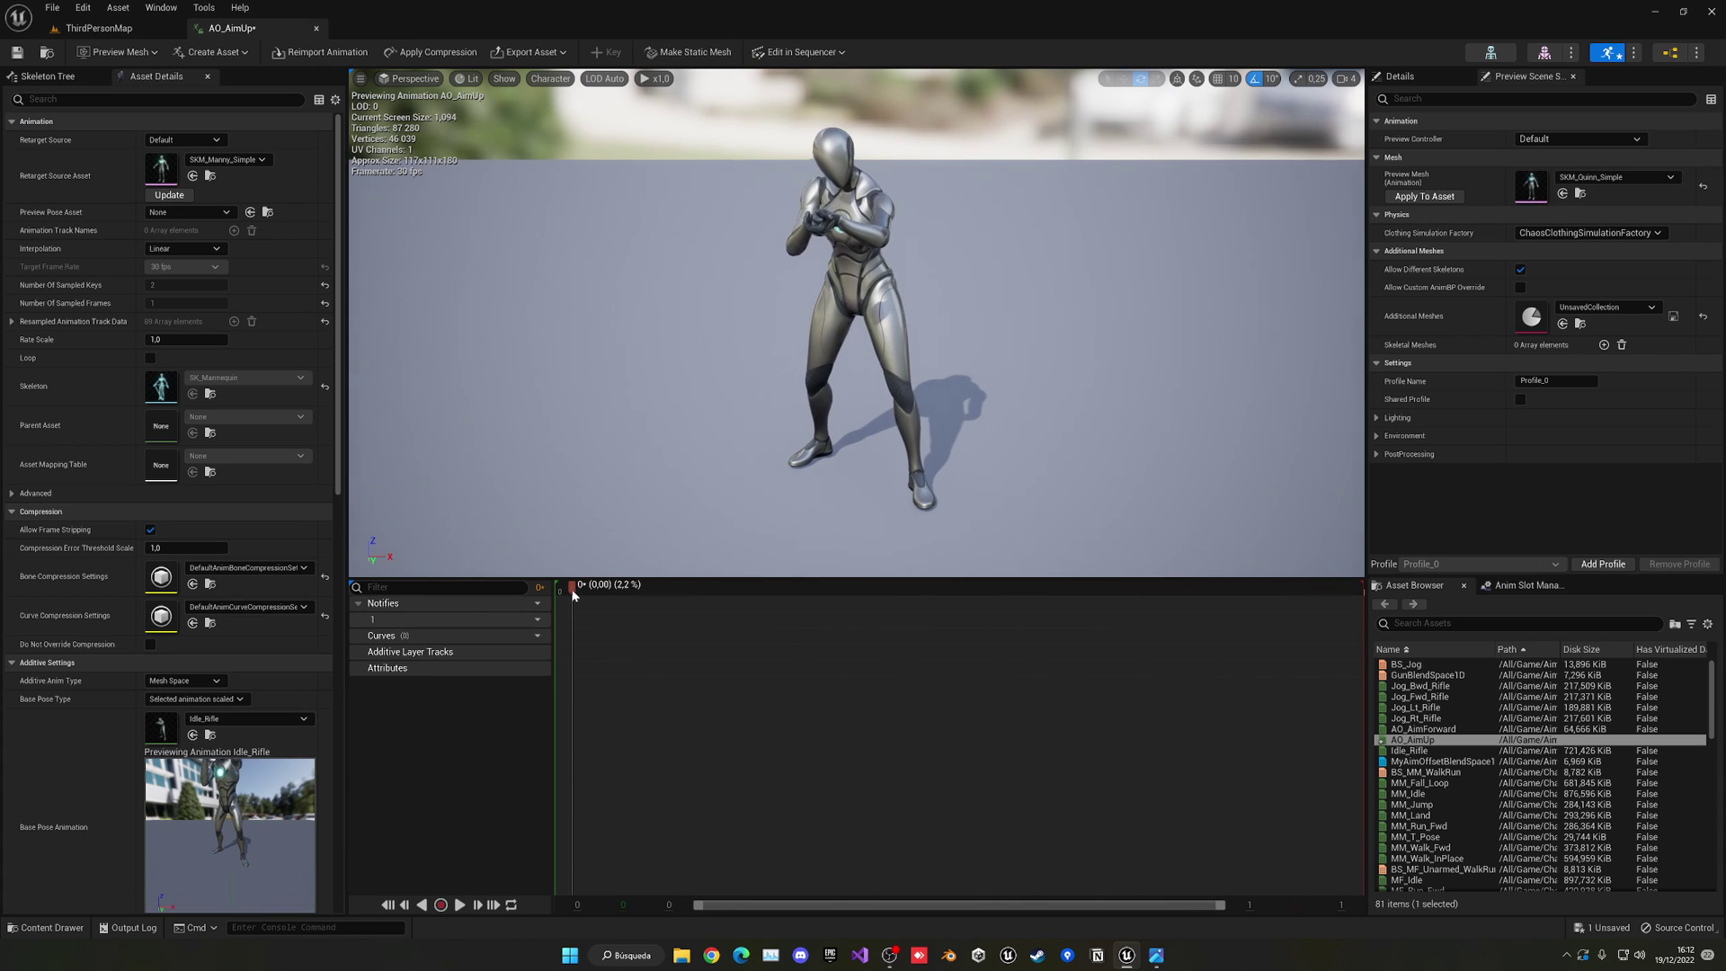
{"action": "left_click", "coordinate": [554, 590]}
{"action": "right_click", "coordinate": [556, 589]}
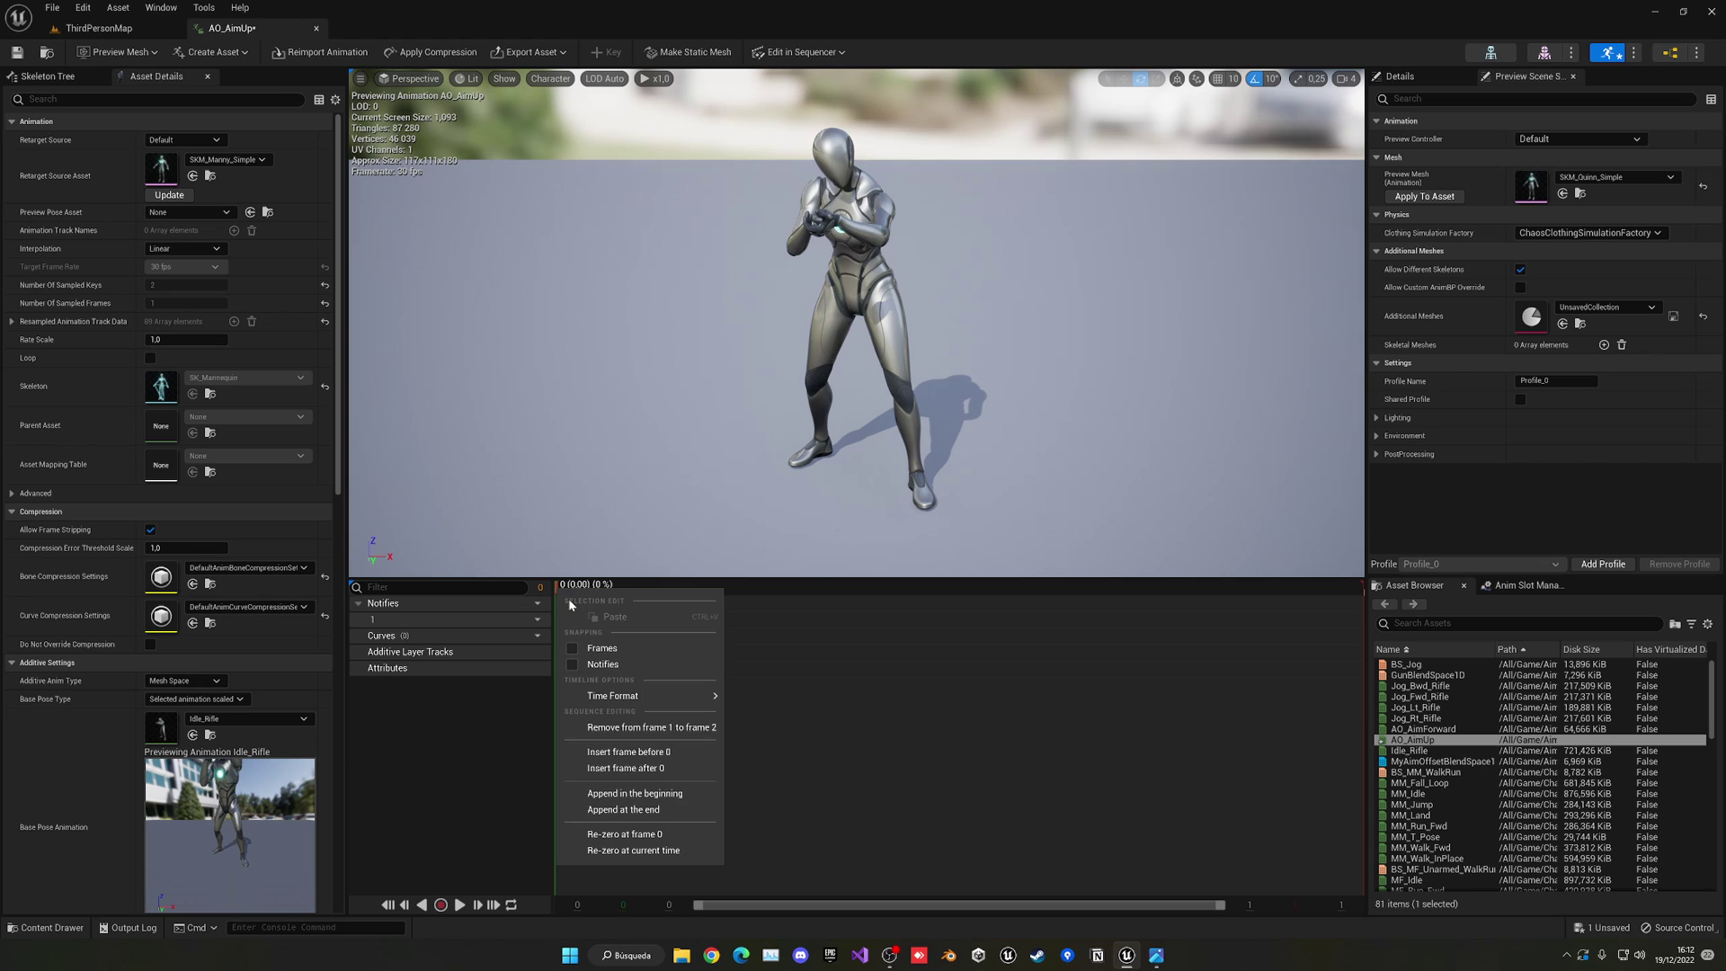
{"action": "left_click", "coordinate": [626, 727]}
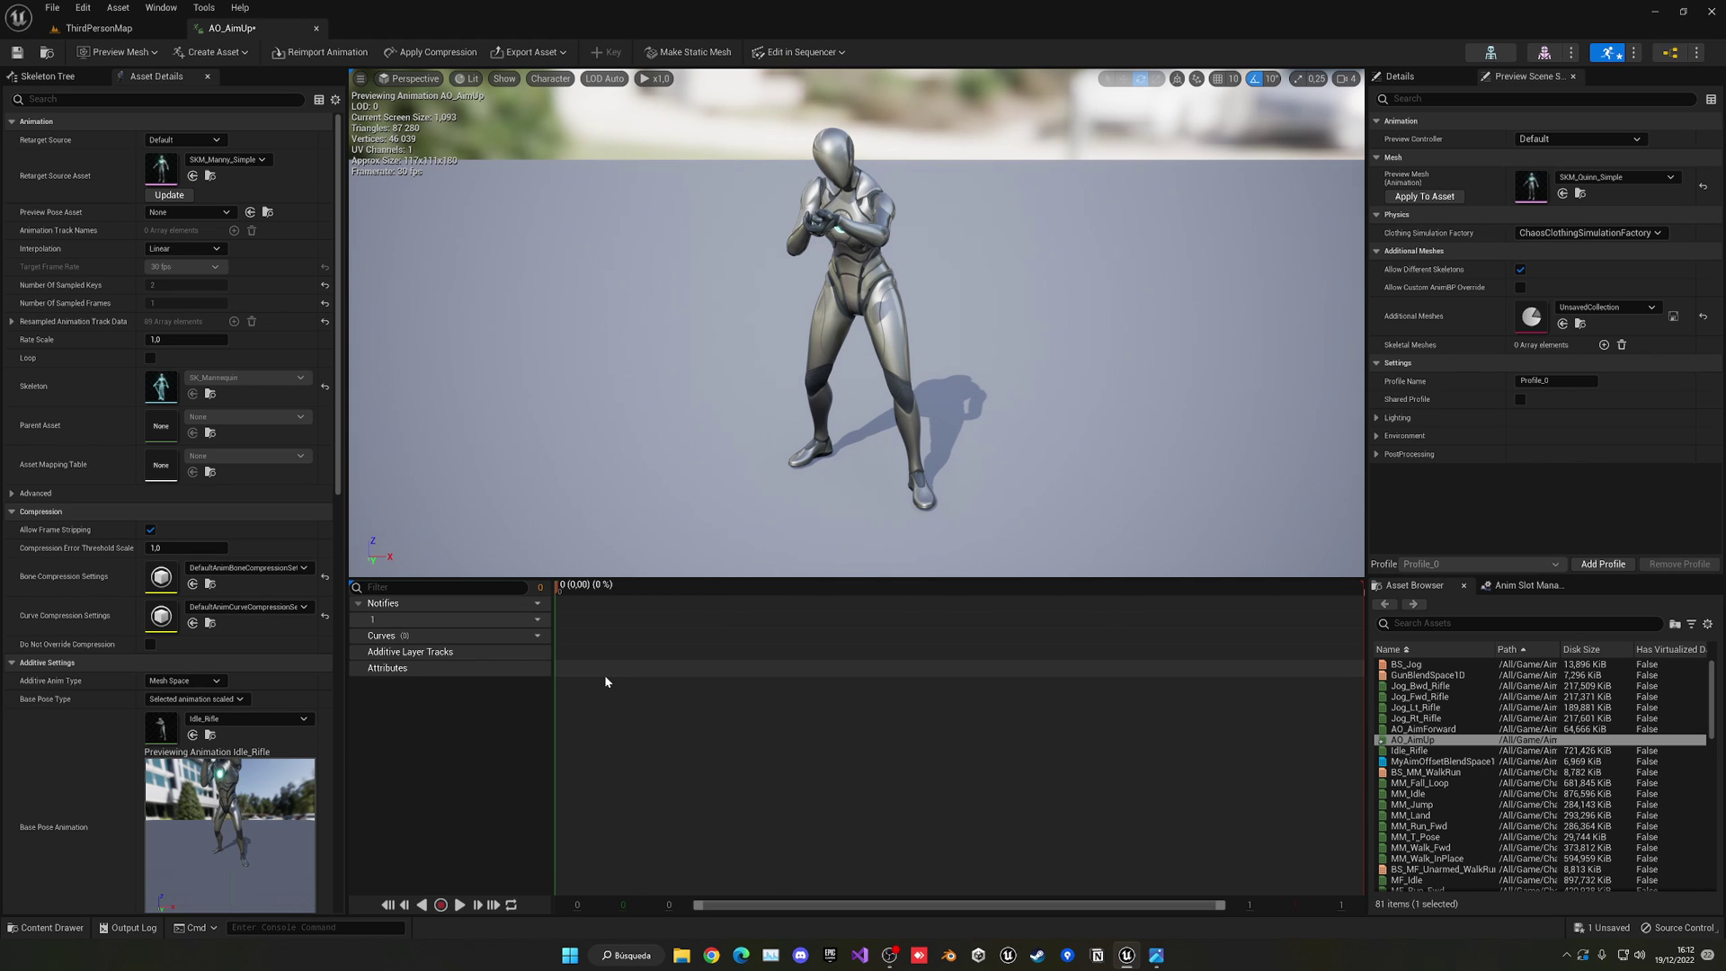
{"action": "key", "text": "space"}
{"action": "key", "text": "space"}
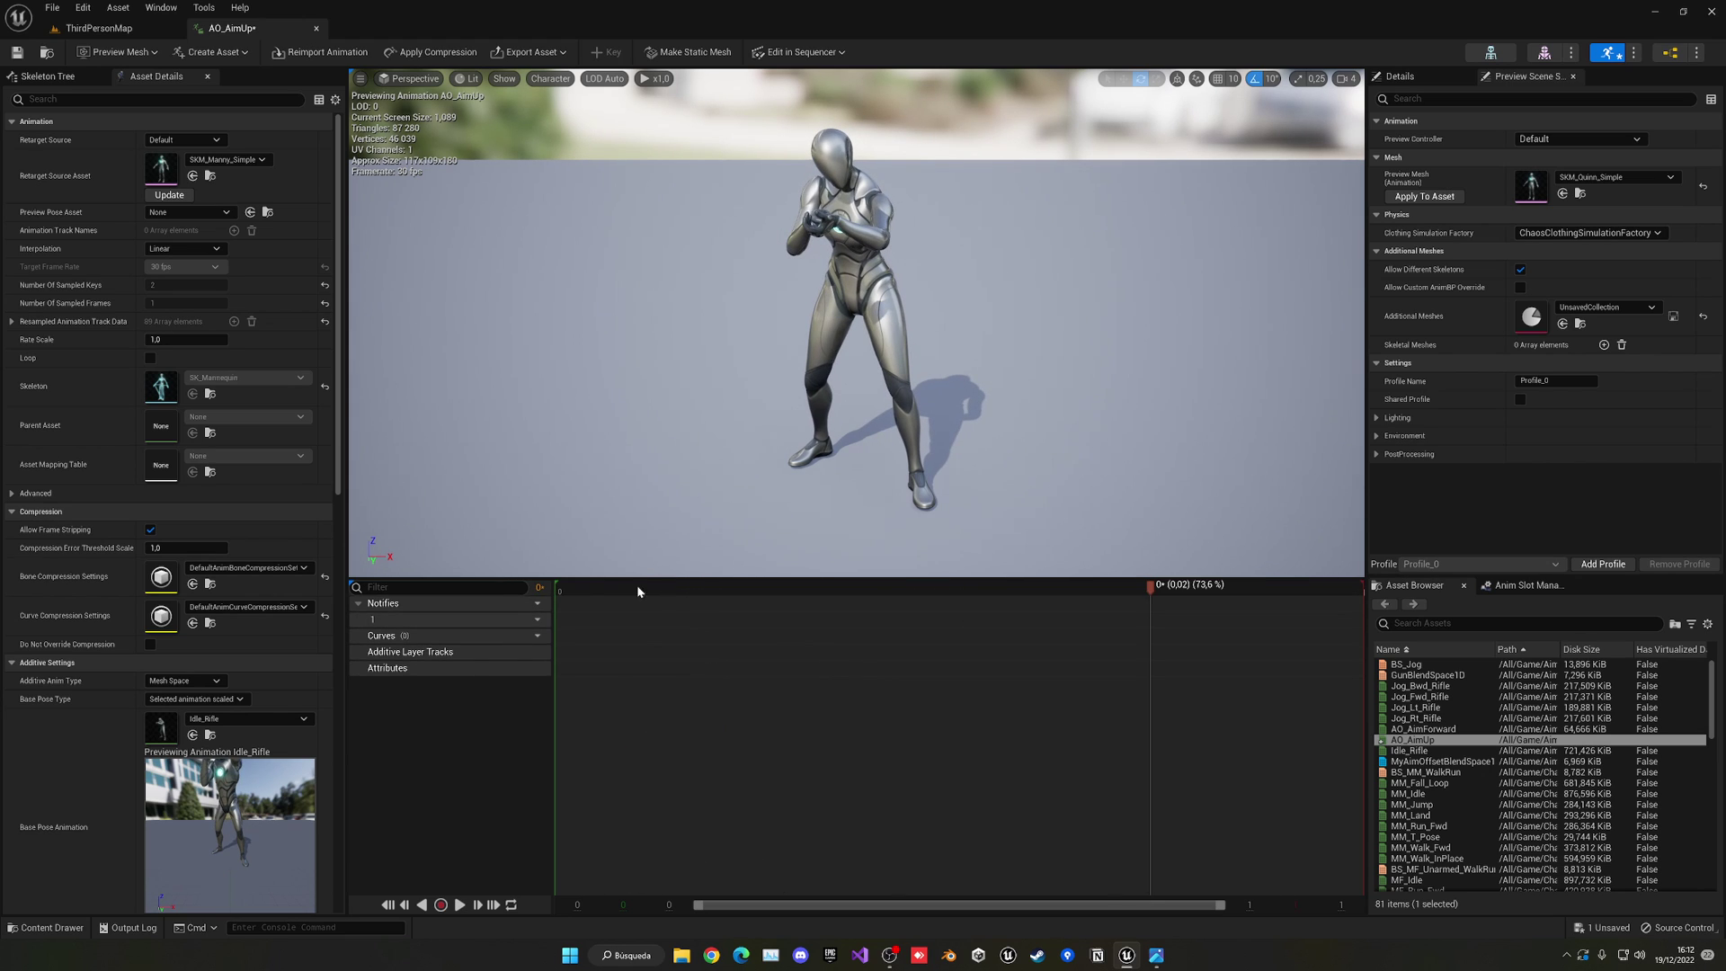
{"action": "left_click_drag", "start_coordinate": [639, 590], "coordinate": [562, 590]}
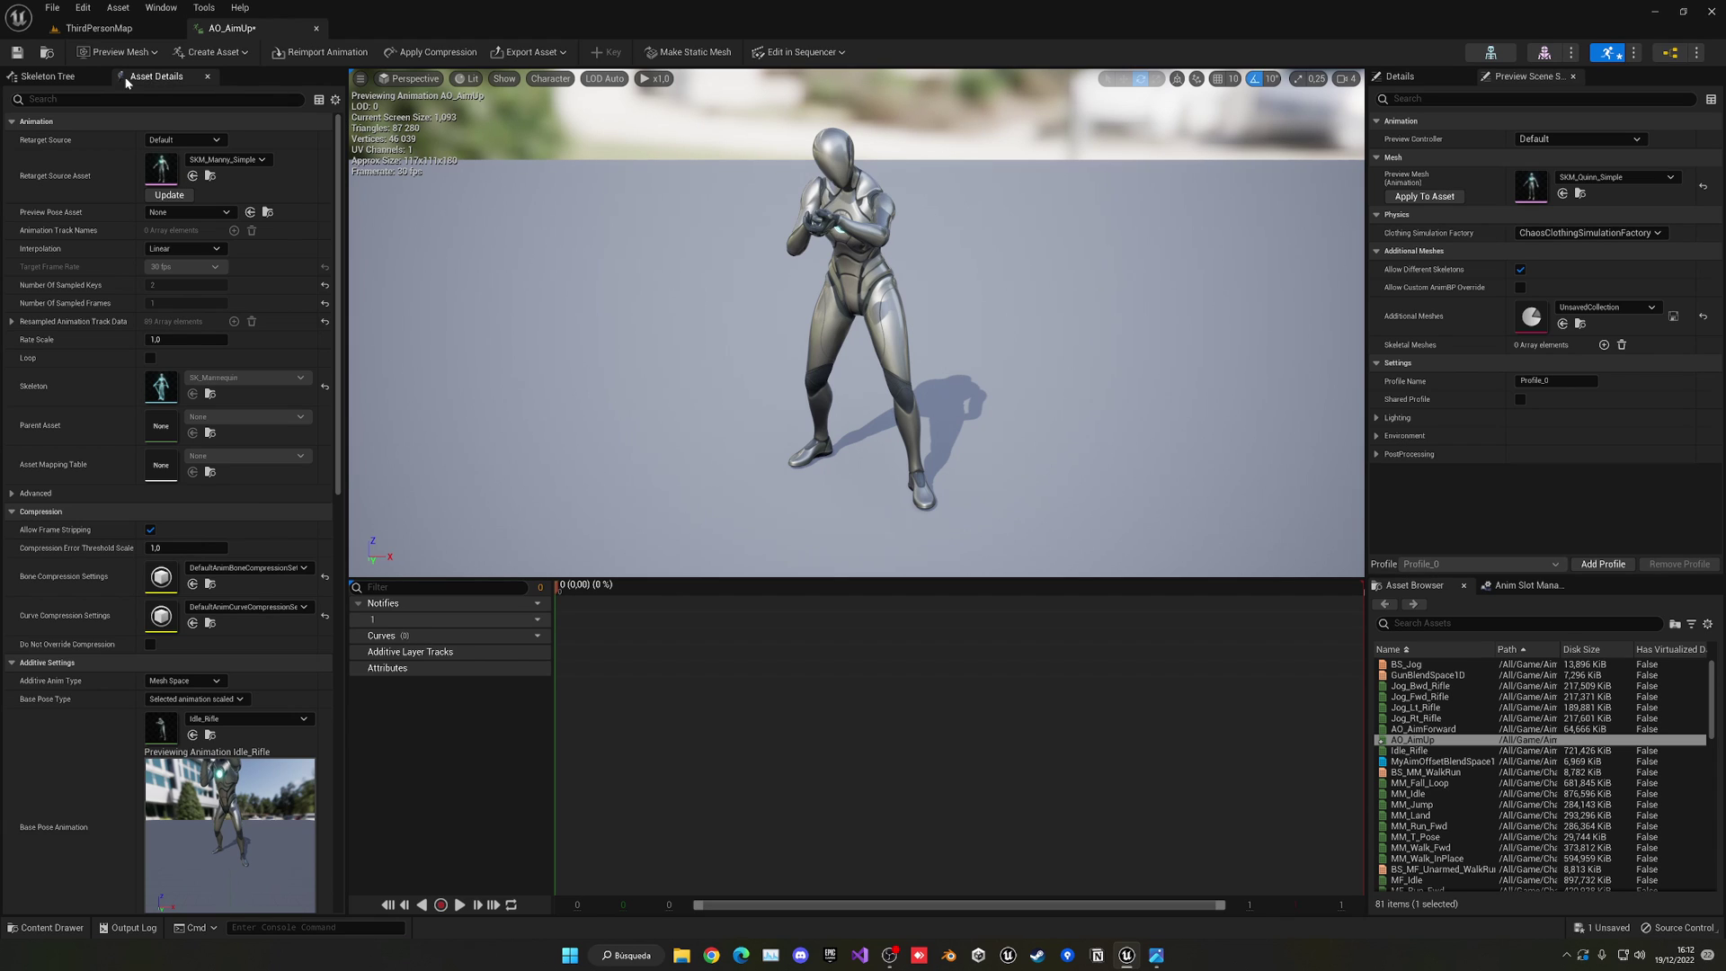
- Rotate the spine_02 bone backward until the mannequin's arms aim straight up, and key the pose at frame 0
{"action": "left_click", "coordinate": [49, 76]}
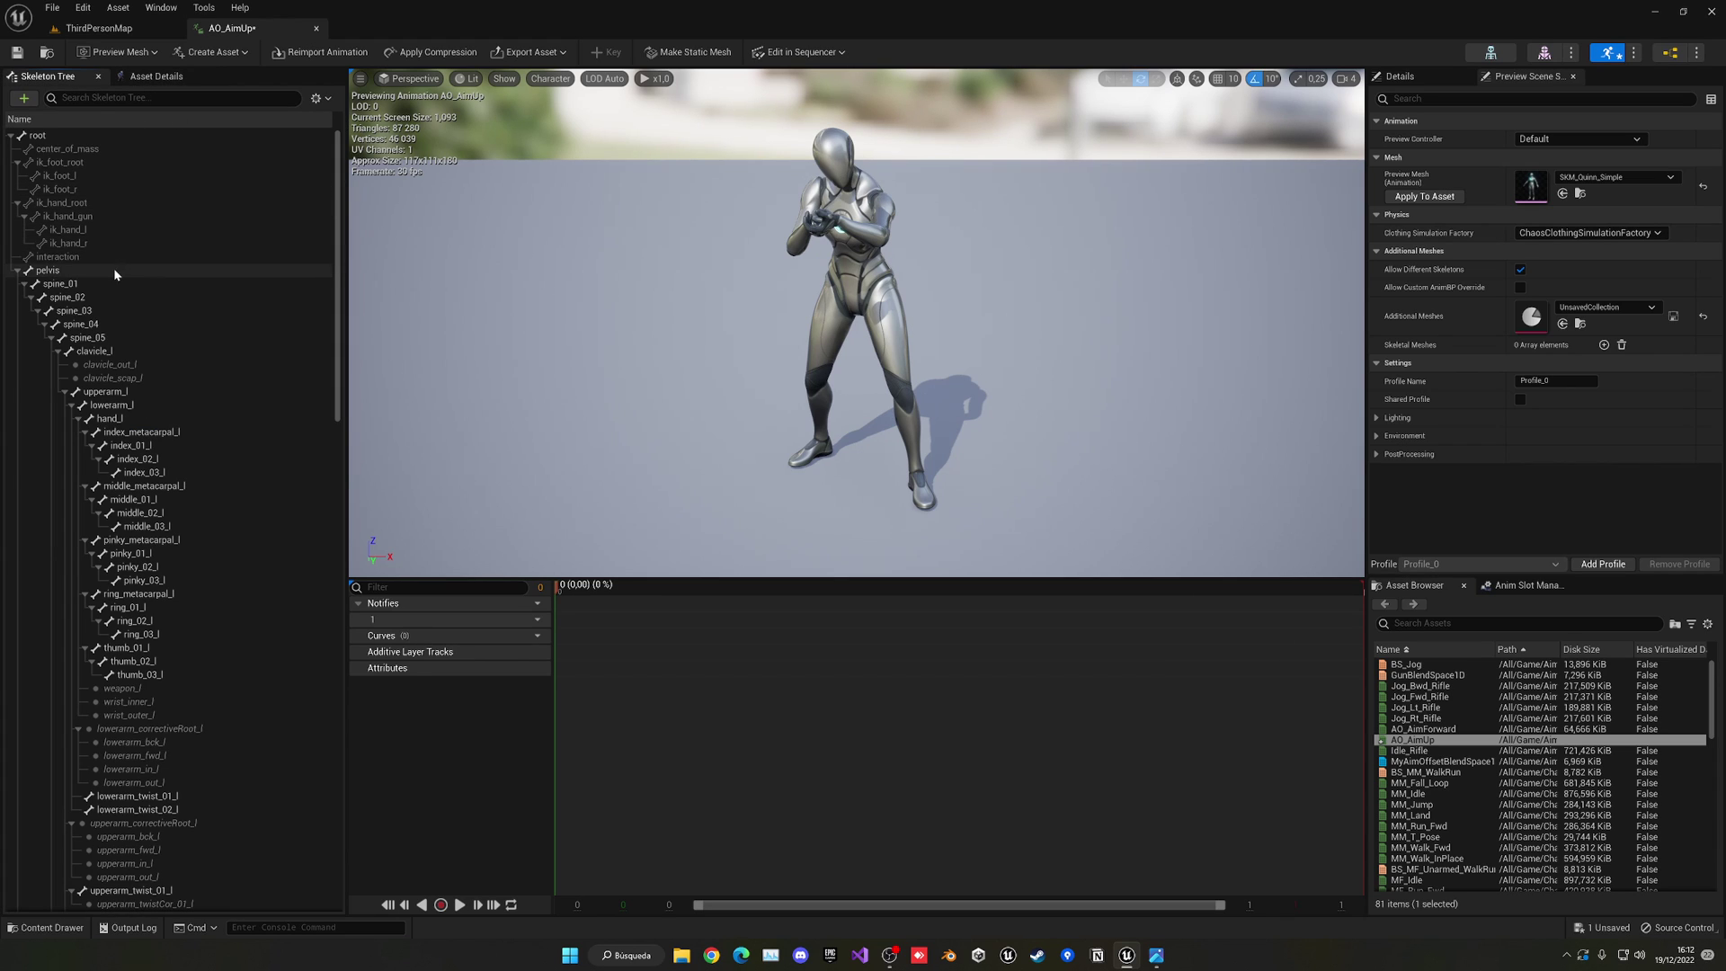
{"action": "left_click", "coordinate": [95, 282]}
{"action": "left_click", "coordinate": [103, 298]}
{"action": "key", "text": "d"}
{"action": "right_click_drag", "start_coordinate": [629, 315], "coordinate": [404, 316]}
{"action": "key", "text": "w"}
{"action": "right_click_drag", "start_coordinate": [923, 315], "coordinate": [867, 263]}
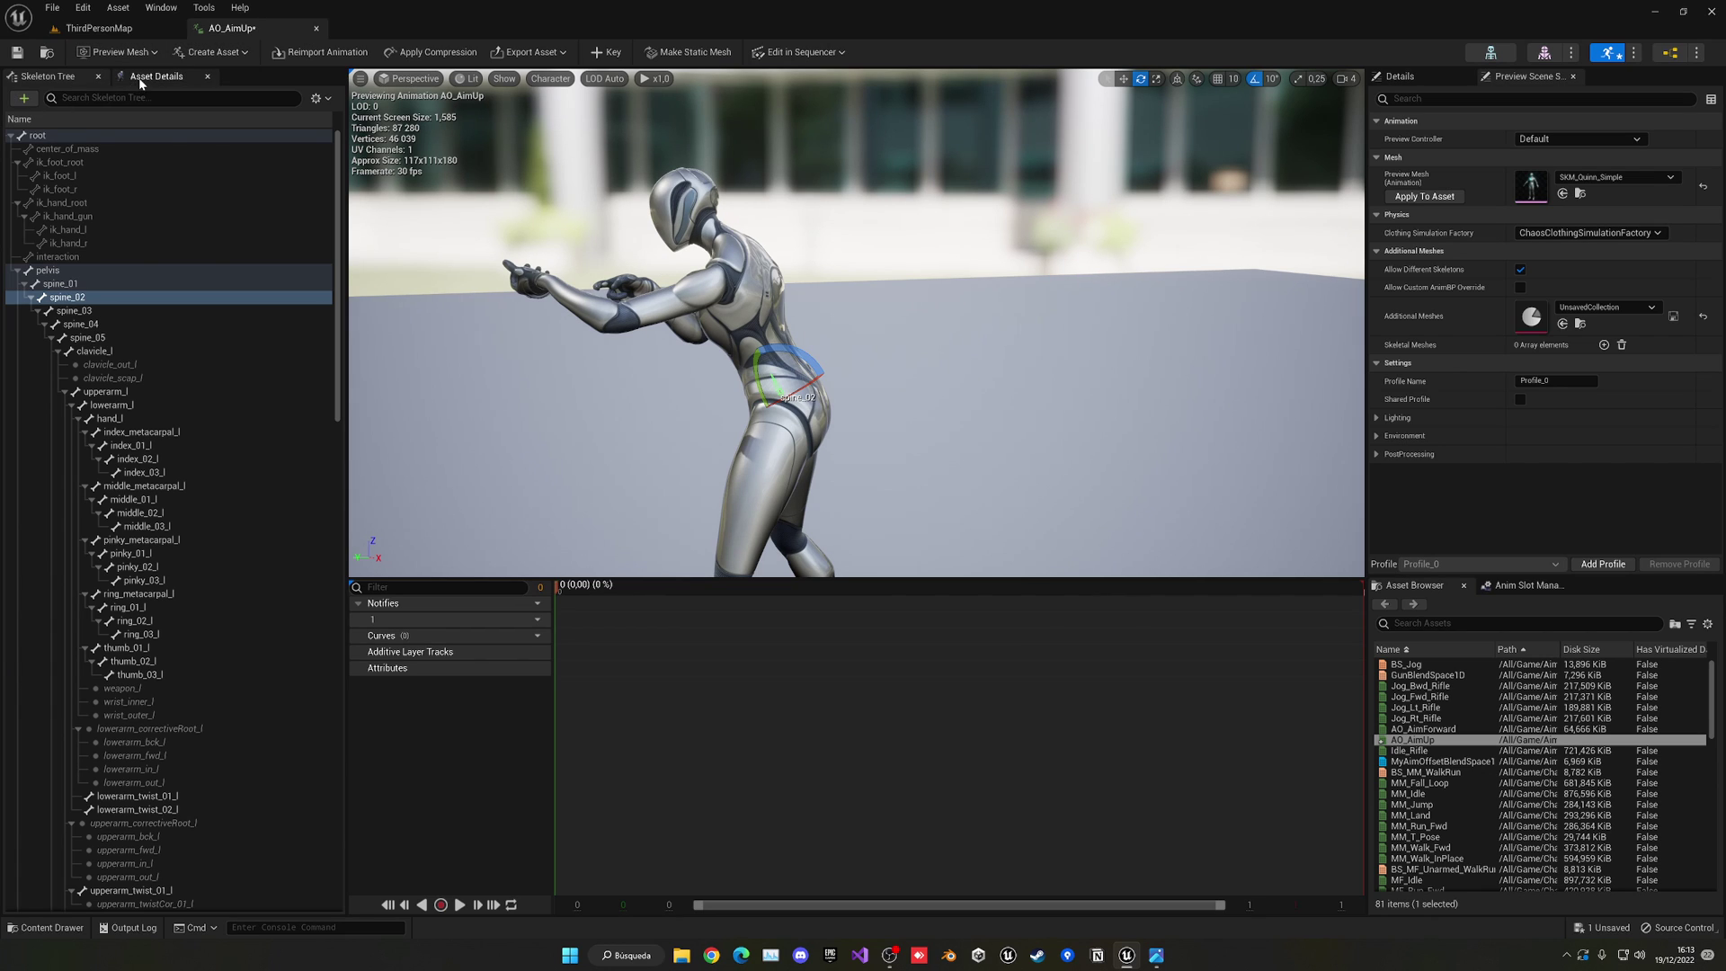
{"action": "left_click", "coordinate": [162, 8]}
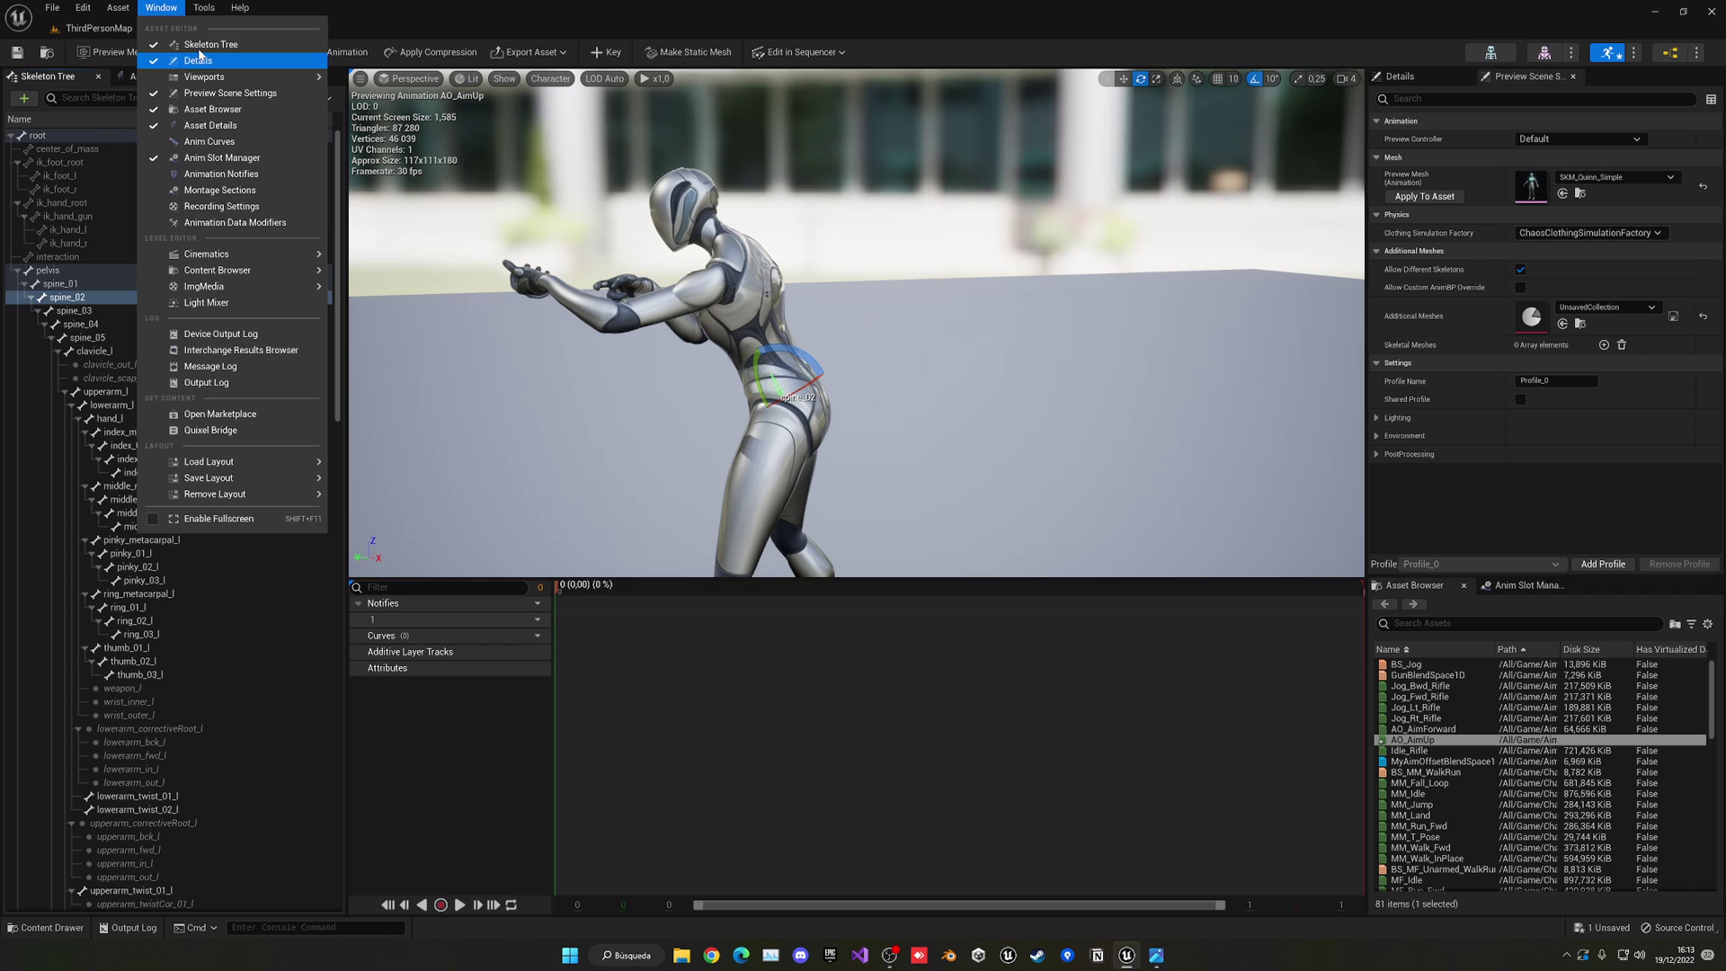
{"action": "right_click_drag", "start_coordinate": [683, 297], "coordinate": [661, 297]}
{"action": "key", "text": "s"}
{"action": "left_click", "coordinate": [135, 297]}
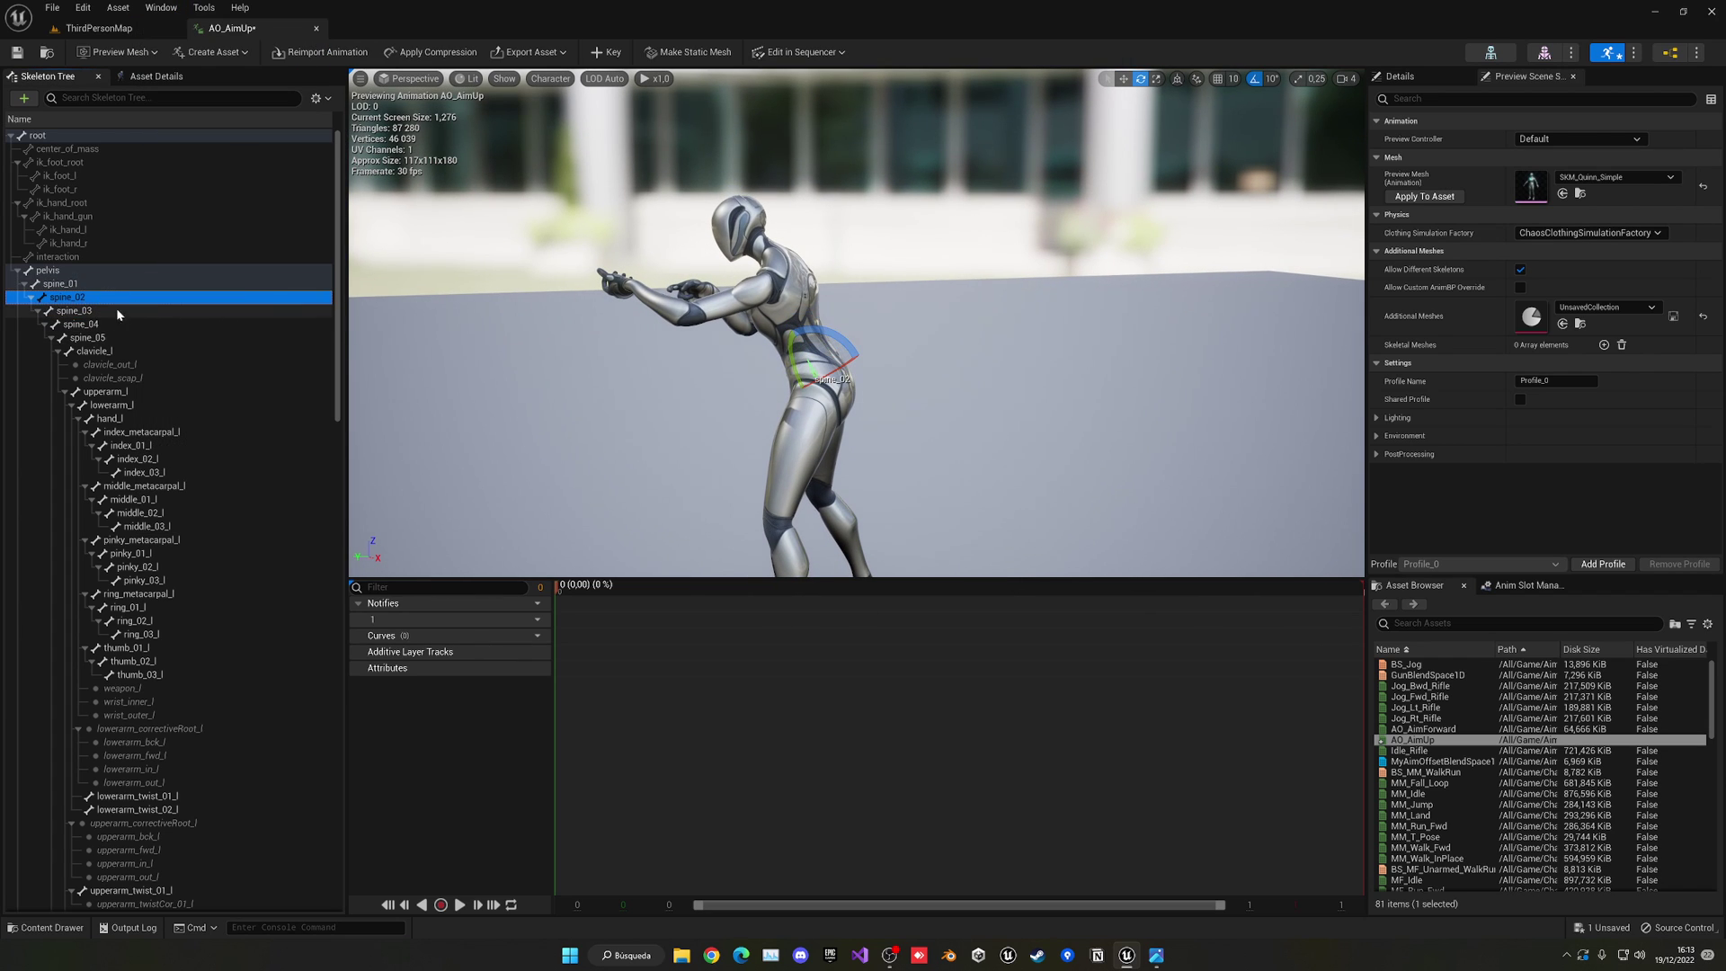
{"action": "right_click_drag", "start_coordinate": [848, 349], "coordinate": [886, 343]}
{"action": "key", "text": "w"}
{"action": "key", "text": "a"}
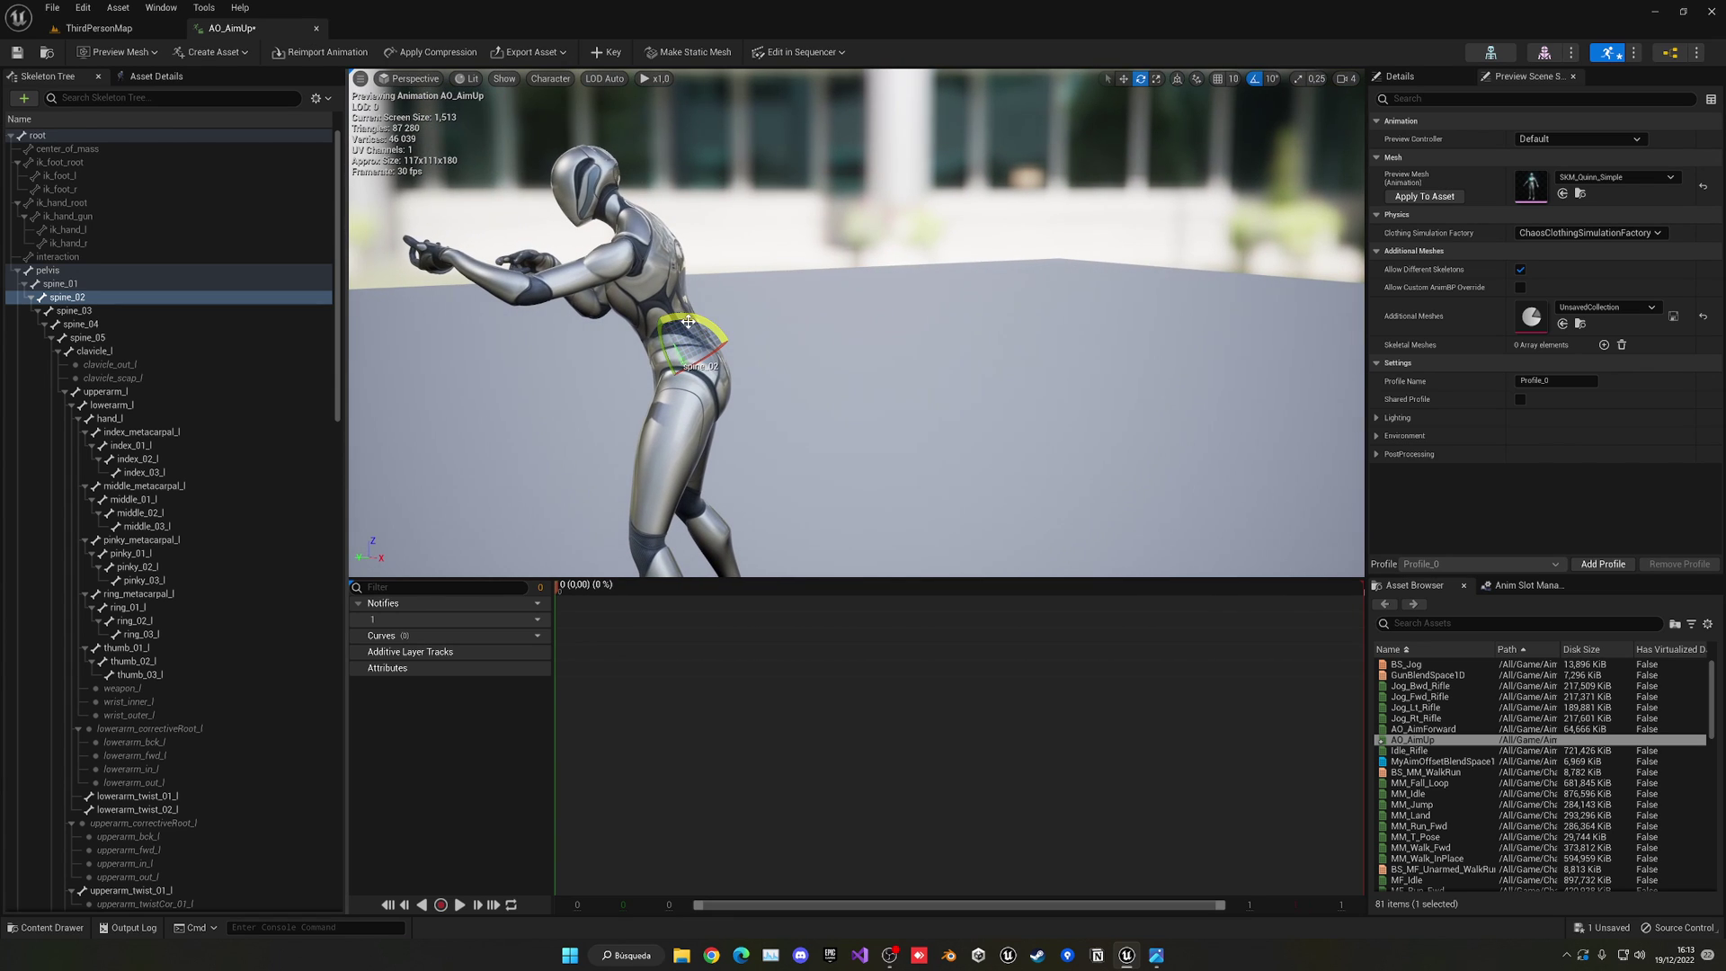
{"action": "mouse_move", "coordinate": [686, 320]}
{"action": "left_mouse_down"}
{"action": "mouse_move", "coordinate": [724, 330]}
{"action": "mouse_move", "coordinate": [680, 315]}
{"action": "mouse_move", "coordinate": [703, 319]}
{"action": "left_mouse_up"}
{"action": "left_click_drag", "start_coordinate": [676, 385], "coordinate": [713, 277]}
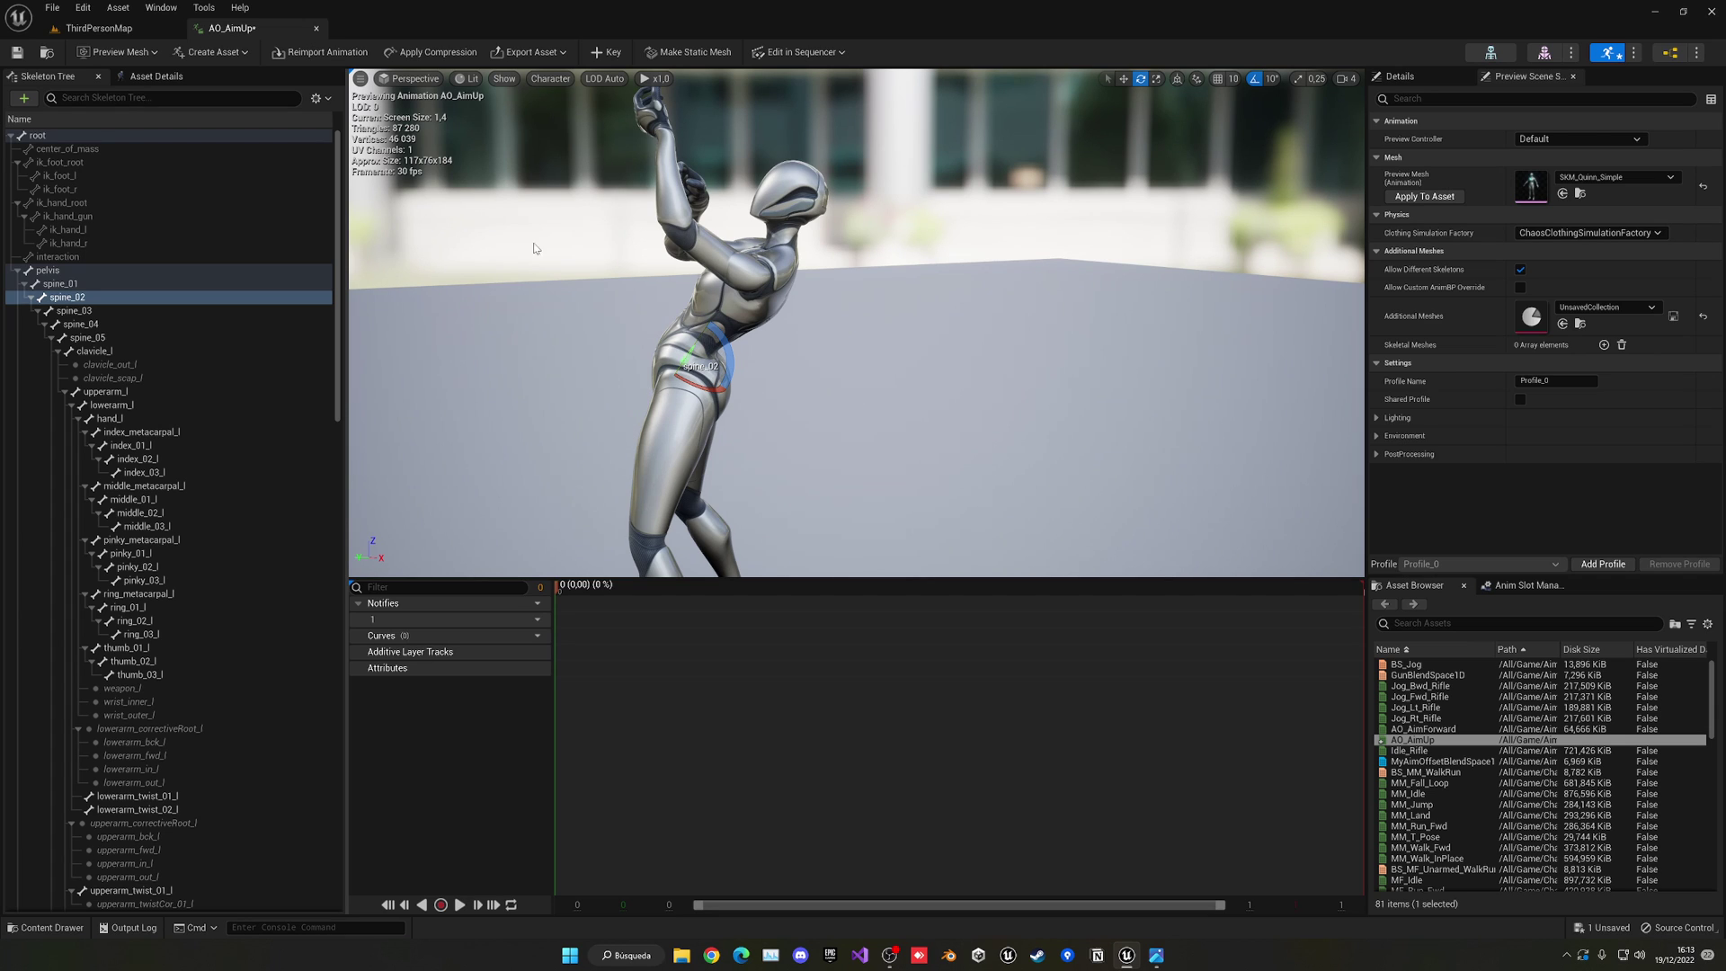
{"action": "left_click", "coordinate": [602, 56]}
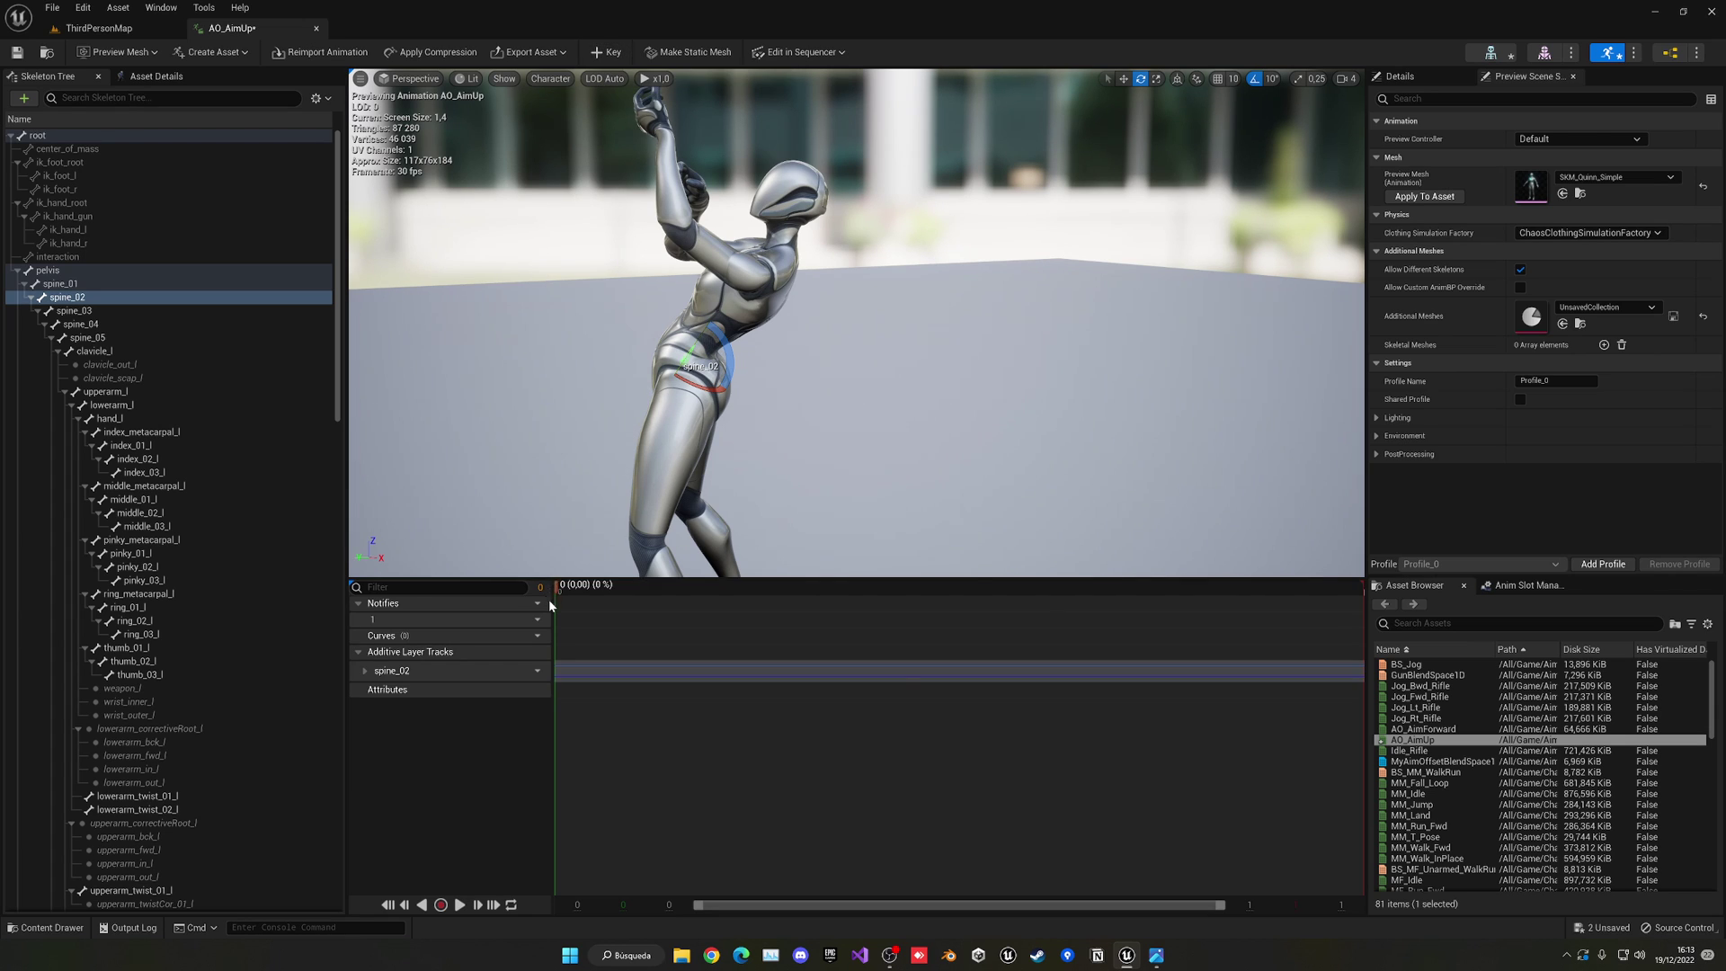
- Save and close AO_AimUp, then reopen it to check the stored upward pose and close it again
{"action": "left_click", "coordinate": [16, 52]}
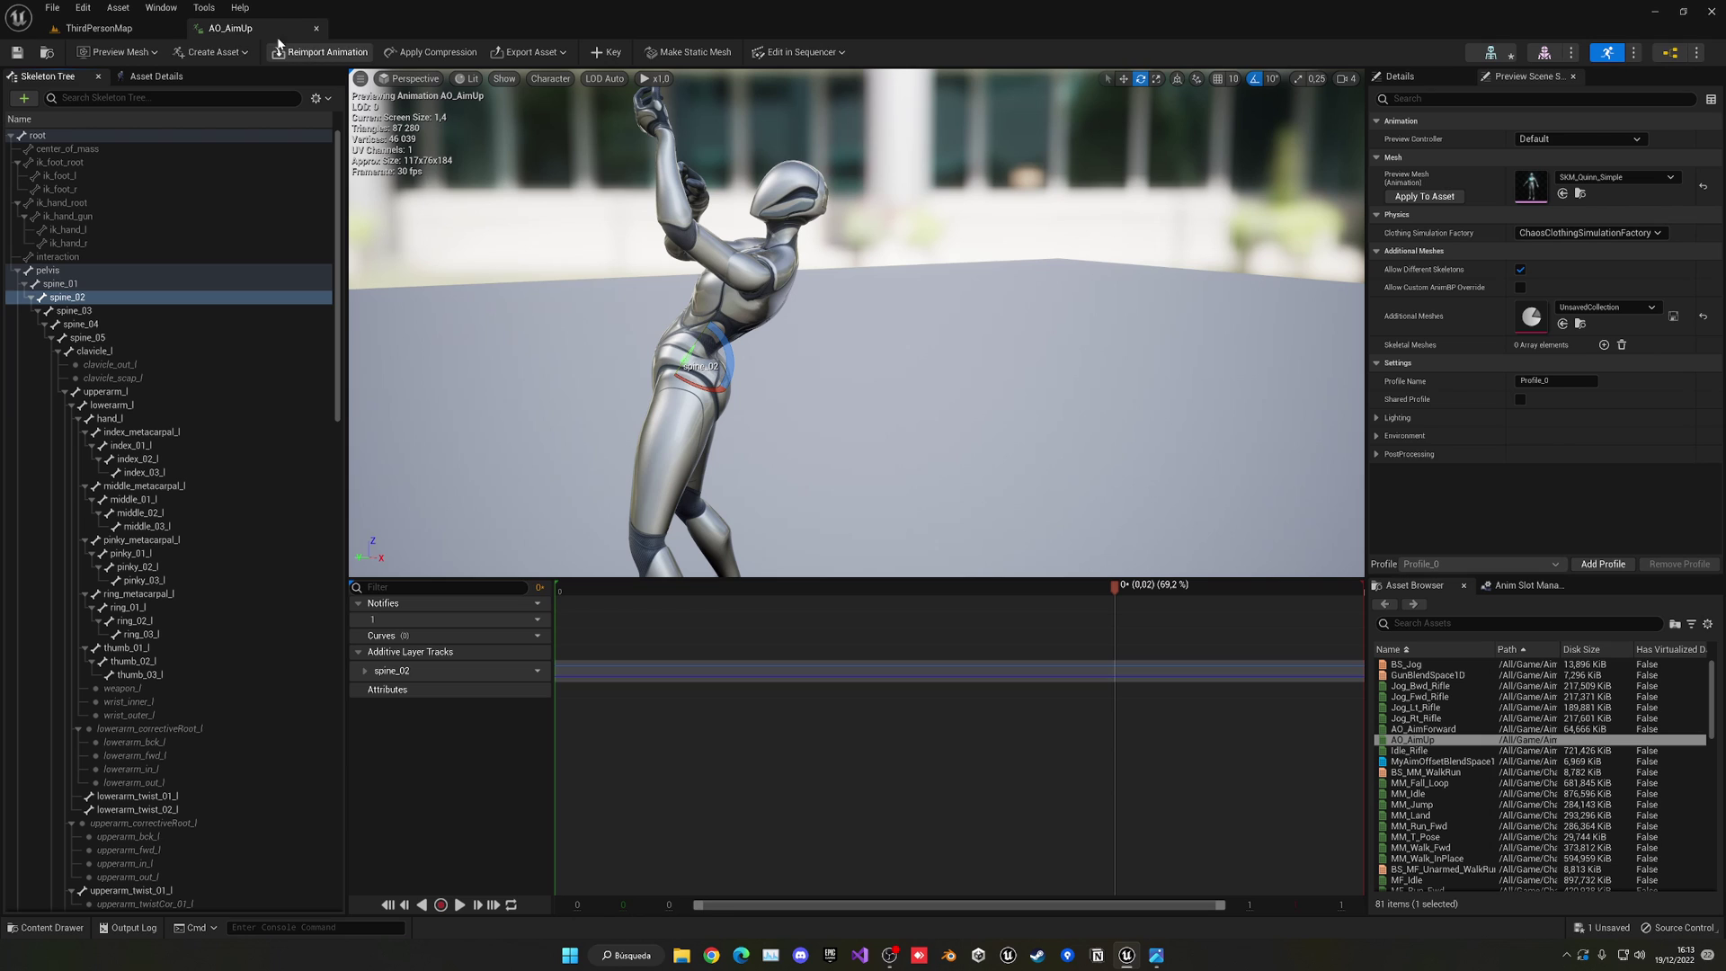
{"action": "middle_click", "coordinate": [246, 34]}
{"action": "double_click", "coordinate": [404, 751]}
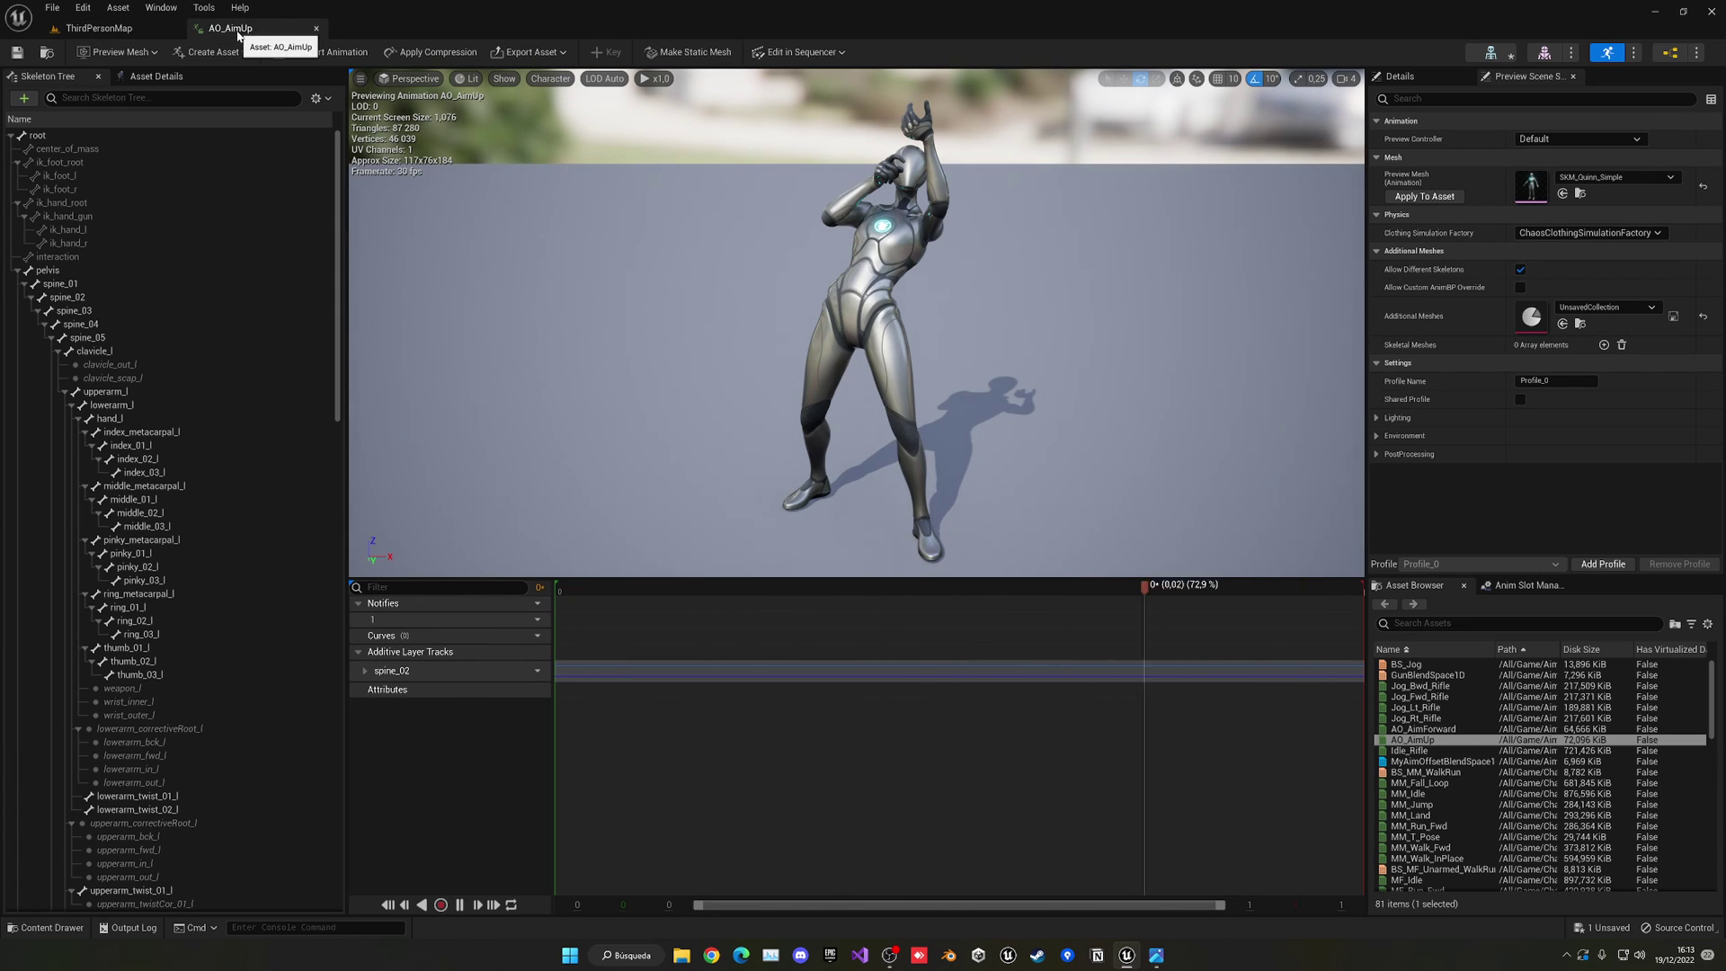
{"action": "left_click", "coordinate": [317, 28]}
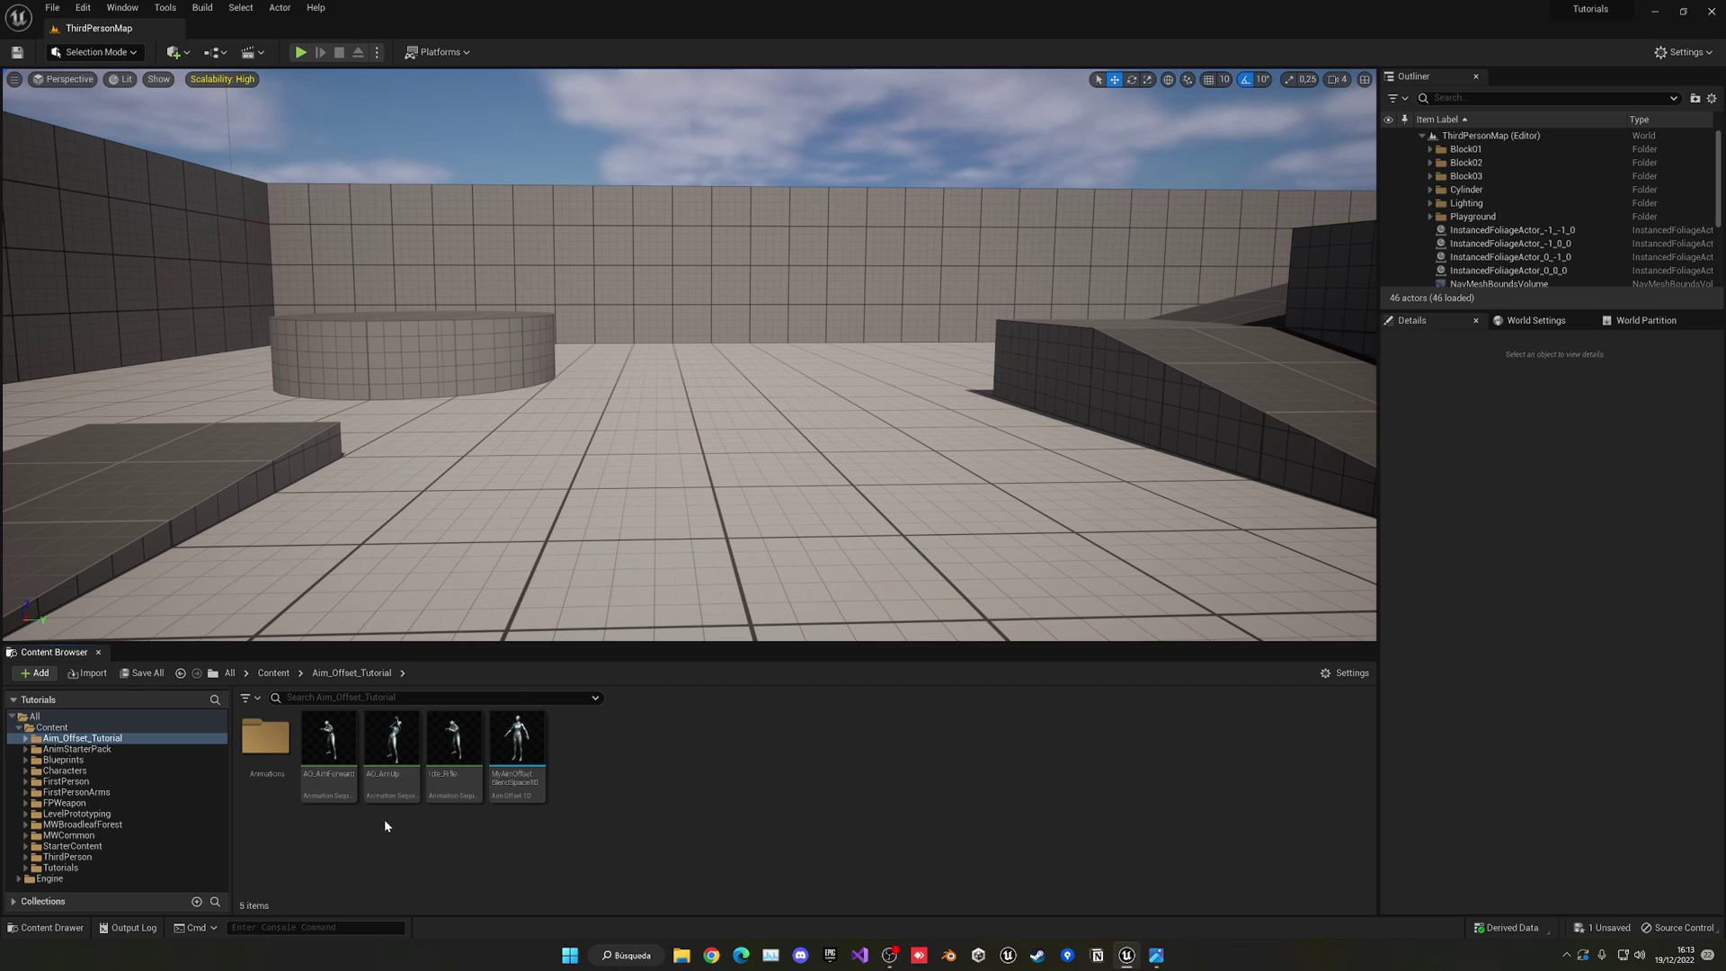
- Duplicate AO_AimForward in the Aim_Offset_Tutorial folder as AO_AimDown and open the copy
{"action": "left_click", "coordinate": [335, 793]}
{"action": "key", "text": "ctrl+d"}
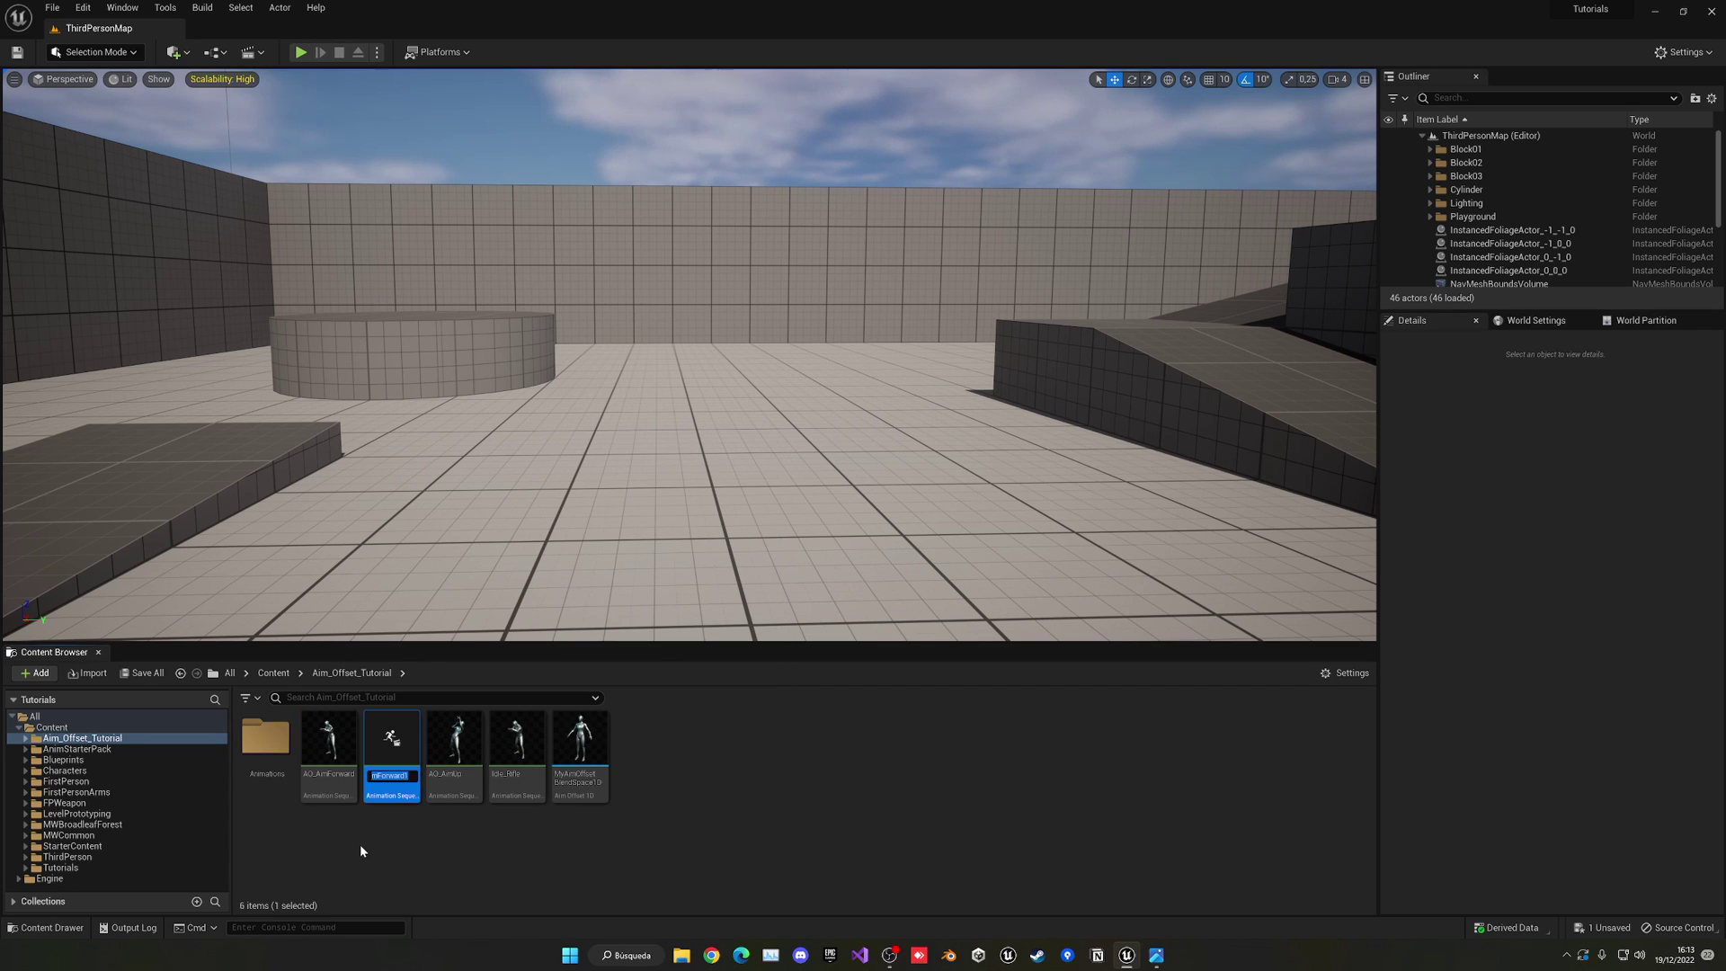
{"action": "key", "text": "shift+Left"}
{"action": "key", "text": "shift+Left"}
{"action": "key", "text": "Right"}
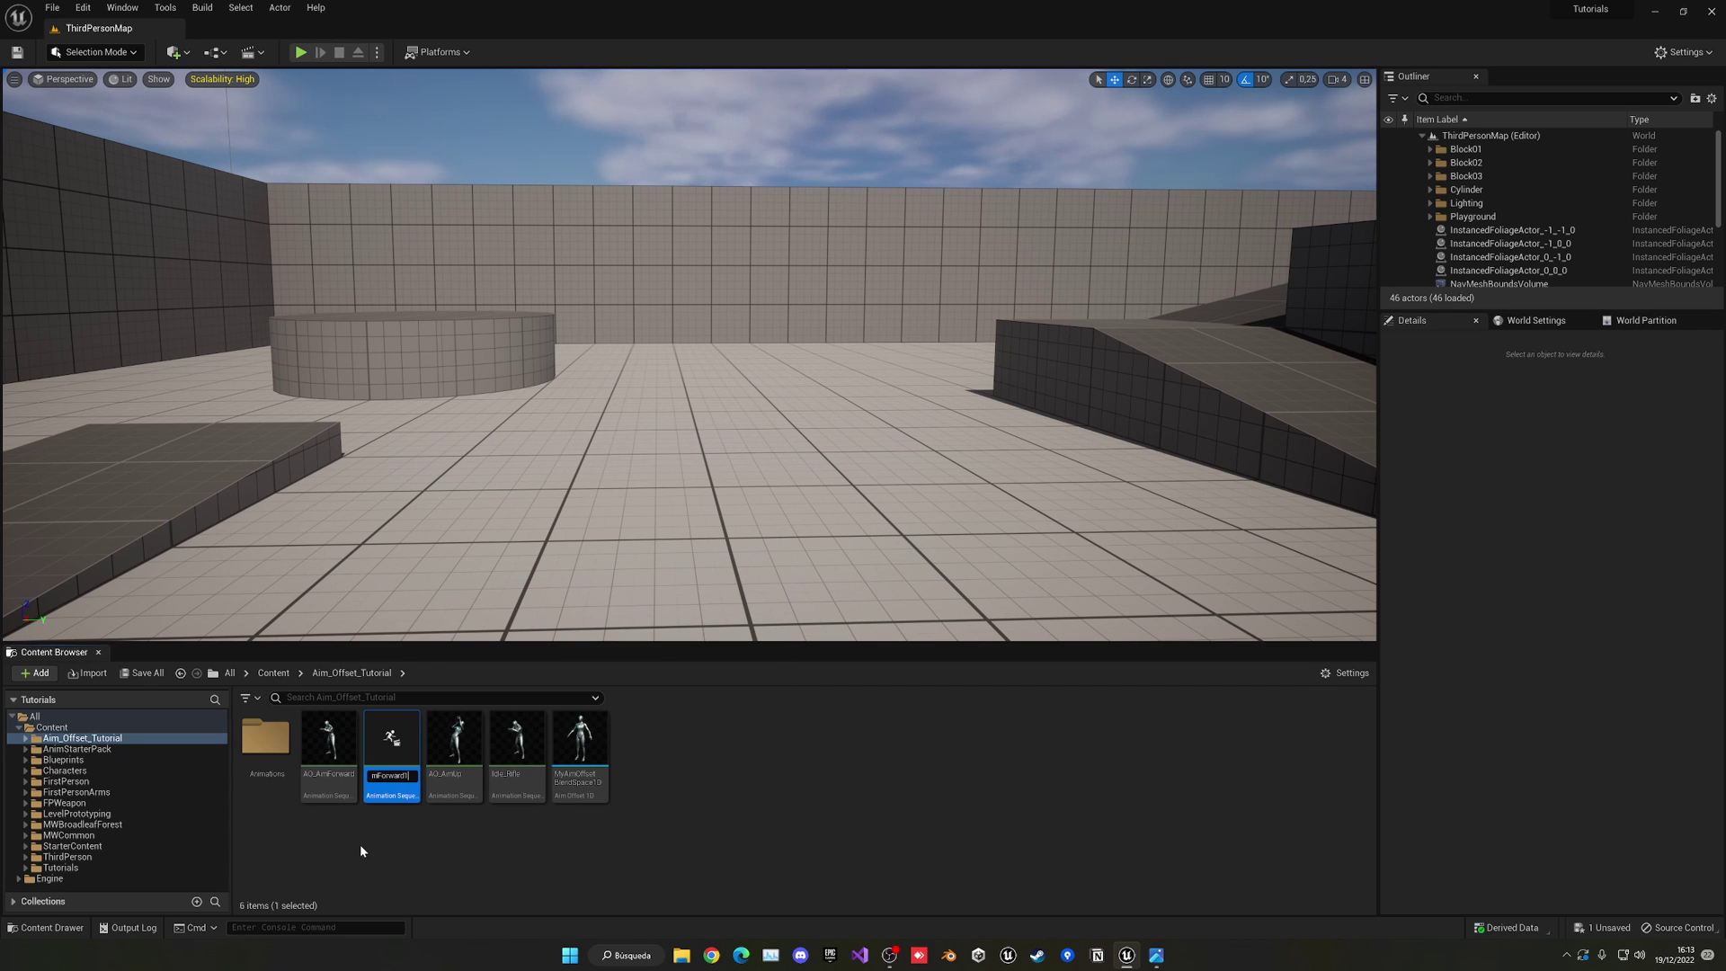
{"action": "key", "text": "shift+Left"}
{"action": "key", "text": "shift+Left"}
{"action": "key", "text": "shift+Left"}
{"action": "key", "text": "shift+Left"}
{"action": "key", "text": "shift+Left"}
{"action": "key", "text": "shift+Left"}
{"action": "type", "text": "Down"}
{"action": "key", "text": "Return"}
{"action": "key", "text": "Return"}
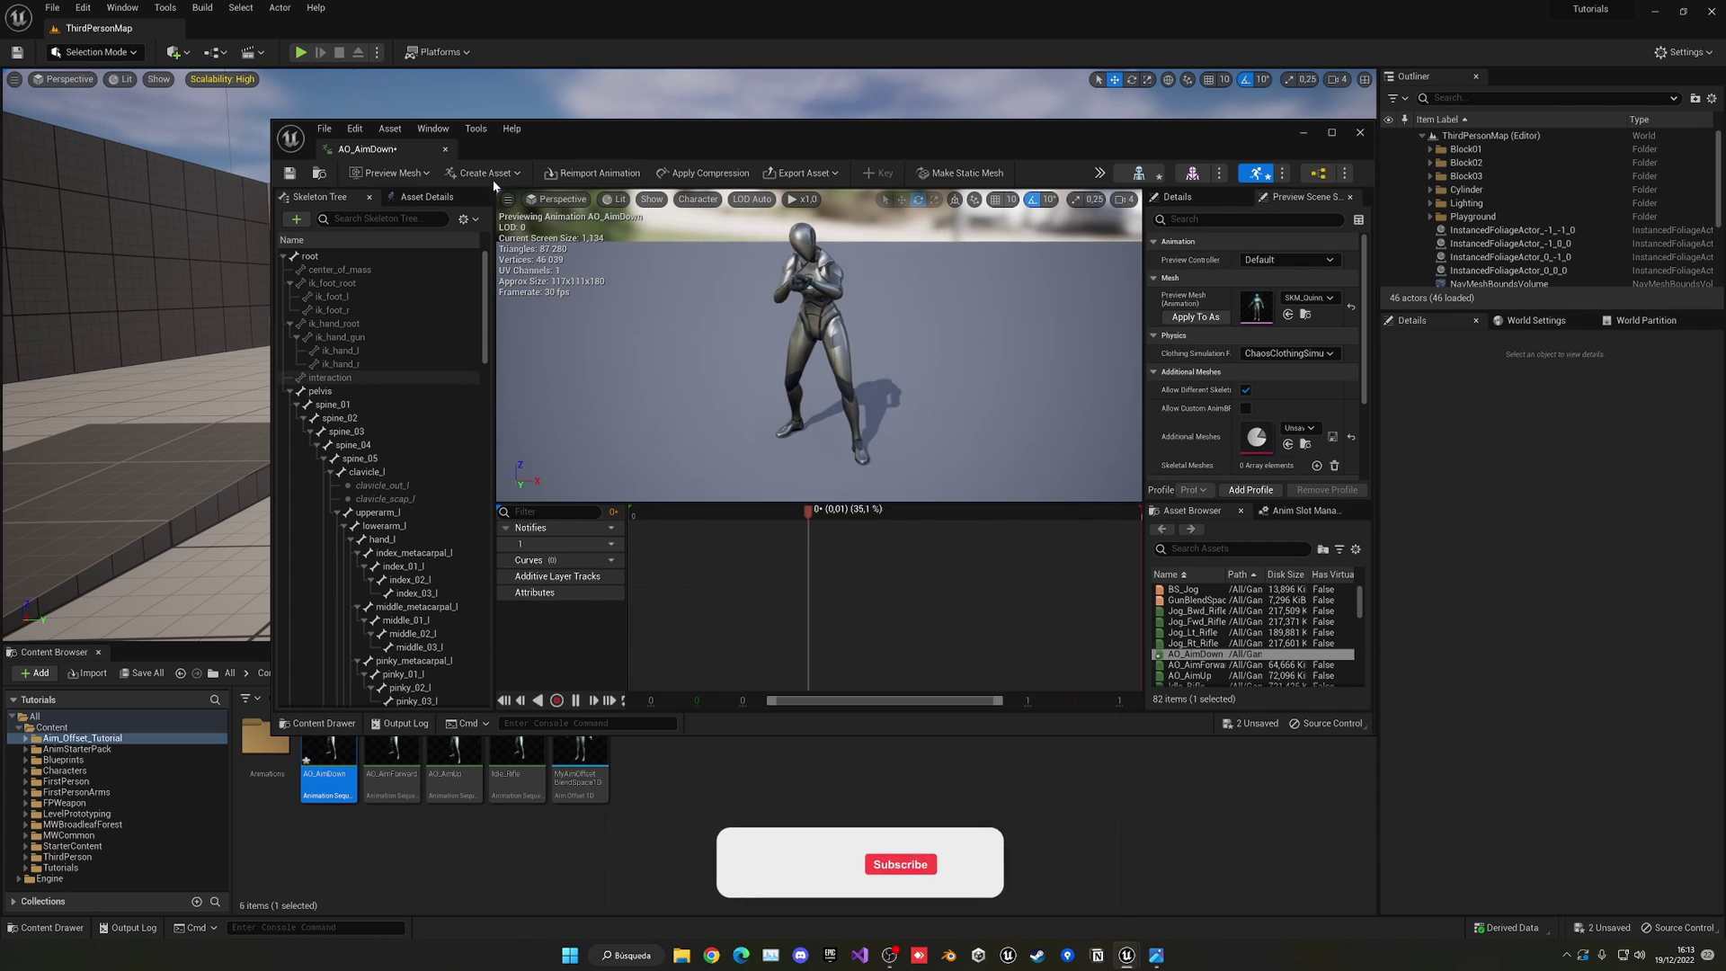
- Dock AO_AimDown in the main window and, with playback held at frame 0, remove the frames after it
{"action": "left_click_drag", "start_coordinate": [384, 149], "coordinate": [321, 31]}
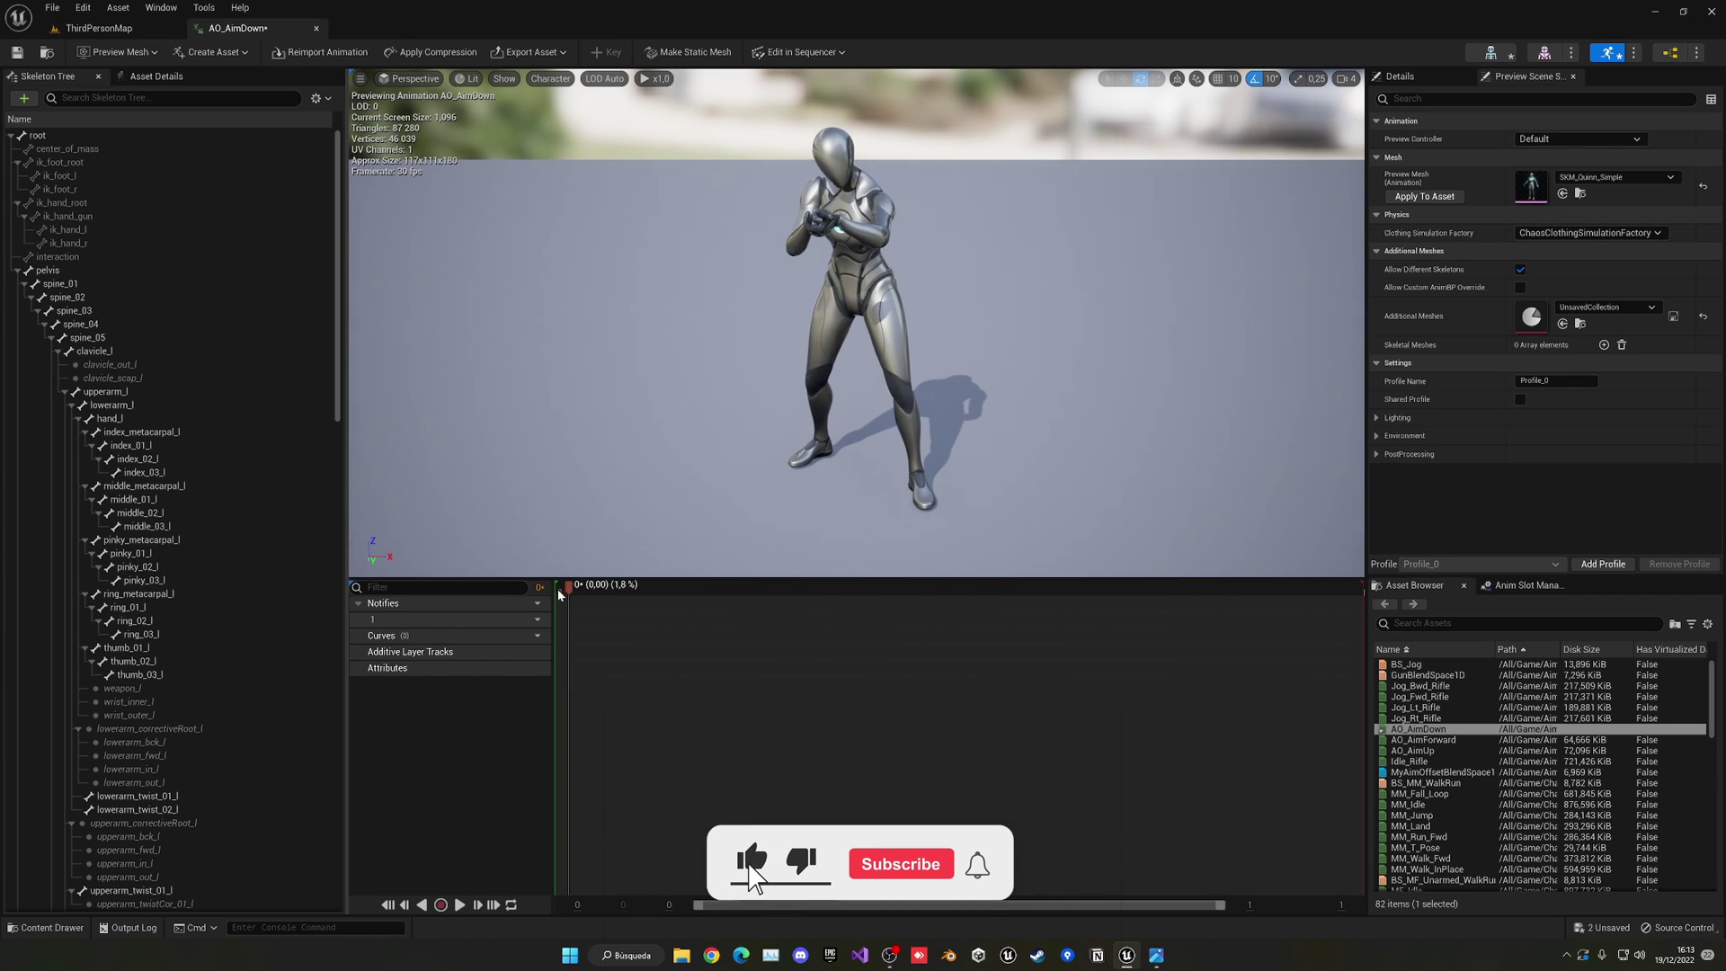
{"action": "right_click", "coordinate": [558, 590]}
{"action": "left_click", "coordinate": [615, 729]}
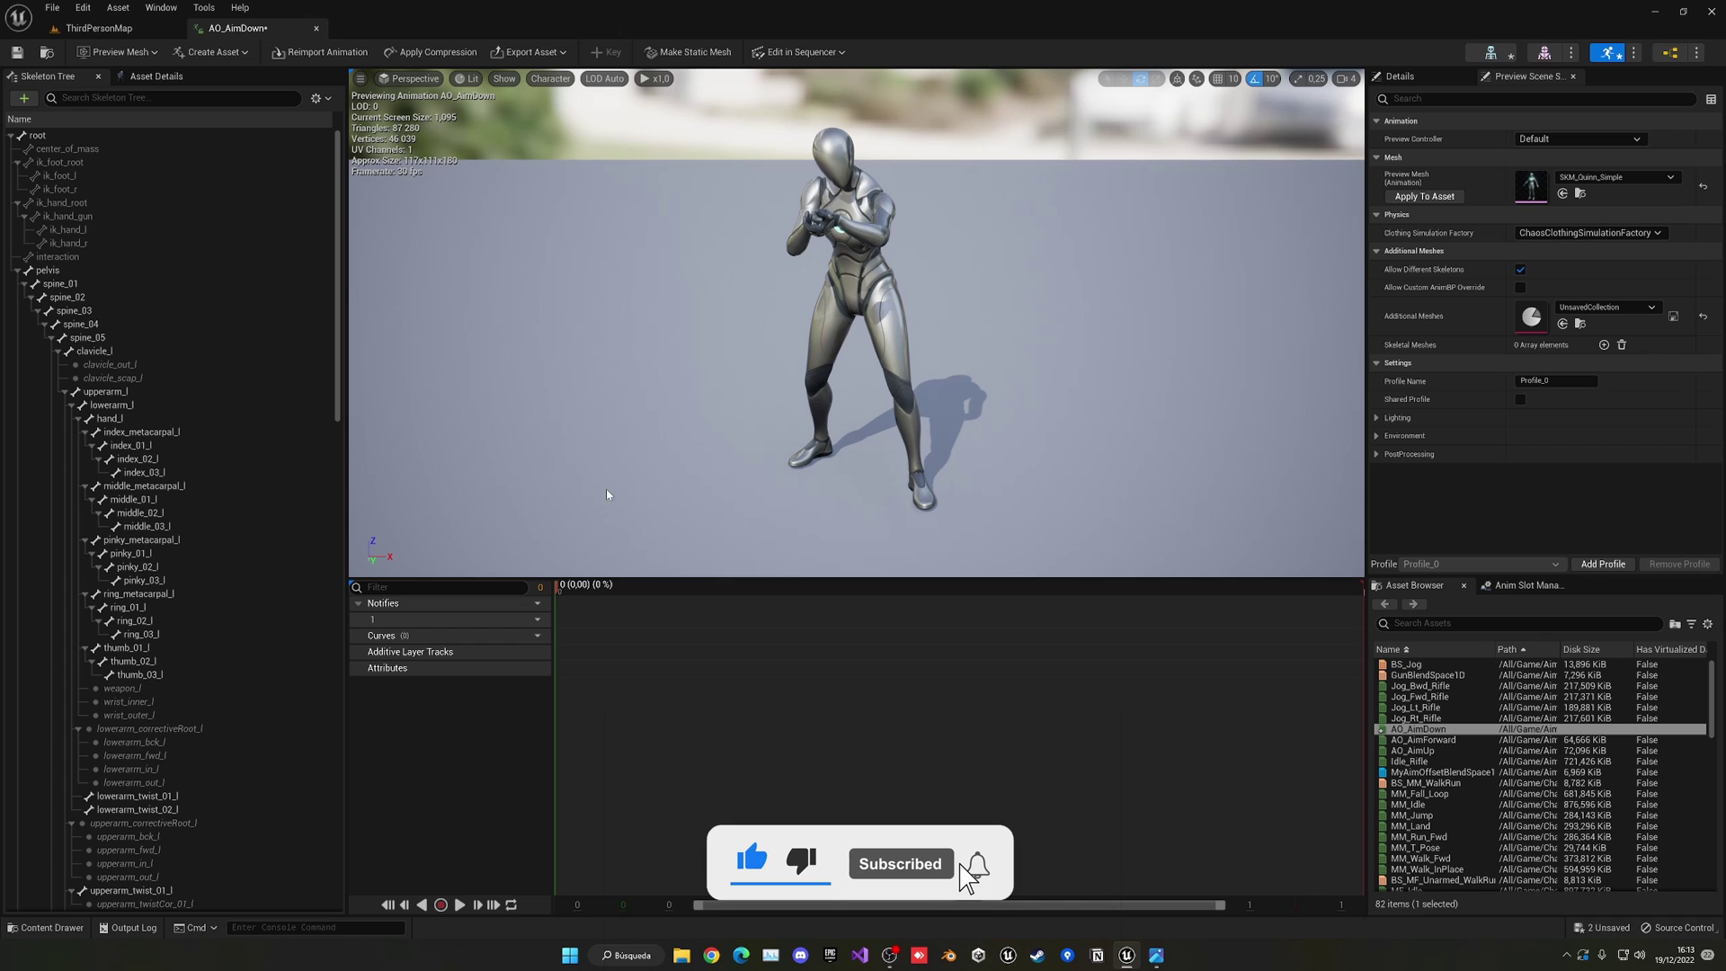
- Rotate the spine_02 bone forward in AO_AimDown until the arms aim toward the ground, and key the pose at frame 0
{"action": "left_click", "coordinate": [157, 76]}
{"action": "left_click", "coordinate": [76, 75]}
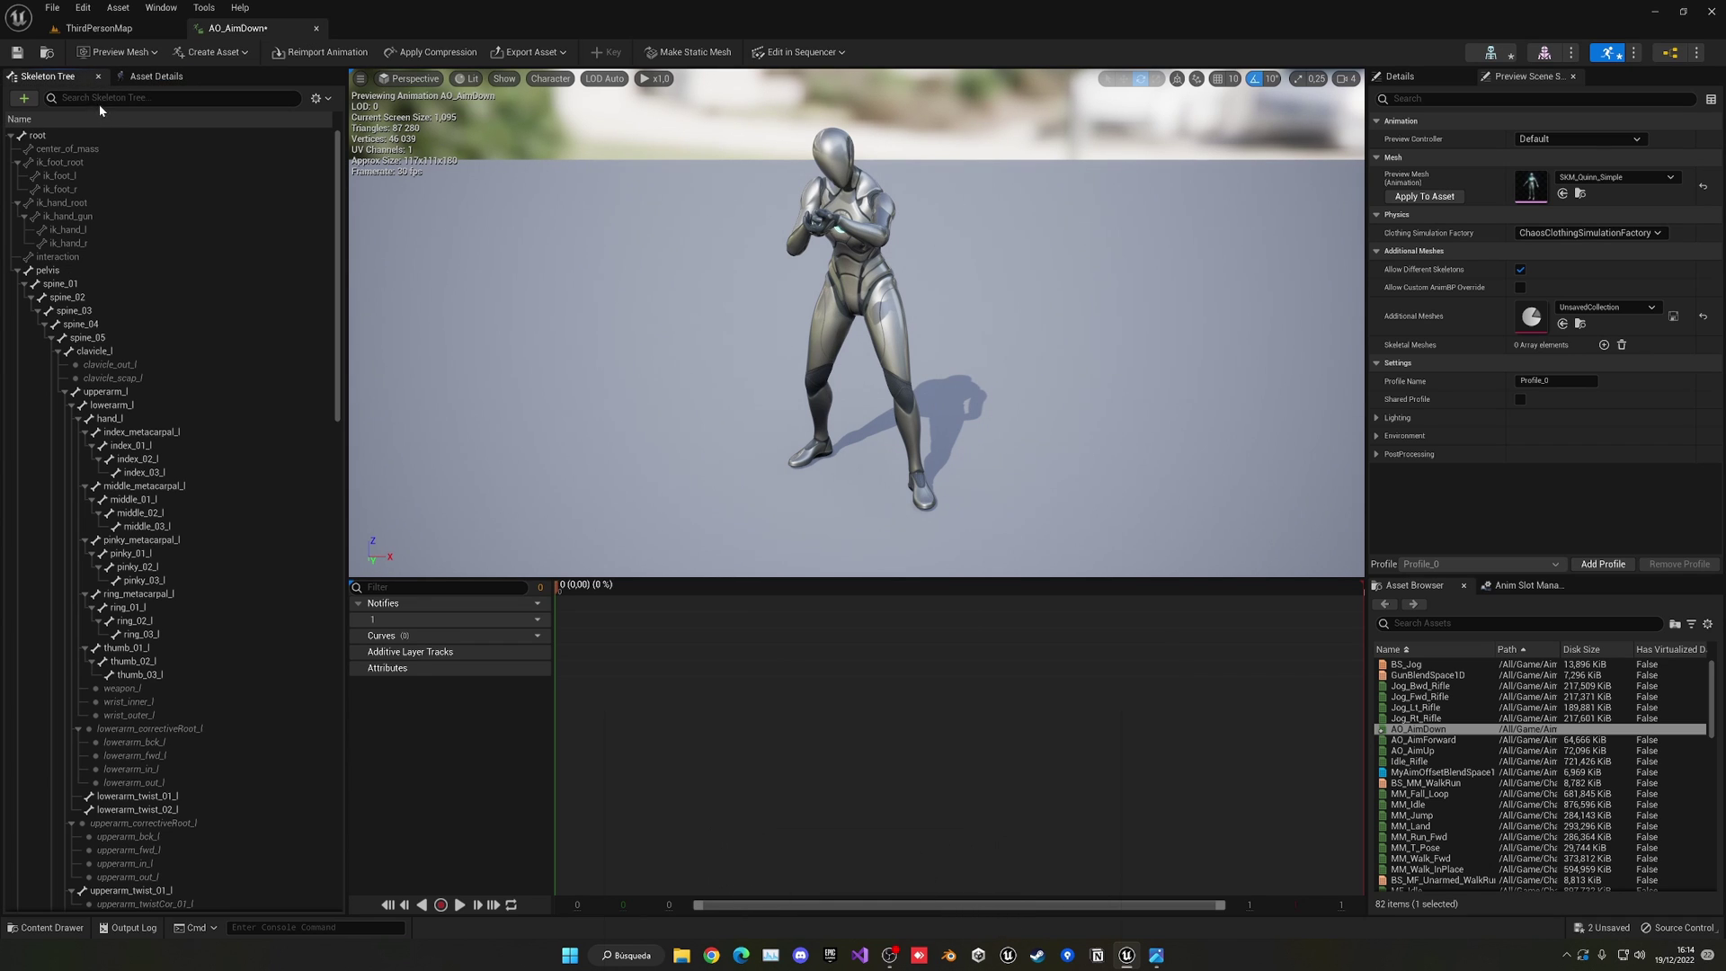
{"action": "left_click", "coordinate": [86, 298]}
{"action": "right_click_drag", "start_coordinate": [701, 350], "coordinate": [396, 337]}
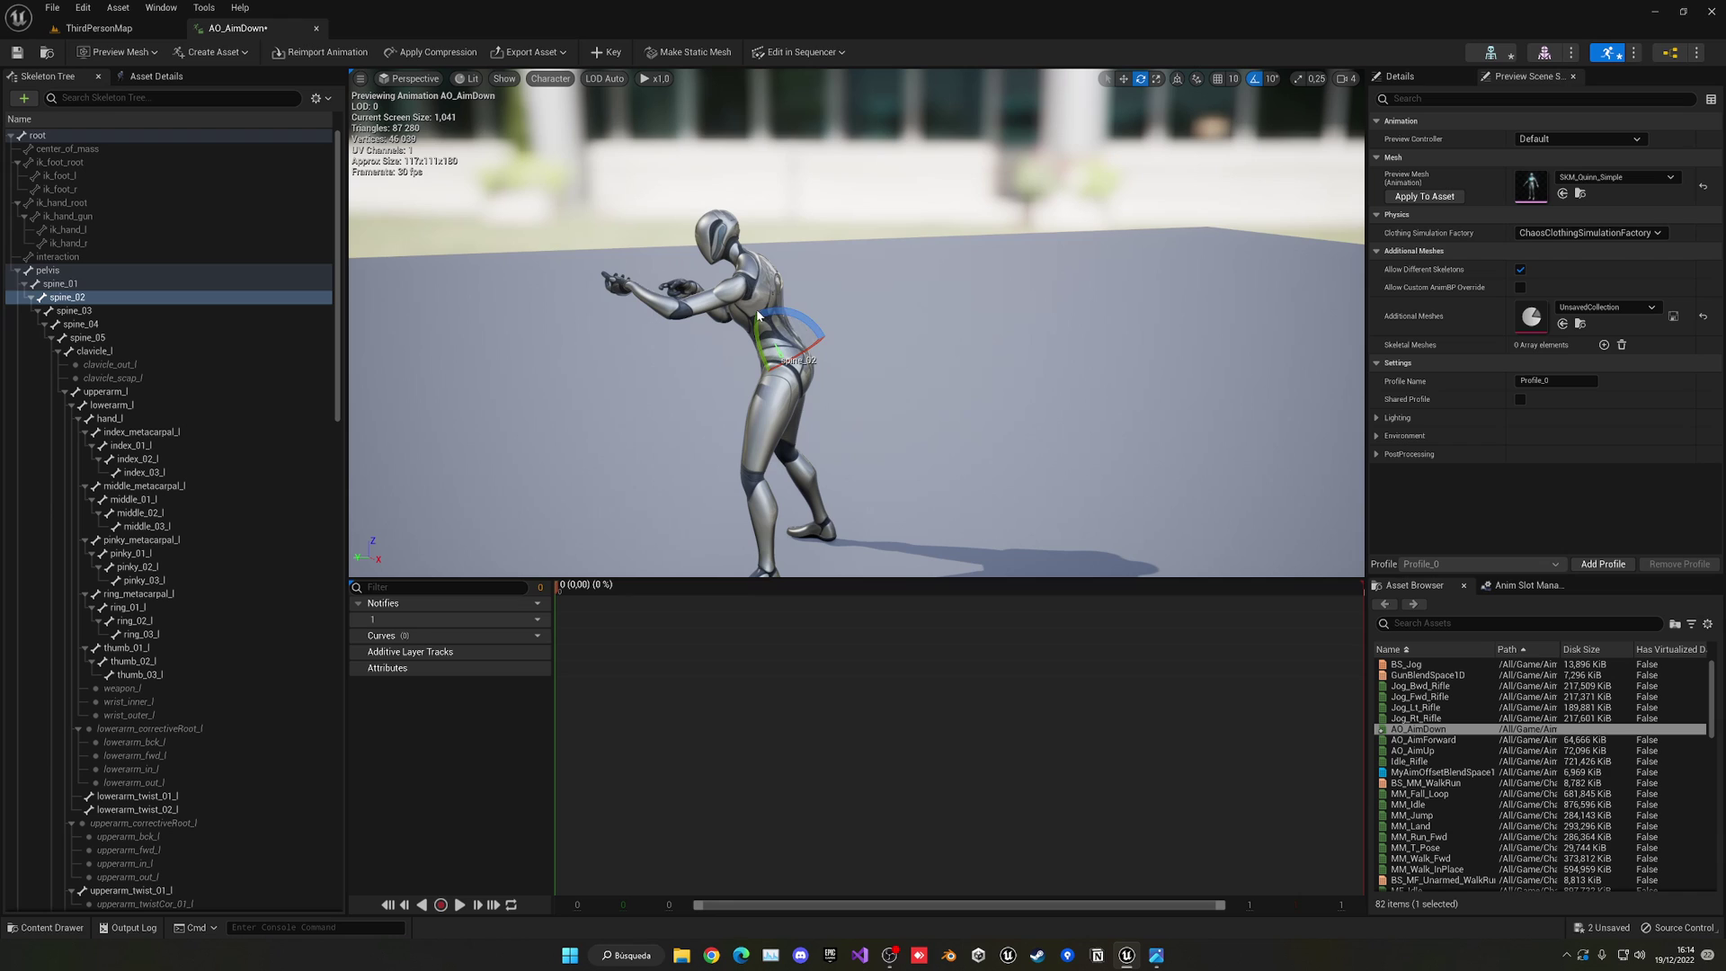
{"action": "left_click_drag", "start_coordinate": [796, 316], "coordinate": [758, 344]}
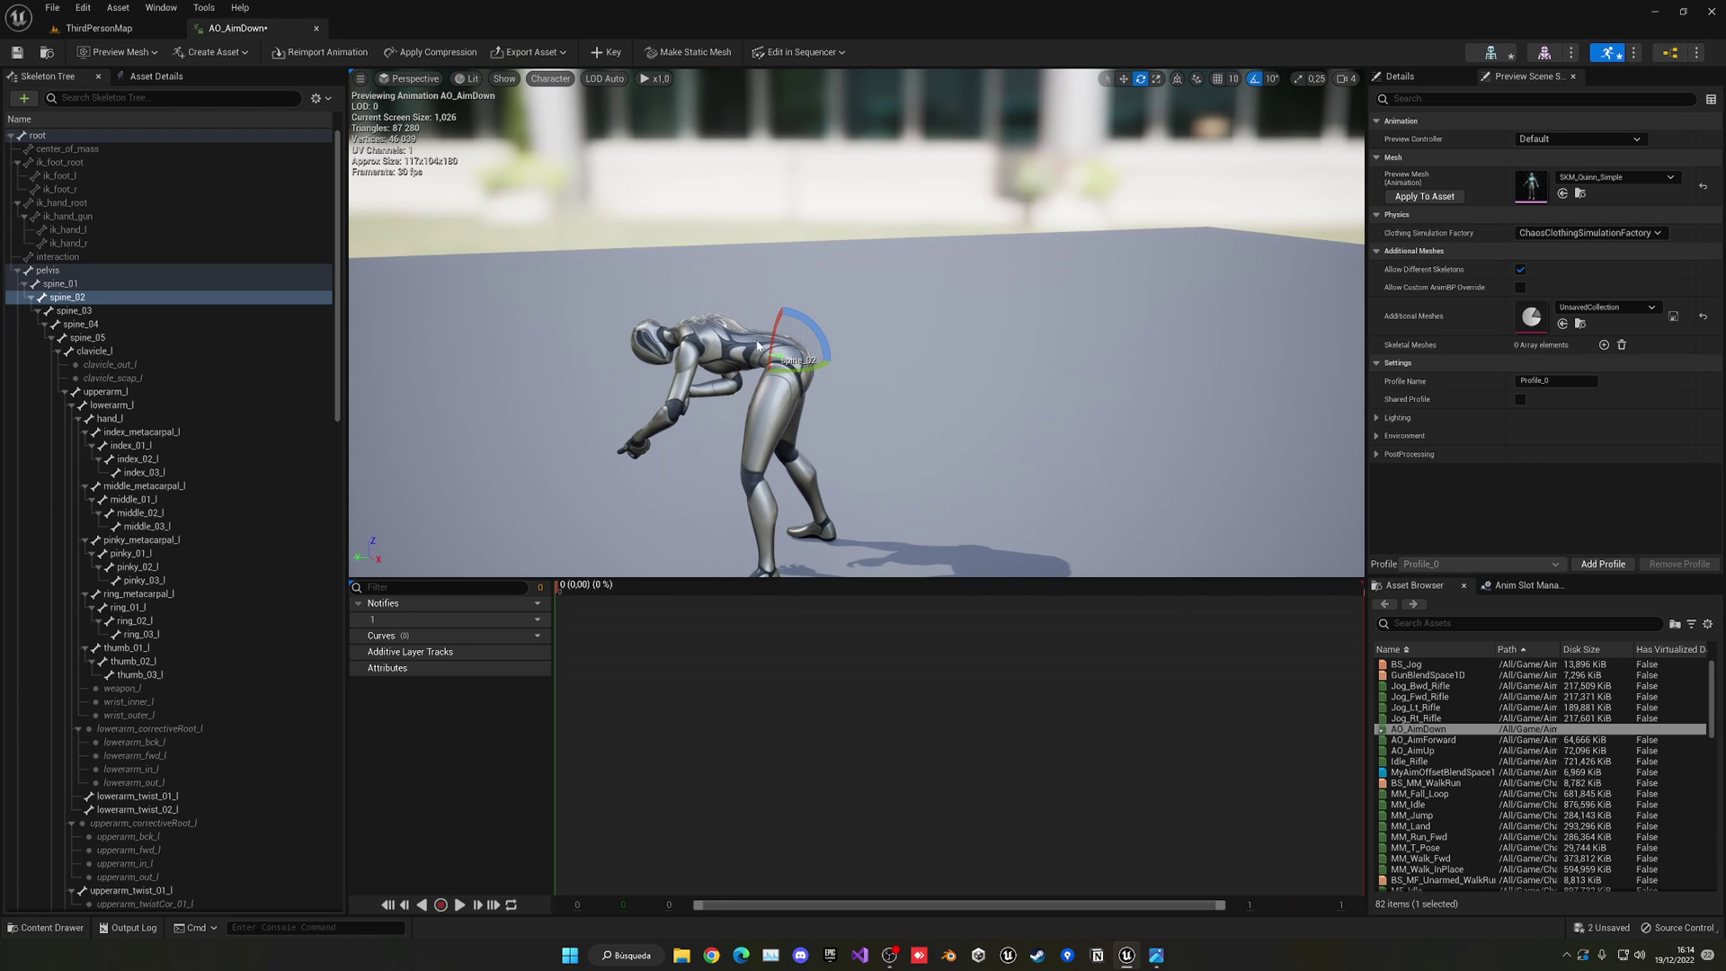
{"action": "left_click", "coordinate": [608, 54]}
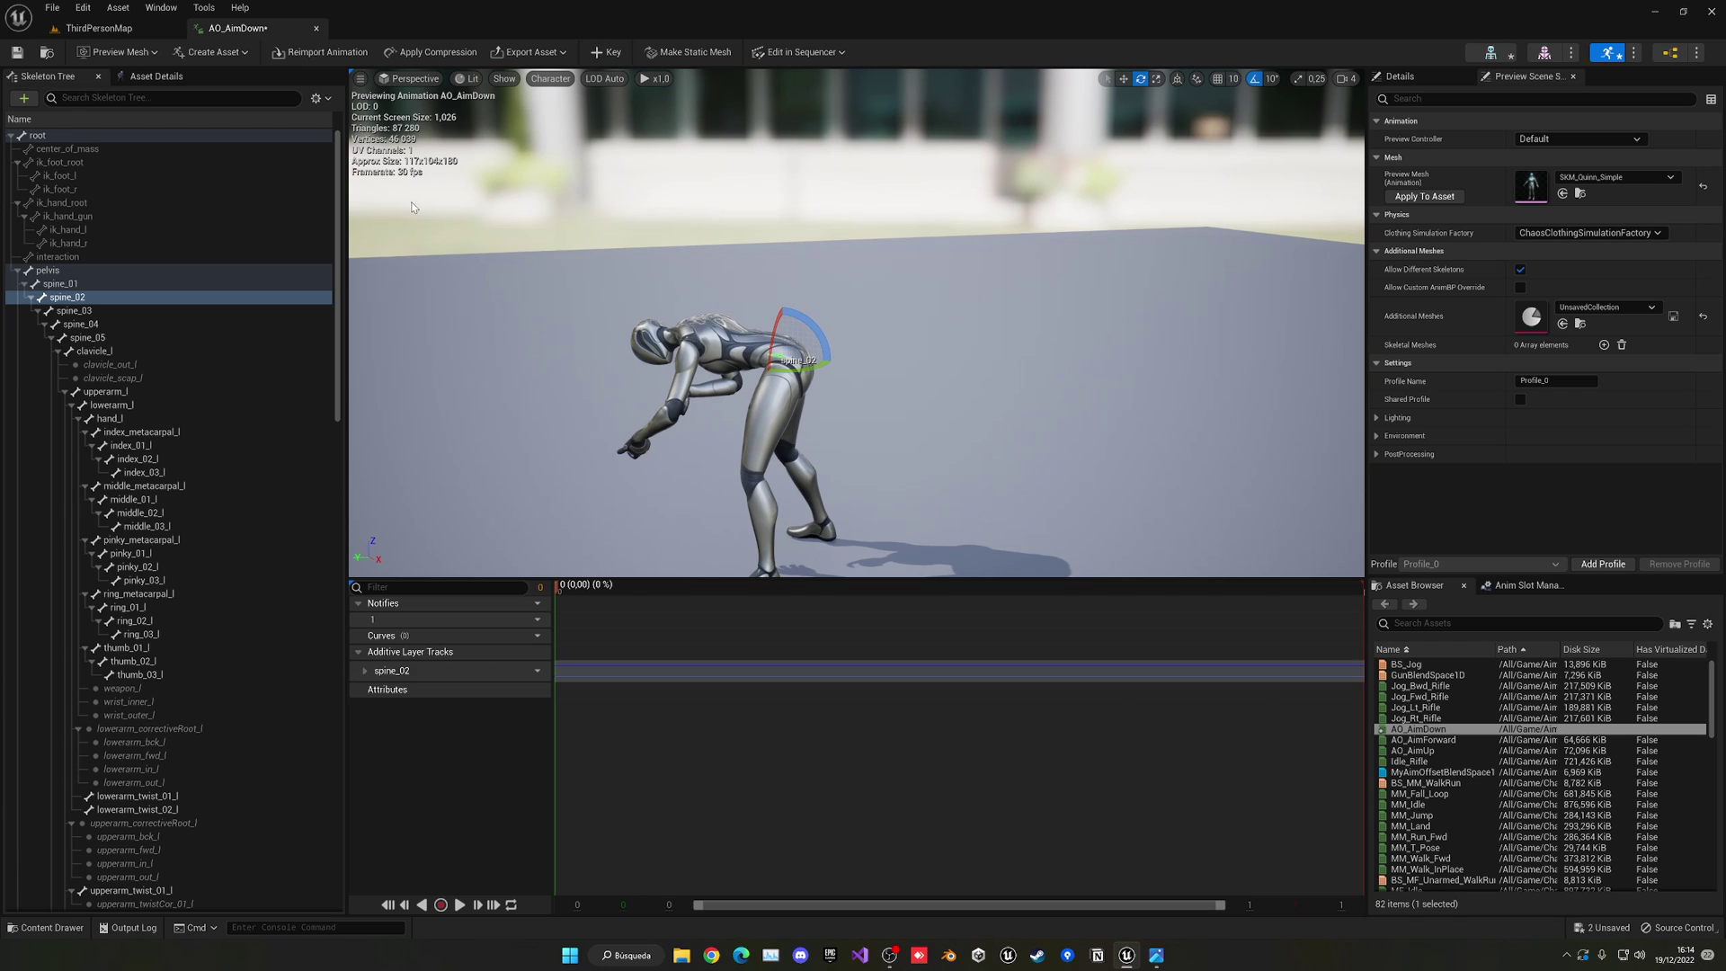
- Save and close AO_AimDown, then open MyAimOffsetBlendSpace1D in the main window with its asset details showing
{"action": "left_click", "coordinate": [17, 53]}
{"action": "left_click", "coordinate": [317, 29]}
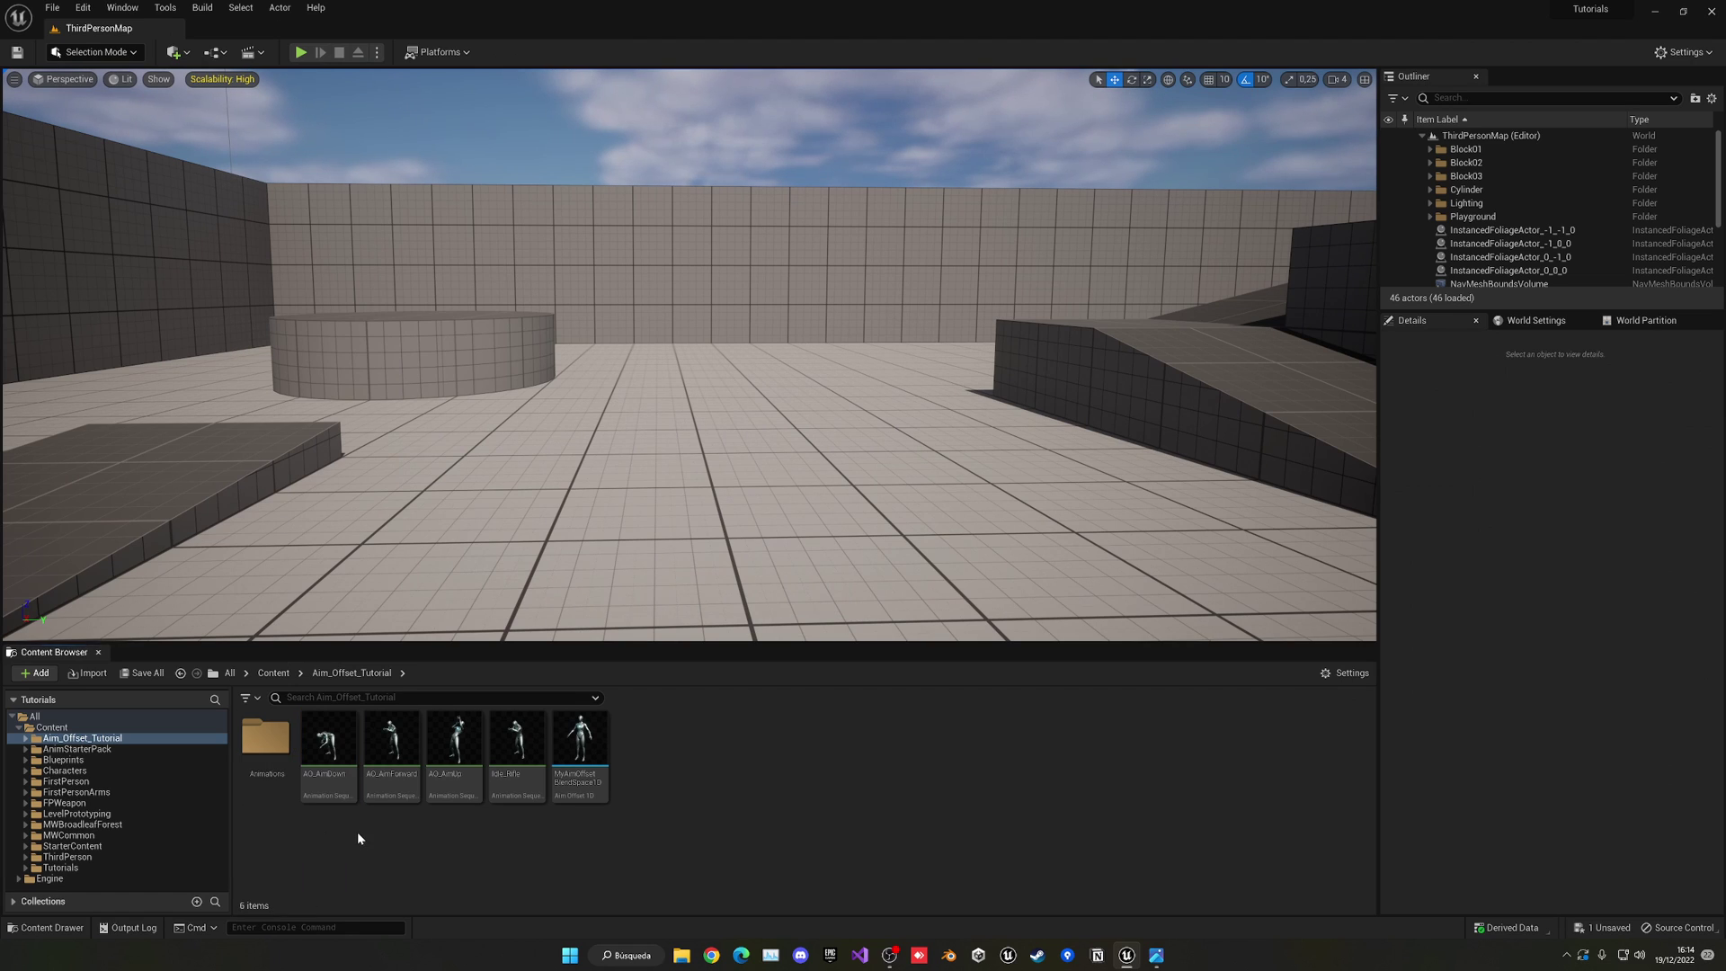
{"action": "double_click", "coordinate": [580, 742]}
{"action": "left_click_drag", "start_coordinate": [362, 148], "coordinate": [318, 31]}
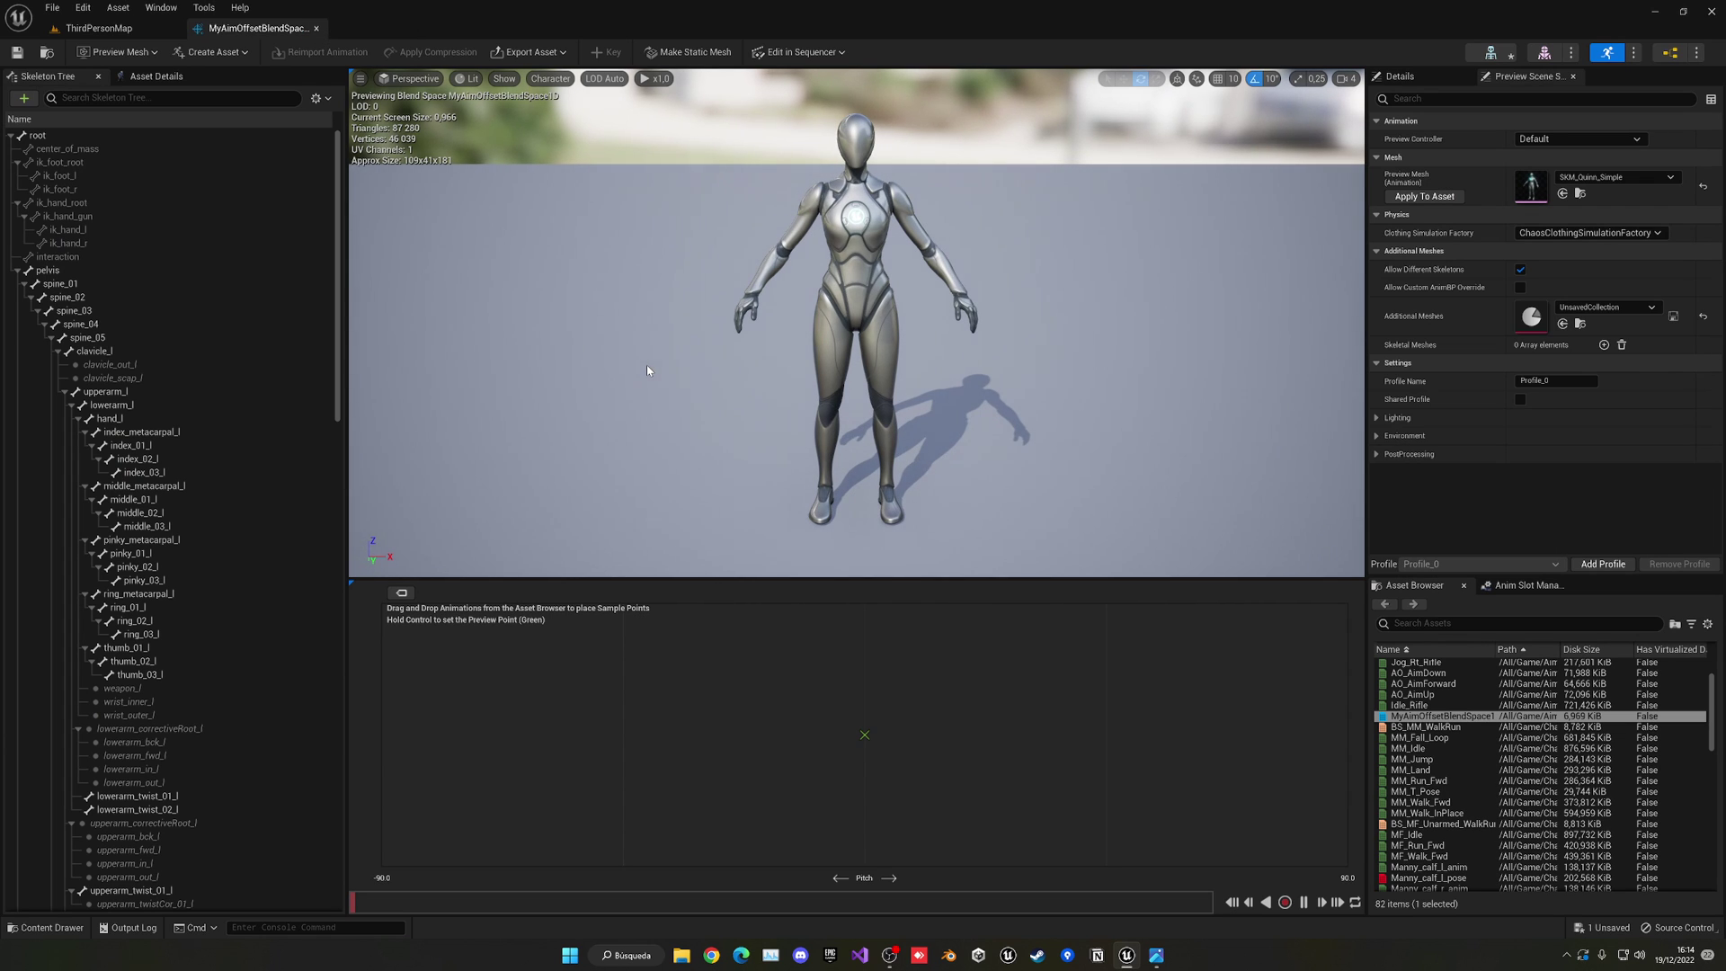
{"action": "left_click", "coordinate": [157, 74]}
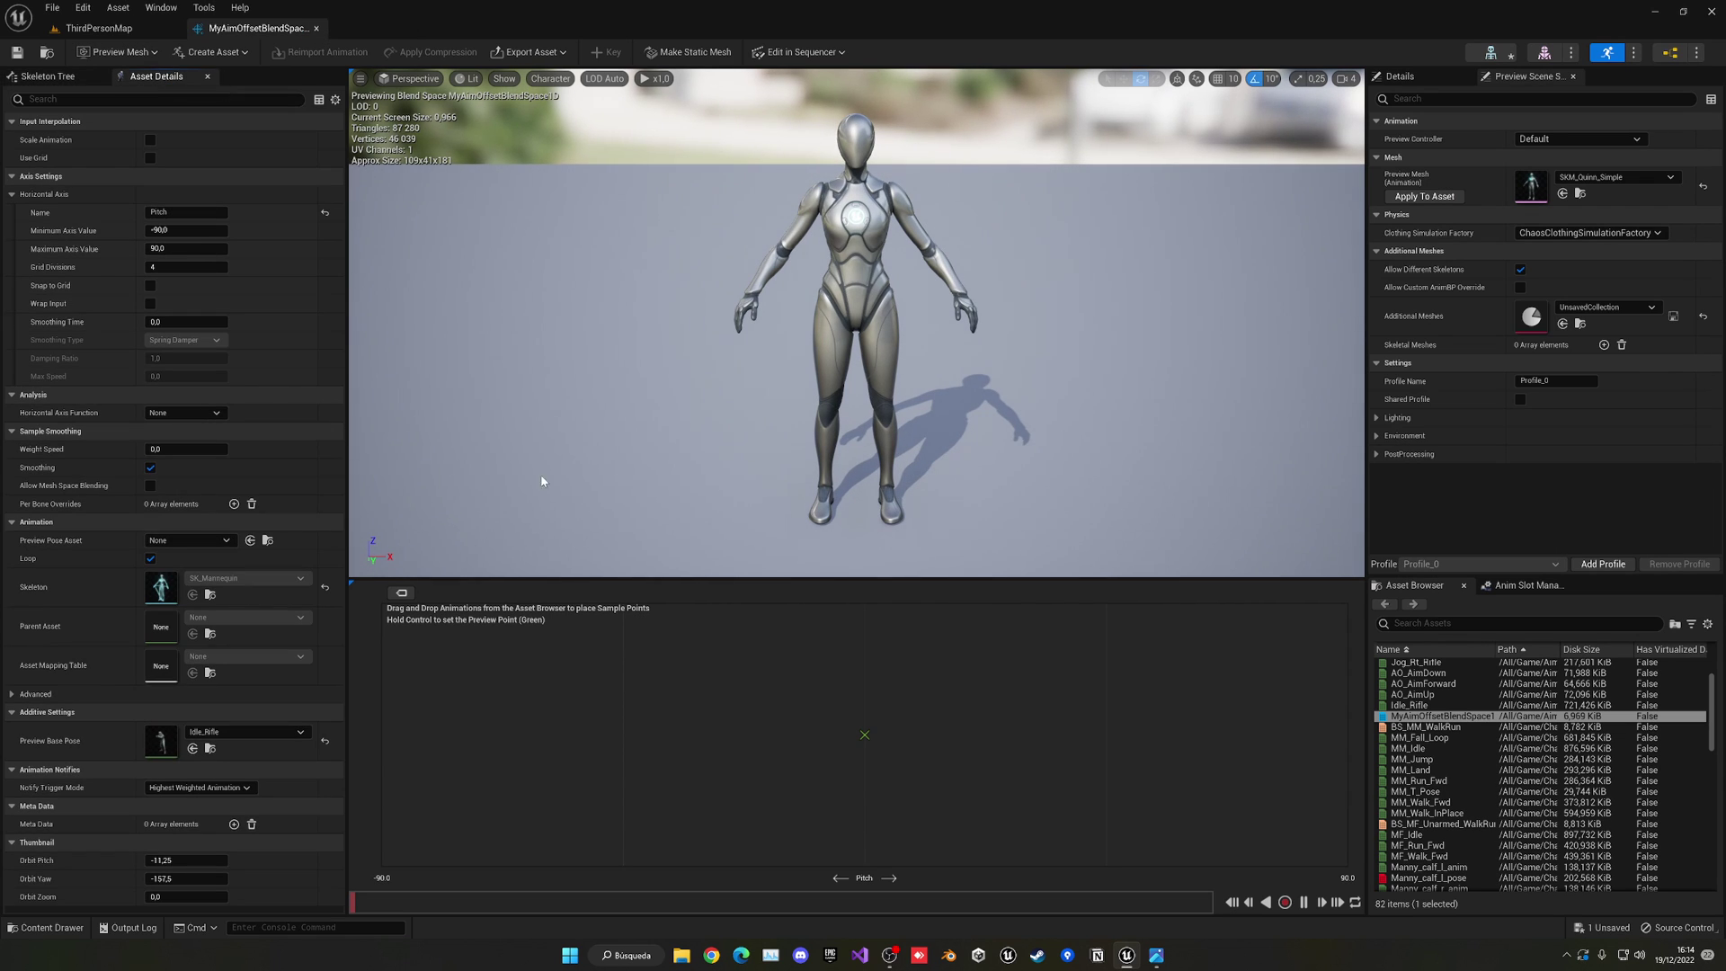
- Filter the animation assets by "ao_" and place AO_AimDown as a sample at pitch -90
{"action": "left_click", "coordinate": [1450, 628]}
{"action": "type", "text": "ao"}
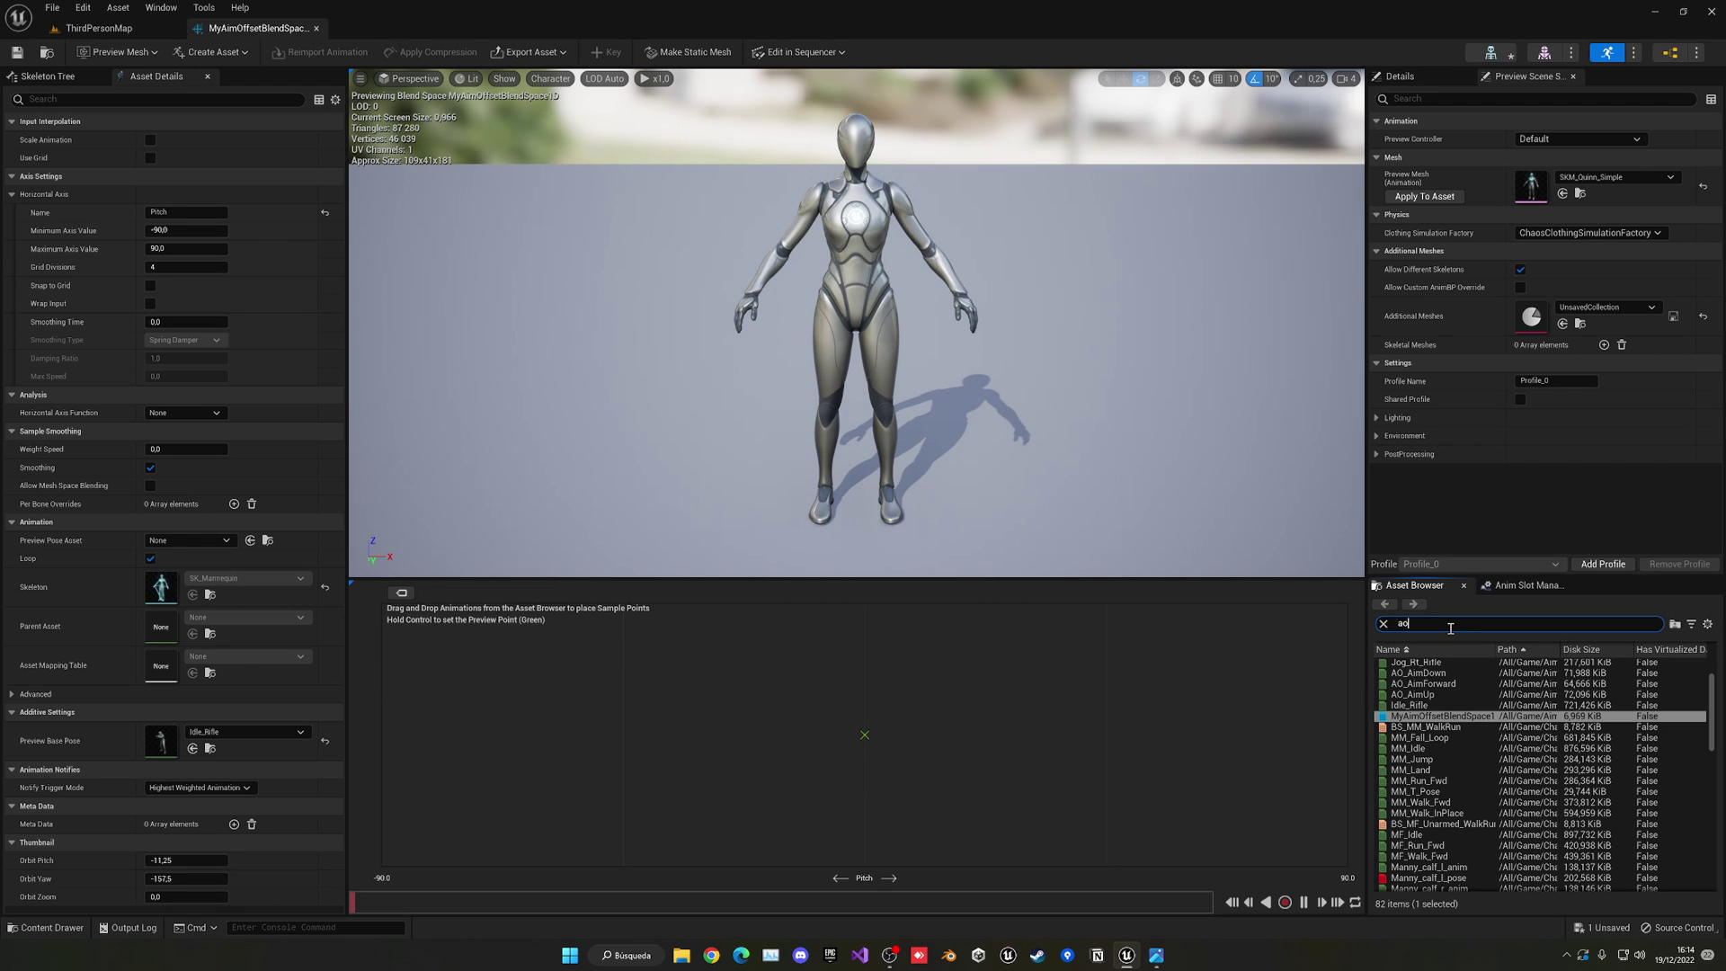
{"action": "type", "text": "_"}
{"action": "mouse_move", "coordinate": [1458, 675]}
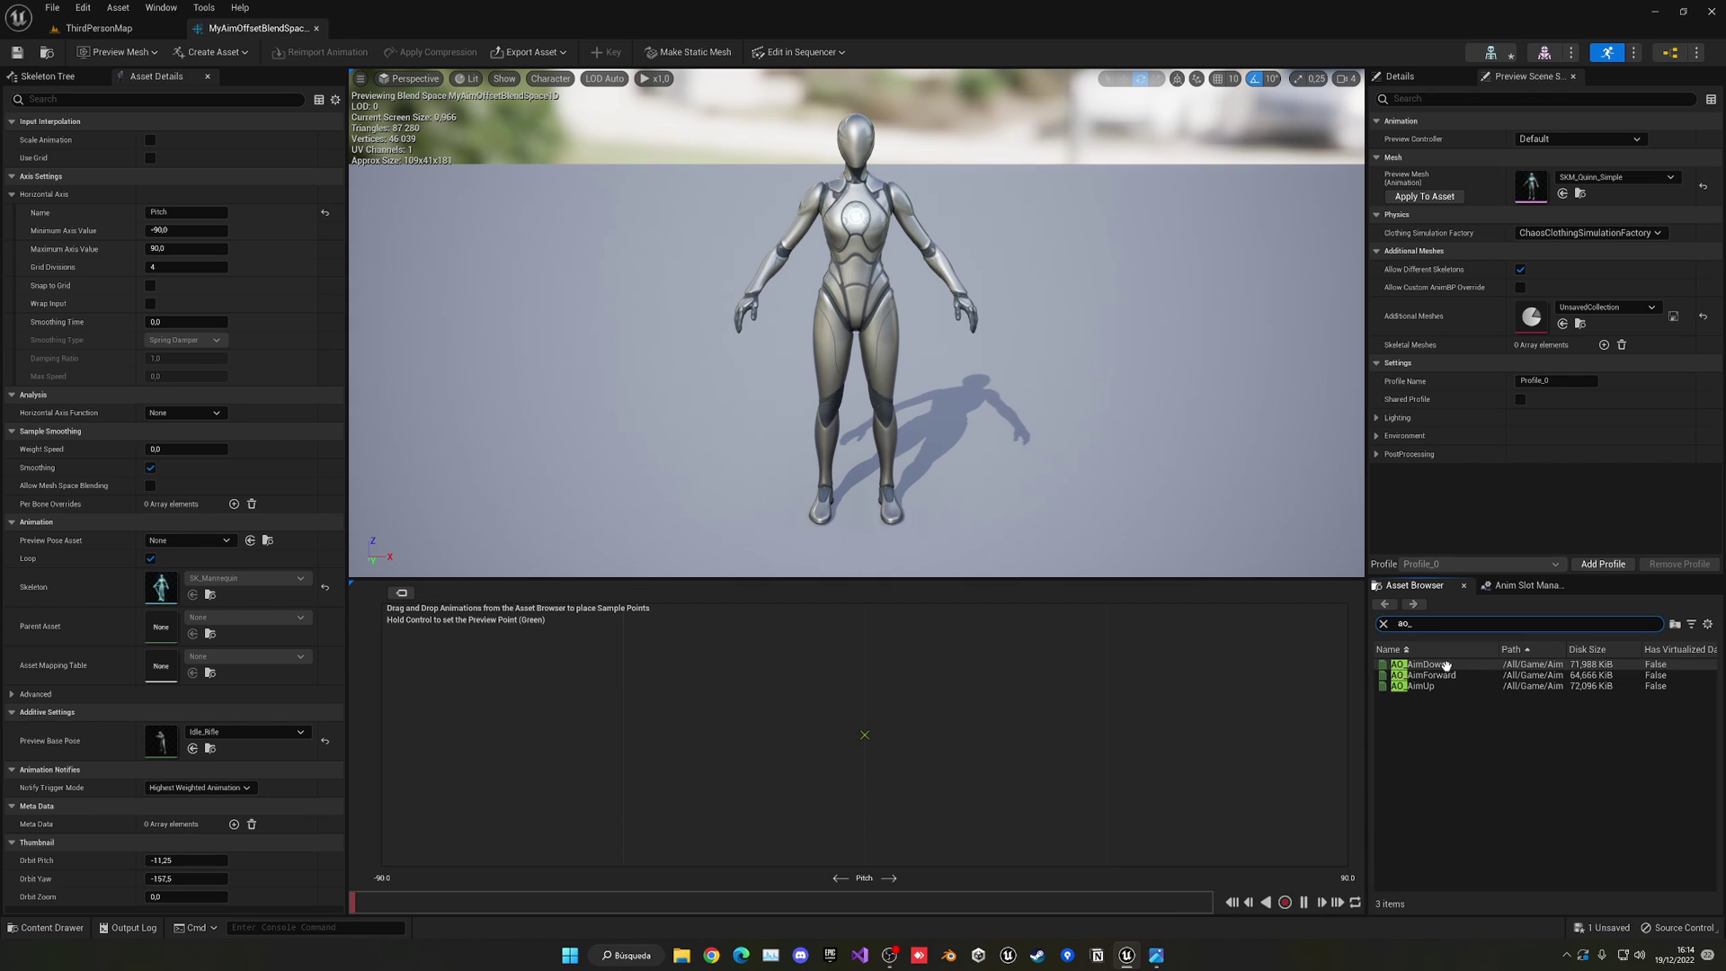
{"action": "left_click_drag", "start_coordinate": [1425, 664], "coordinate": [413, 741]}
{"action": "left_click", "coordinate": [385, 734]}
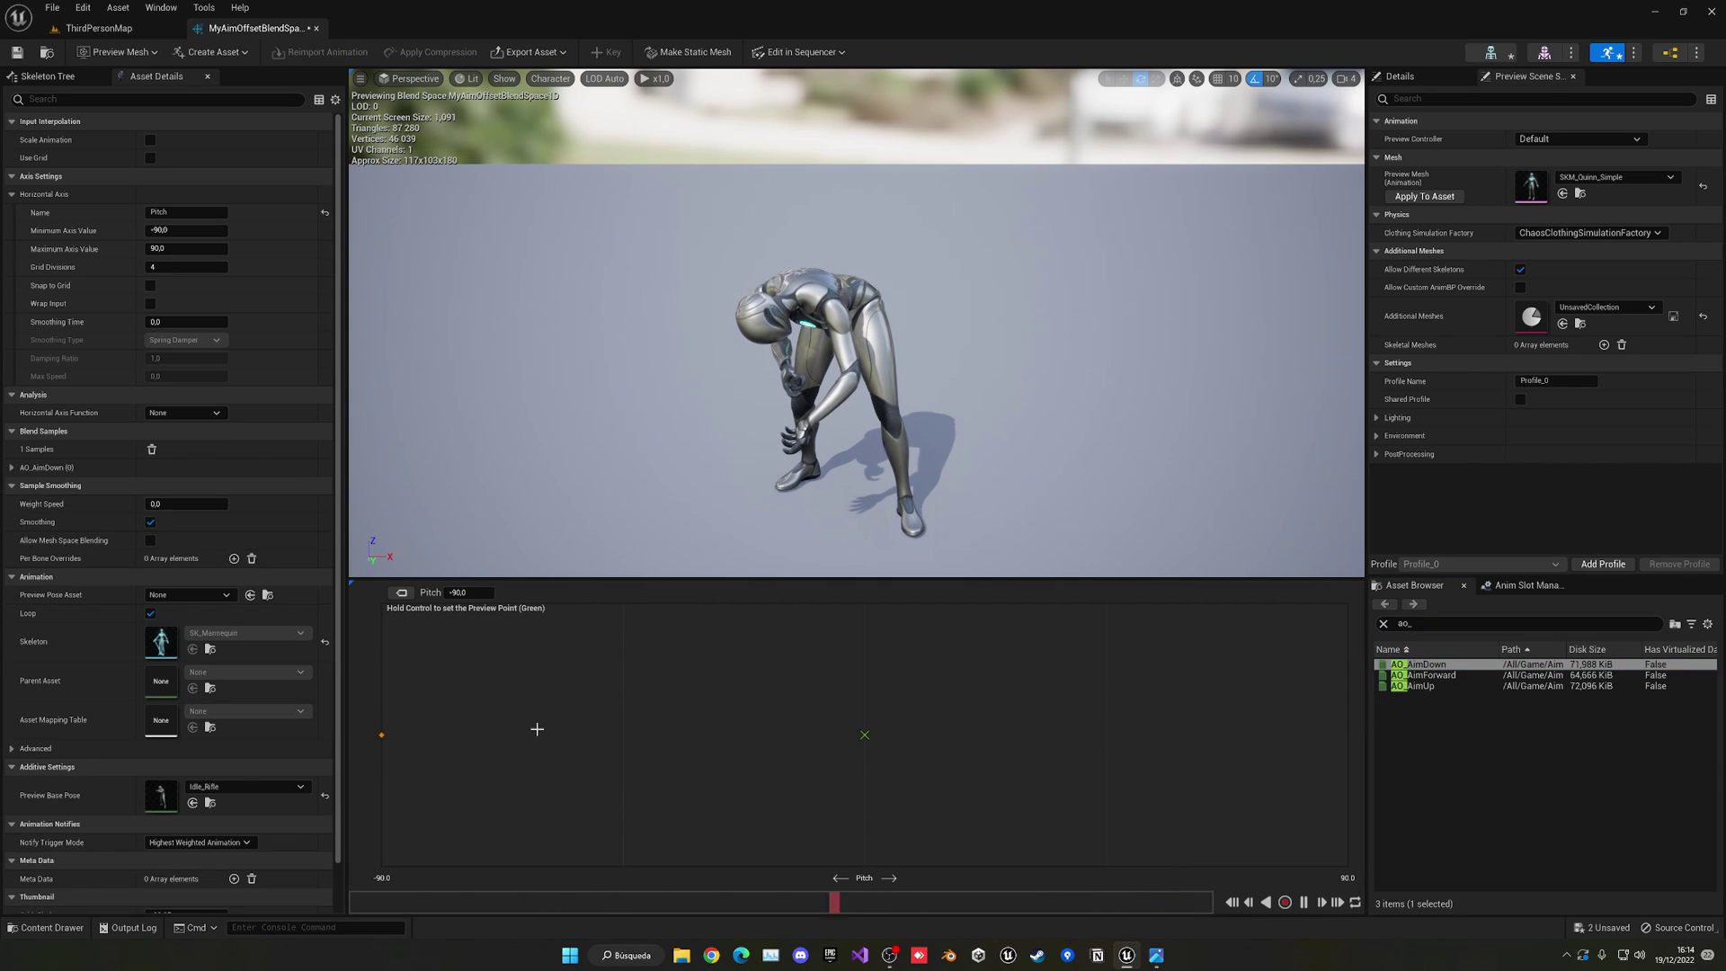
- Add AO_AimForward as the sample at pitch 0 and AO_AimUp as the sample at pitch 90
{"action": "left_click_drag", "start_coordinate": [1429, 675], "coordinate": [865, 735]}
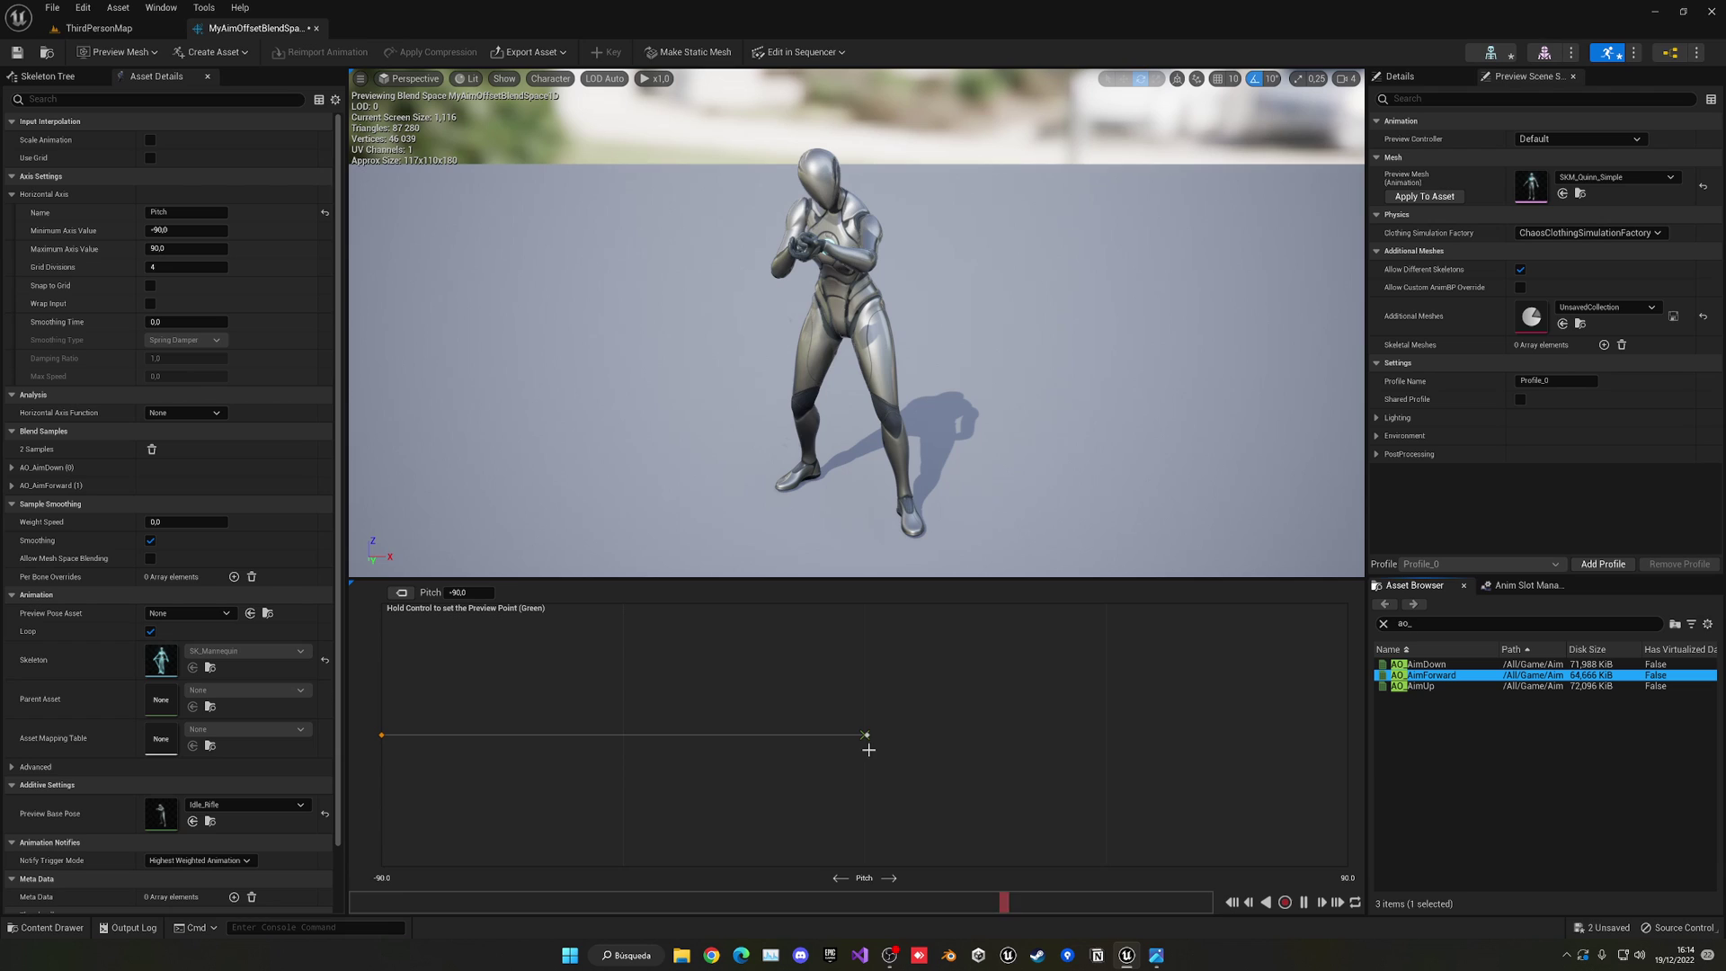
{"action": "left_click", "coordinate": [474, 593]}
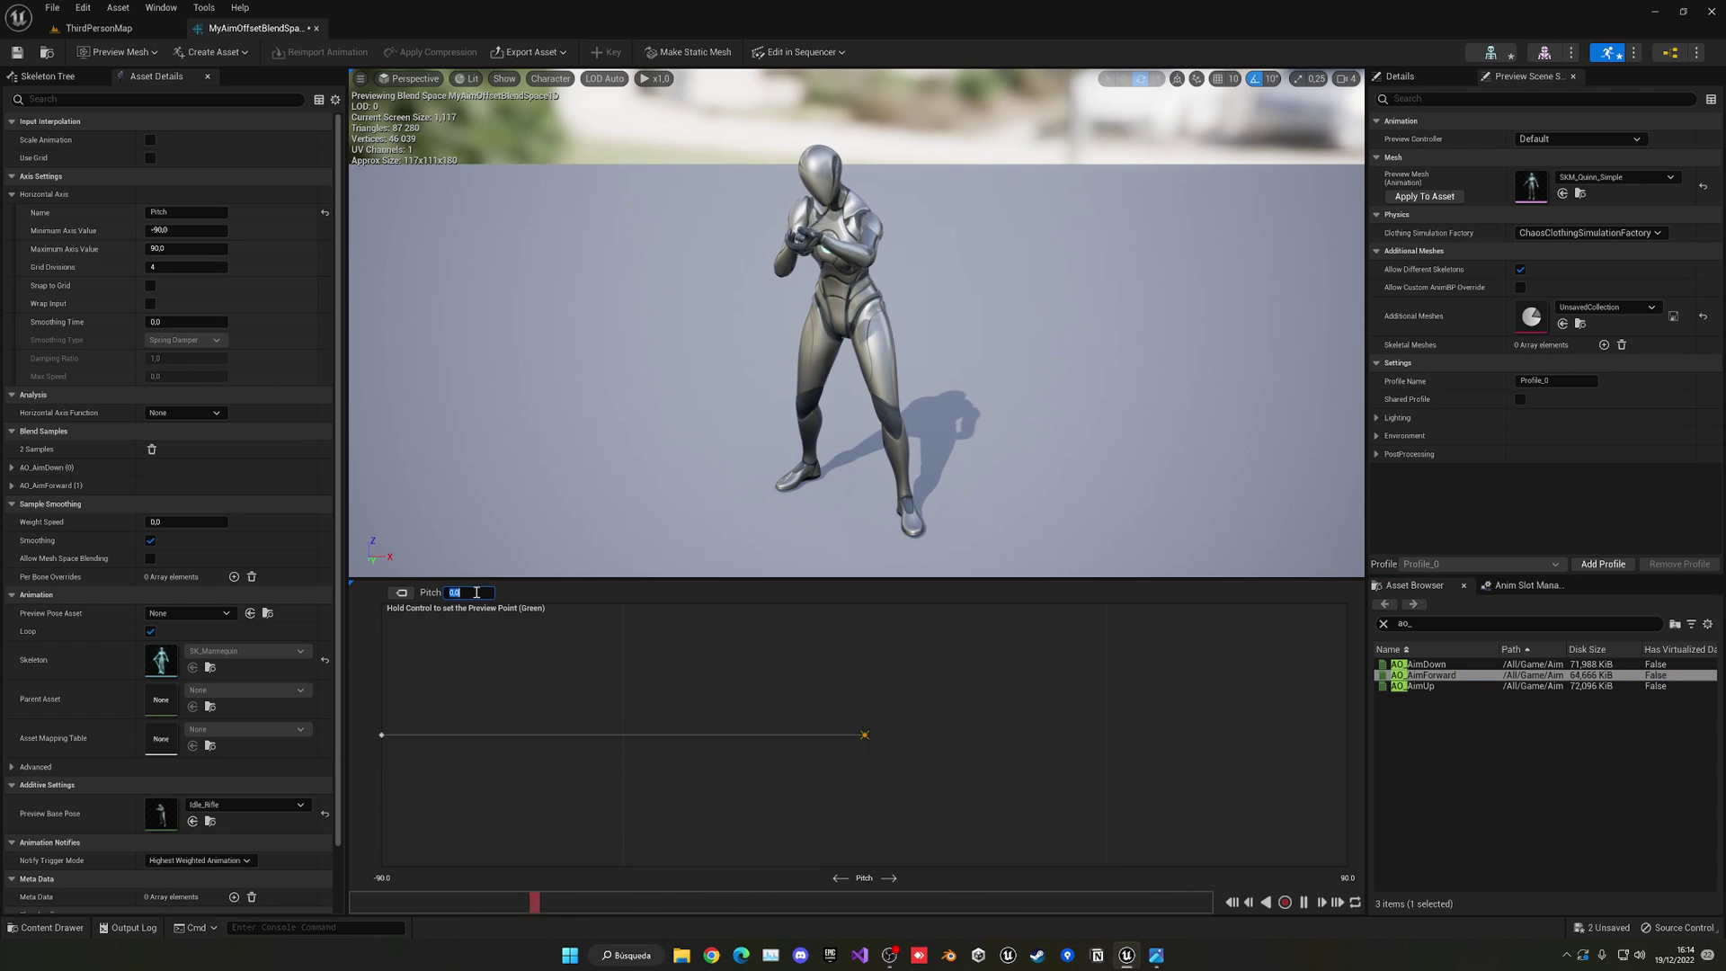
{"action": "left_click_drag", "start_coordinate": [1410, 686], "coordinate": [1347, 735]}
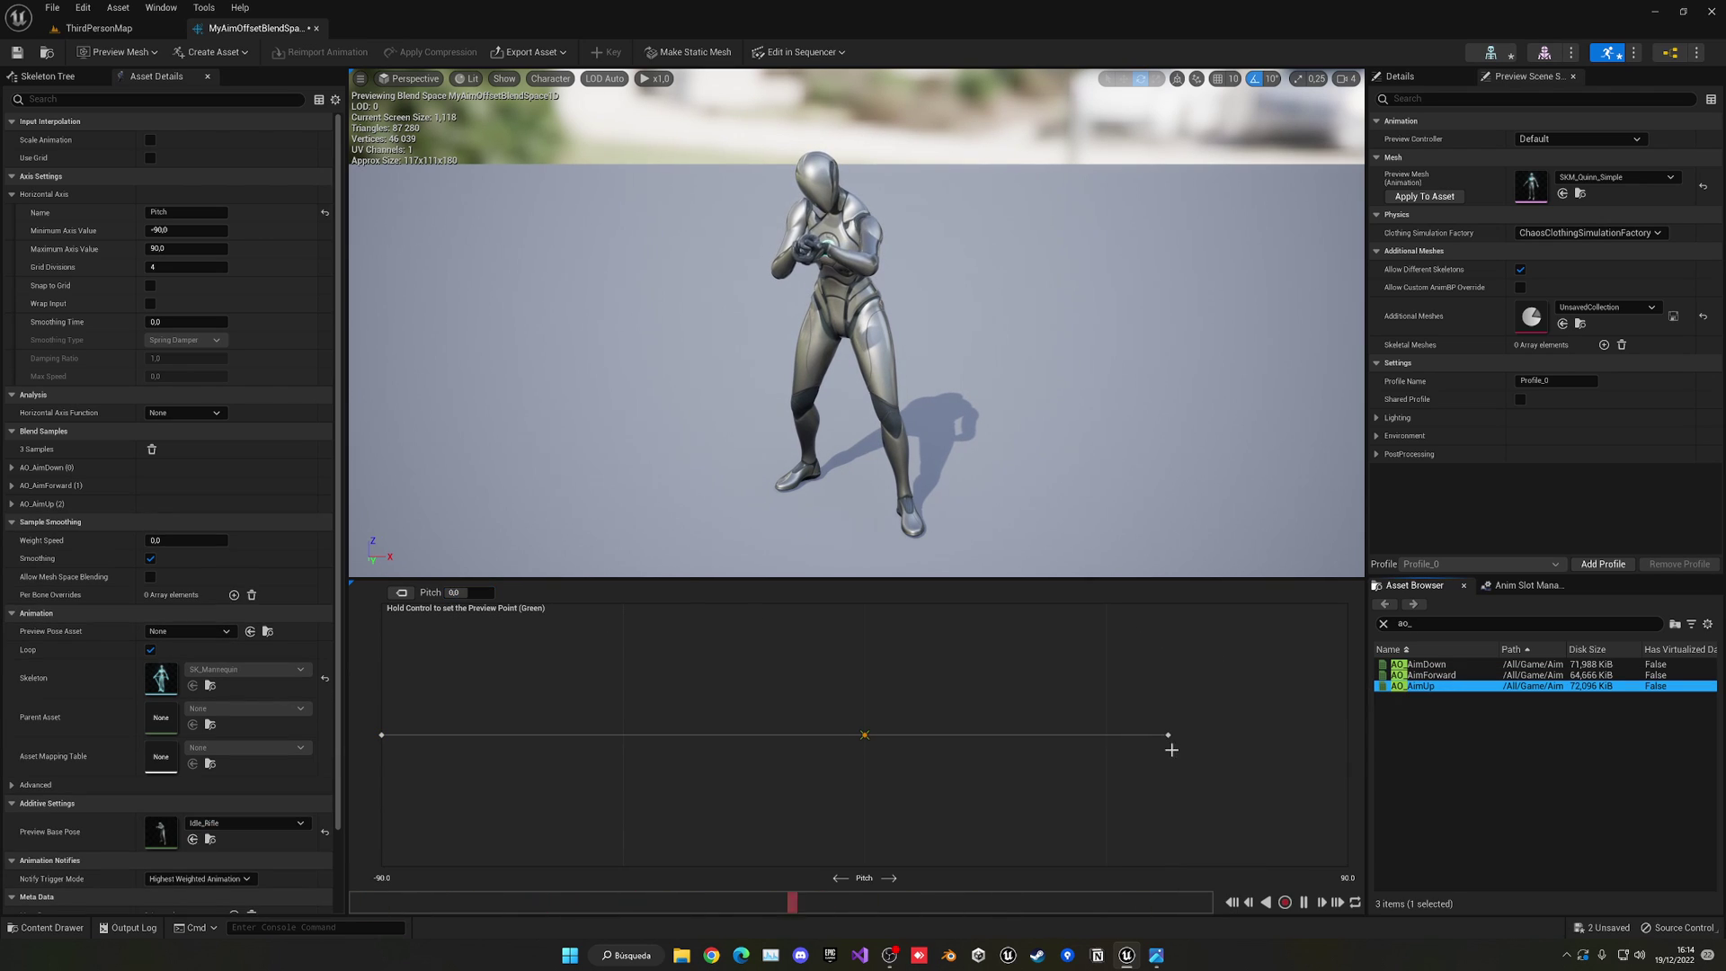
- Preview the blend between the poses along the pitch axis, then save and close the aim offset
{"action": "key", "text": "ctrl"}
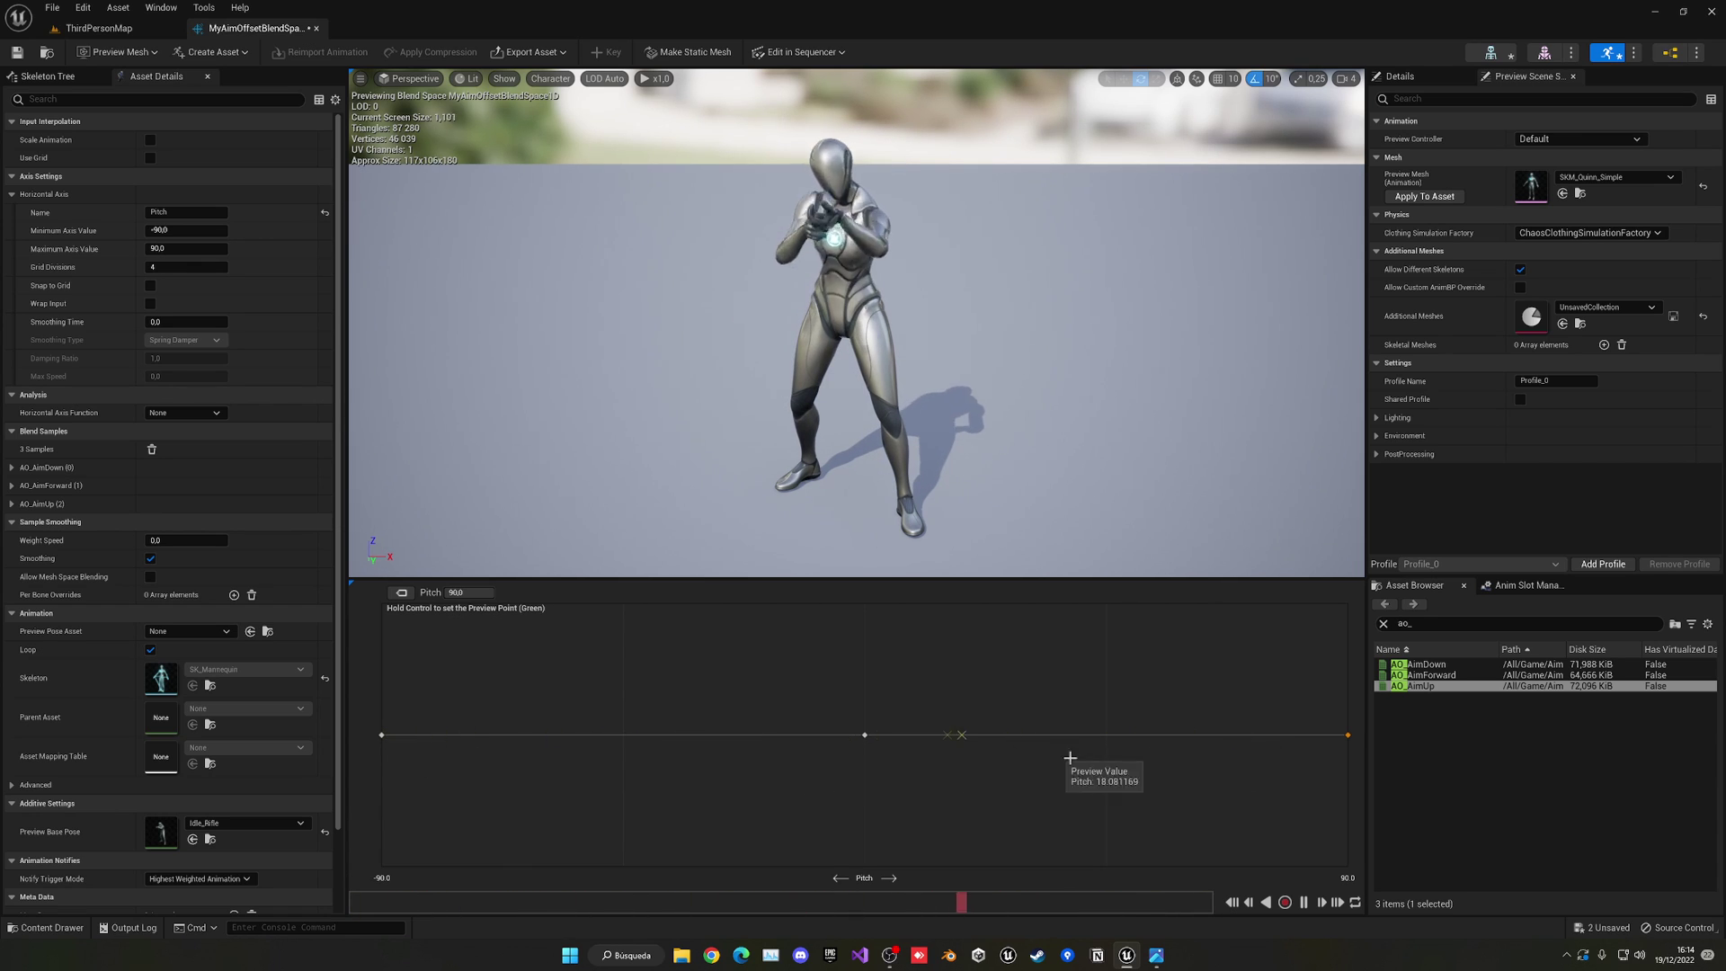
{"action": "left_click", "coordinate": [16, 51]}
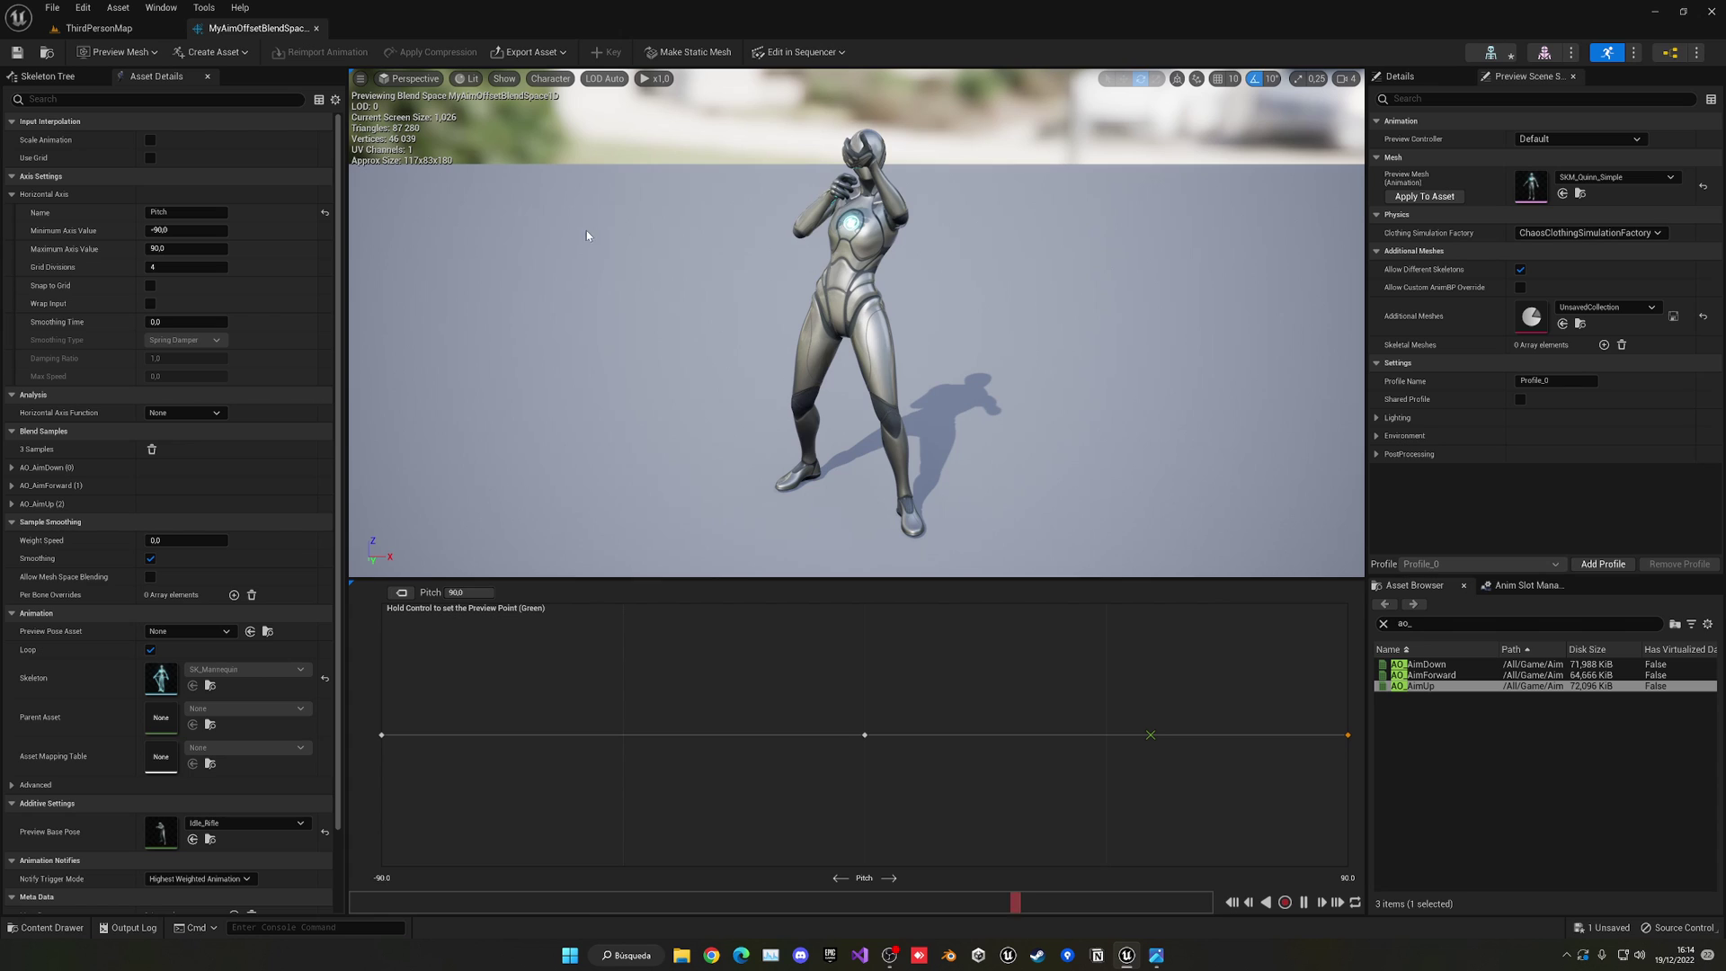
{"action": "middle_click", "coordinate": [274, 32]}
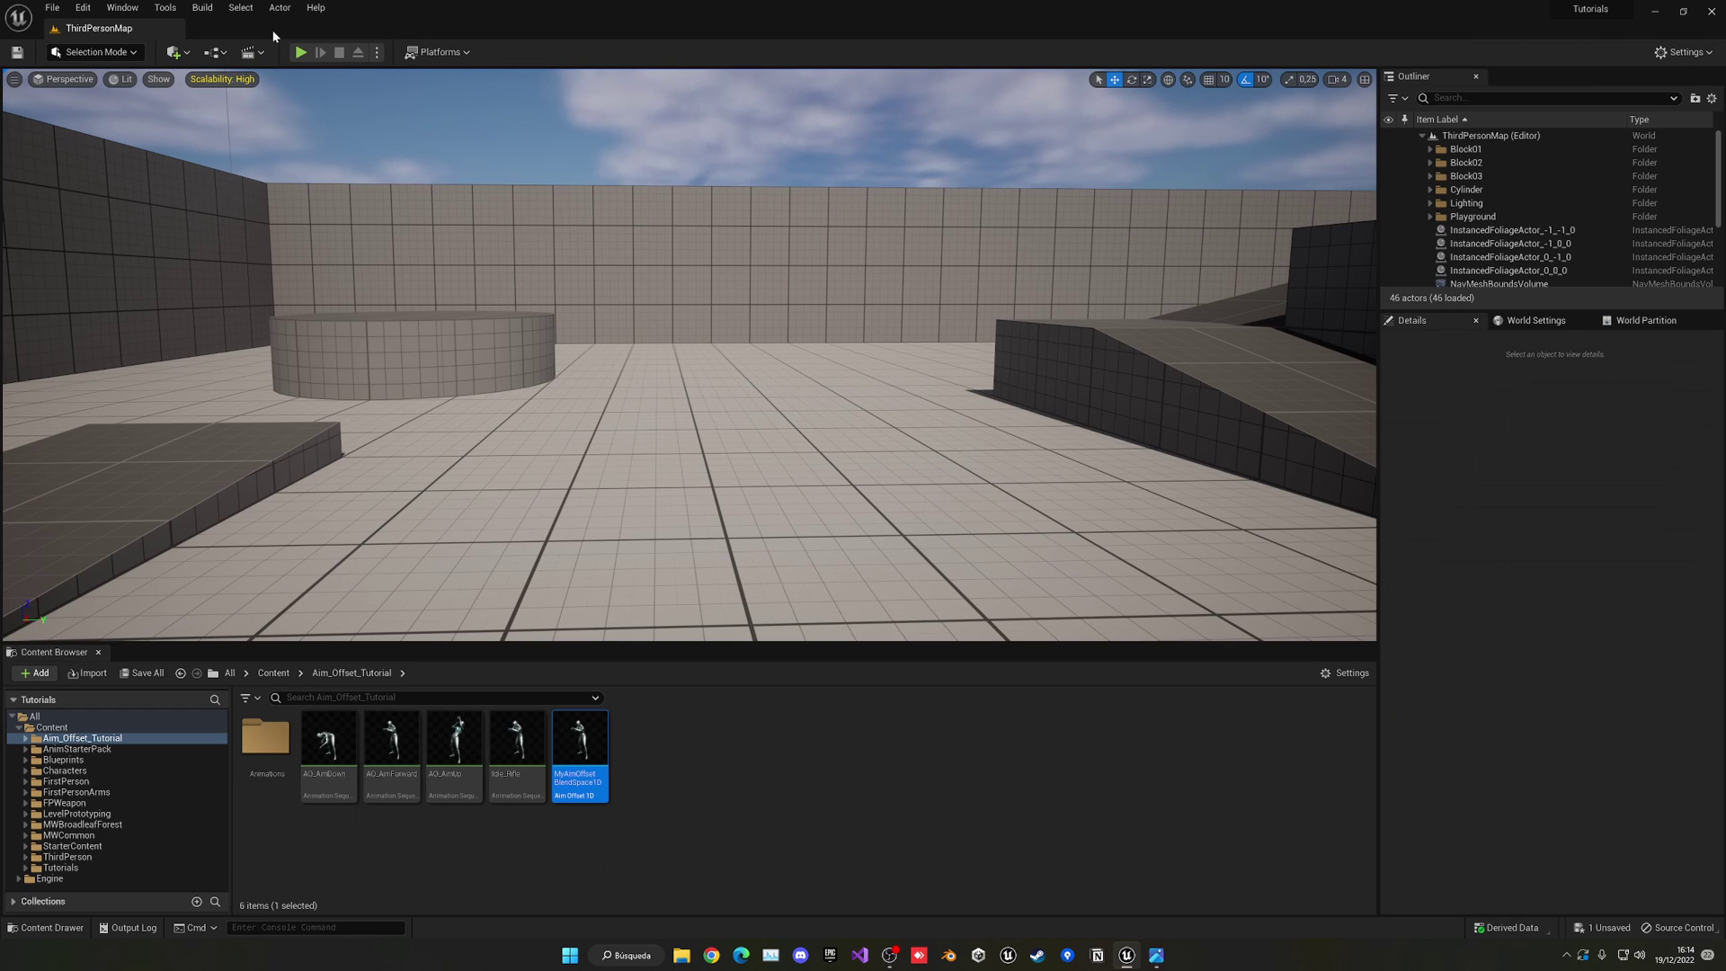
- Open BP_ThirdPersonCharacter from the ThirdPerson Blueprints folder and check which animation class its Mesh component uses
{"action": "left_click", "coordinate": [729, 795]}
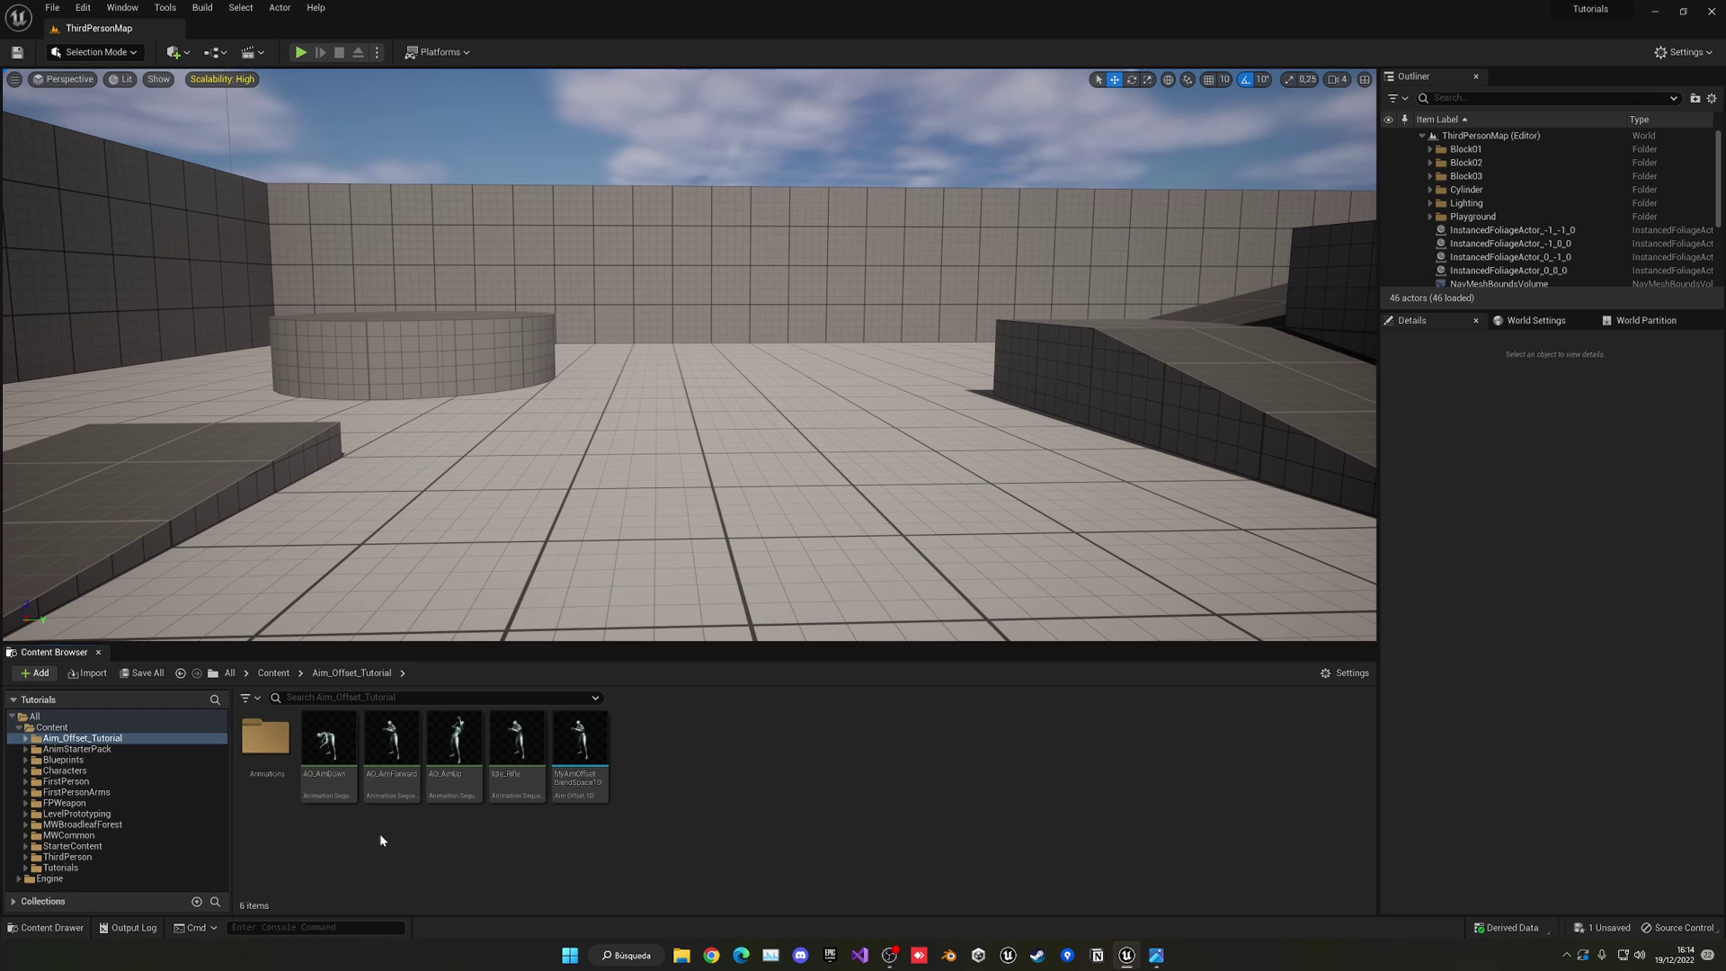
{"action": "double_click", "coordinate": [280, 786]}
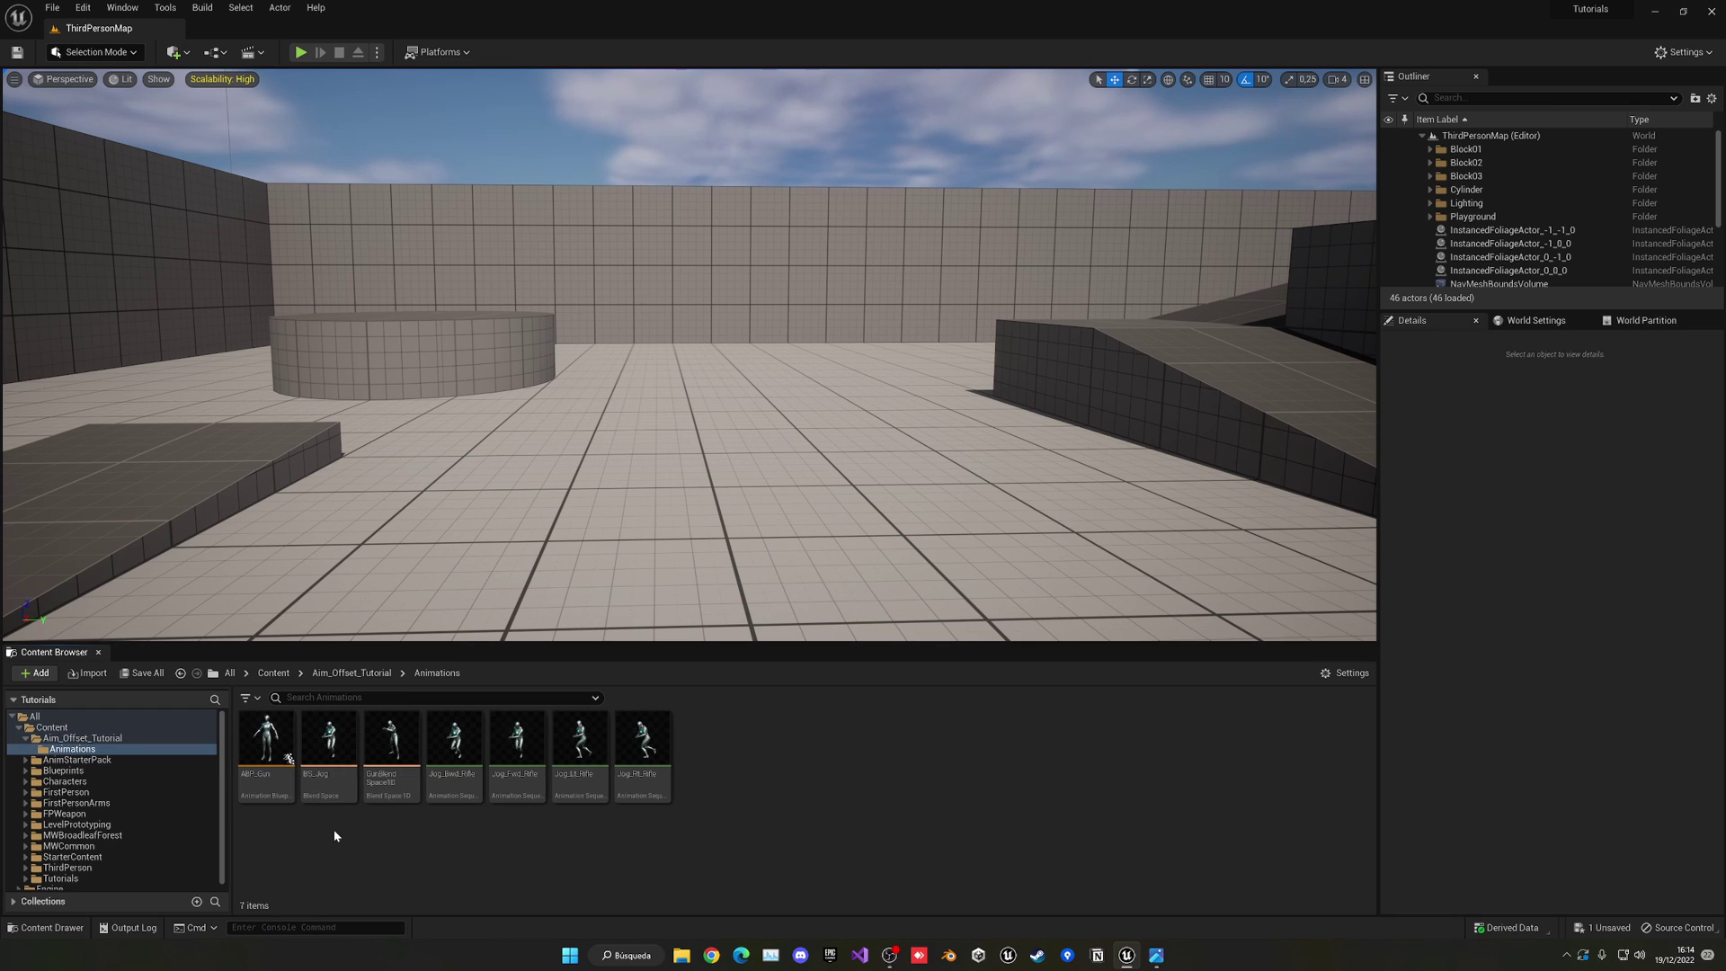
{"action": "left_click", "coordinate": [273, 672]}
{"action": "double_click", "coordinate": [978, 788]}
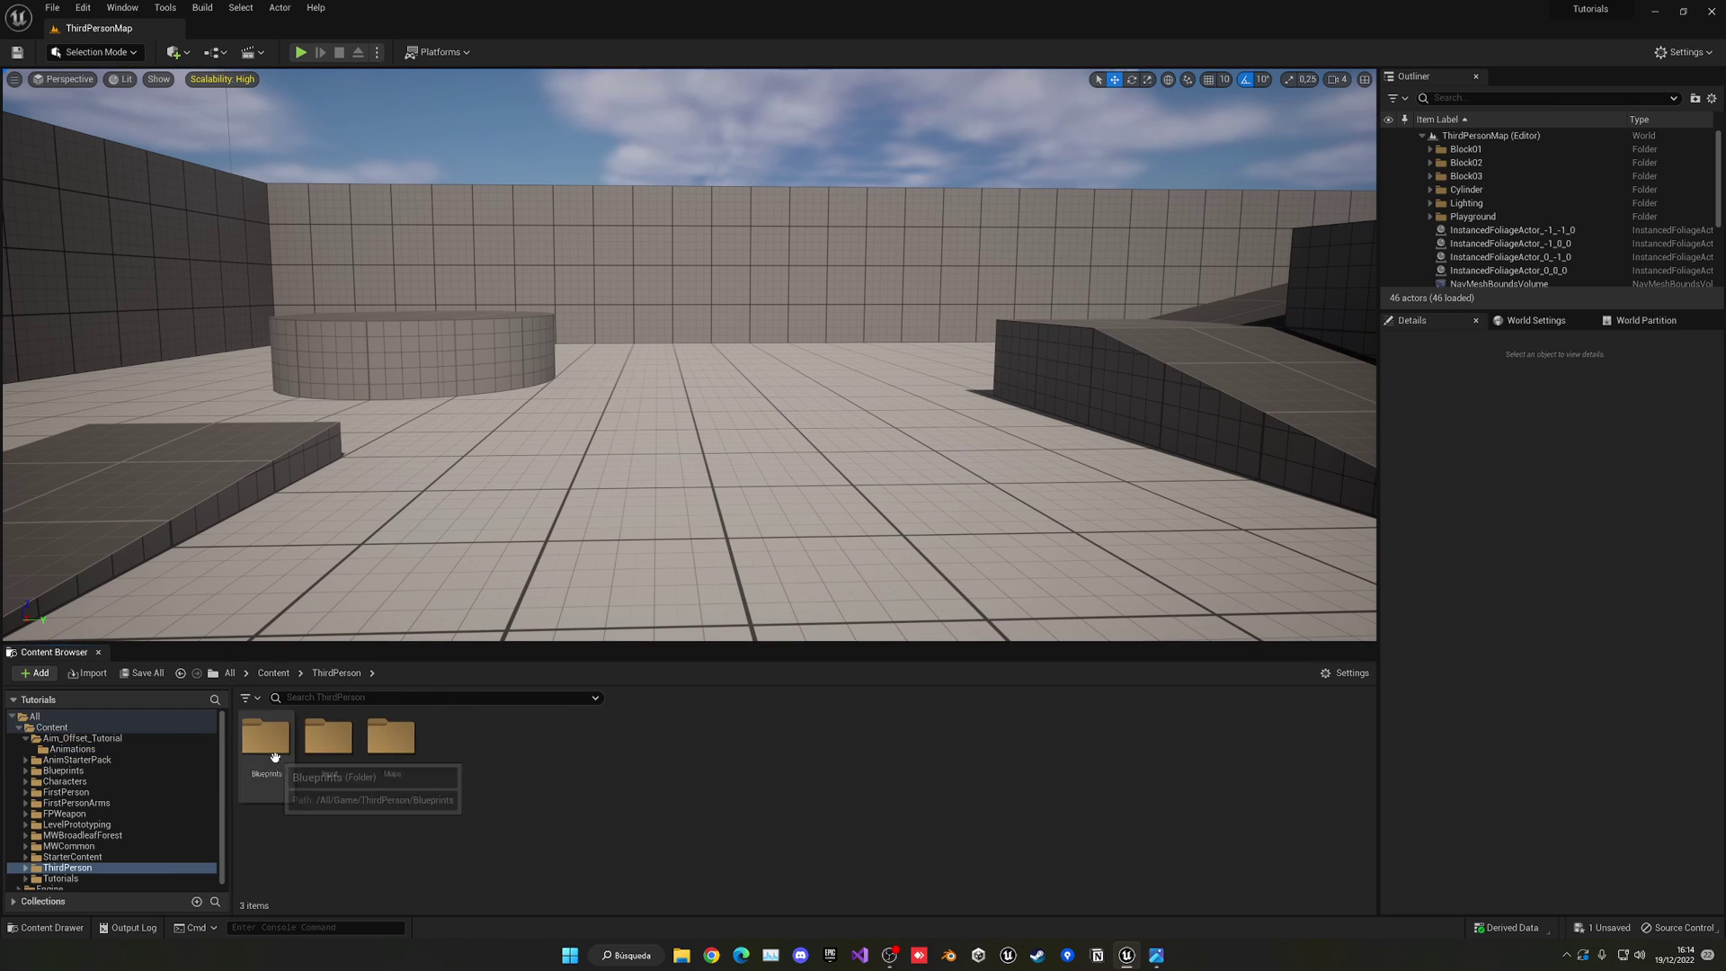
{"action": "double_click", "coordinate": [274, 755]}
{"action": "double_click", "coordinate": [285, 737]}
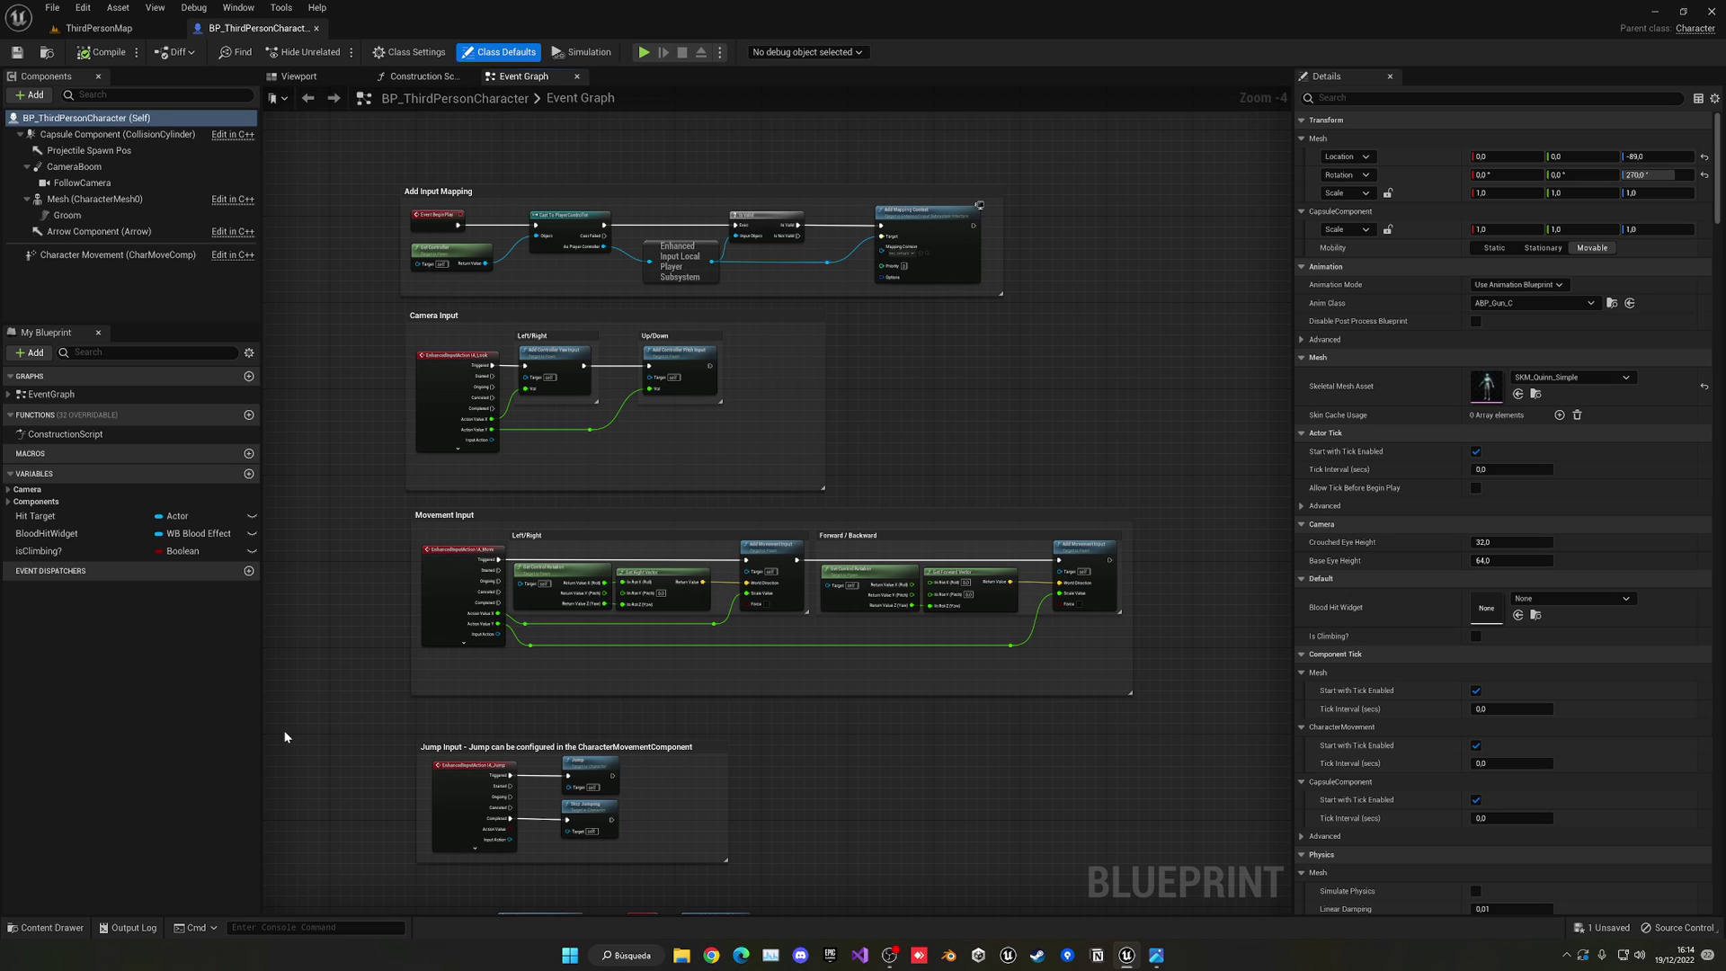
{"action": "left_click", "coordinate": [294, 78]}
{"action": "left_click", "coordinate": [100, 199]}
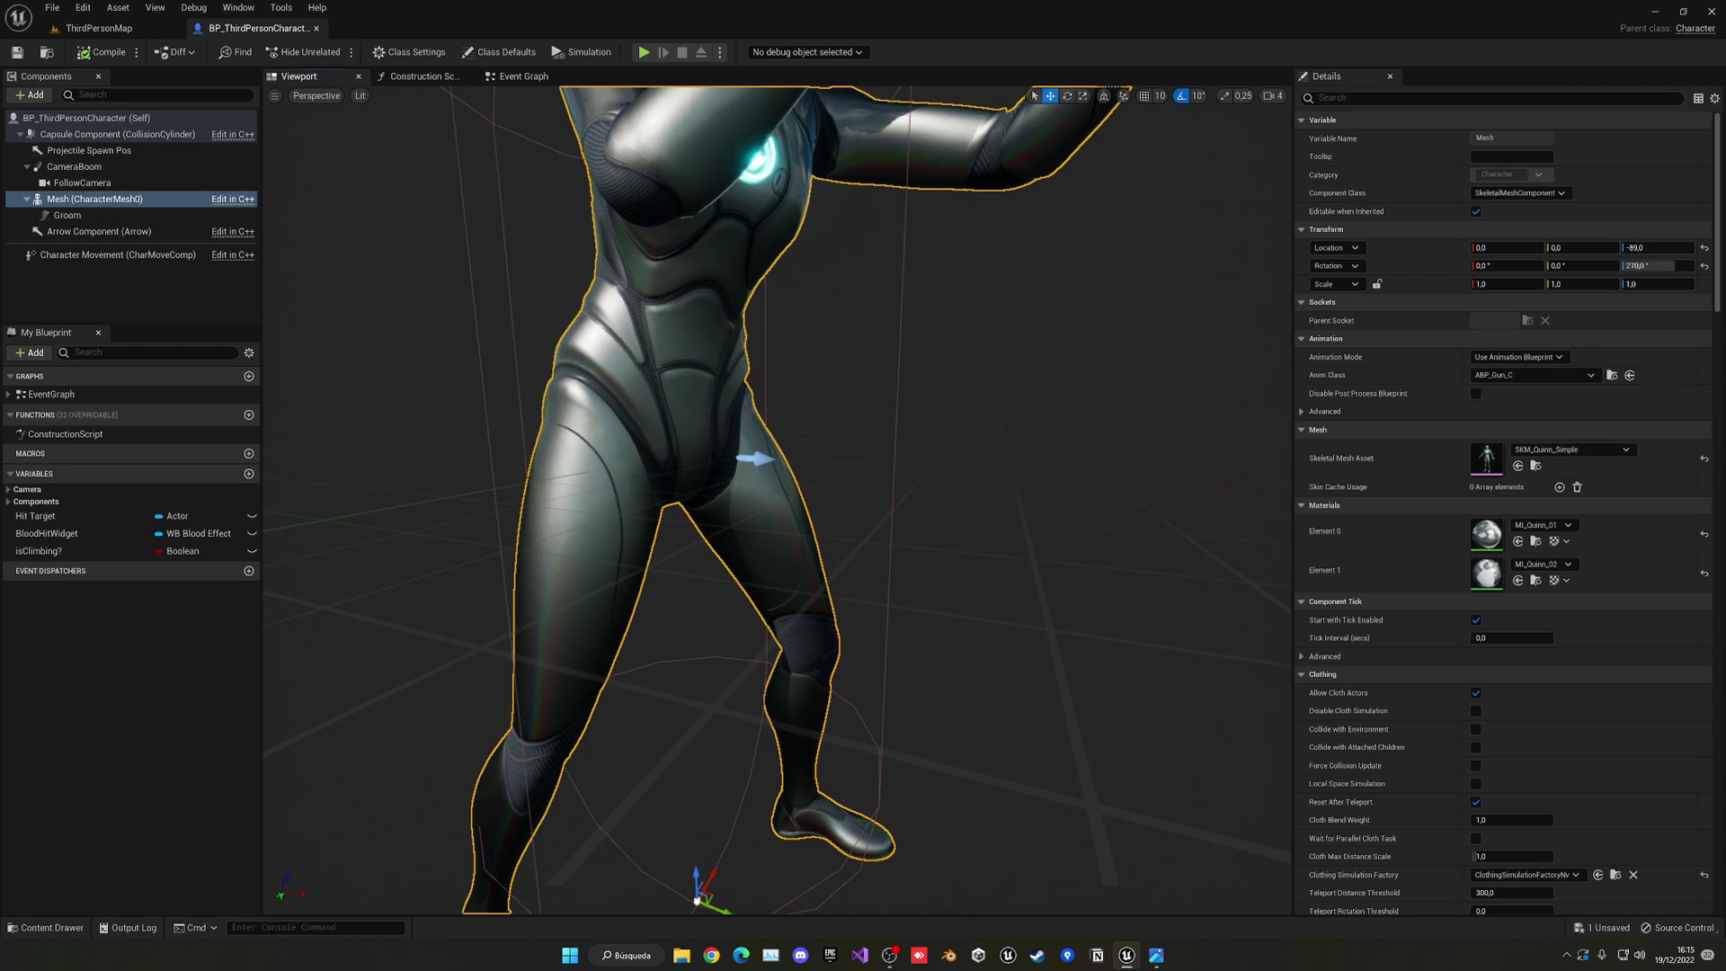
{"action": "scroll", "coordinate": [784, 361], "scroll_direction": "down", "scroll_amount": 6}
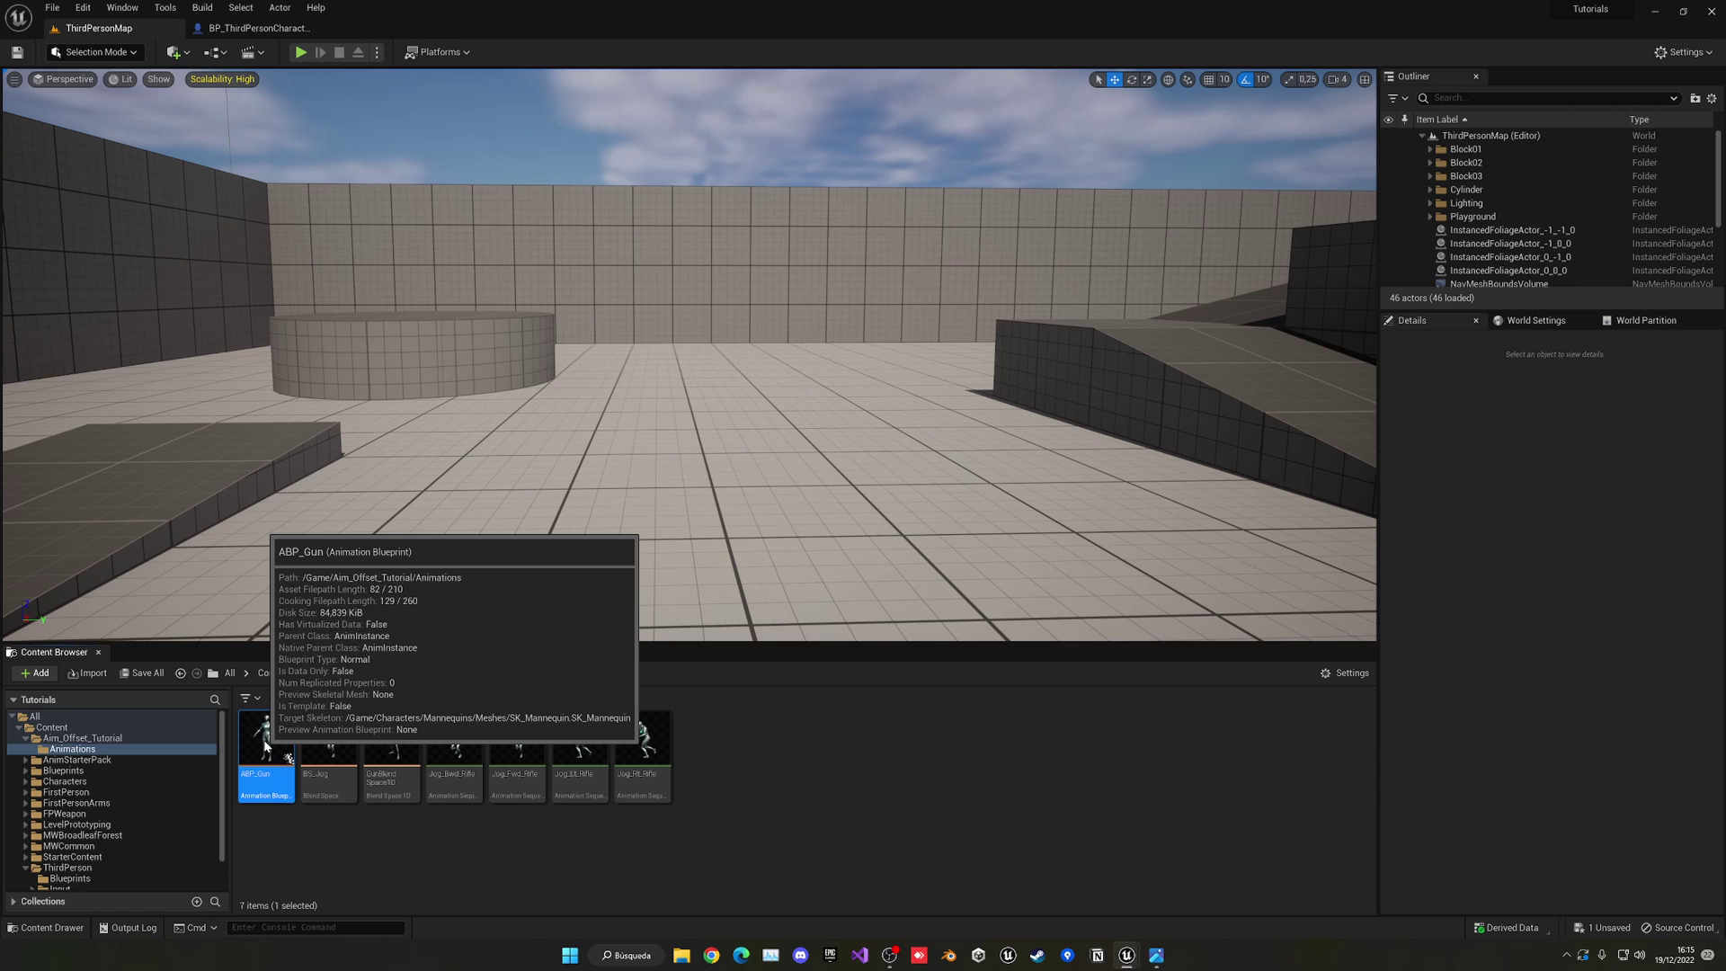
- Open the AnimGraph of ABP_Gun and move the Speed, GunBlendSpace1D and DefaultSlot nodes farther from Output Pose
{"action": "double_click", "coordinate": [263, 737]}
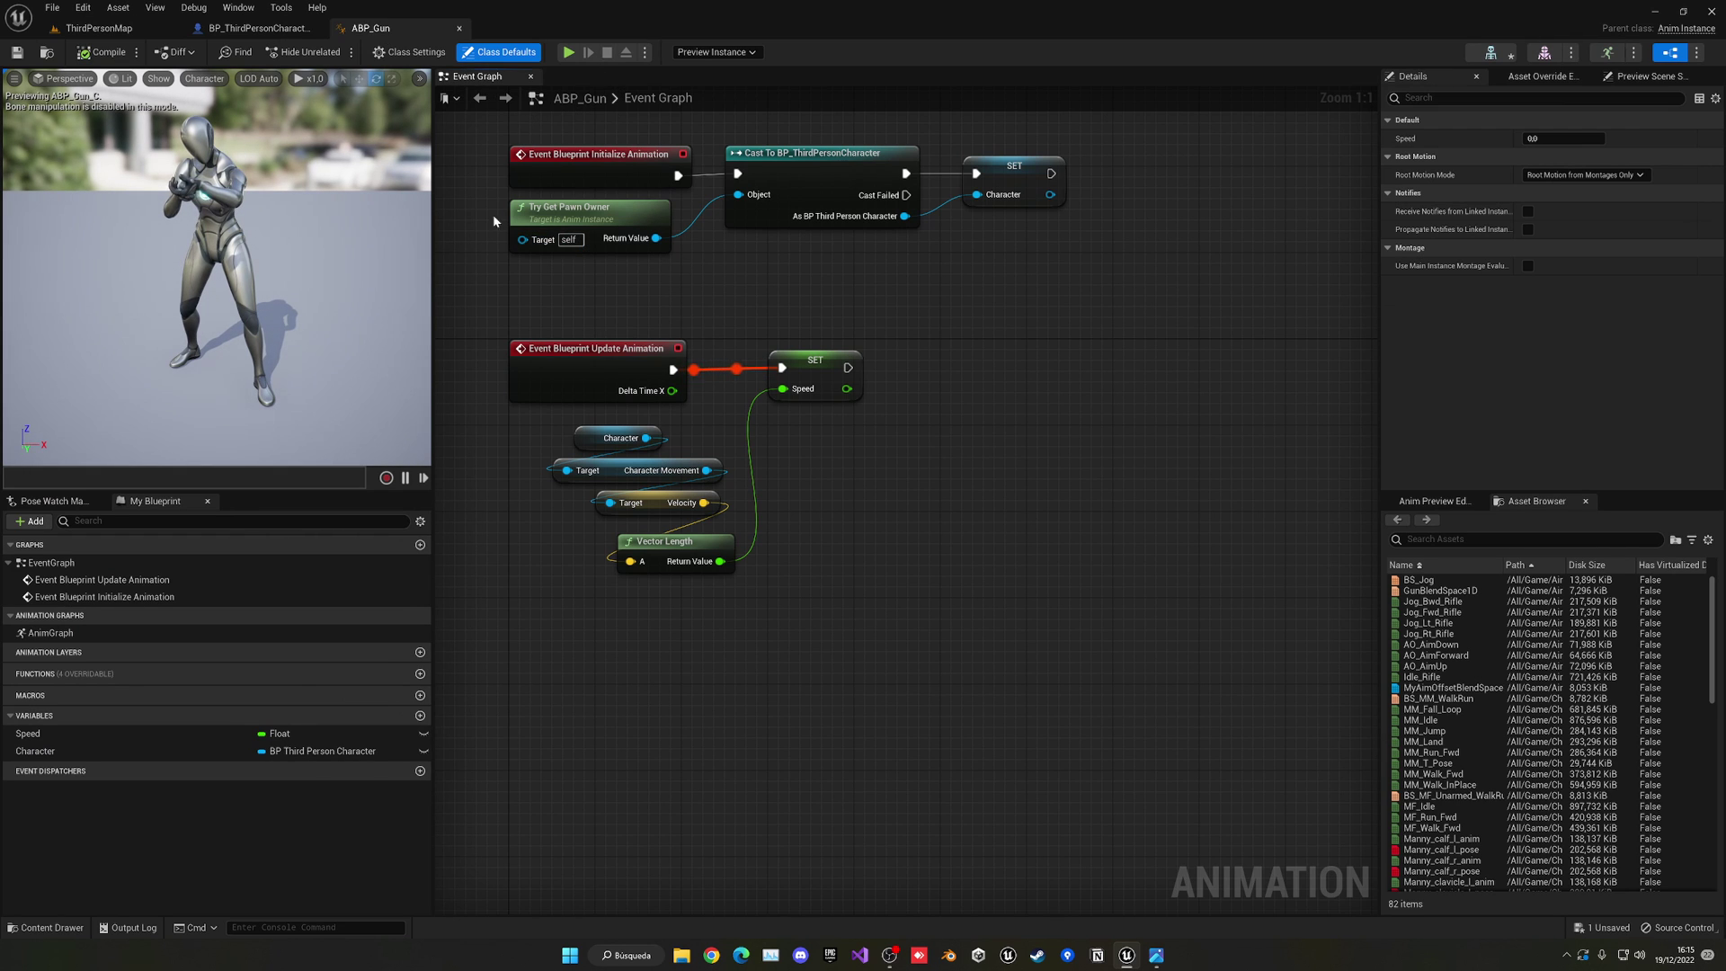
{"action": "double_click", "coordinate": [51, 633]}
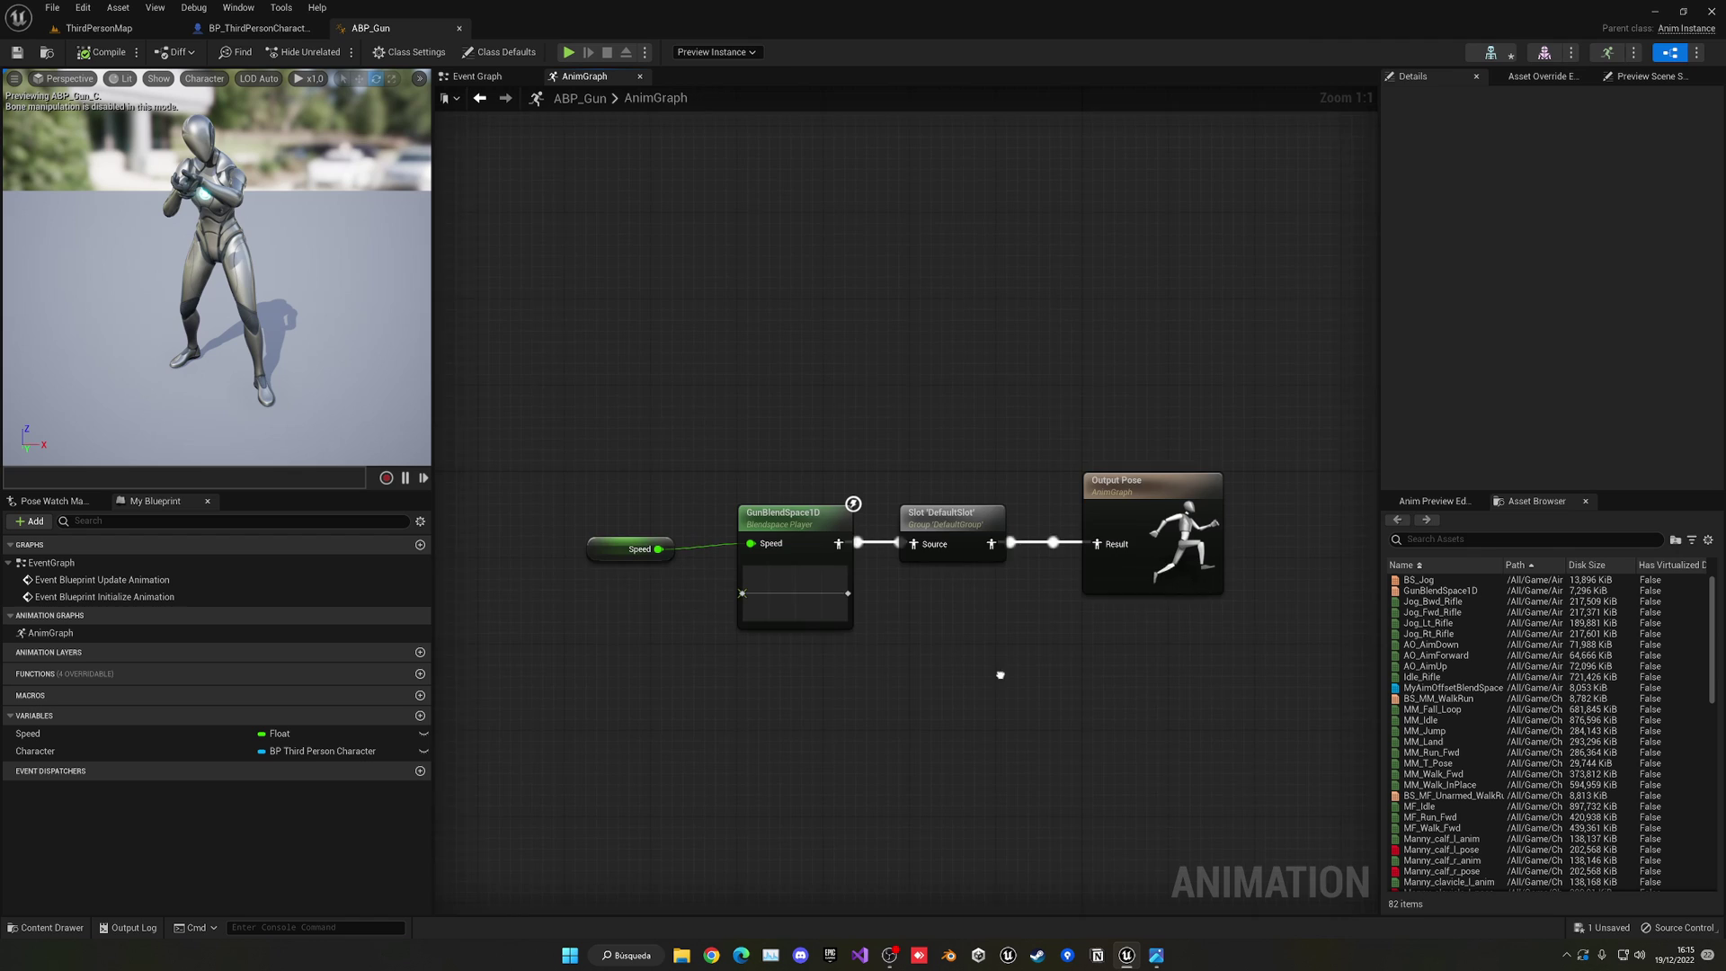
{"action": "left_click_drag", "start_coordinate": [551, 454], "coordinate": [967, 699]}
{"action": "left_click_drag", "start_coordinate": [936, 532], "coordinate": [752, 533]}
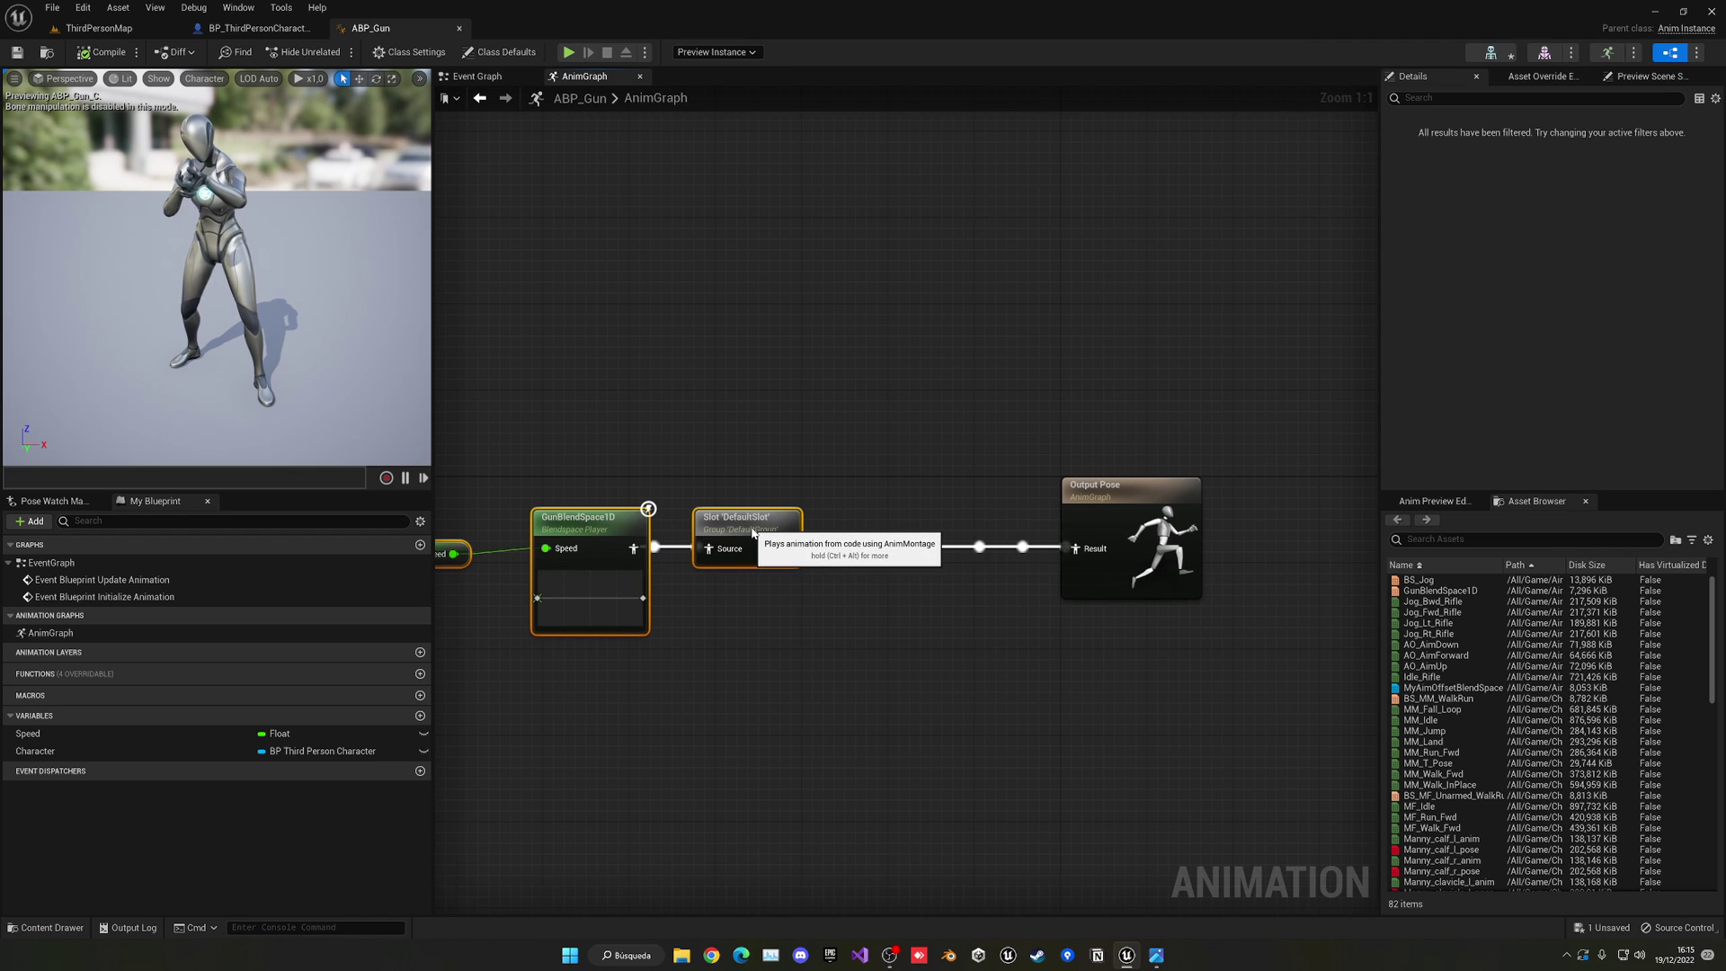
{"action": "left_click", "coordinate": [925, 500]}
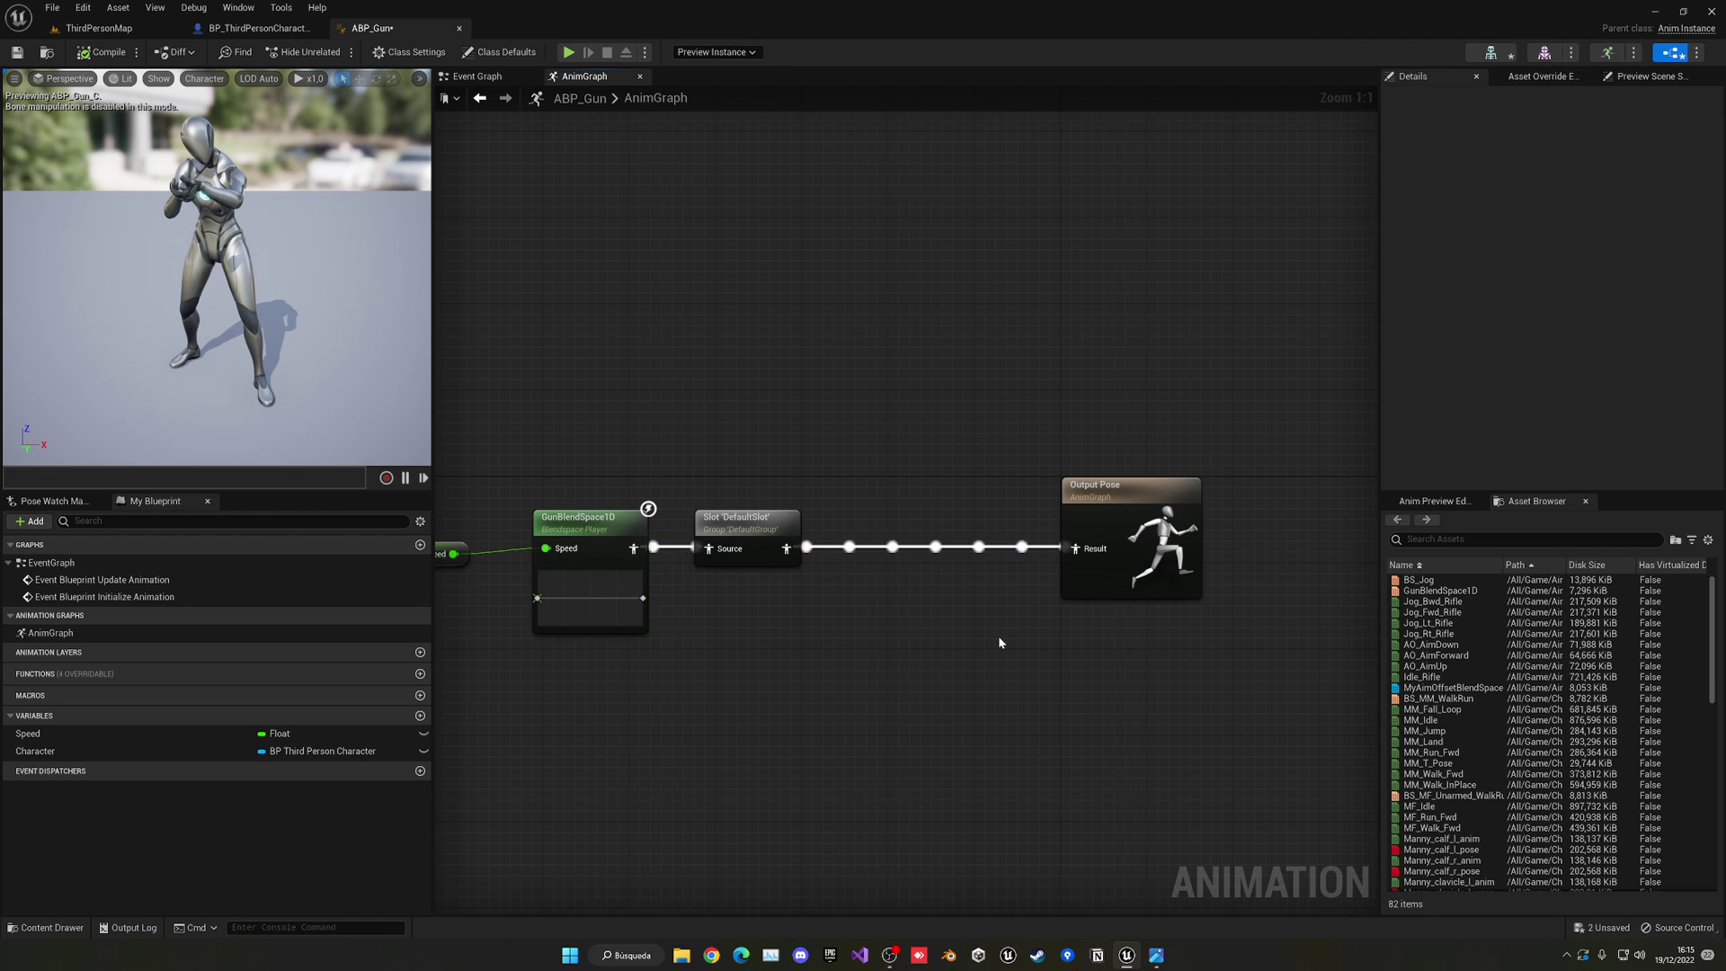
- Add MyAimOffsetBlendSpace1D to the AnimGraph, feeding the DefaultSlot into its Base Pose and its output into Output Pose
{"action": "left_click_drag", "start_coordinate": [1452, 688], "coordinate": [910, 510]}
{"action": "left_click_drag", "start_coordinate": [786, 548], "coordinate": [892, 564]}
{"action": "left_click_drag", "start_coordinate": [931, 505], "coordinate": [1050, 539]}
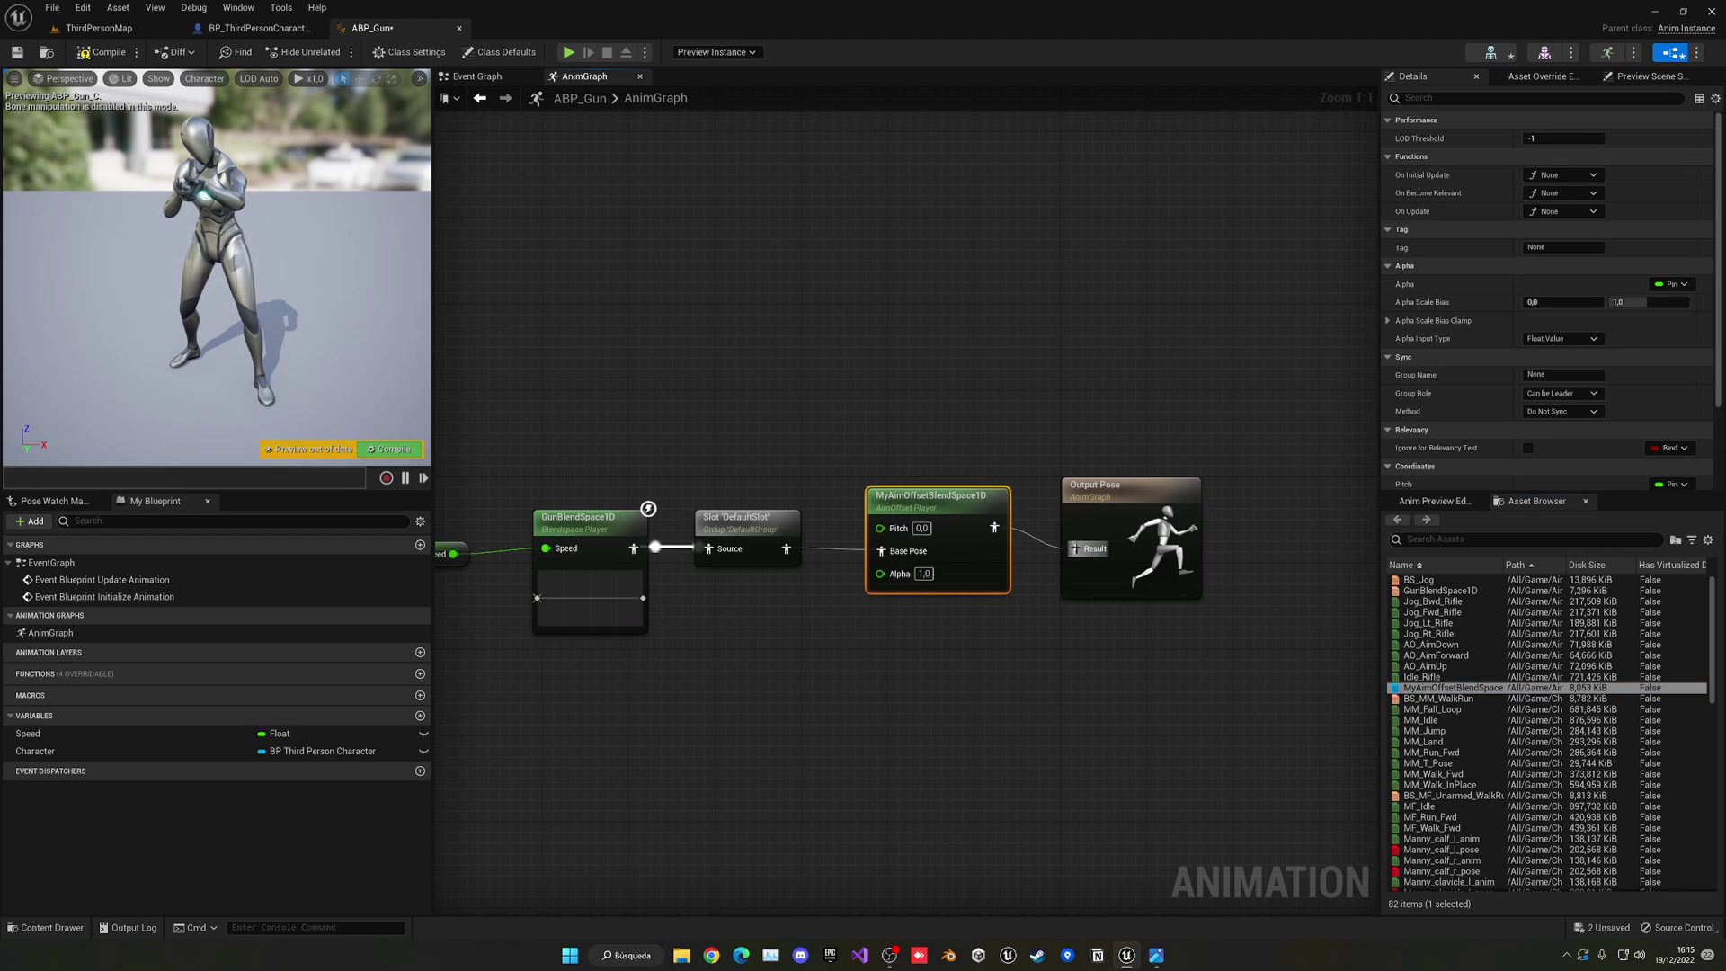
{"action": "left_click", "coordinate": [1111, 516]}
{"action": "left_click", "coordinate": [972, 677]}
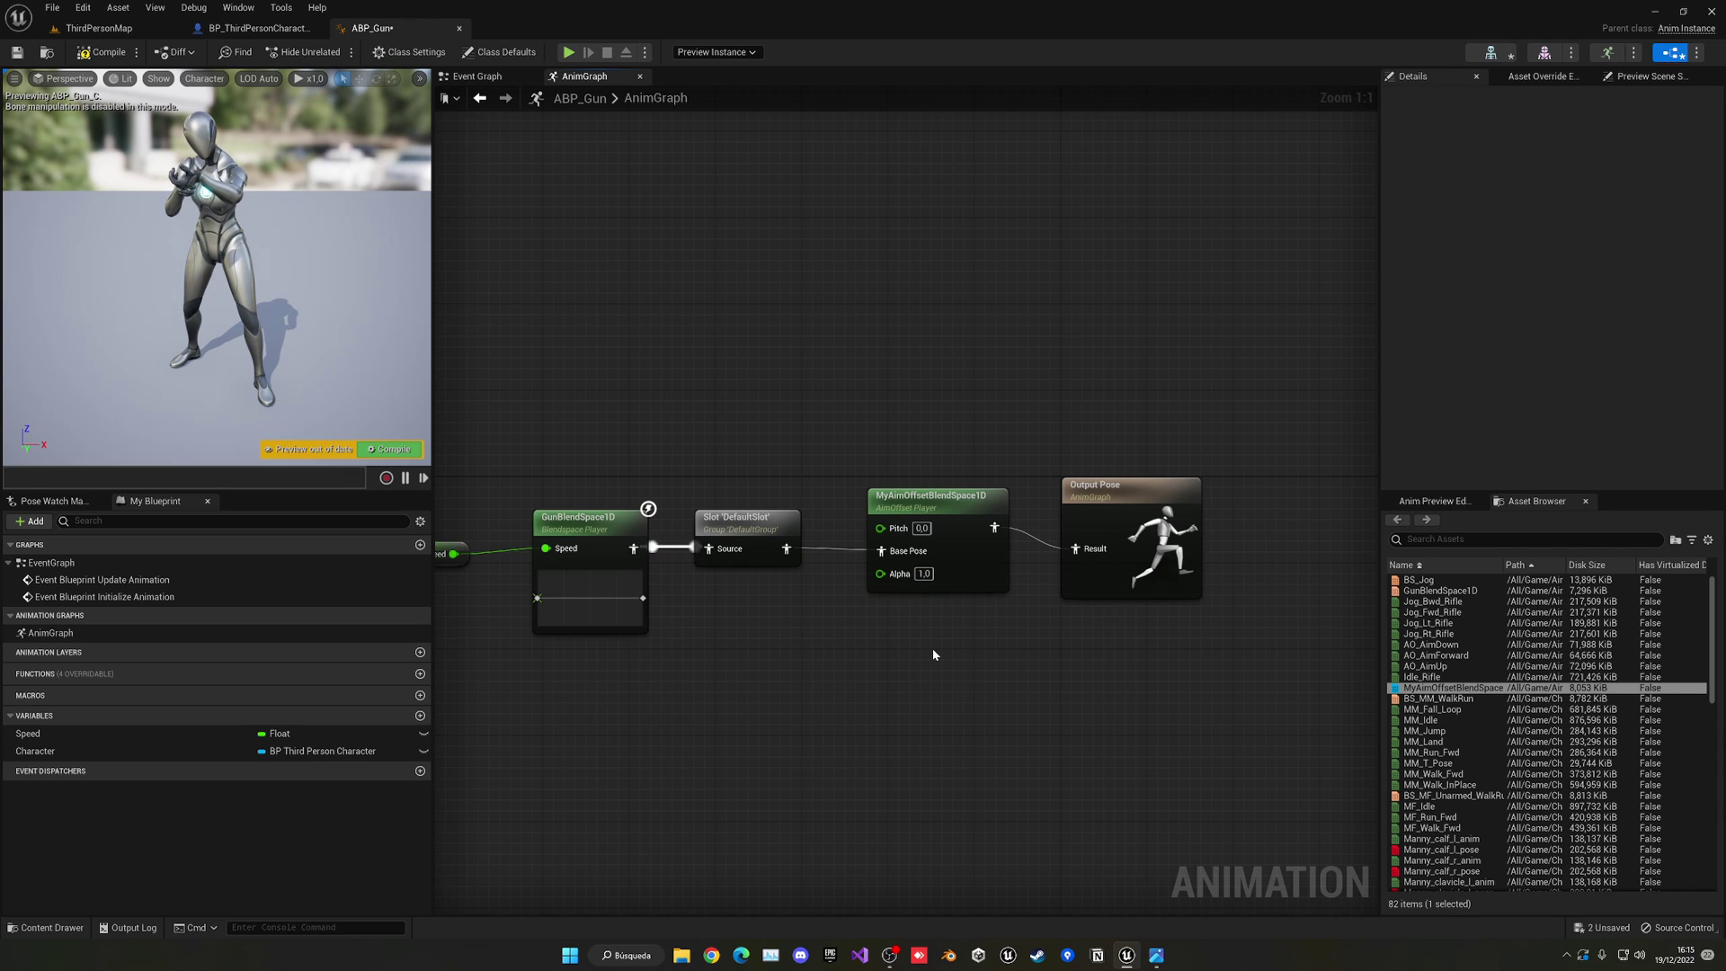
- Promote the aim offset's Pitch input to a variable, place its node above the DefaultSlot and compile the blueprint
{"action": "right_click", "coordinate": [884, 528]}
{"action": "left_click", "coordinate": [908, 555]}
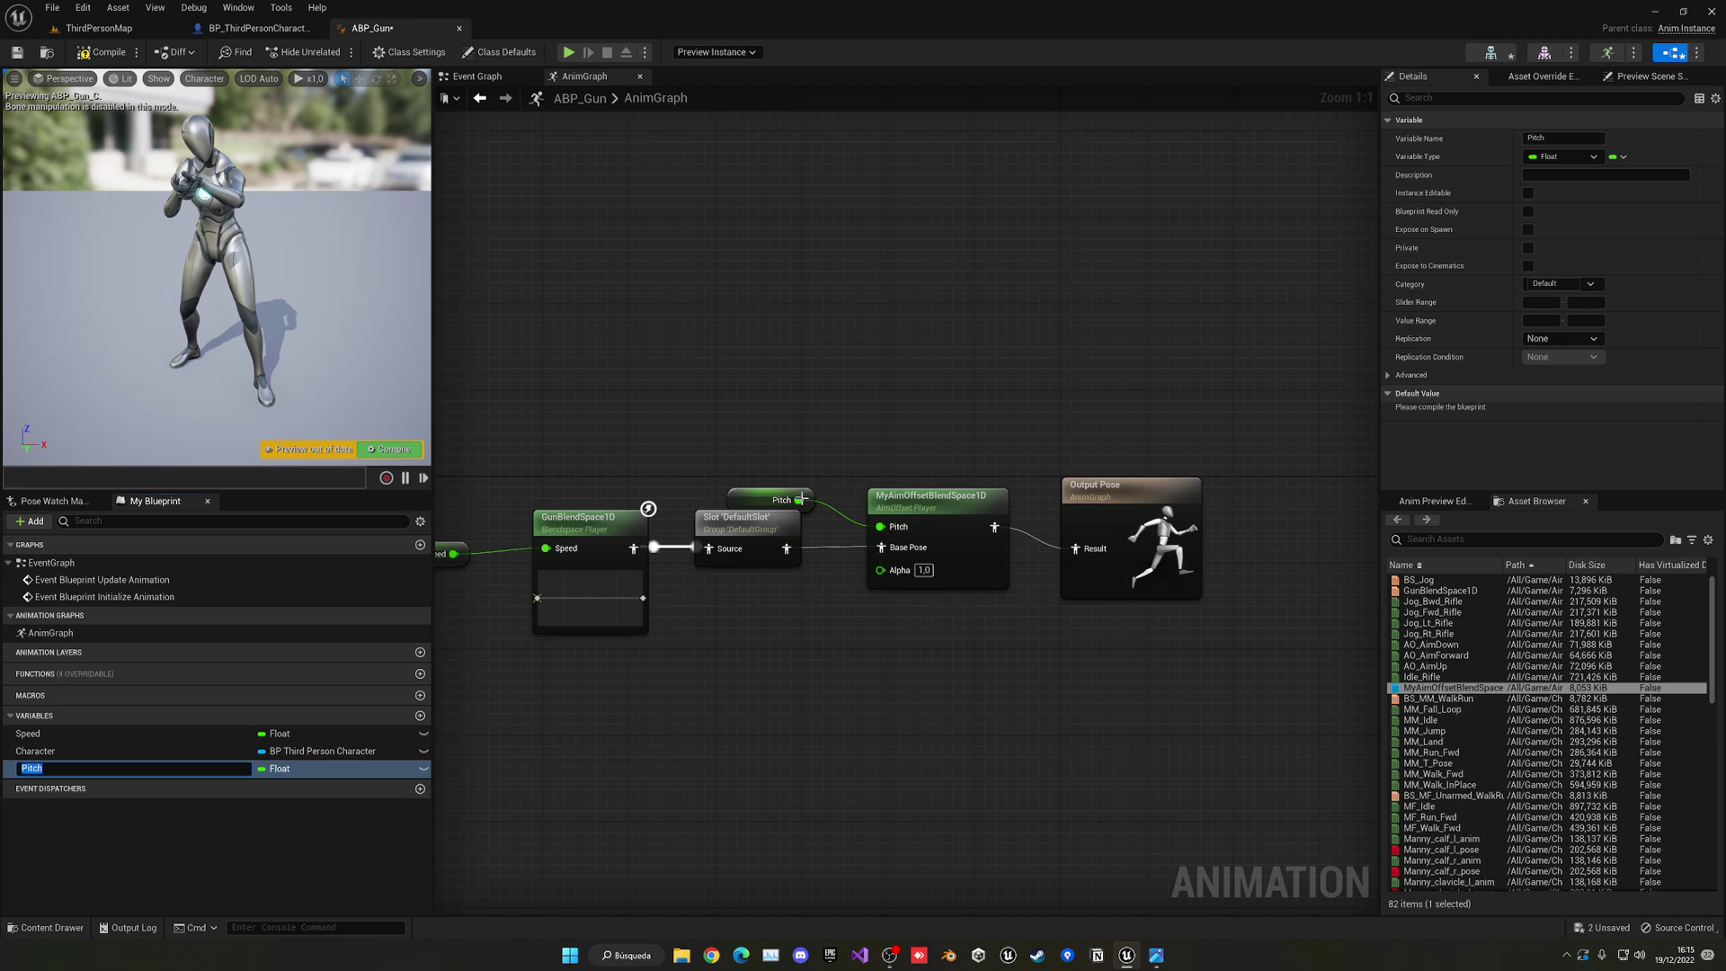
{"action": "left_click_drag", "start_coordinate": [793, 491], "coordinate": [808, 471]}
{"action": "left_click", "coordinate": [104, 54]}
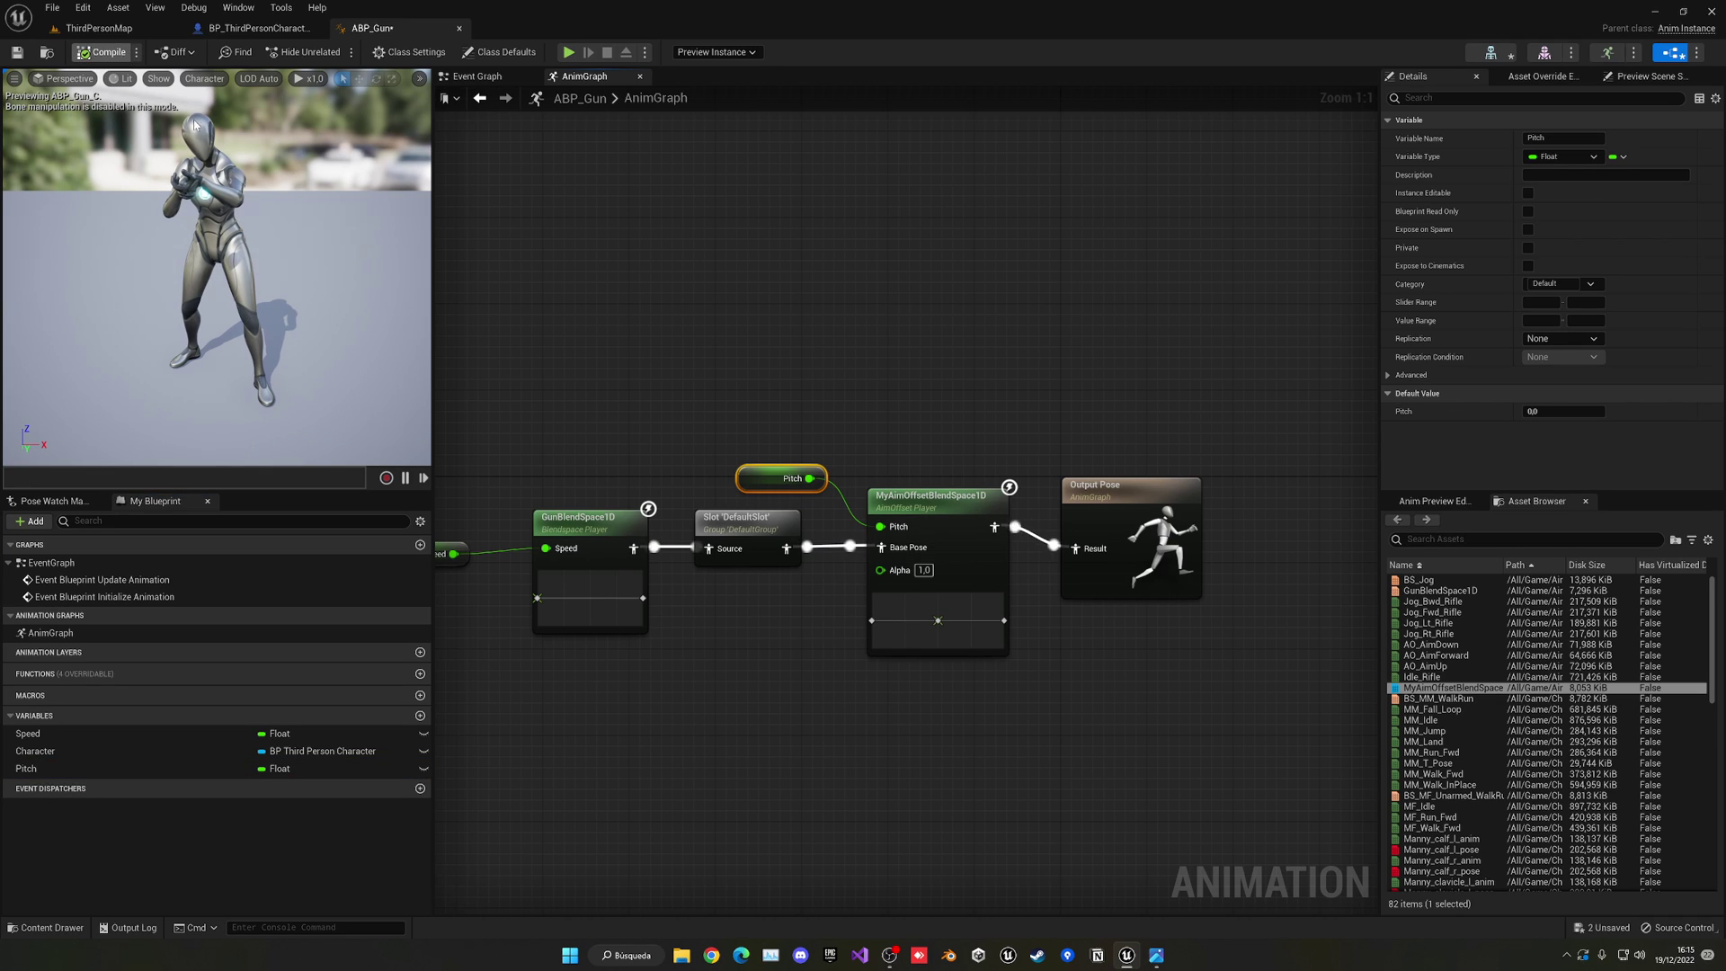
- Test the aim offset with a Pitch default value of 90, then restore it to 0 and compile
{"action": "left_click", "coordinate": [1563, 411]}
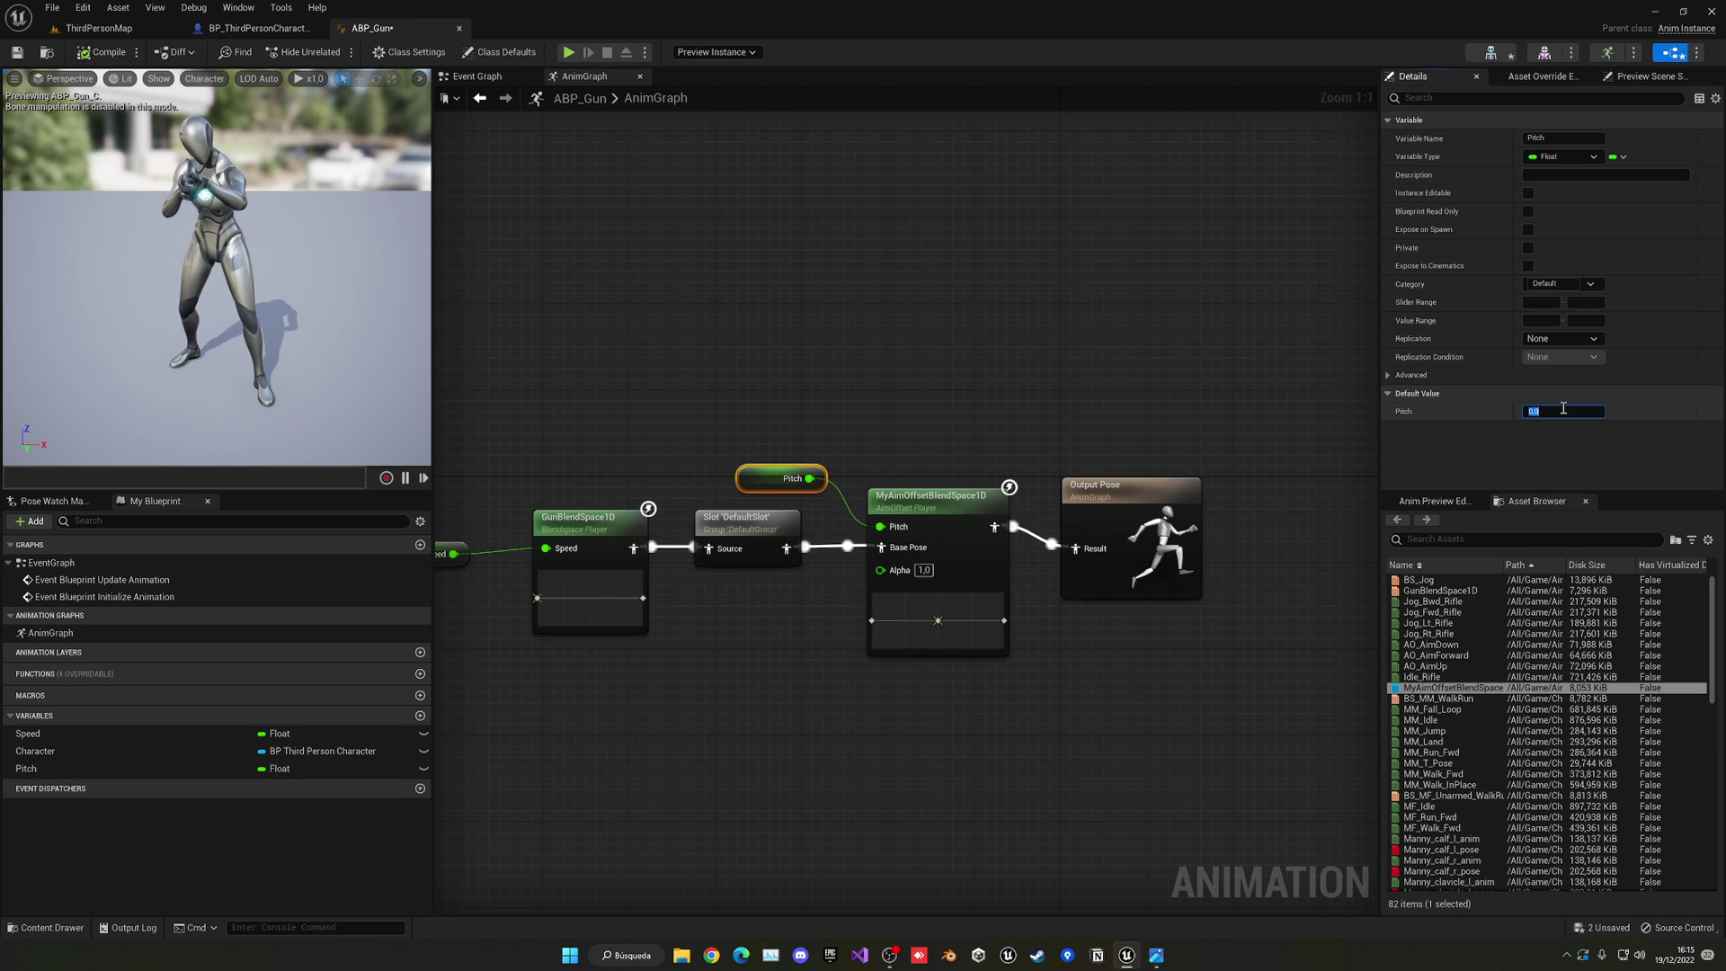
{"action": "type", "text": "90"}
{"action": "key", "text": "Return"}
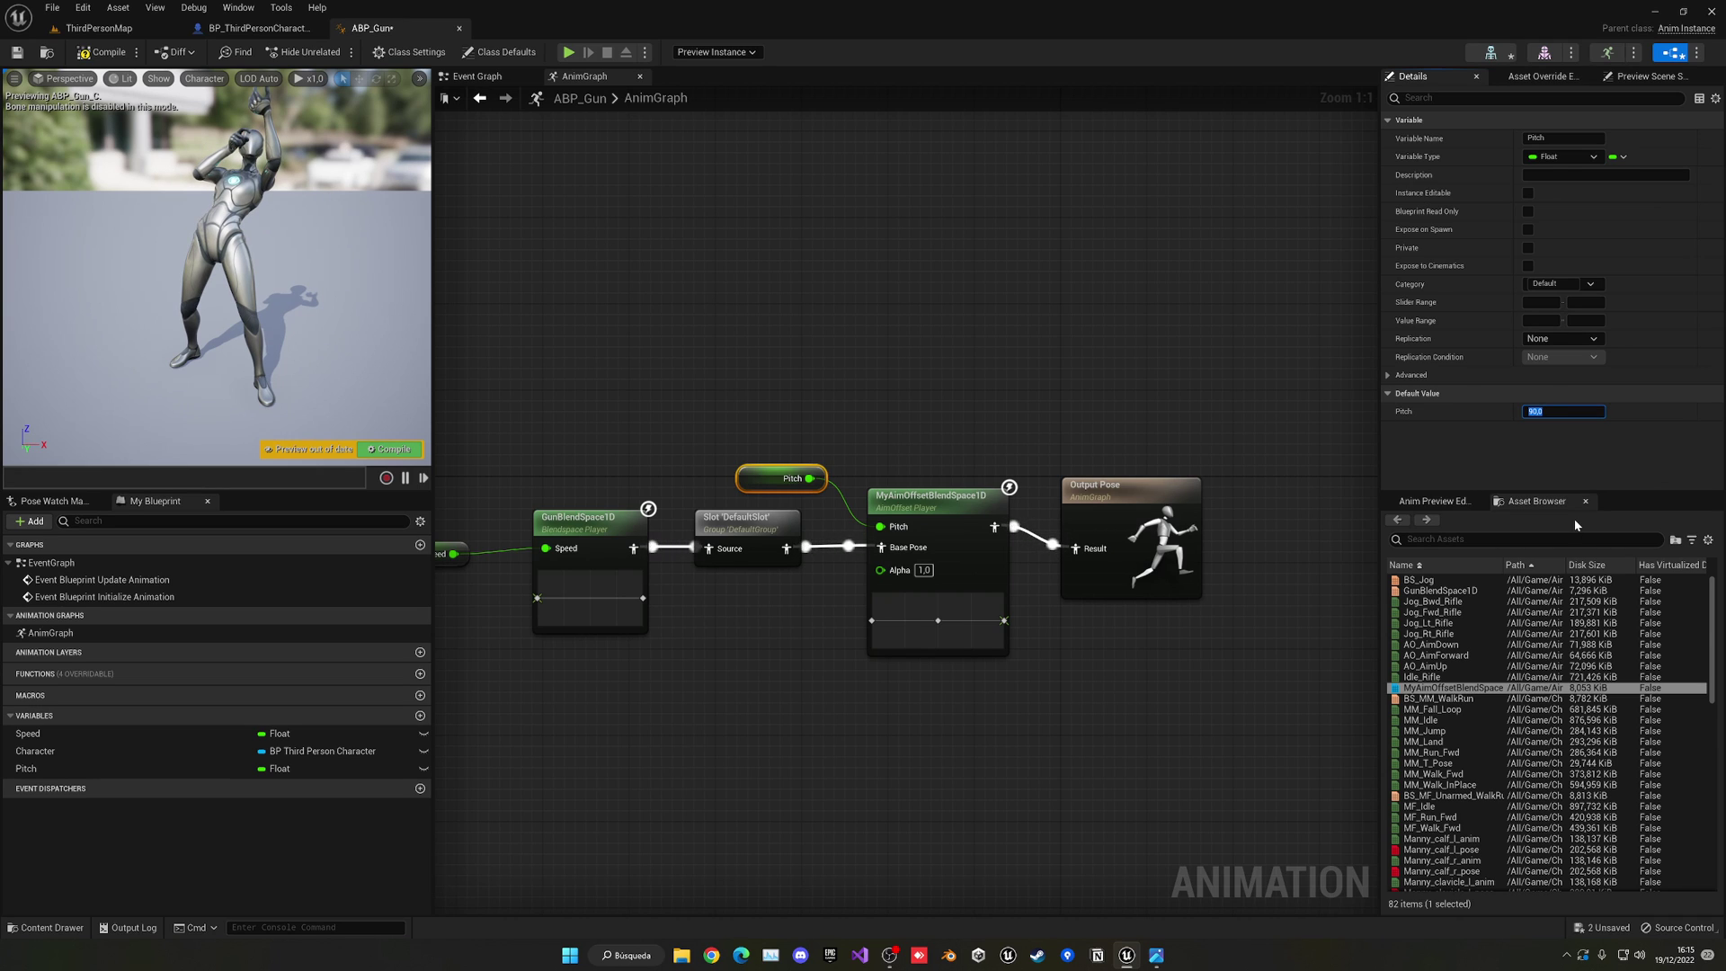
{"action": "type", "text": "0"}
{"action": "key", "text": "Return"}
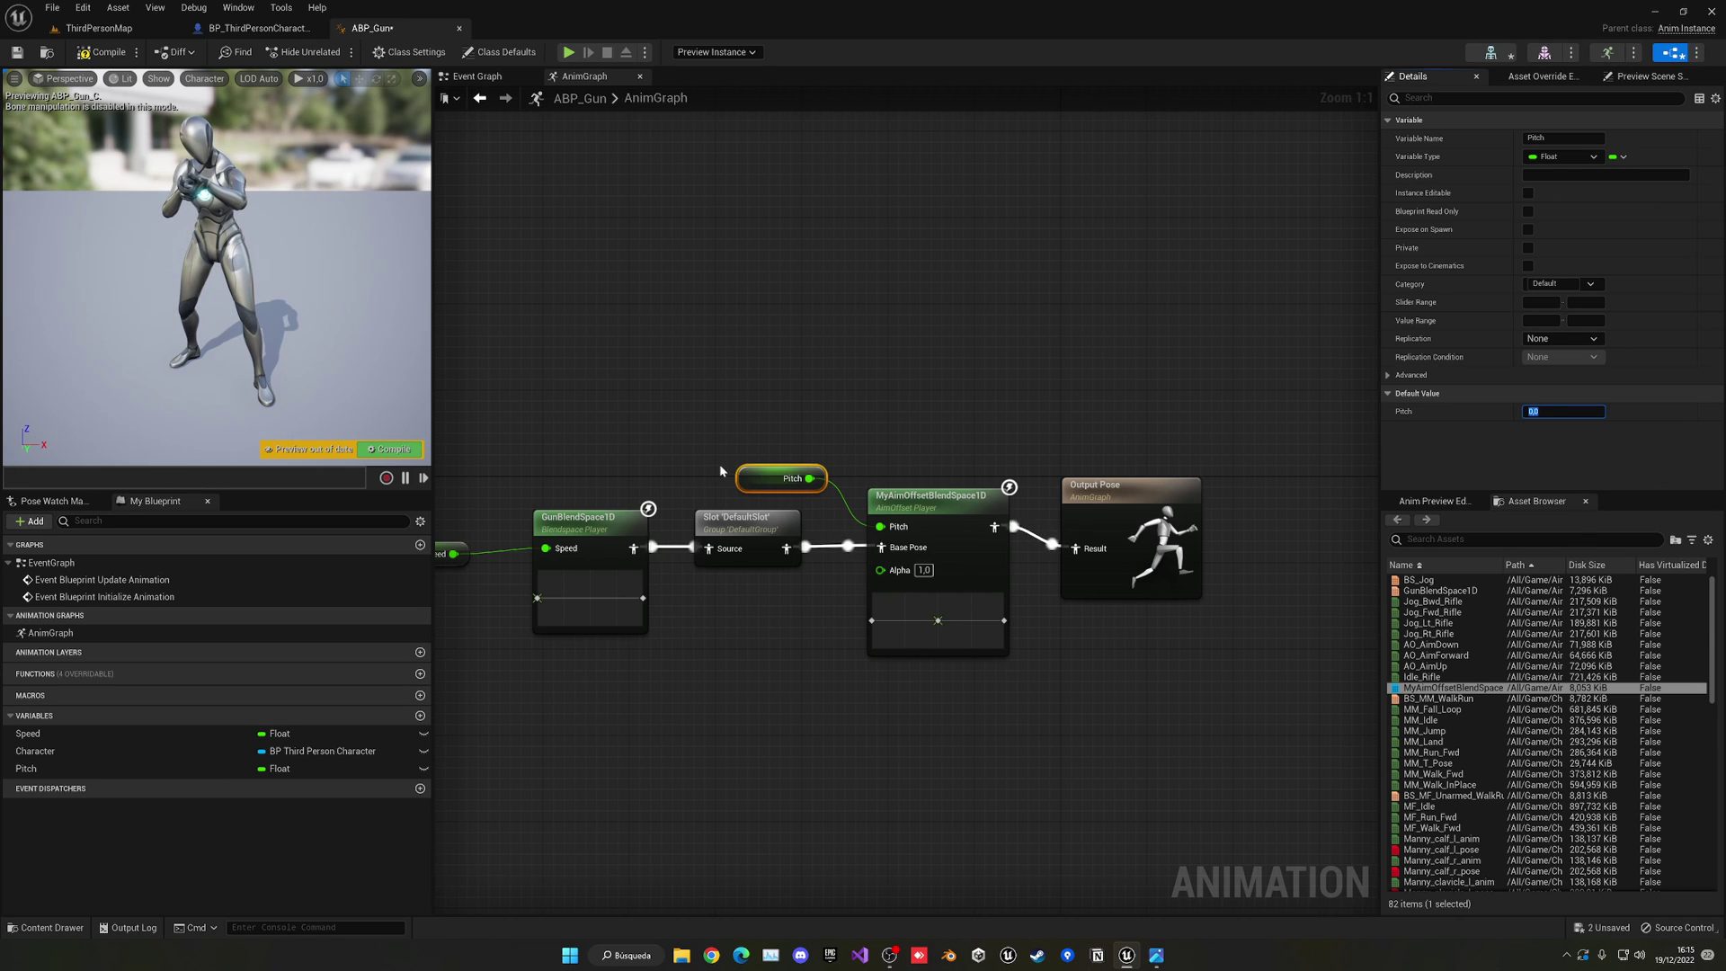
{"action": "left_click", "coordinate": [101, 51]}
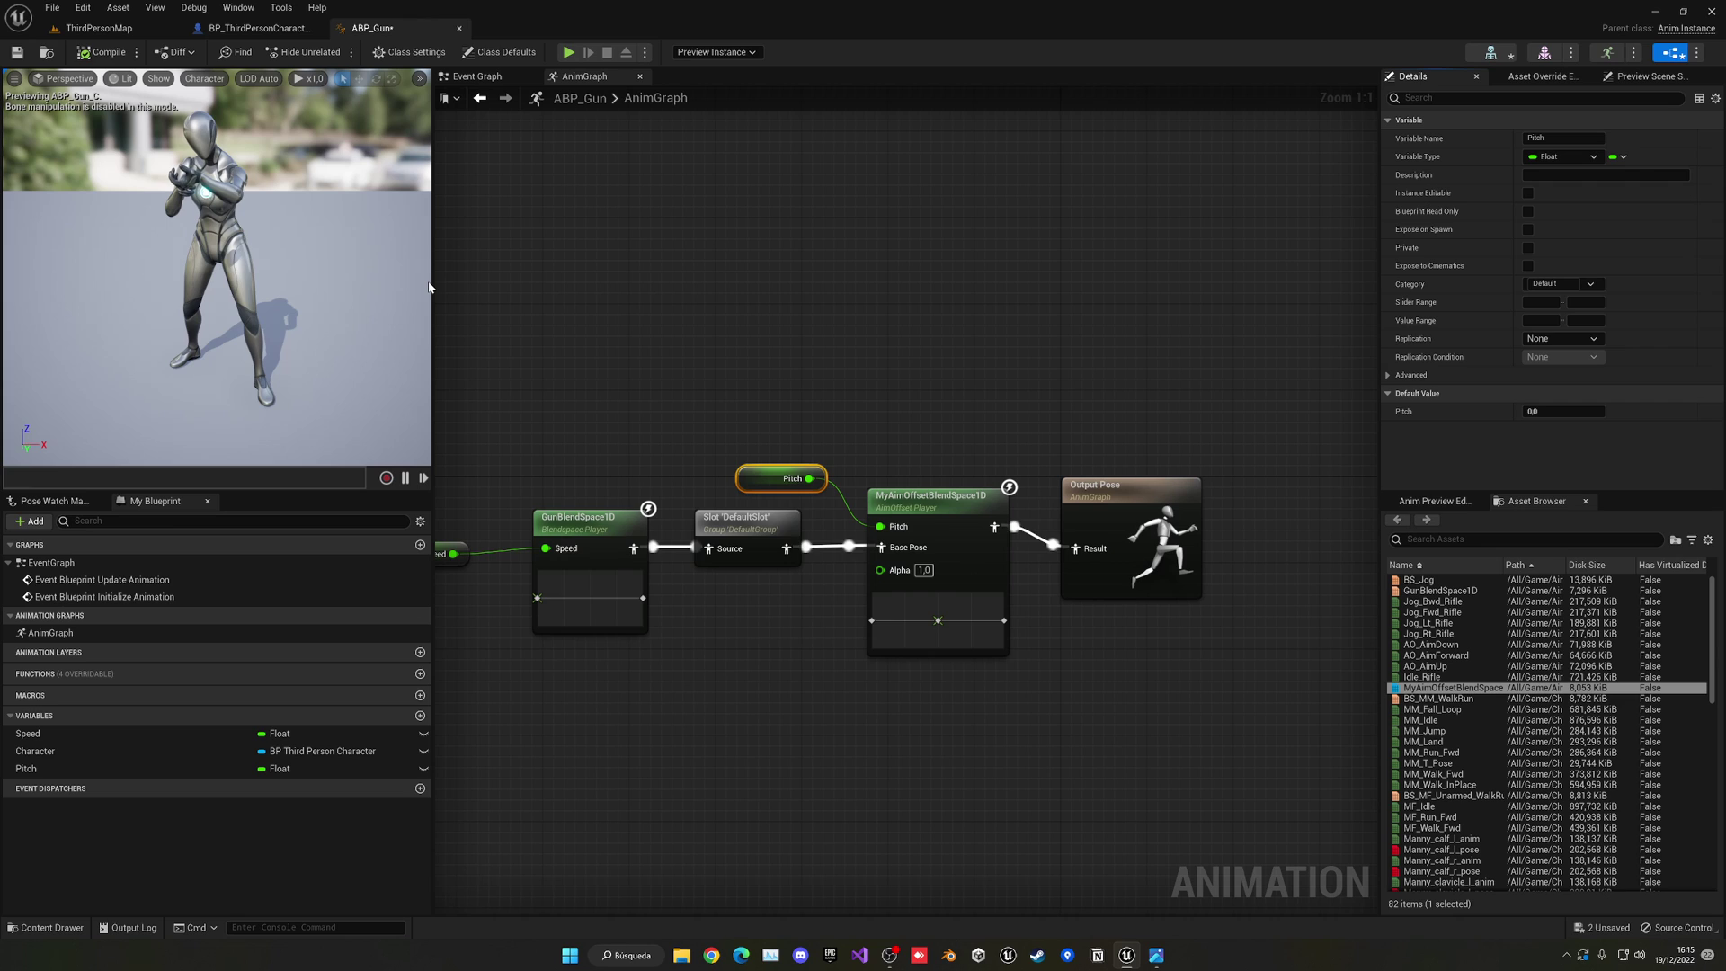
- Examine the initialize and update animation event chains in the Event Graph of ABP_Gun
{"action": "left_click", "coordinate": [481, 98]}
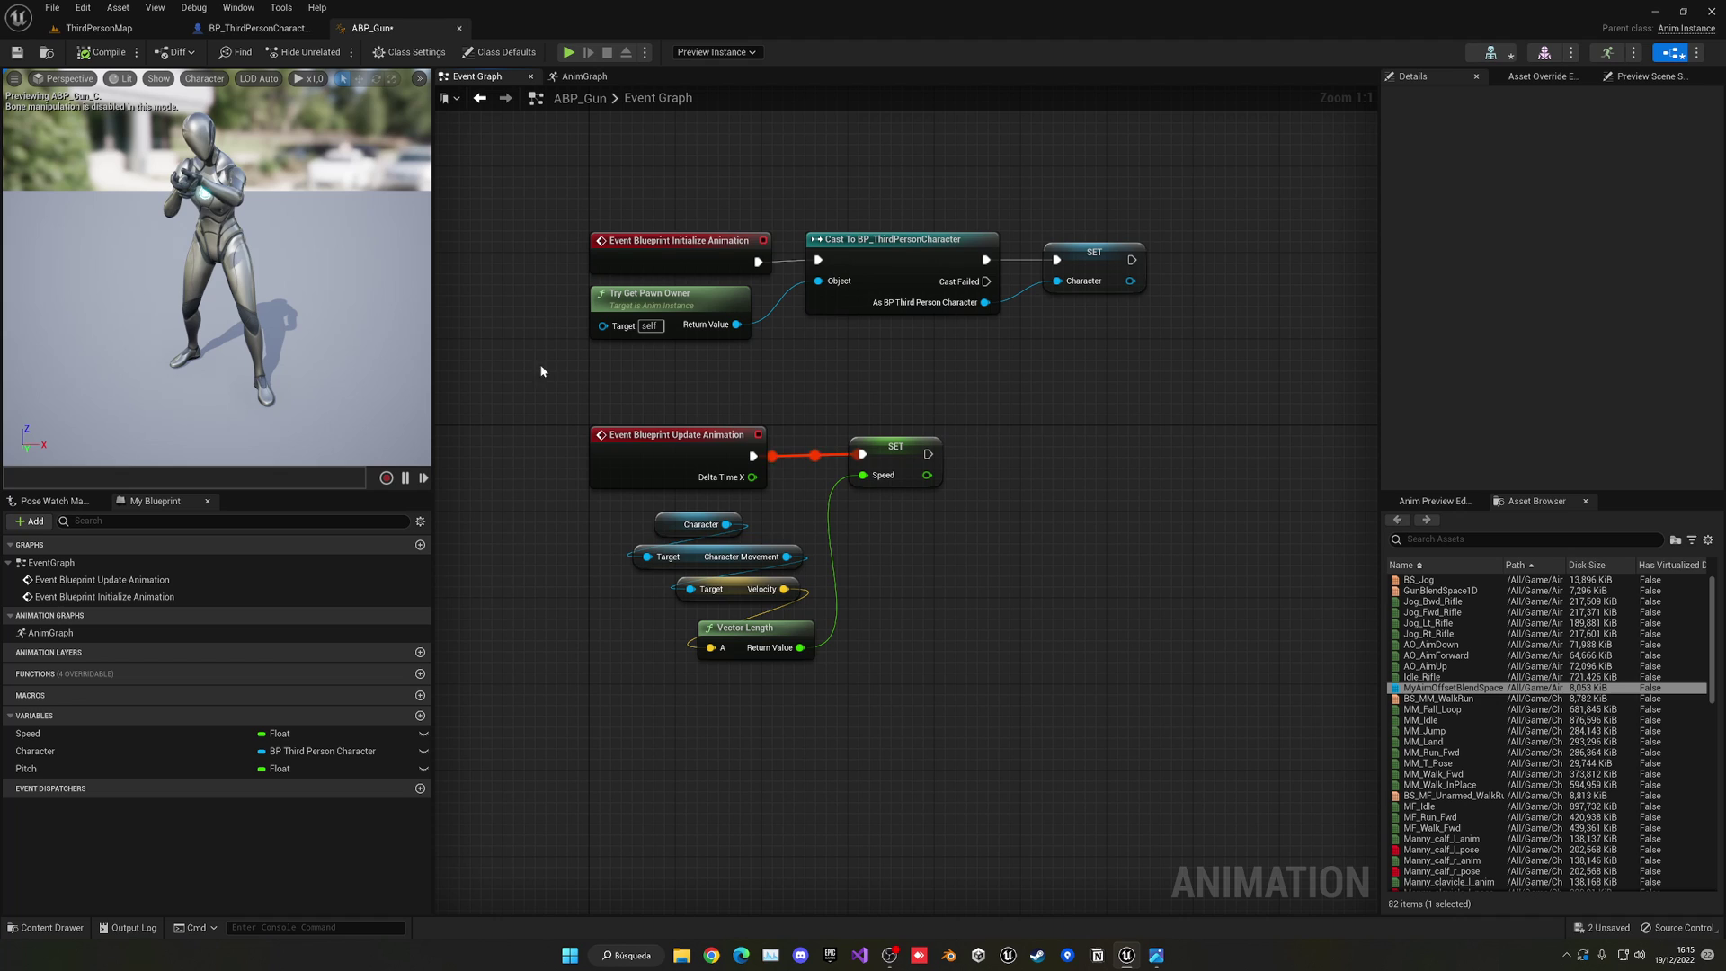
{"action": "left_click_drag", "start_coordinate": [551, 229], "coordinate": [1195, 802]}
{"action": "left_click", "coordinate": [935, 620]}
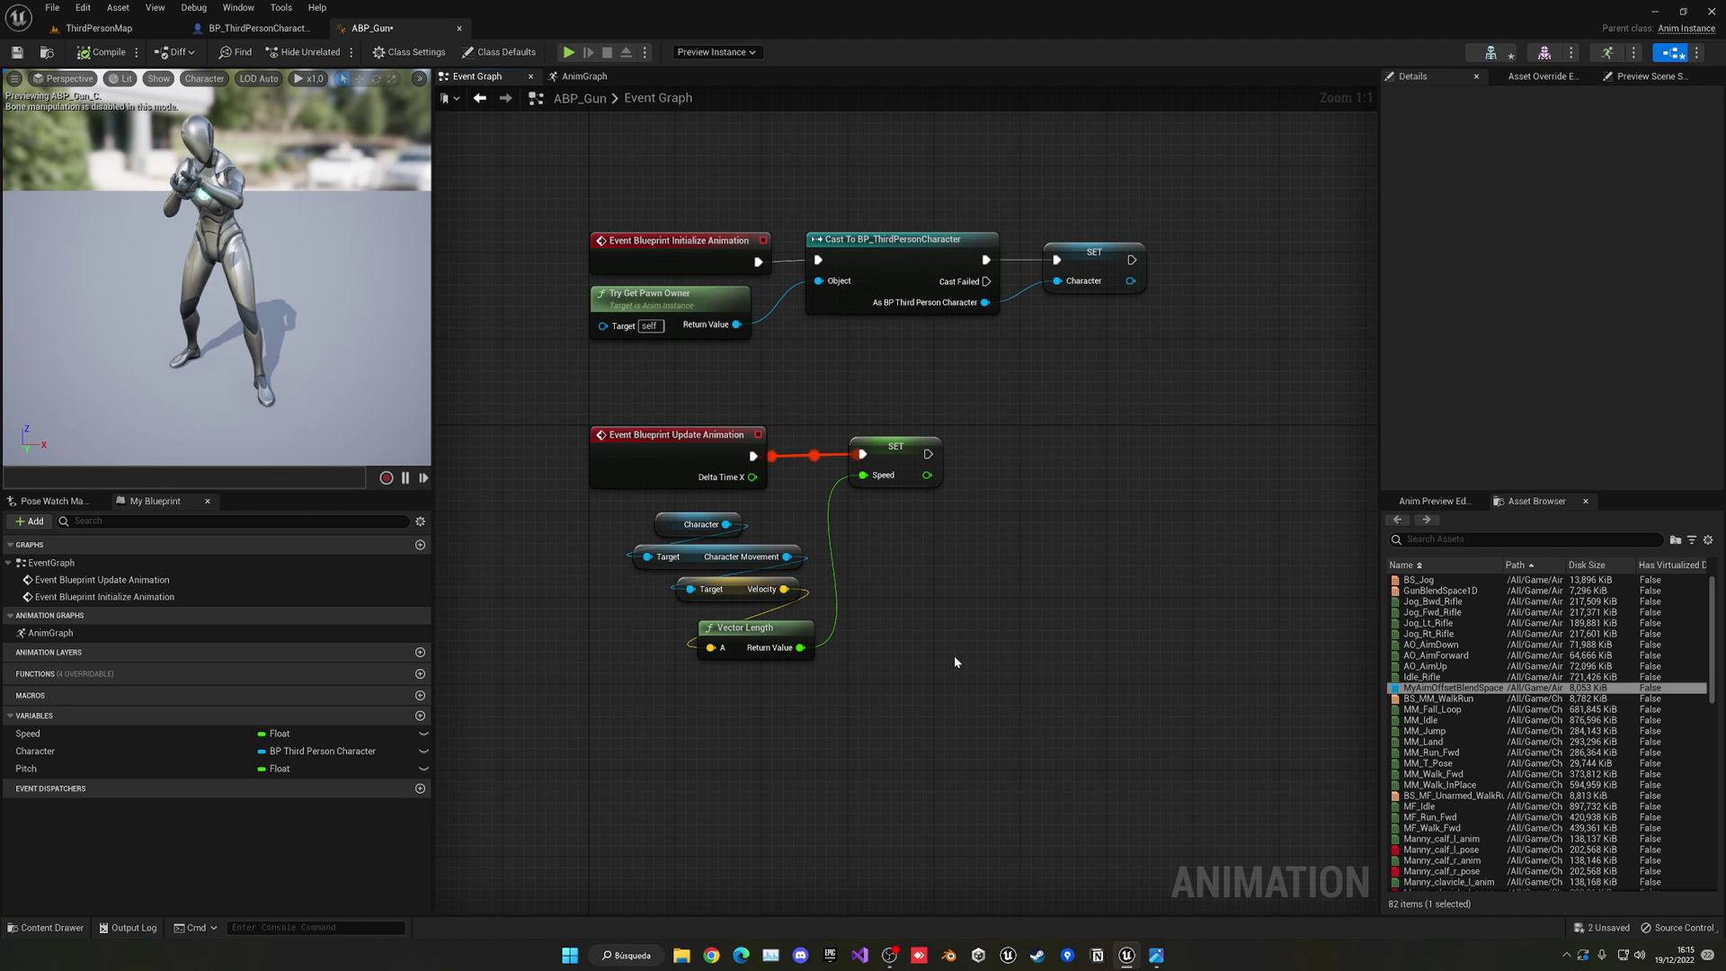
{"action": "right_click_drag", "start_coordinate": [954, 657], "coordinate": [966, 498]}
{"action": "left_click", "coordinate": [675, 297]}
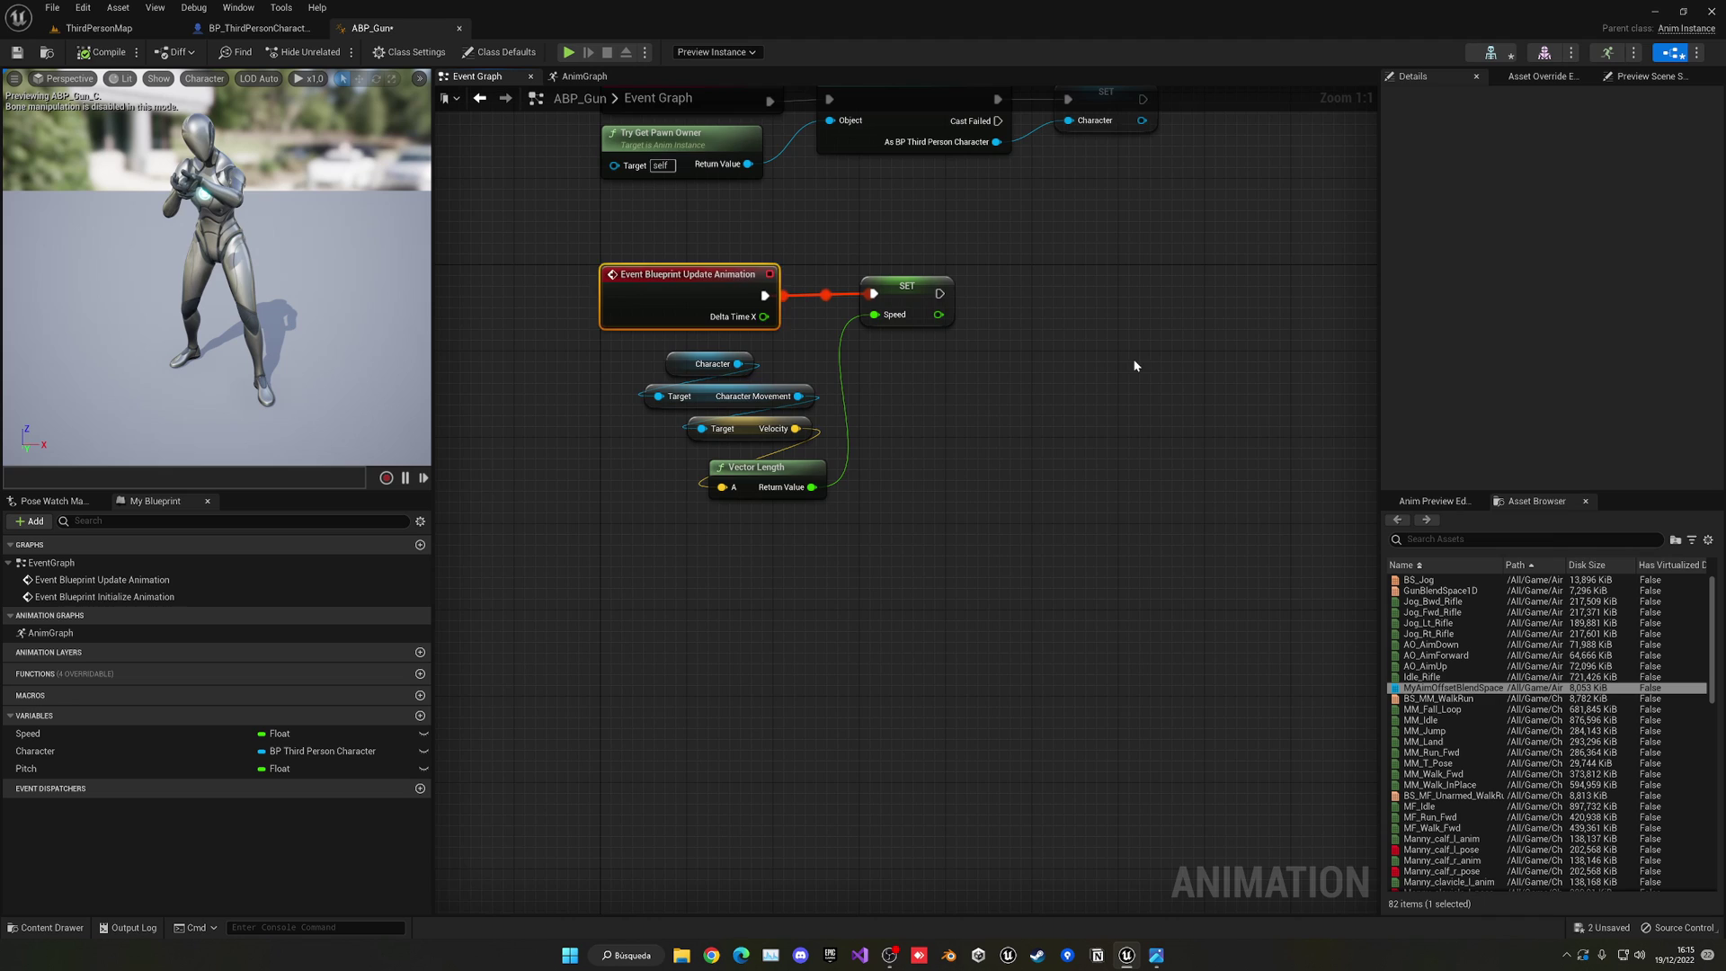
{"action": "left_click", "coordinate": [1135, 363]}
{"action": "right_click_drag", "start_coordinate": [1127, 369], "coordinate": [1020, 397]}
{"action": "right_click_drag", "start_coordinate": [1021, 491], "coordinate": [954, 505]}
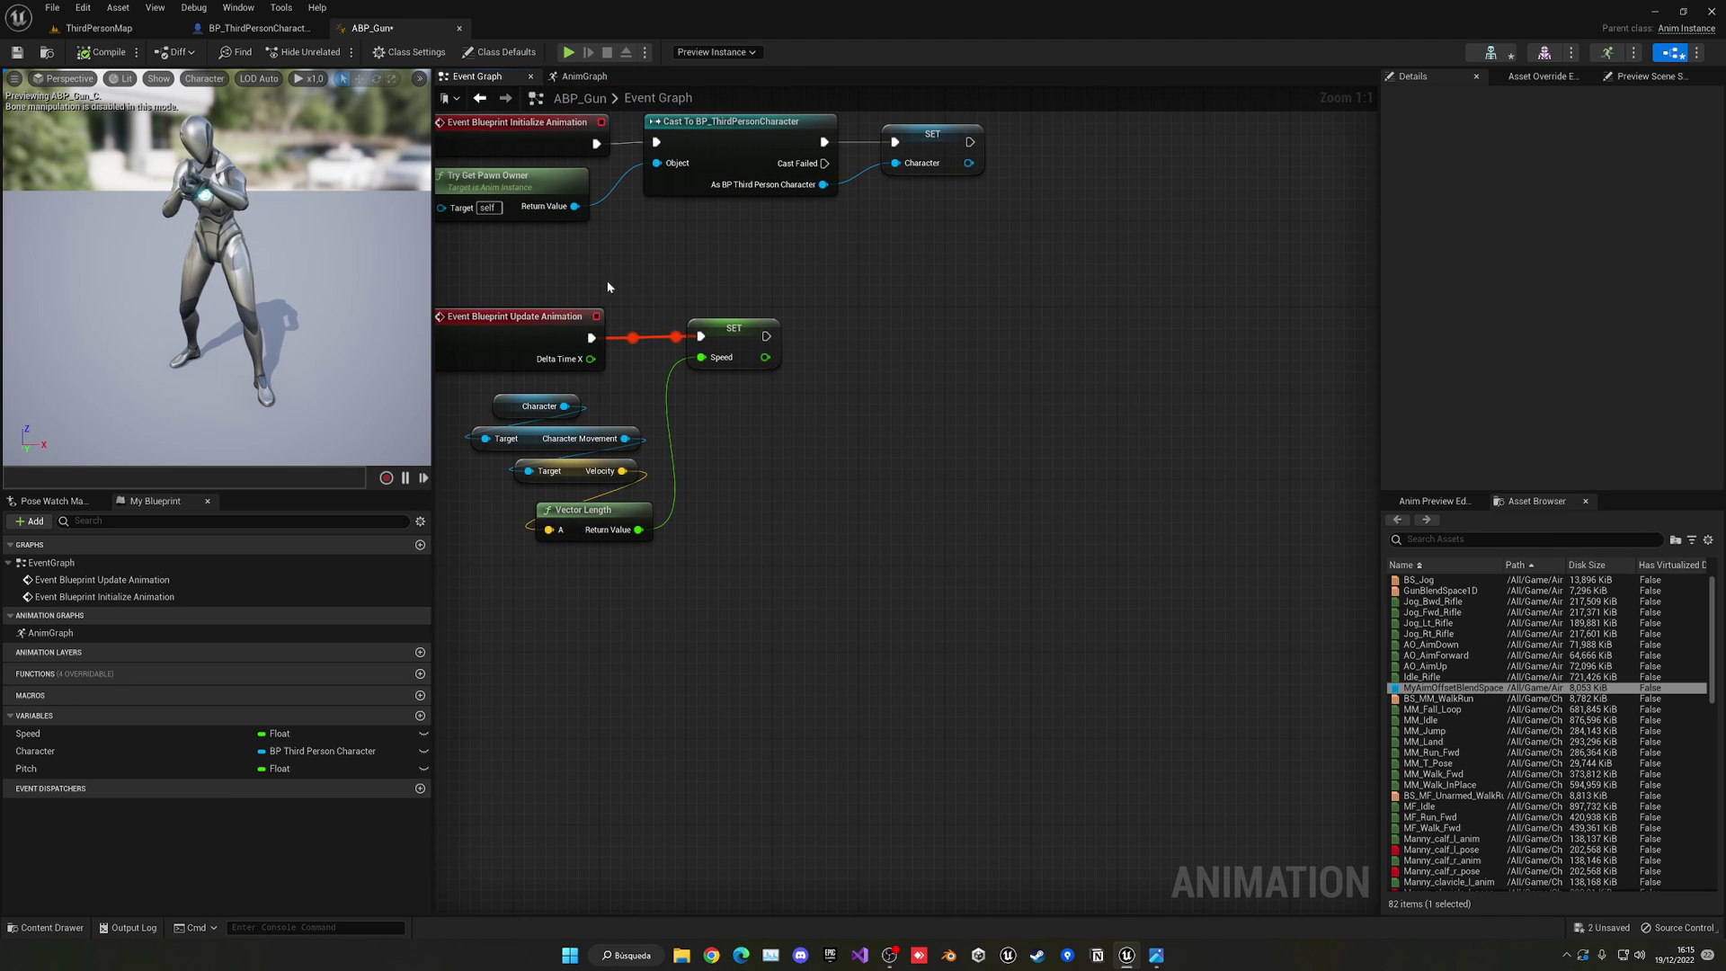
- Add a Try Get Pawn Owner node to the Event Graph, below and beyond the Set Speed node
{"action": "right_click", "coordinate": [861, 527]}
{"action": "type", "text": "get pawn"}
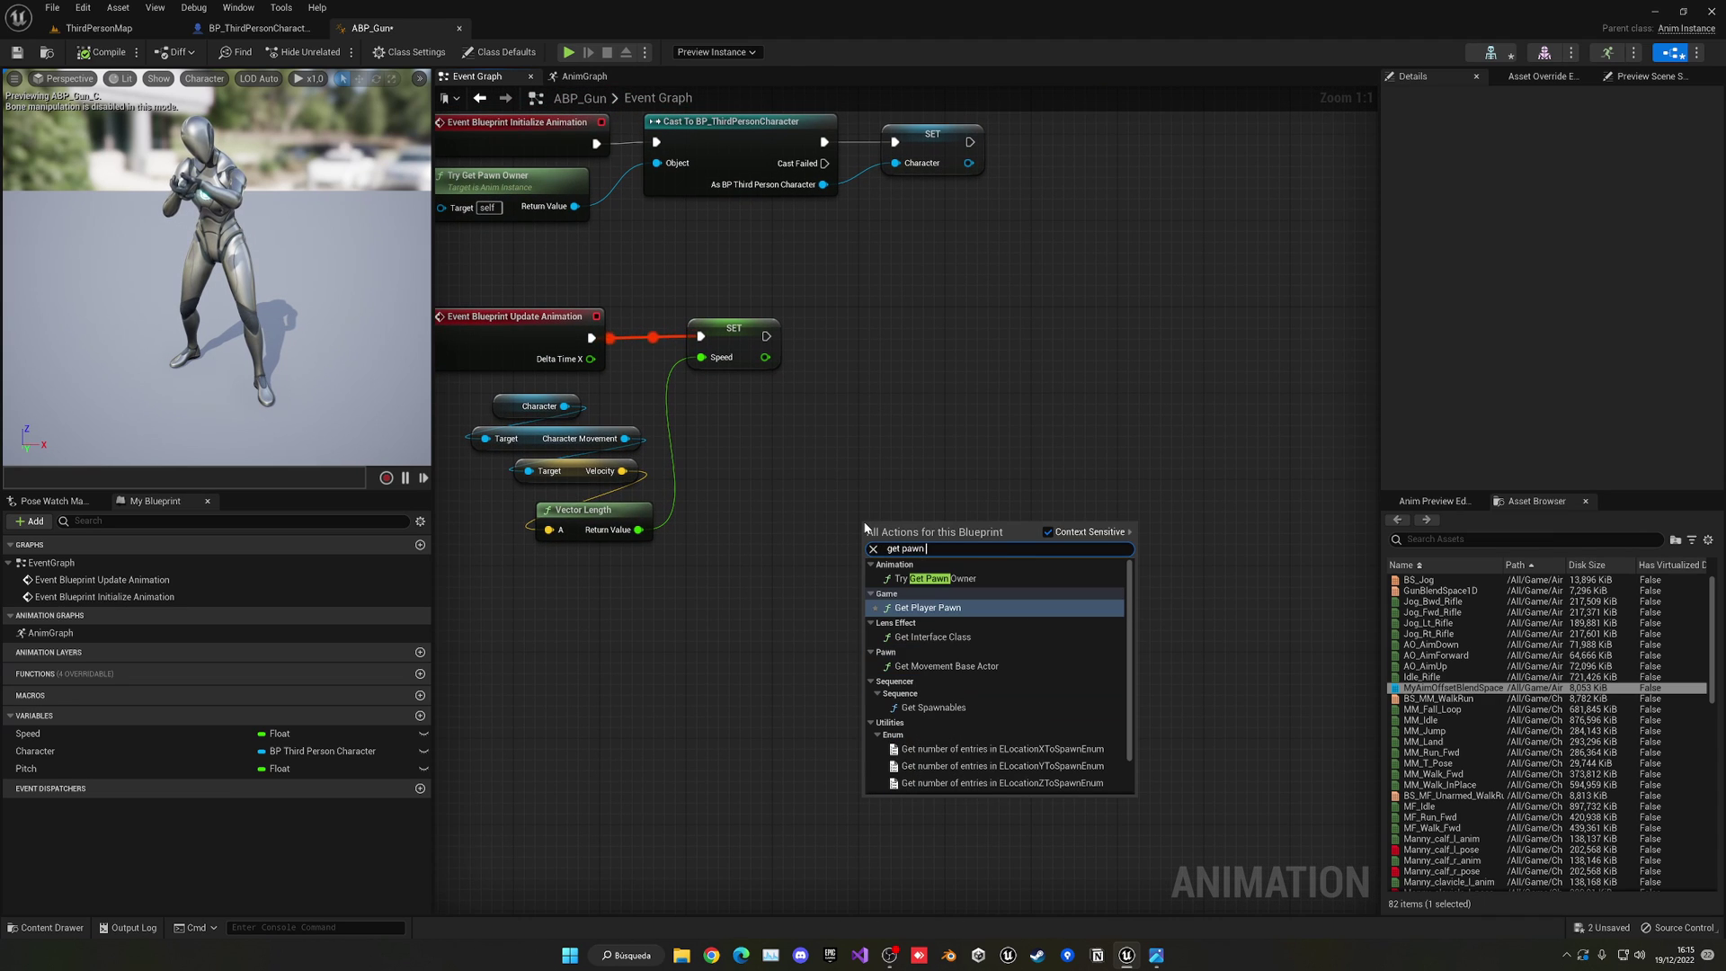
{"action": "key", "text": "Up"}
{"action": "key", "text": "Return"}
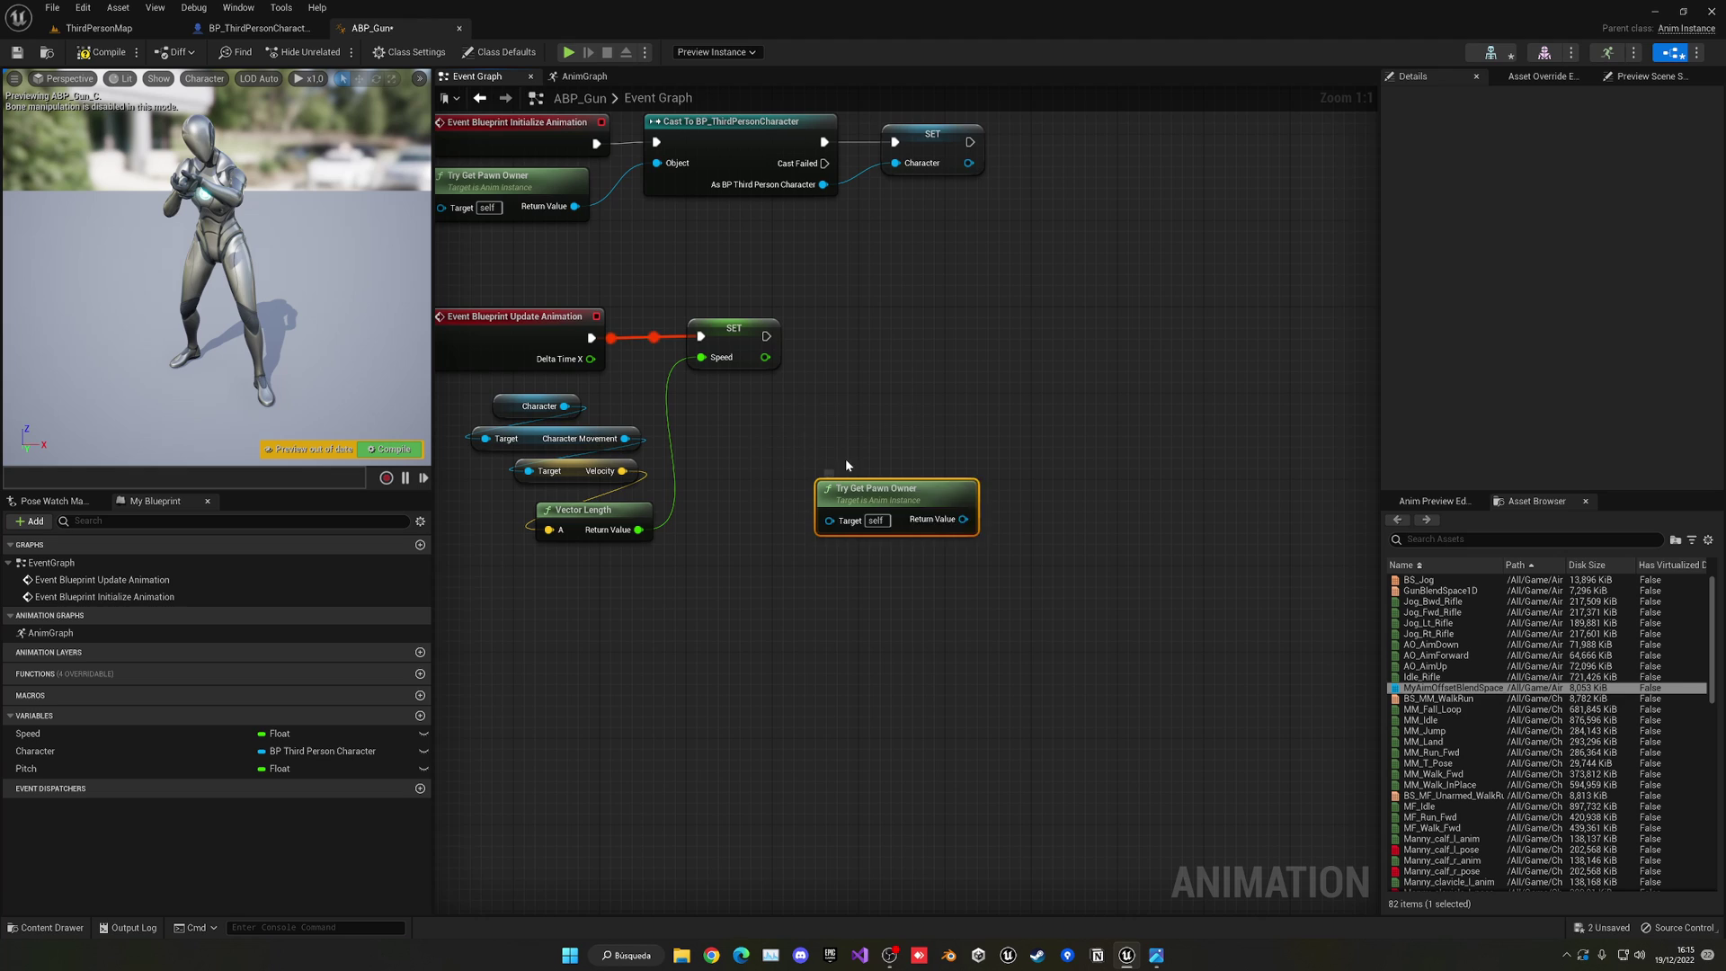
- Add a Get Base Aim Rotation node fed by Try Get Pawn Owner's return value, and line the two nodes up below Set Speed
{"action": "right_click_drag", "start_coordinate": [846, 465], "coordinate": [602, 506]}
{"action": "left_click_drag", "start_coordinate": [715, 566], "coordinate": [820, 566]}
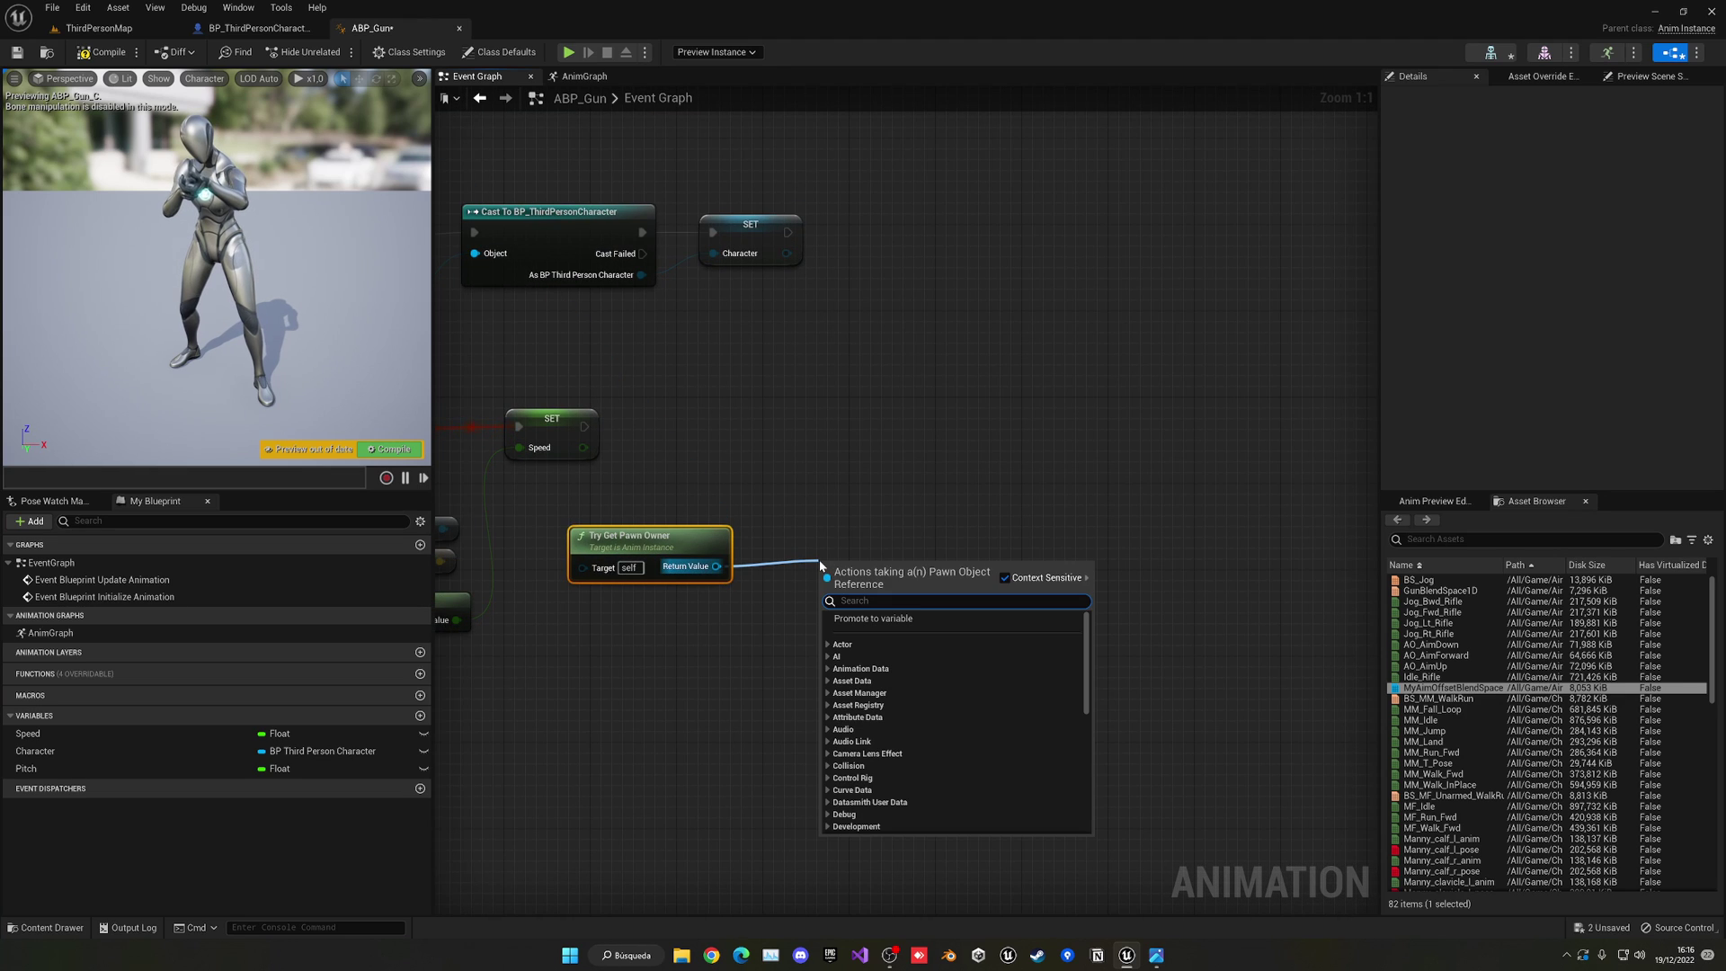
{"action": "type", "text": "get base"}
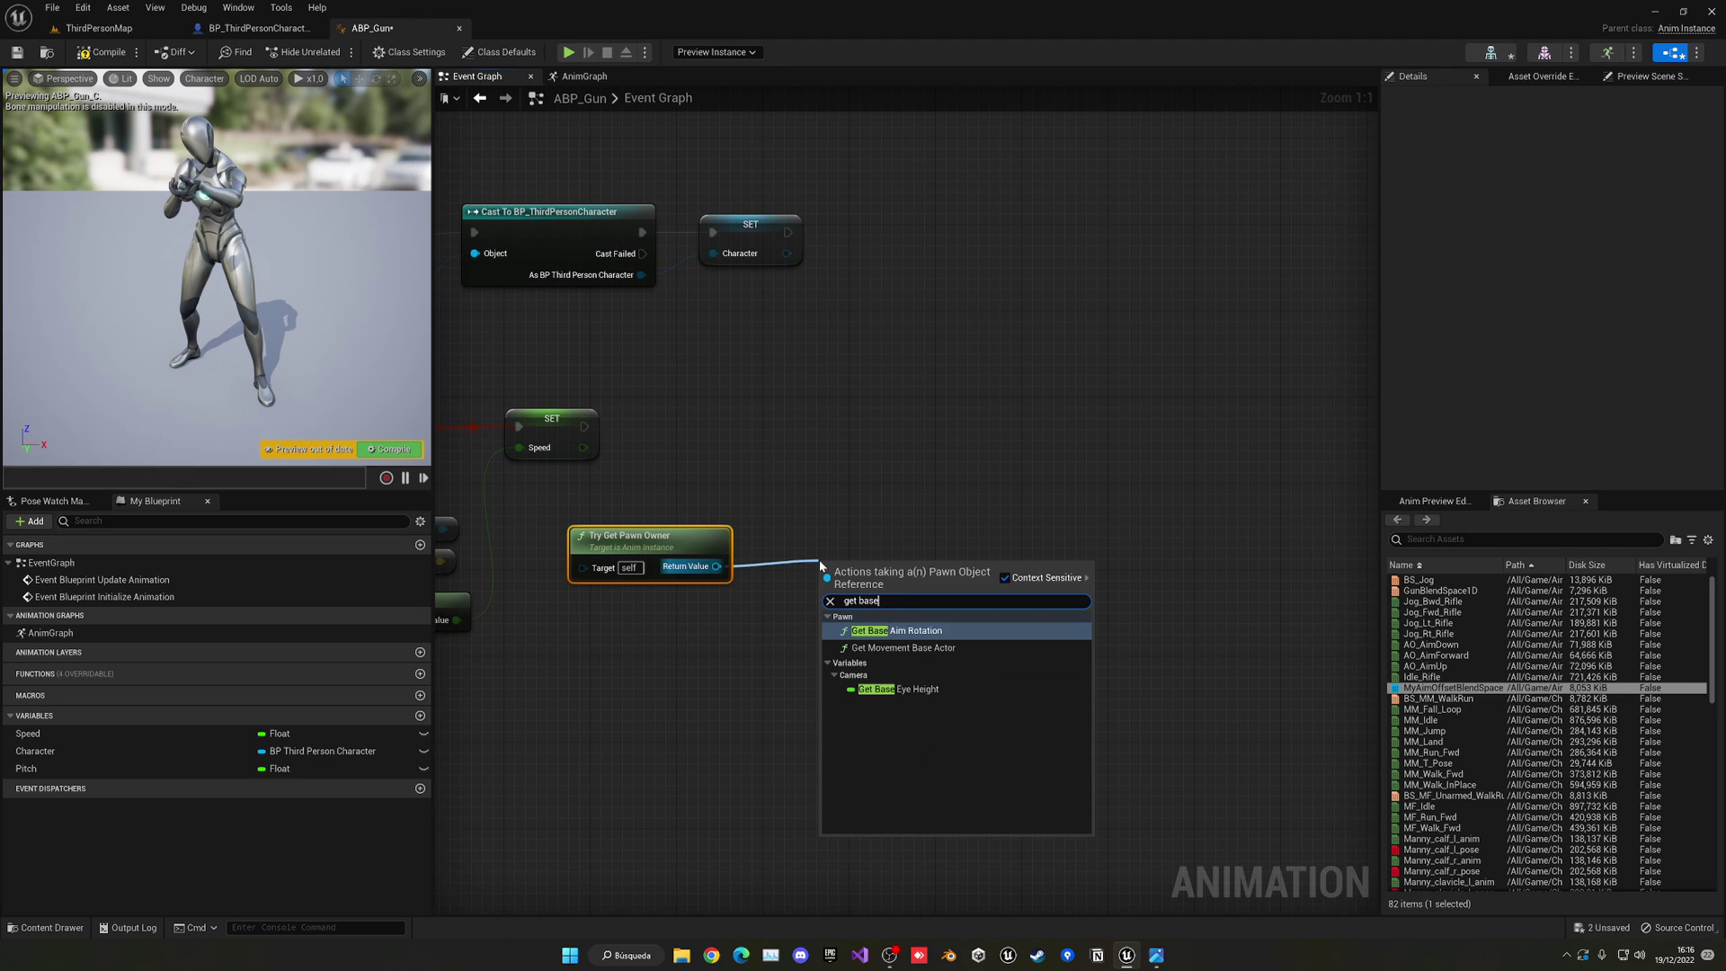
{"action": "key", "text": "Return"}
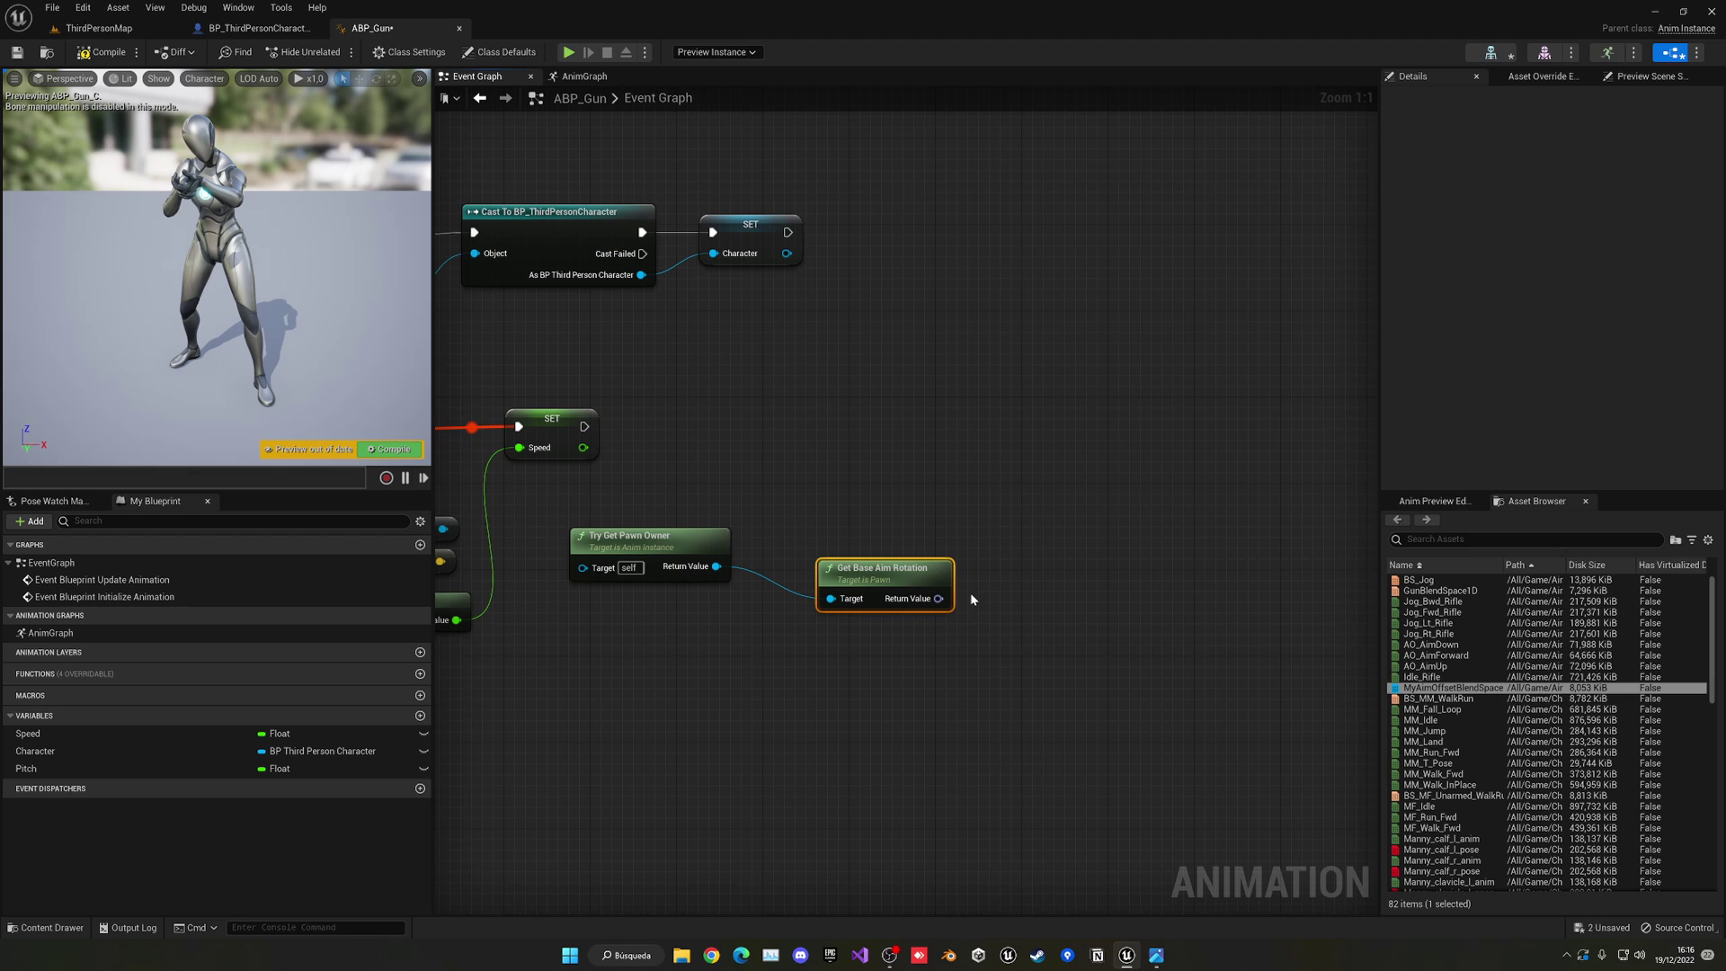
{"action": "left_click_drag", "start_coordinate": [852, 612], "coordinate": [855, 613]}
{"action": "left_click_drag", "start_coordinate": [817, 543], "coordinate": [794, 565]}
{"action": "left_click", "coordinate": [818, 628]}
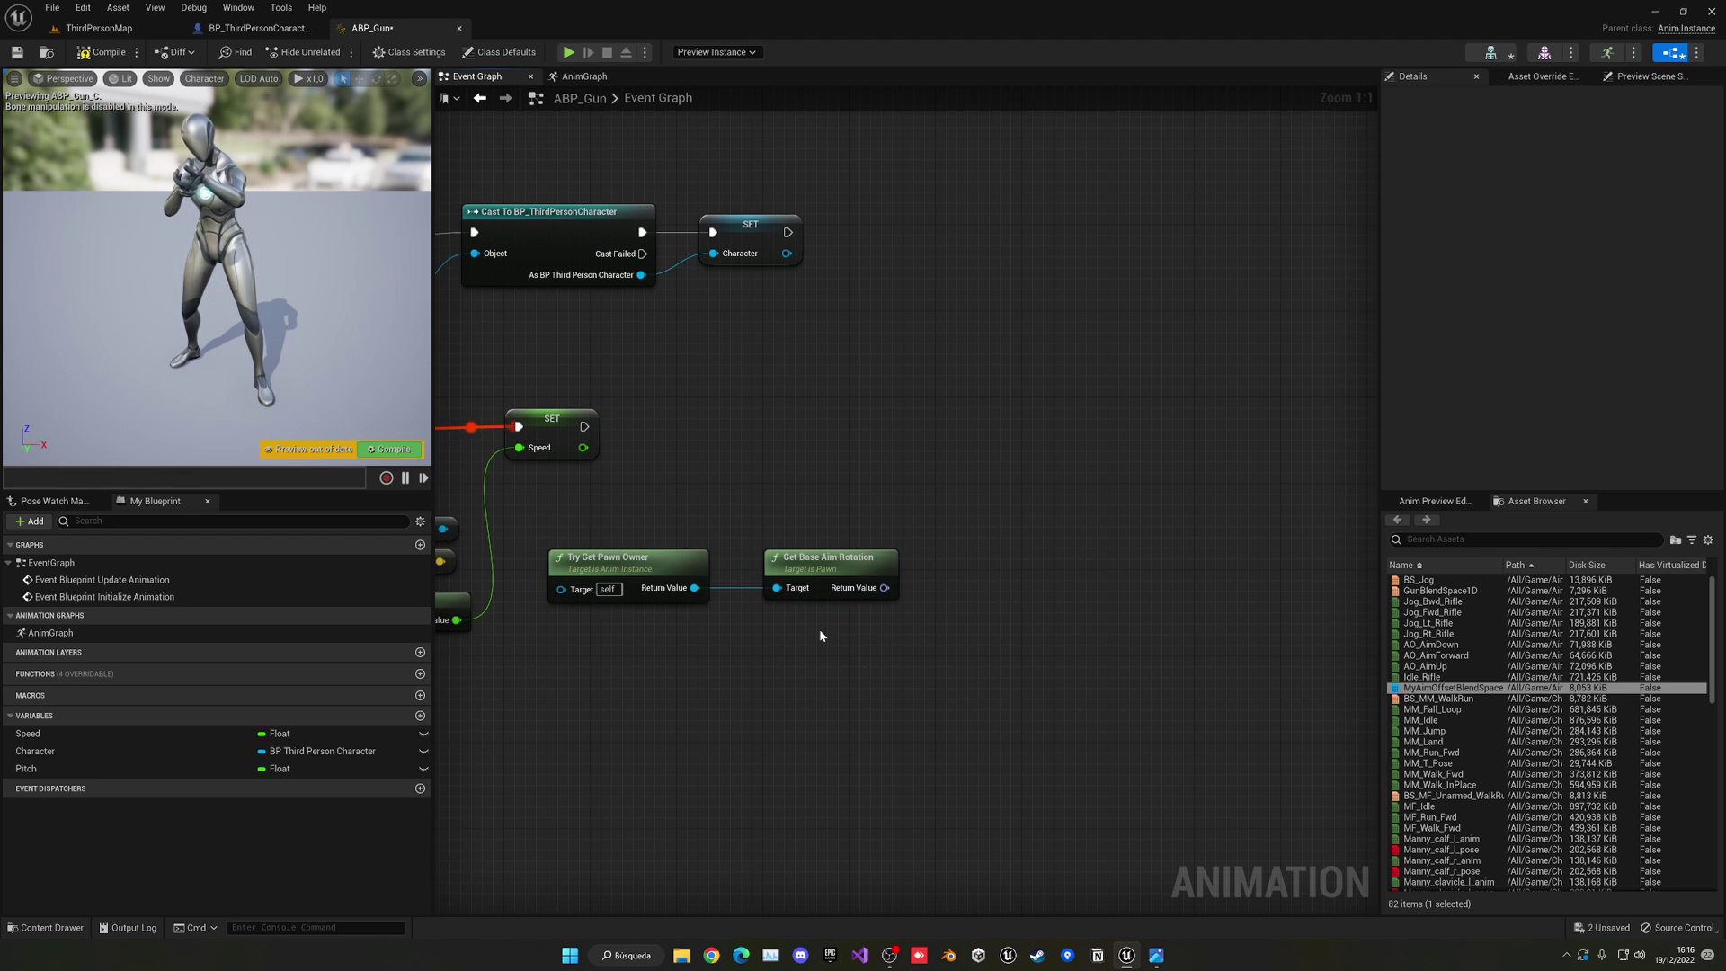
- Split the return value of Get Base Aim Rotation into separate Roll, Pitch and Yaw pins
{"action": "mouse_move", "coordinate": [907, 643]}
{"action": "right_mouse_down"}
{"action": "mouse_move", "coordinate": [833, 651]}
{"action": "mouse_move", "coordinate": [939, 670]}
{"action": "mouse_move", "coordinate": [896, 670]}
{"action": "right_mouse_up"}
{"action": "right_click", "coordinate": [876, 607]}
{"action": "left_click", "coordinate": [940, 637]}
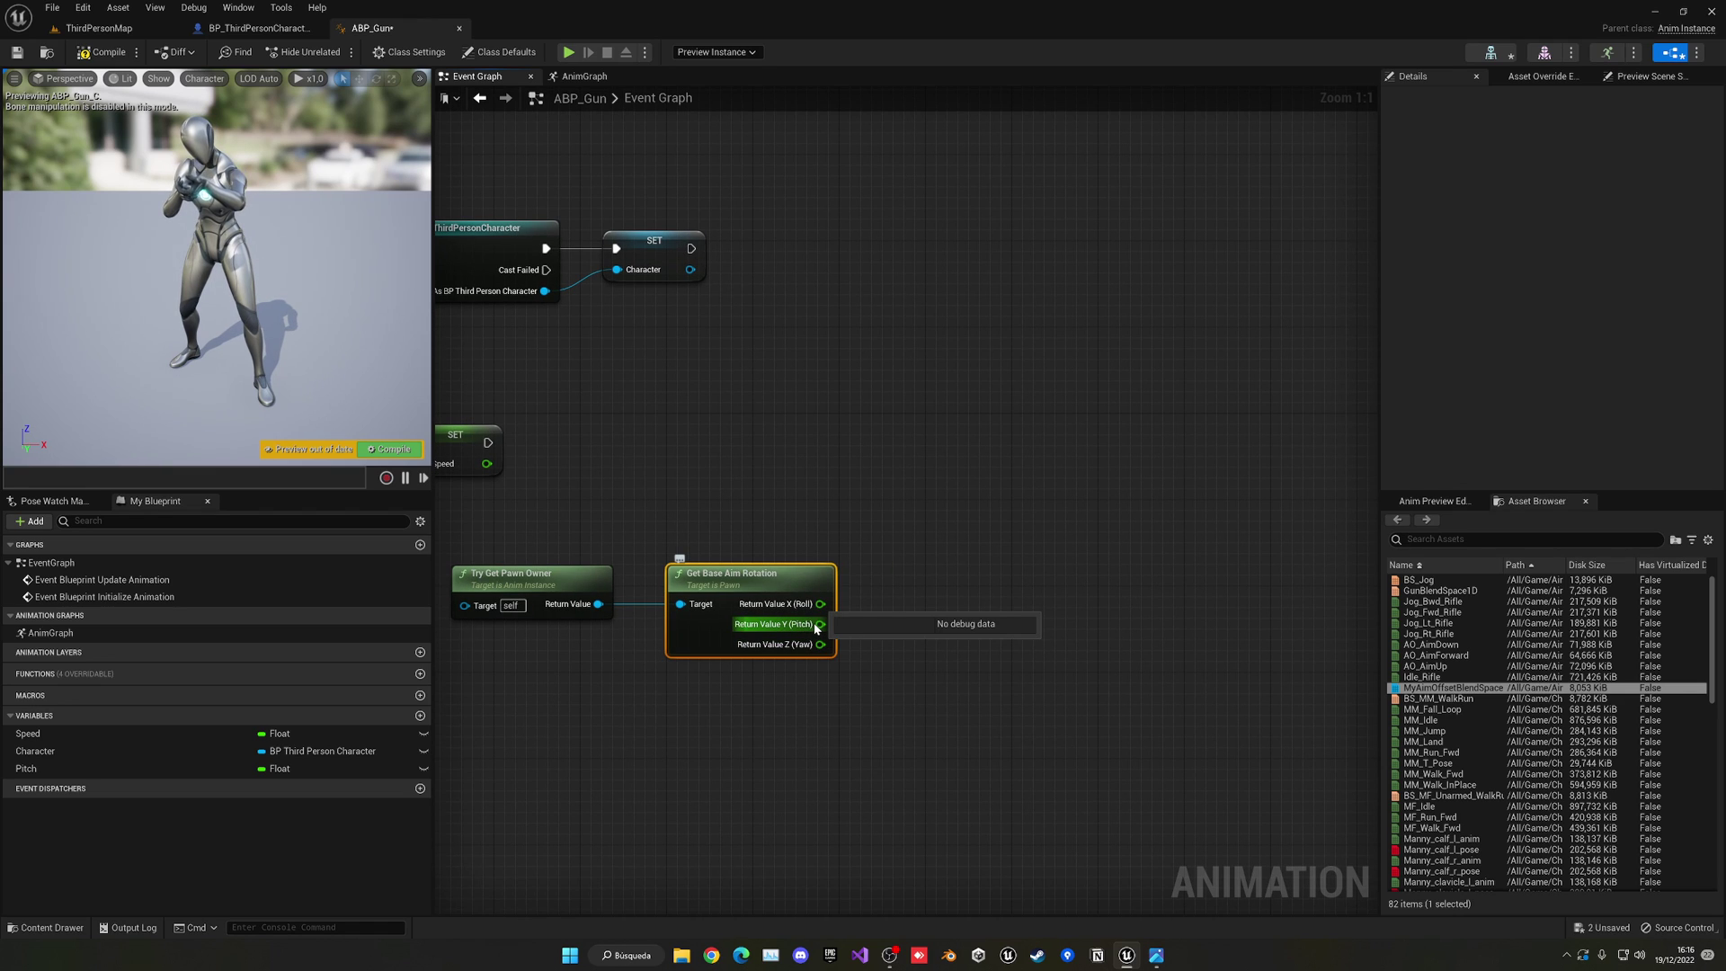
- Add a Set Pitch node and connect its execution input to the Set Speed node
{"action": "left_click_drag", "start_coordinate": [27, 769], "coordinate": [924, 455]}
{"action": "left_click", "coordinate": [593, 476]}
{"action": "right_click_drag", "start_coordinate": [970, 530], "coordinate": [863, 472]}
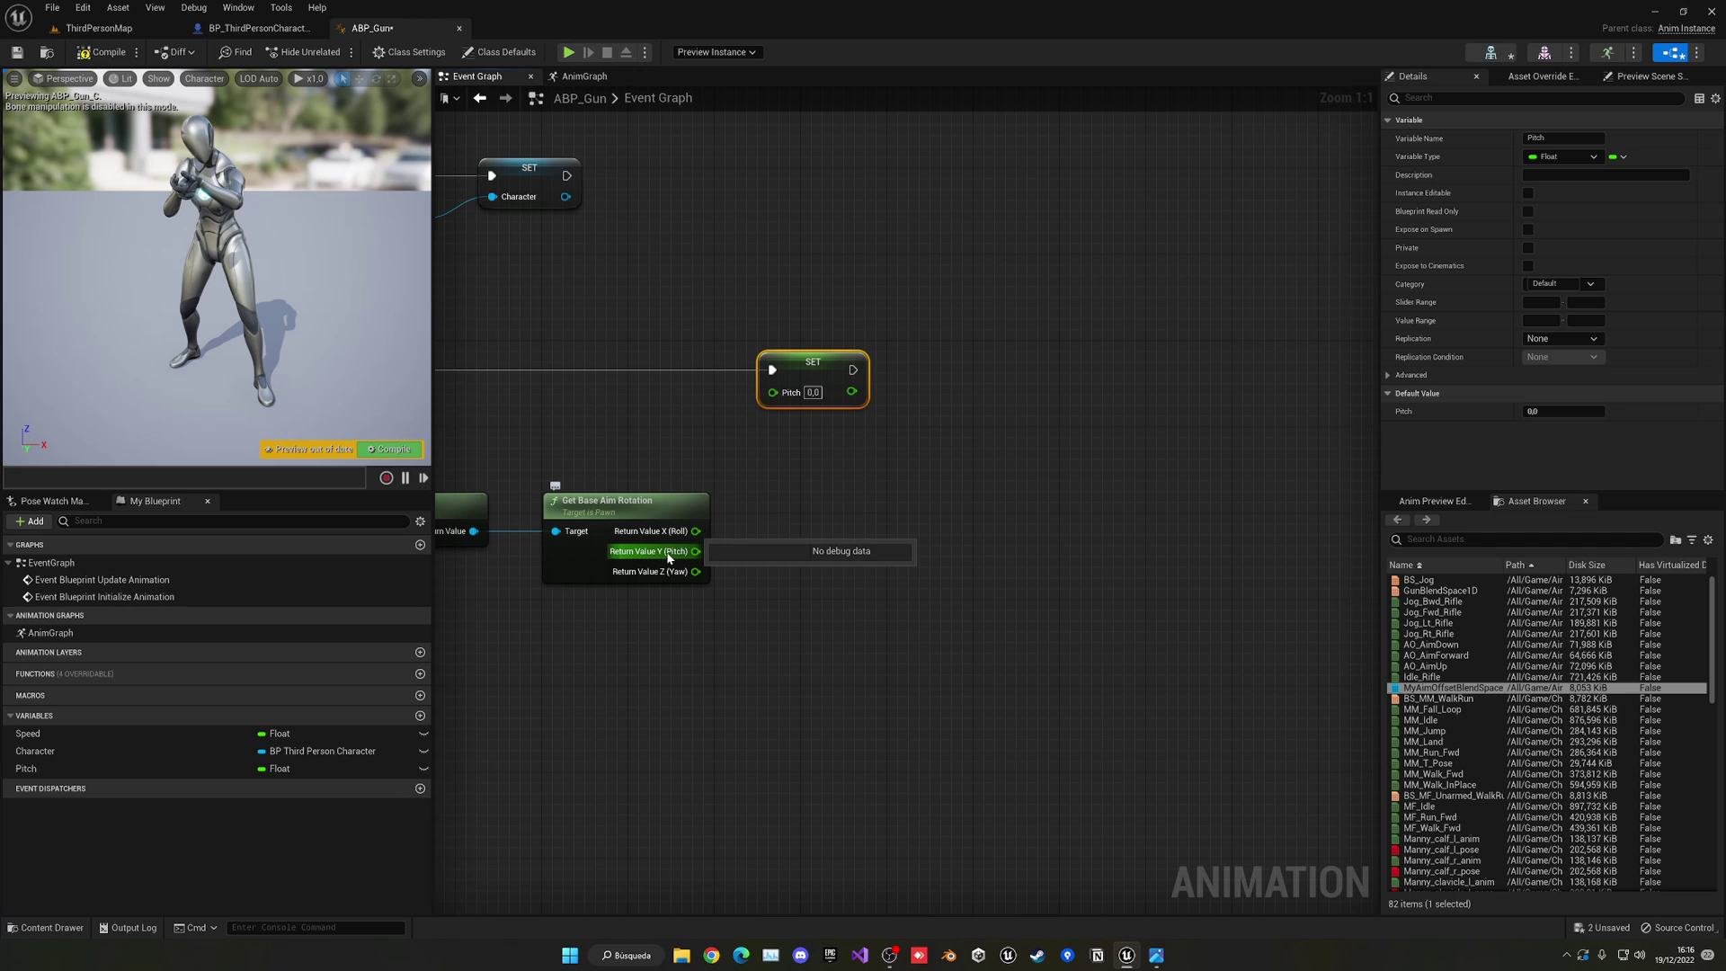
- Subtract 360 from the aim rotation's Pitch value and feed the result into the Set Pitch node
{"action": "left_click_drag", "start_coordinate": [668, 557], "coordinate": [750, 495]}
{"action": "type", "text": "."}
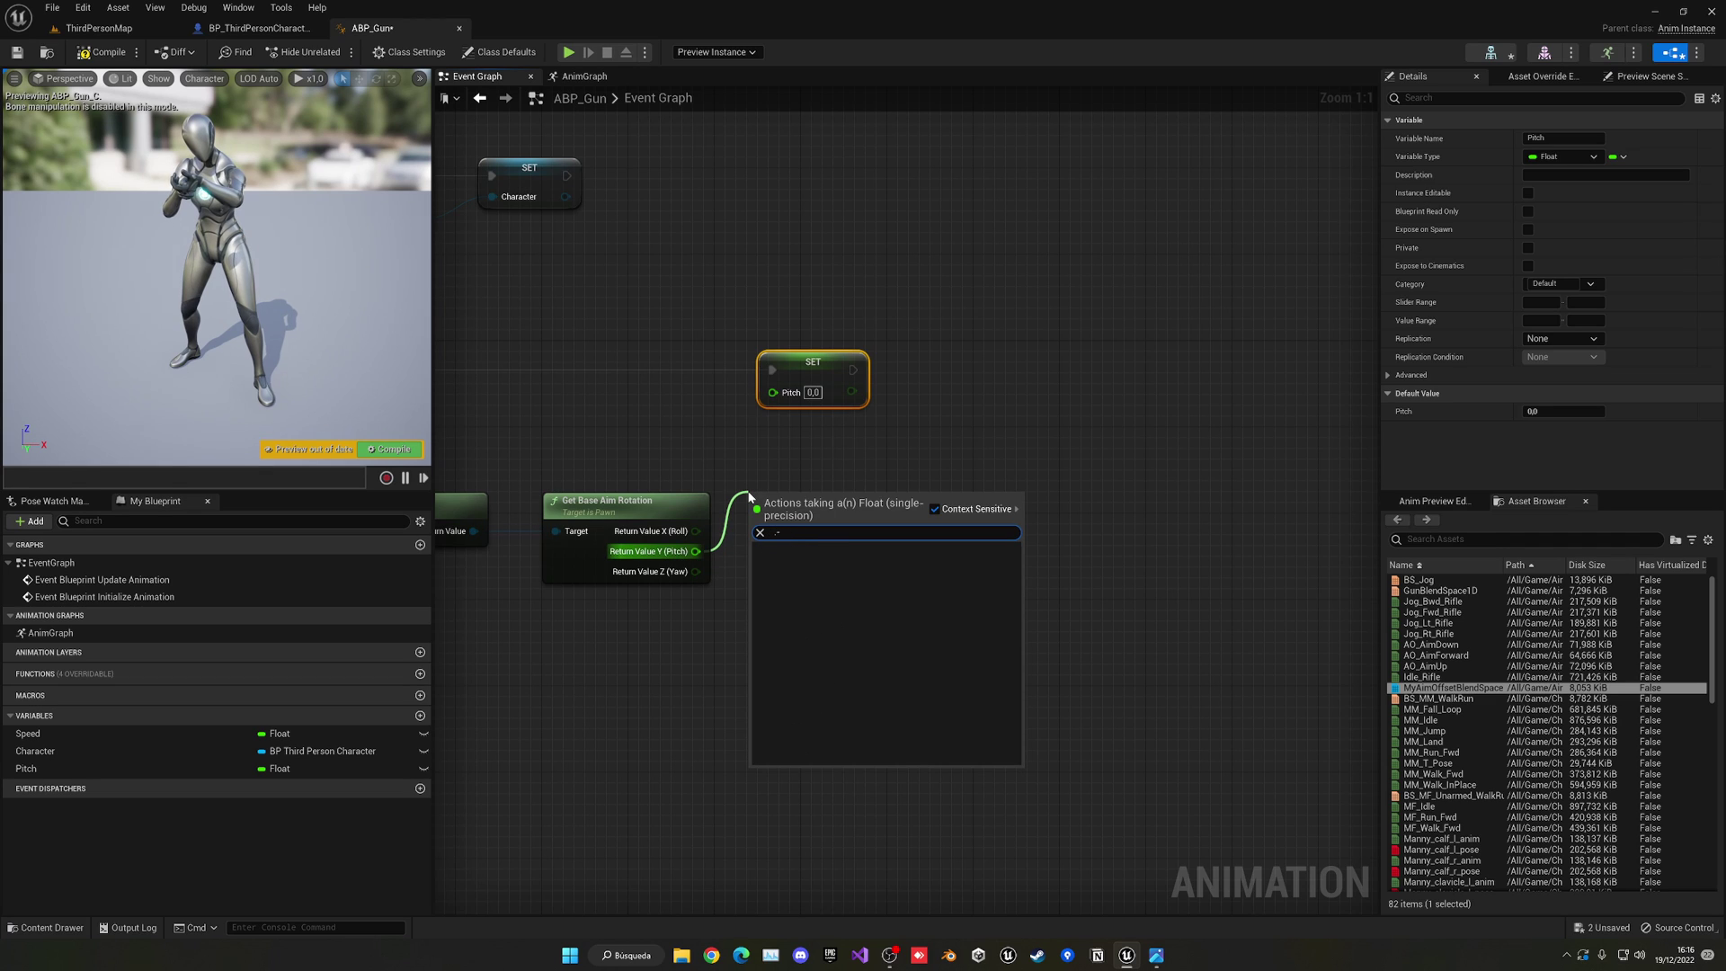
{"action": "key", "text": "Return"}
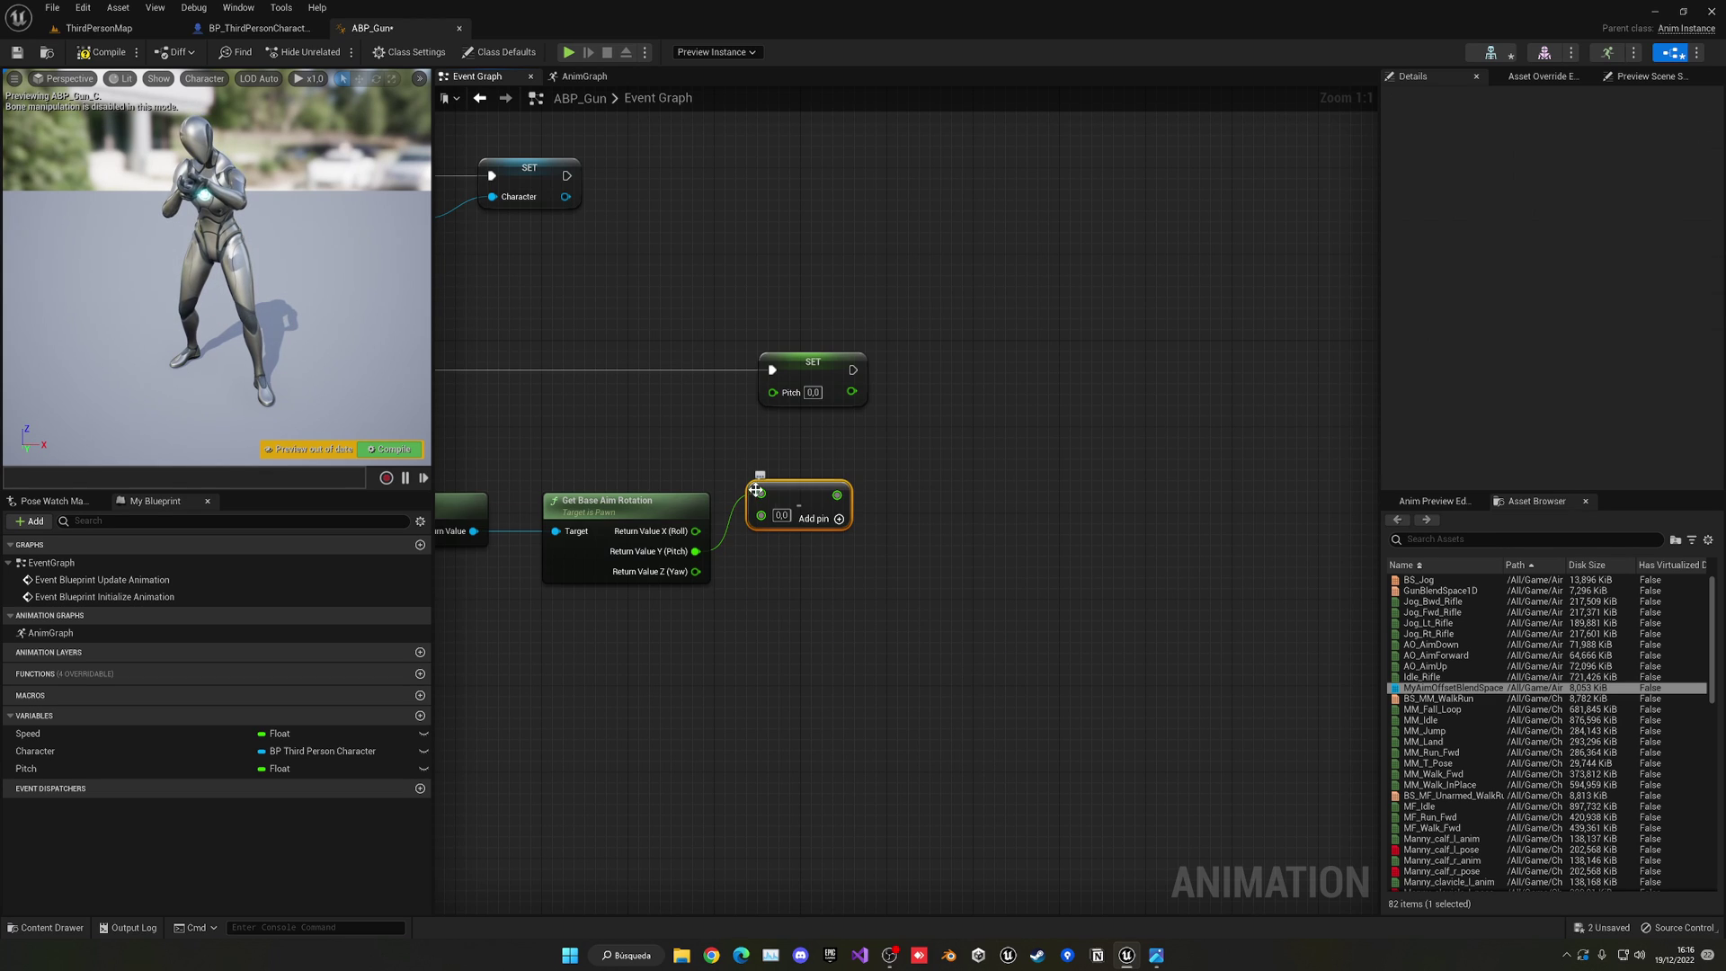
{"action": "left_click", "coordinate": [781, 515]}
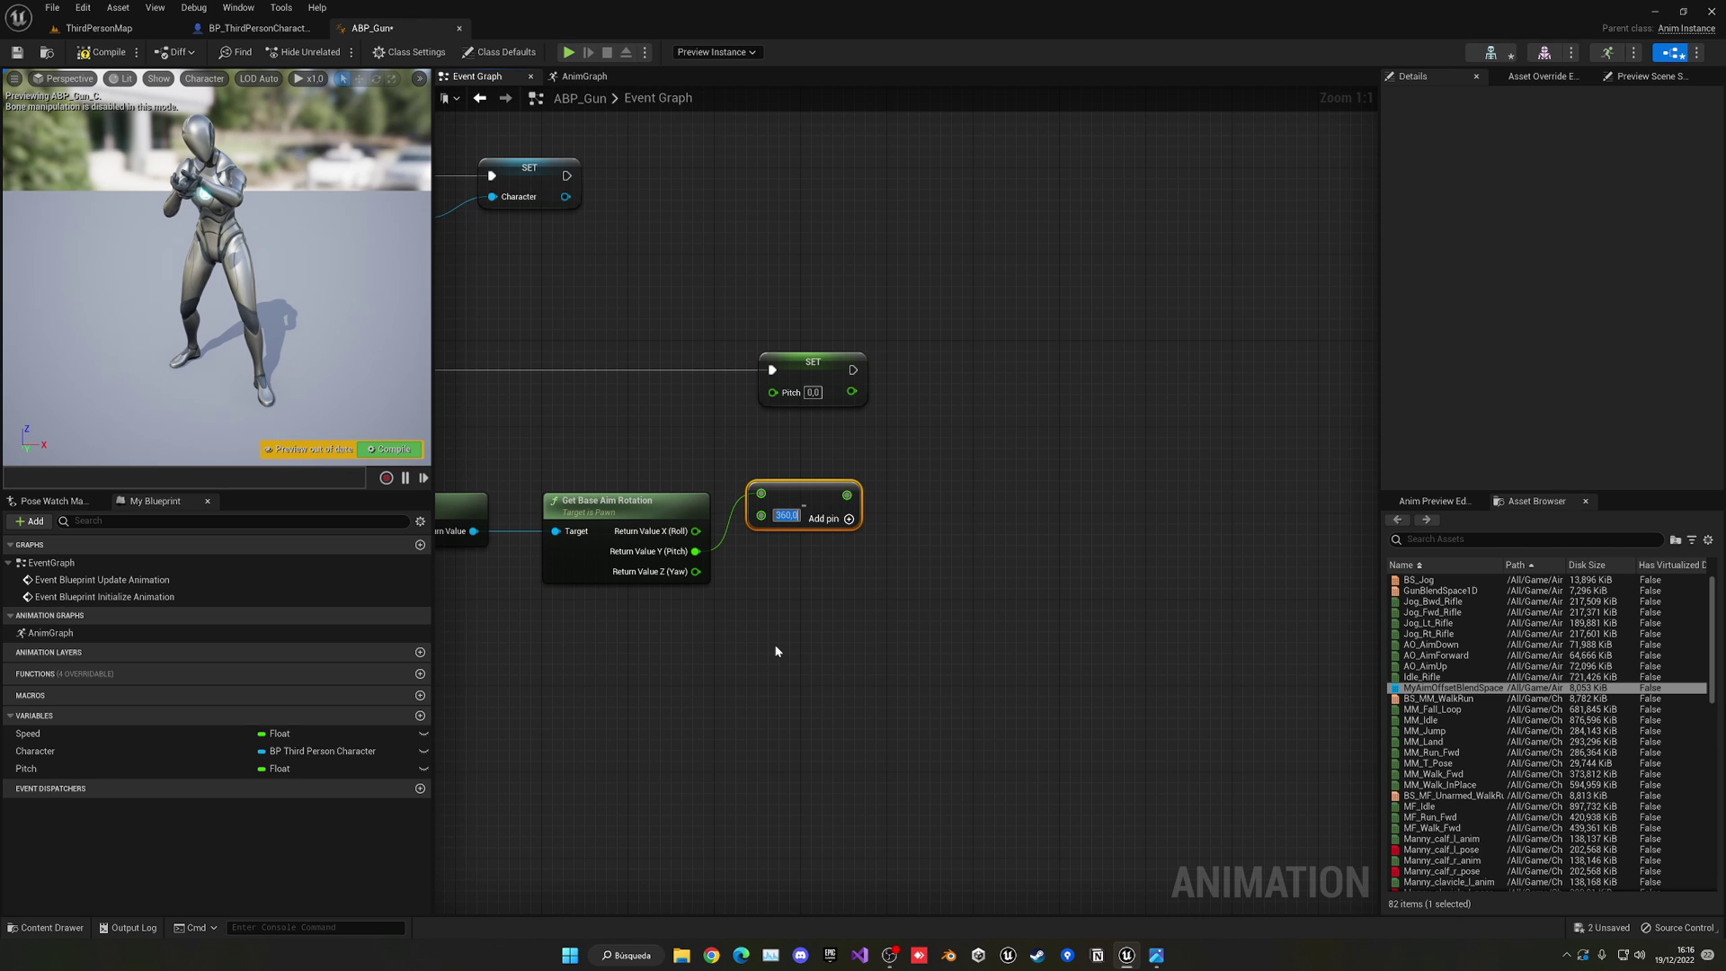
{"action": "left_click_drag", "start_coordinate": [847, 495], "coordinate": [773, 391]}
{"action": "left_click", "coordinate": [849, 369]}
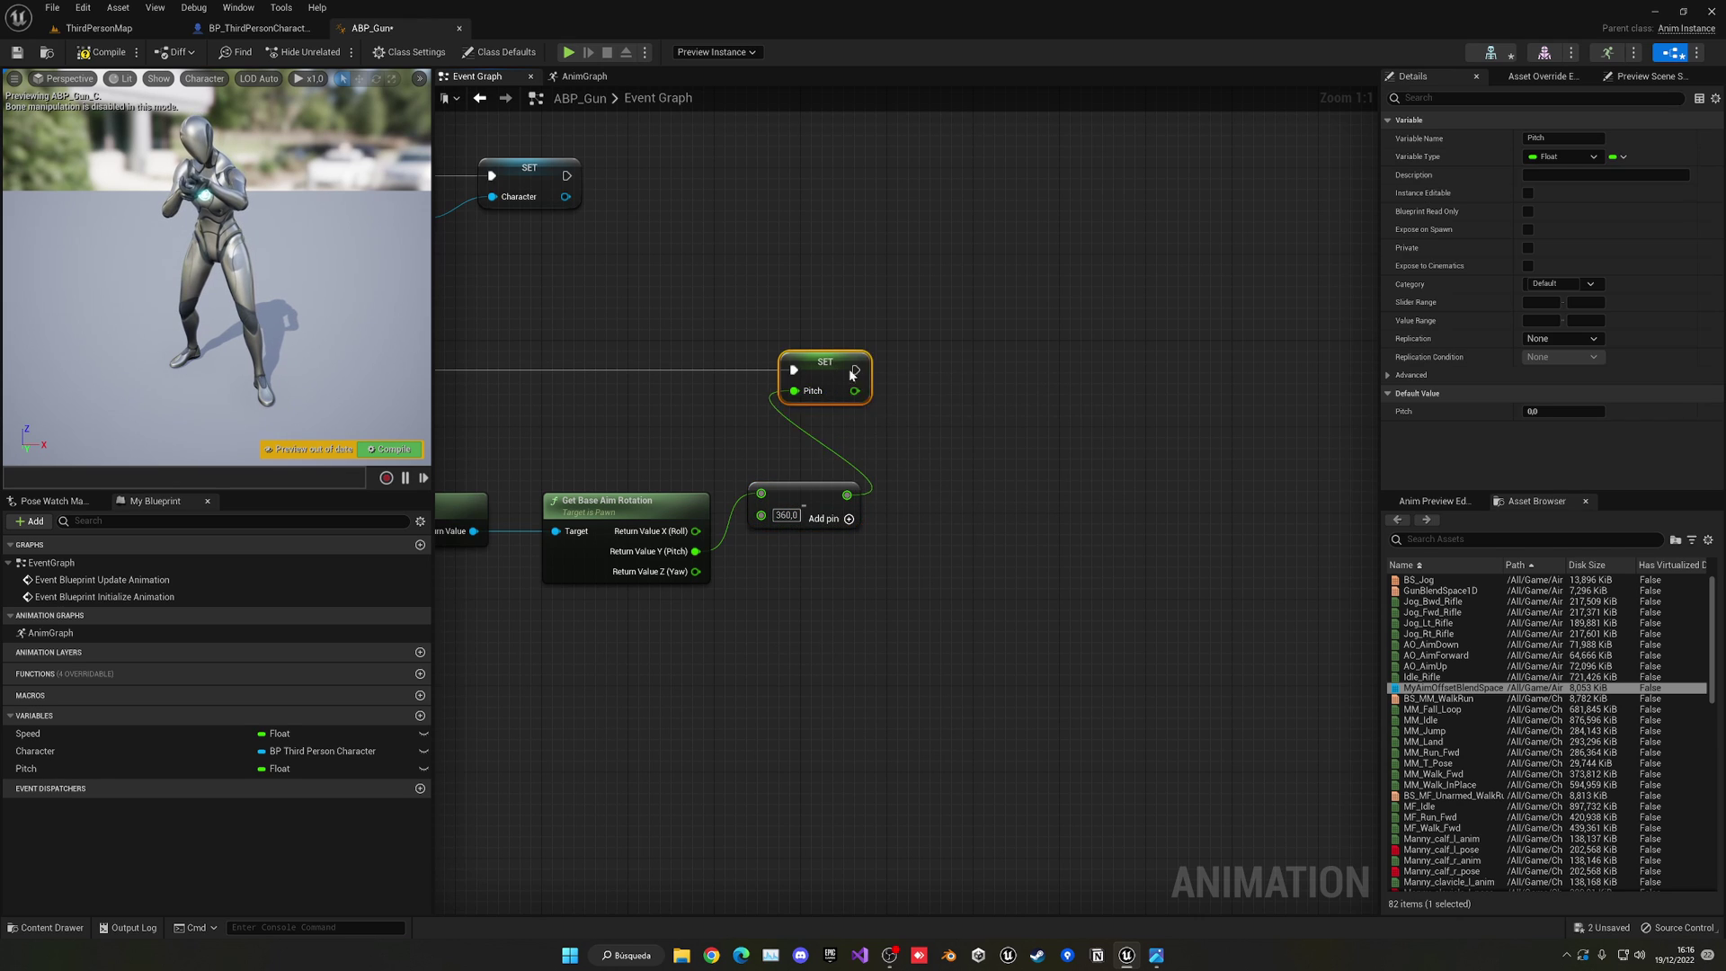
- Add a Greater Equal comparison of the aim rotation's Pitch against 180, placed below the subtraction node
{"action": "right_click_drag", "start_coordinate": [958, 431], "coordinate": [1021, 452]}
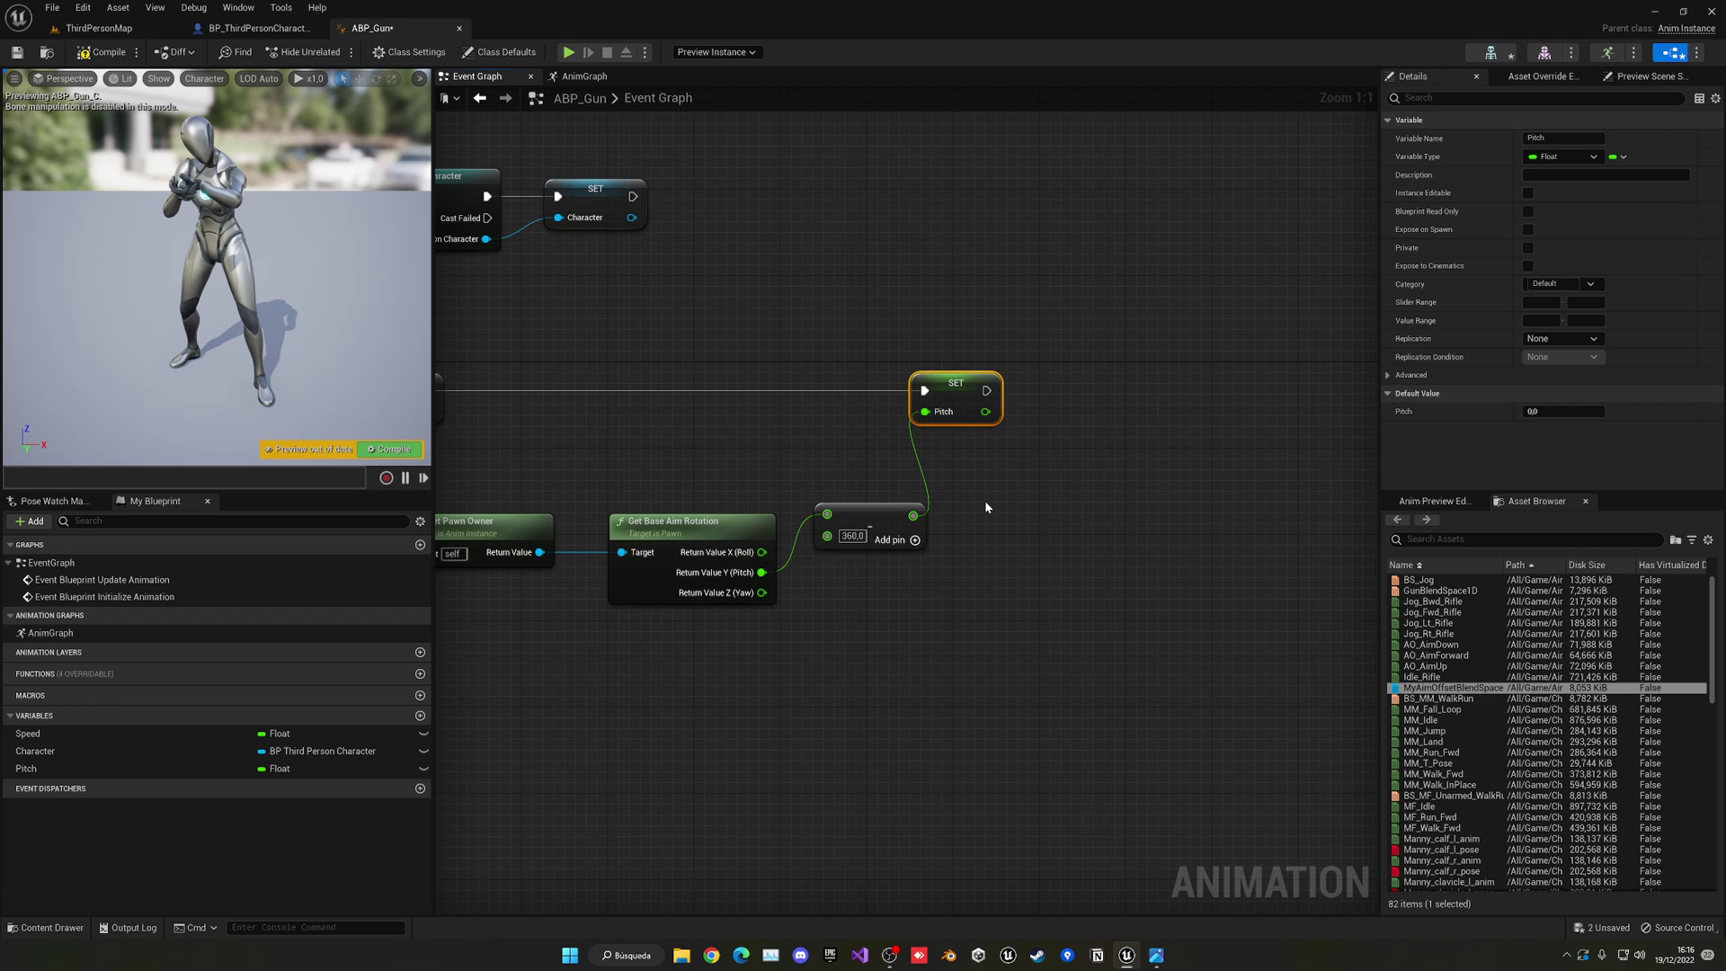
{"action": "left_click_drag", "start_coordinate": [761, 572], "coordinate": [832, 630]}
{"action": "type", "text": ">"}
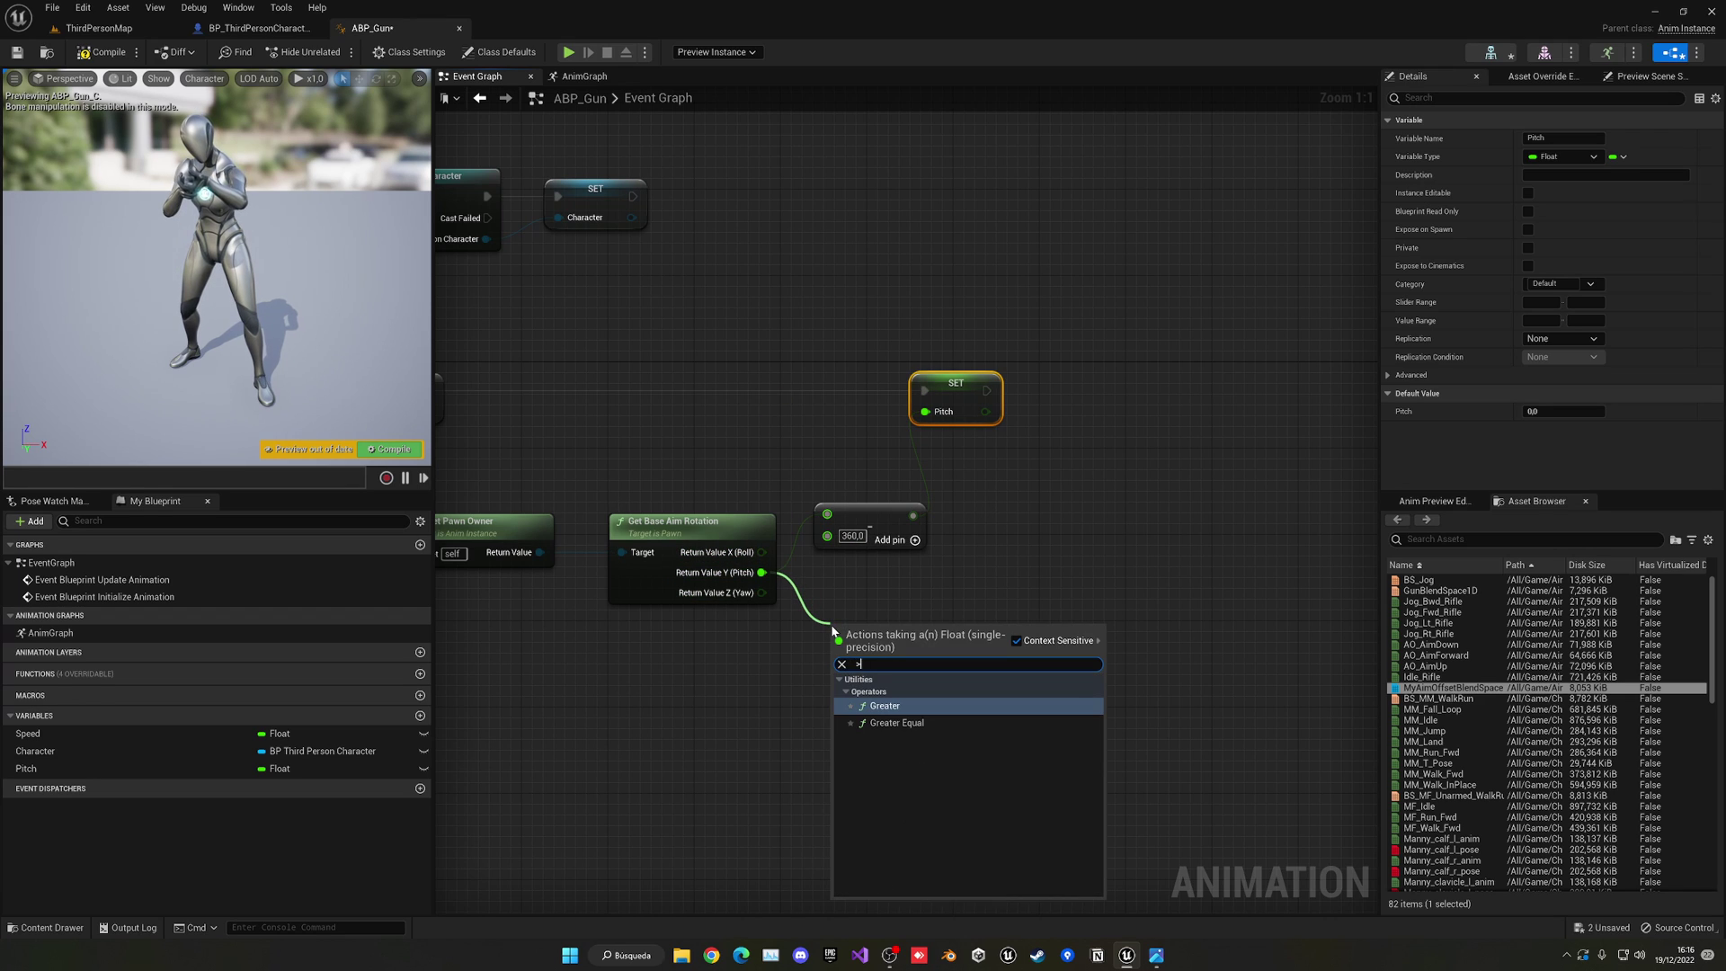
{"action": "type", "text": "="}
{"action": "key", "text": "Return"}
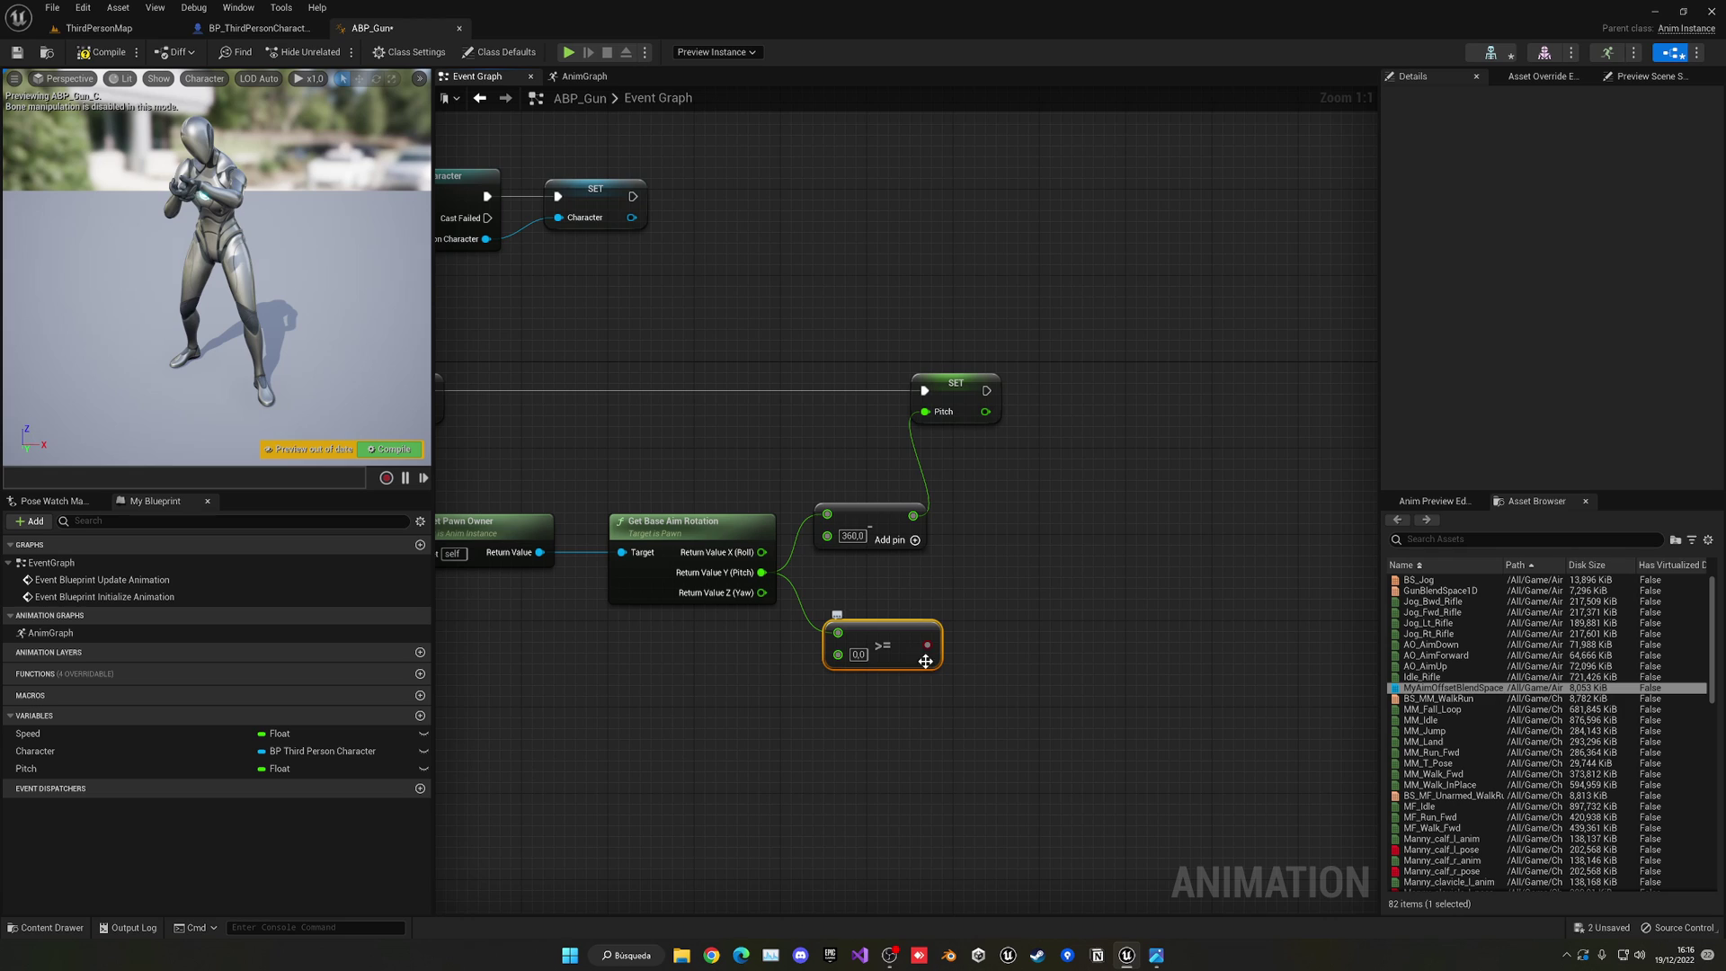
{"action": "left_click_drag", "start_coordinate": [888, 633], "coordinate": [887, 619]}
{"action": "left_click", "coordinate": [848, 611]}
{"action": "type", "text": "180"}
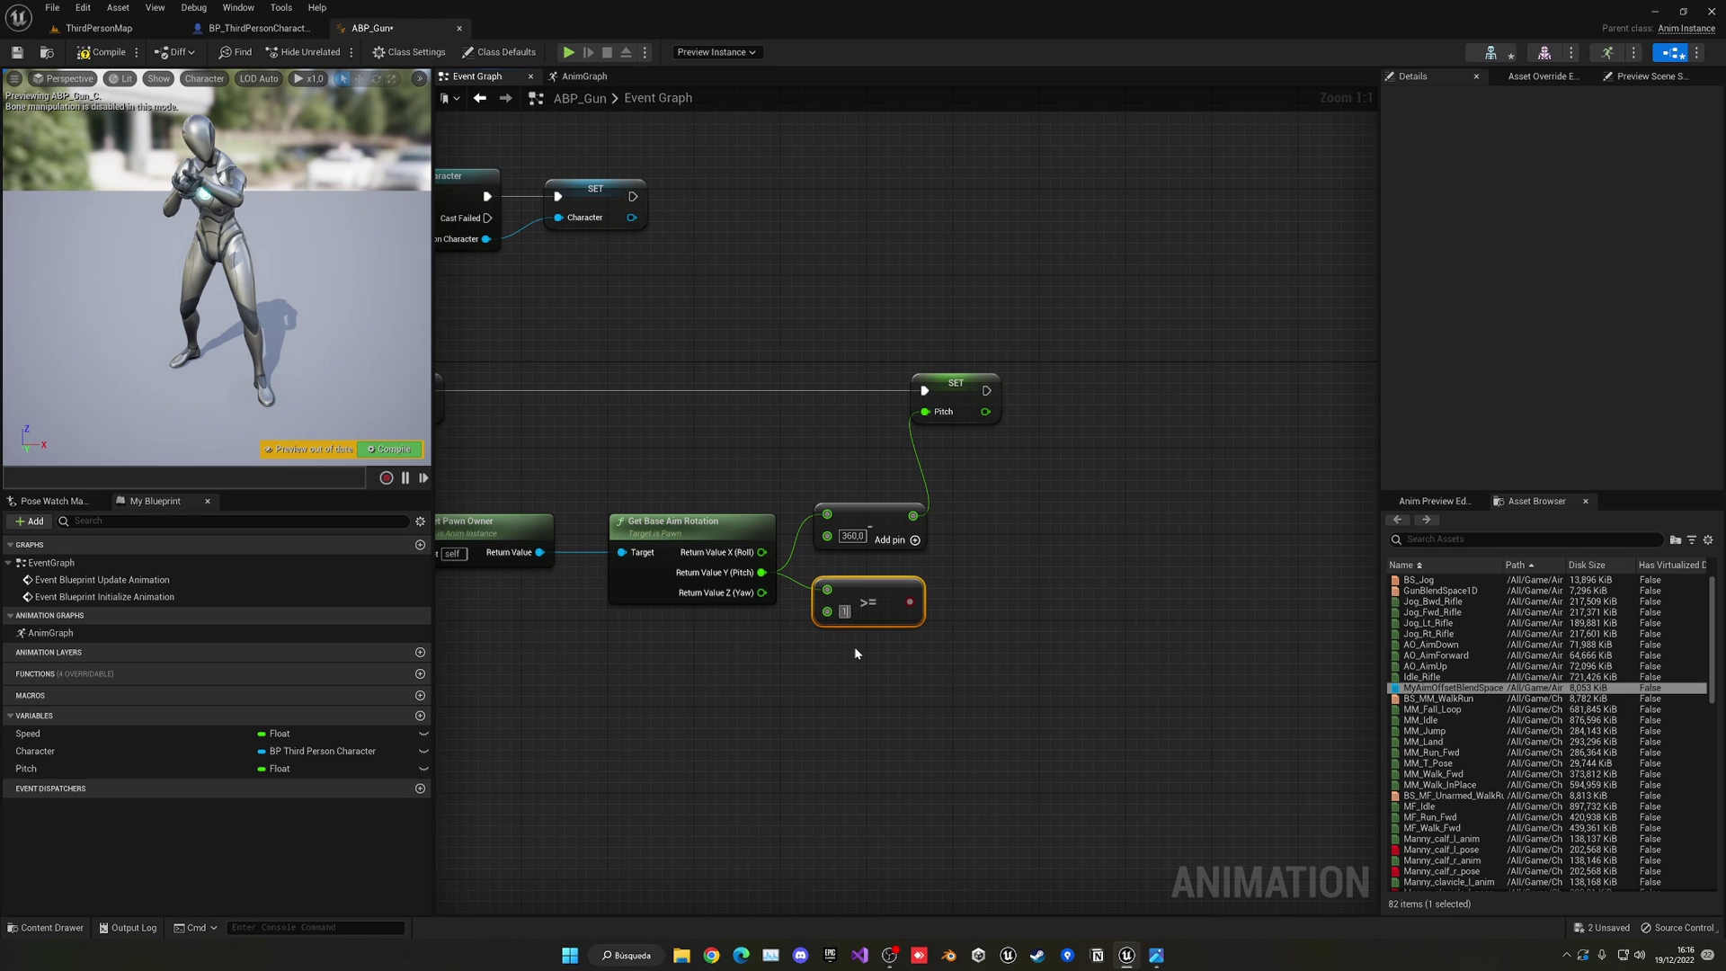
{"action": "left_click", "coordinate": [855, 646]}
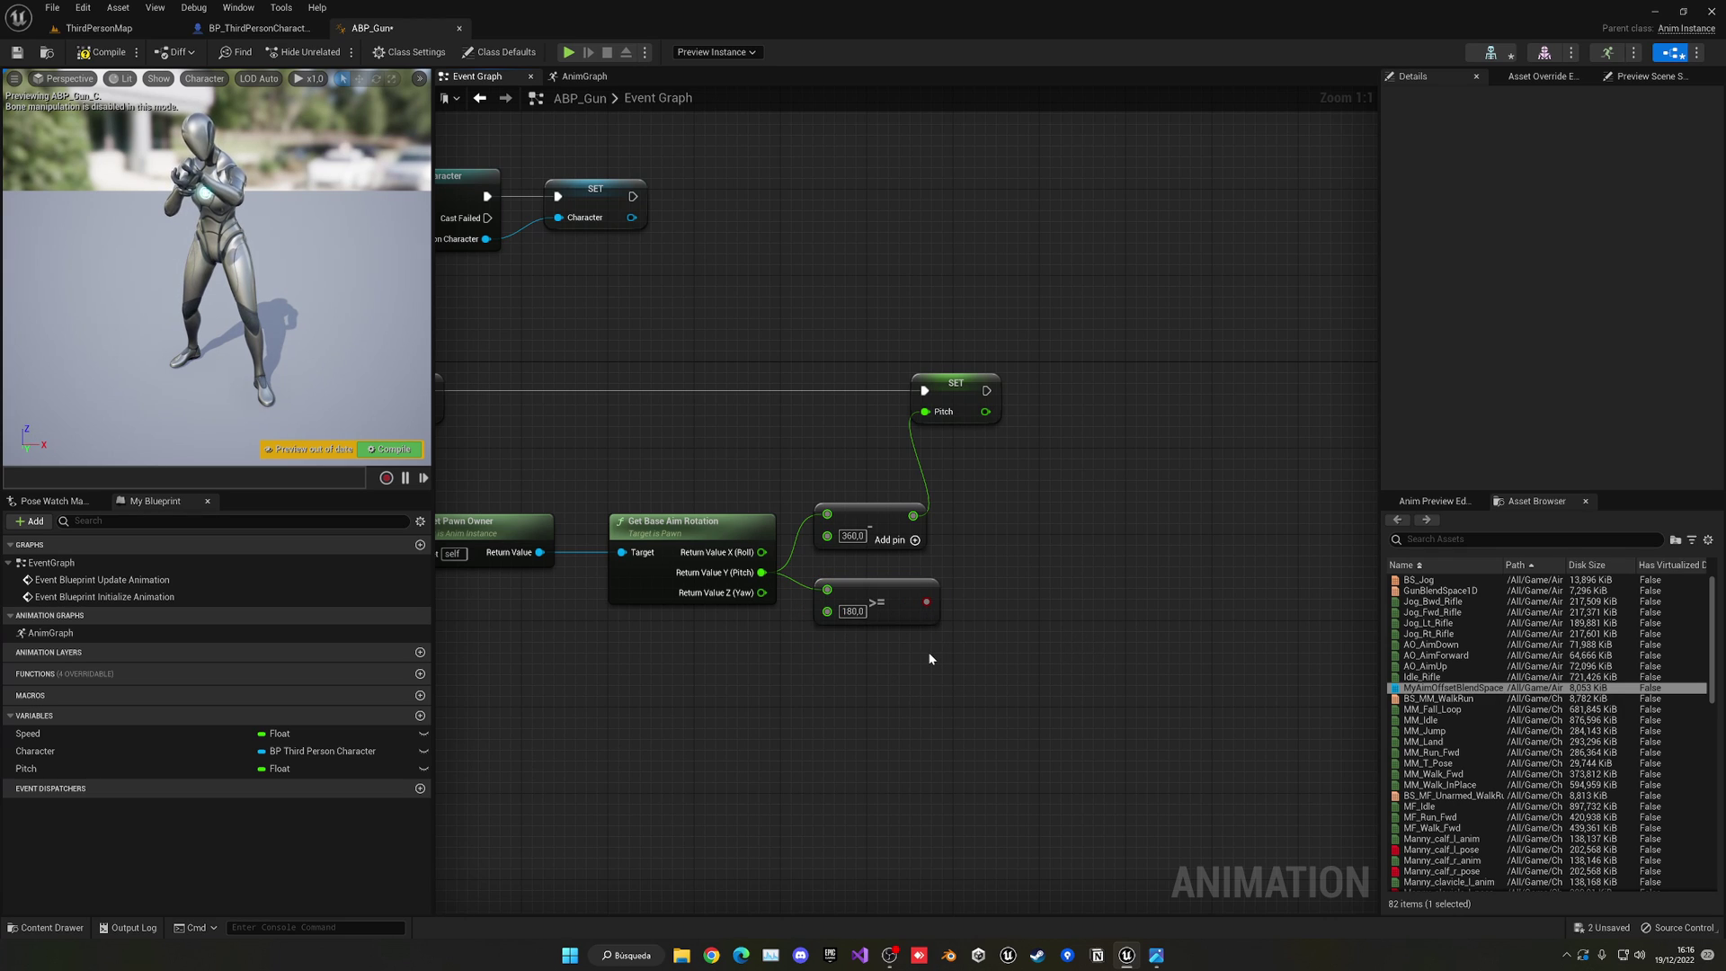
- Insert a Branch conditioned on the comparison between Set Speed and Set Pitch, with its True output running Set Pitch
{"action": "right_click_drag", "start_coordinate": [931, 659], "coordinate": [853, 688]}
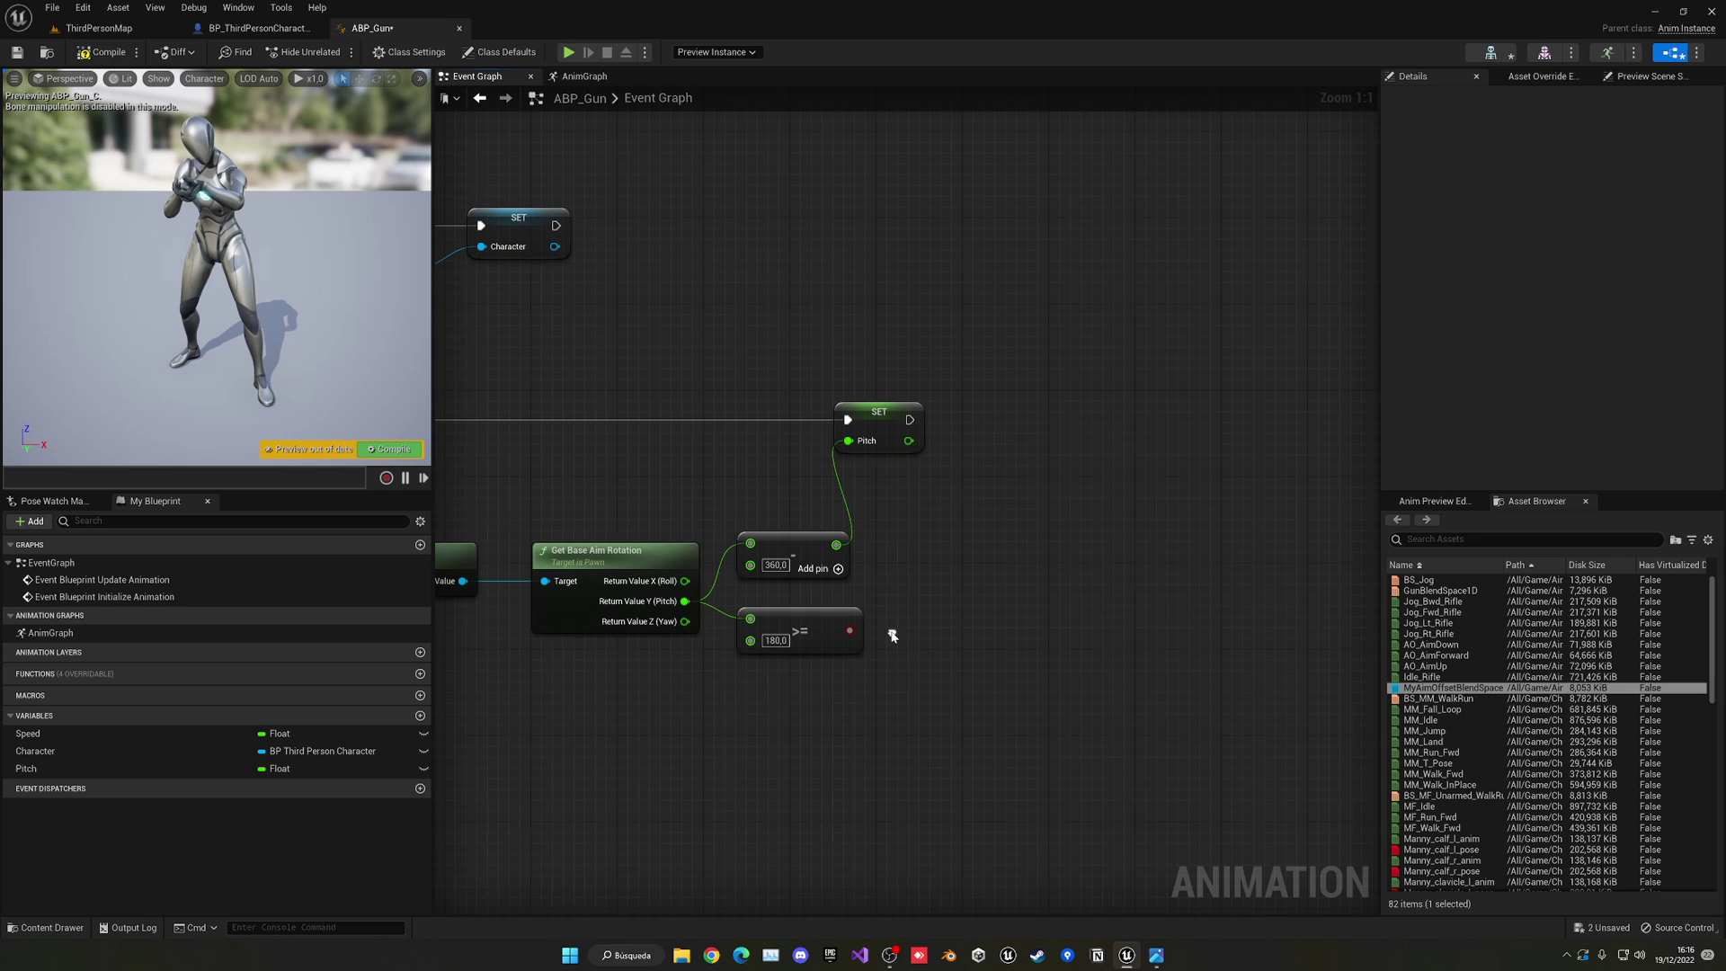
{"action": "left_click_drag", "start_coordinate": [849, 631], "coordinate": [681, 387]}
{"action": "type", "text": "bra"}
{"action": "left_click", "coordinate": [739, 525]}
{"action": "right_click_drag", "start_coordinate": [674, 429], "coordinate": [925, 443]}
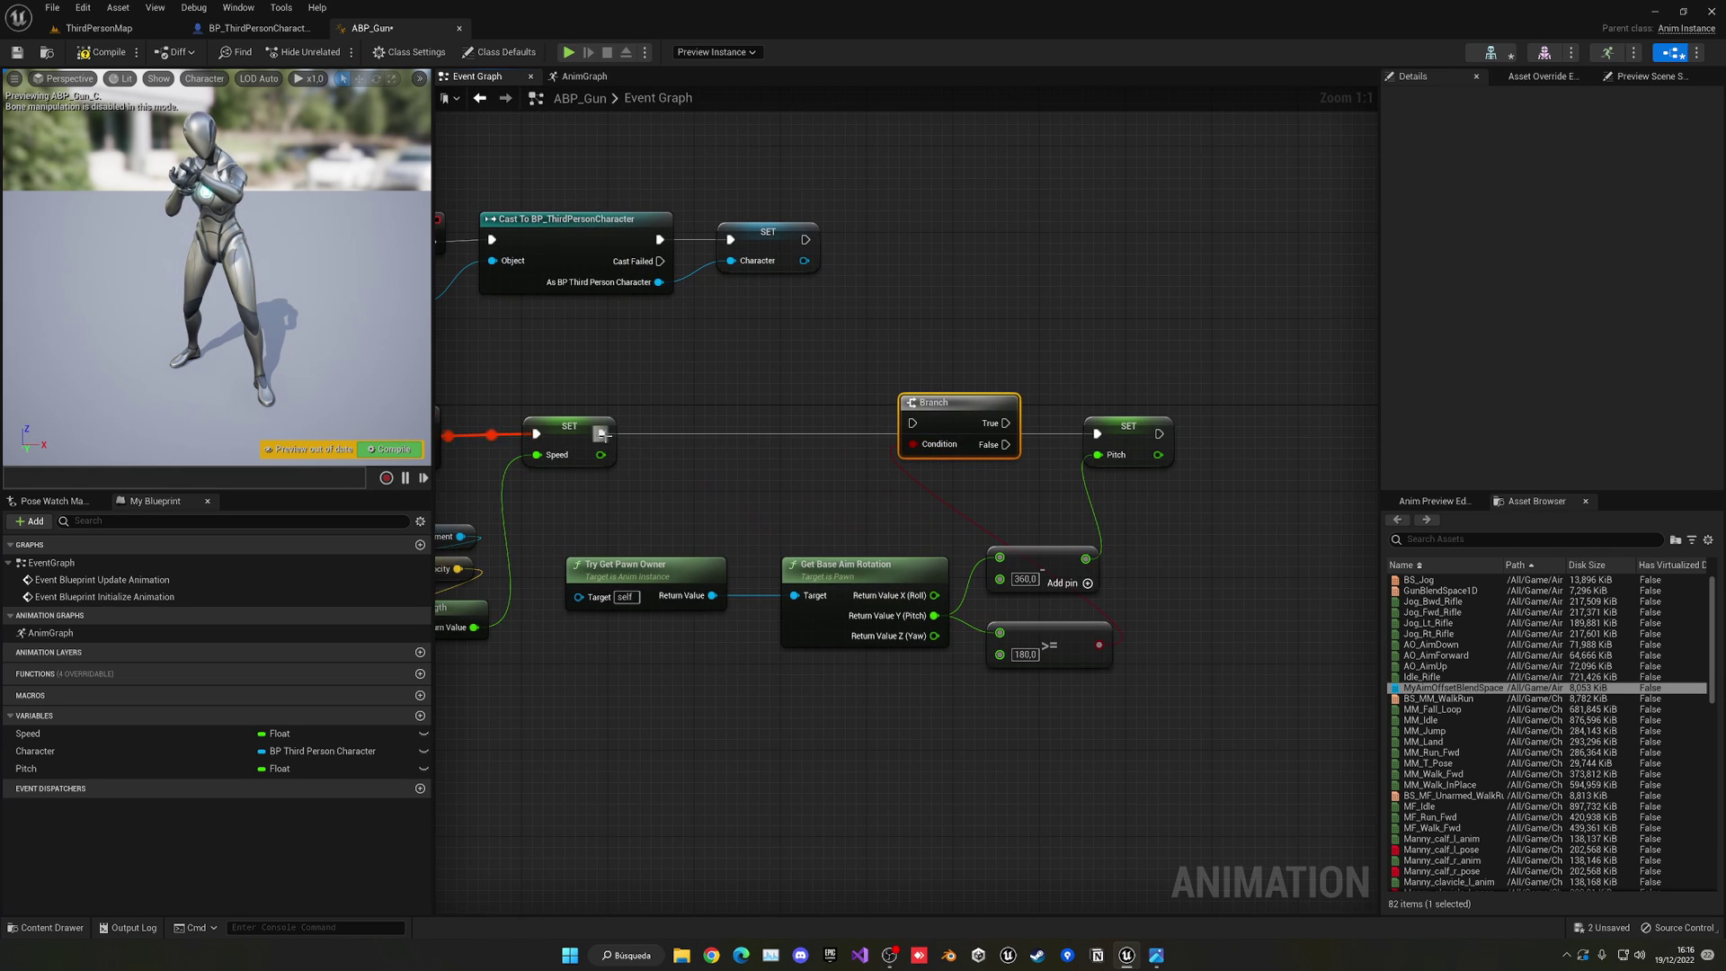
{"action": "left_click_drag", "start_coordinate": [602, 434], "coordinate": [944, 441]}
{"action": "right_click_drag", "start_coordinate": [1047, 462], "coordinate": [889, 468]}
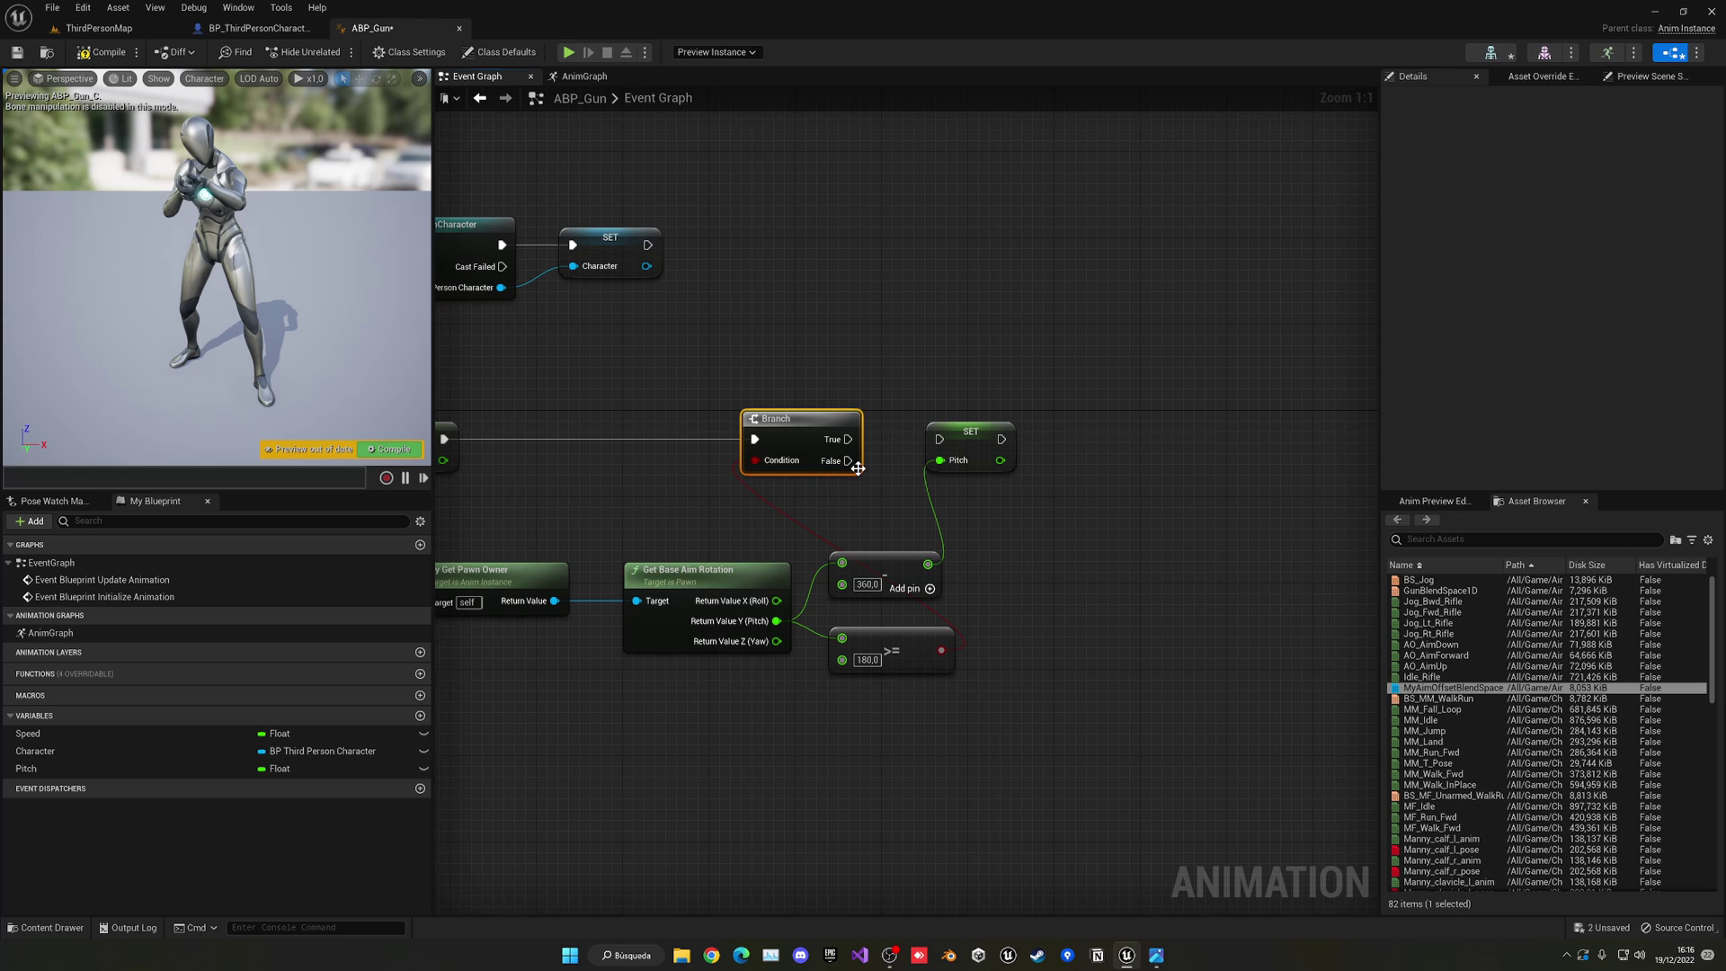
{"action": "left_click_drag", "start_coordinate": [847, 438], "coordinate": [940, 438]}
- Duplicate the Set Pitch node, run it from the Branch's False output and feed it the aim rotation's unmodified Pitch value
{"action": "right_click_drag", "start_coordinate": [879, 477], "coordinate": [836, 462]}
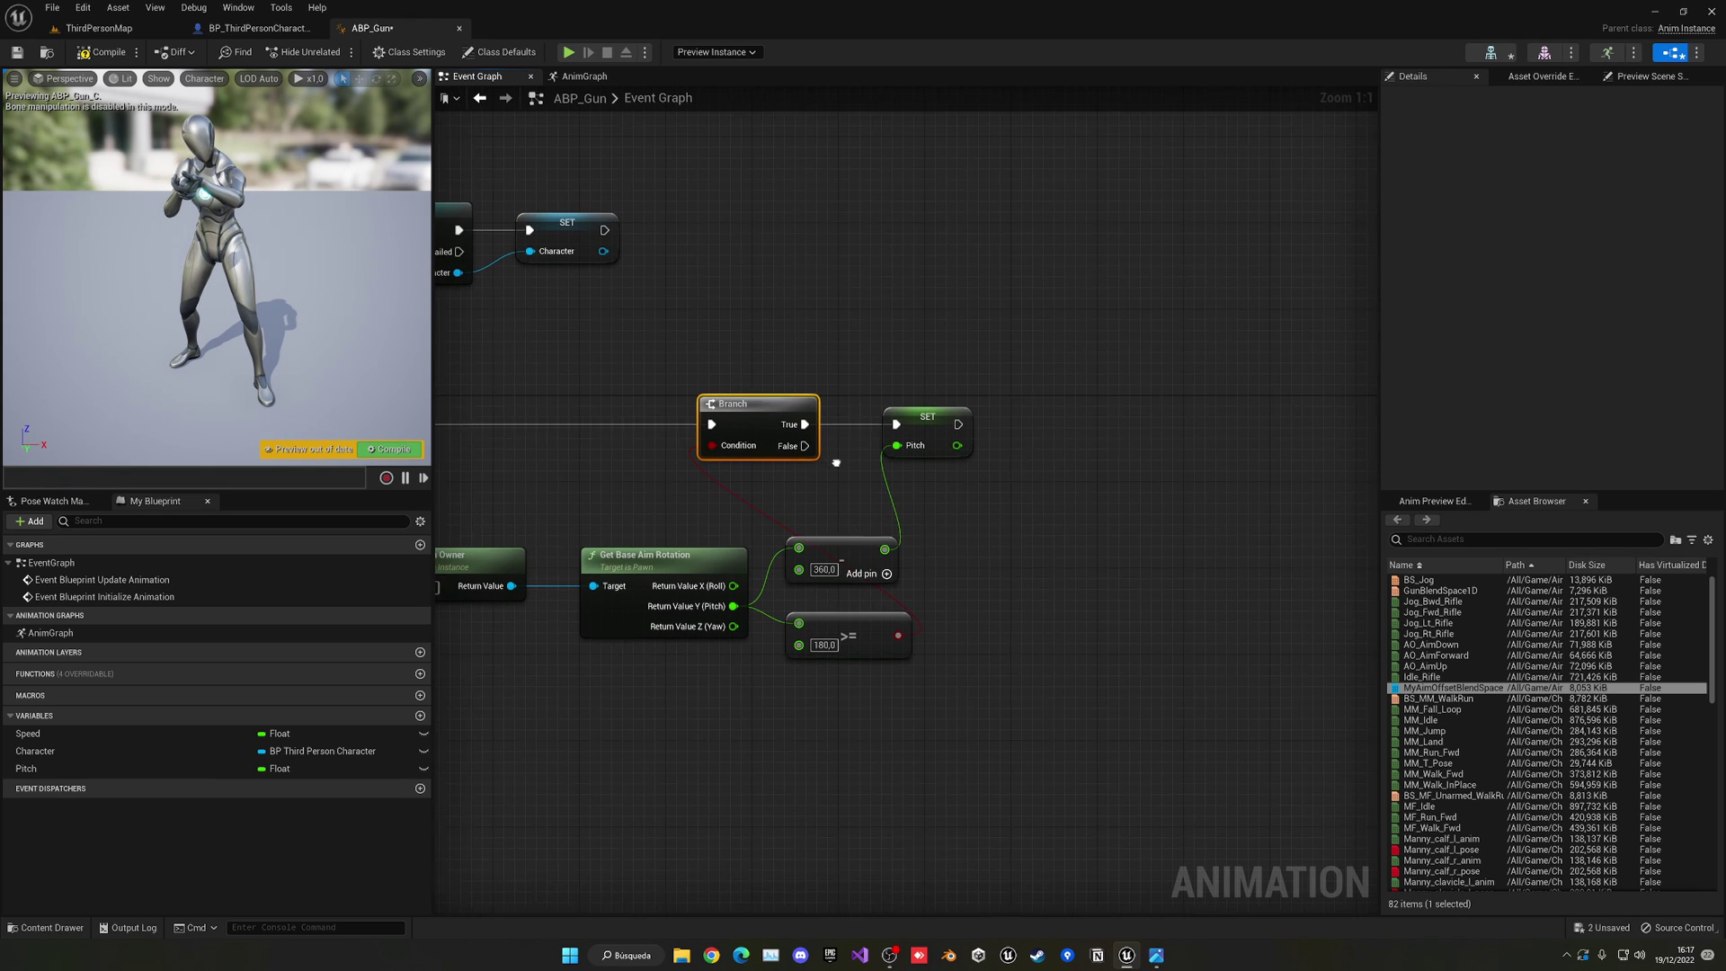
{"action": "left_click", "coordinate": [930, 417]}
{"action": "key", "text": "ctrl+c"}
{"action": "key", "text": "ctrl+v"}
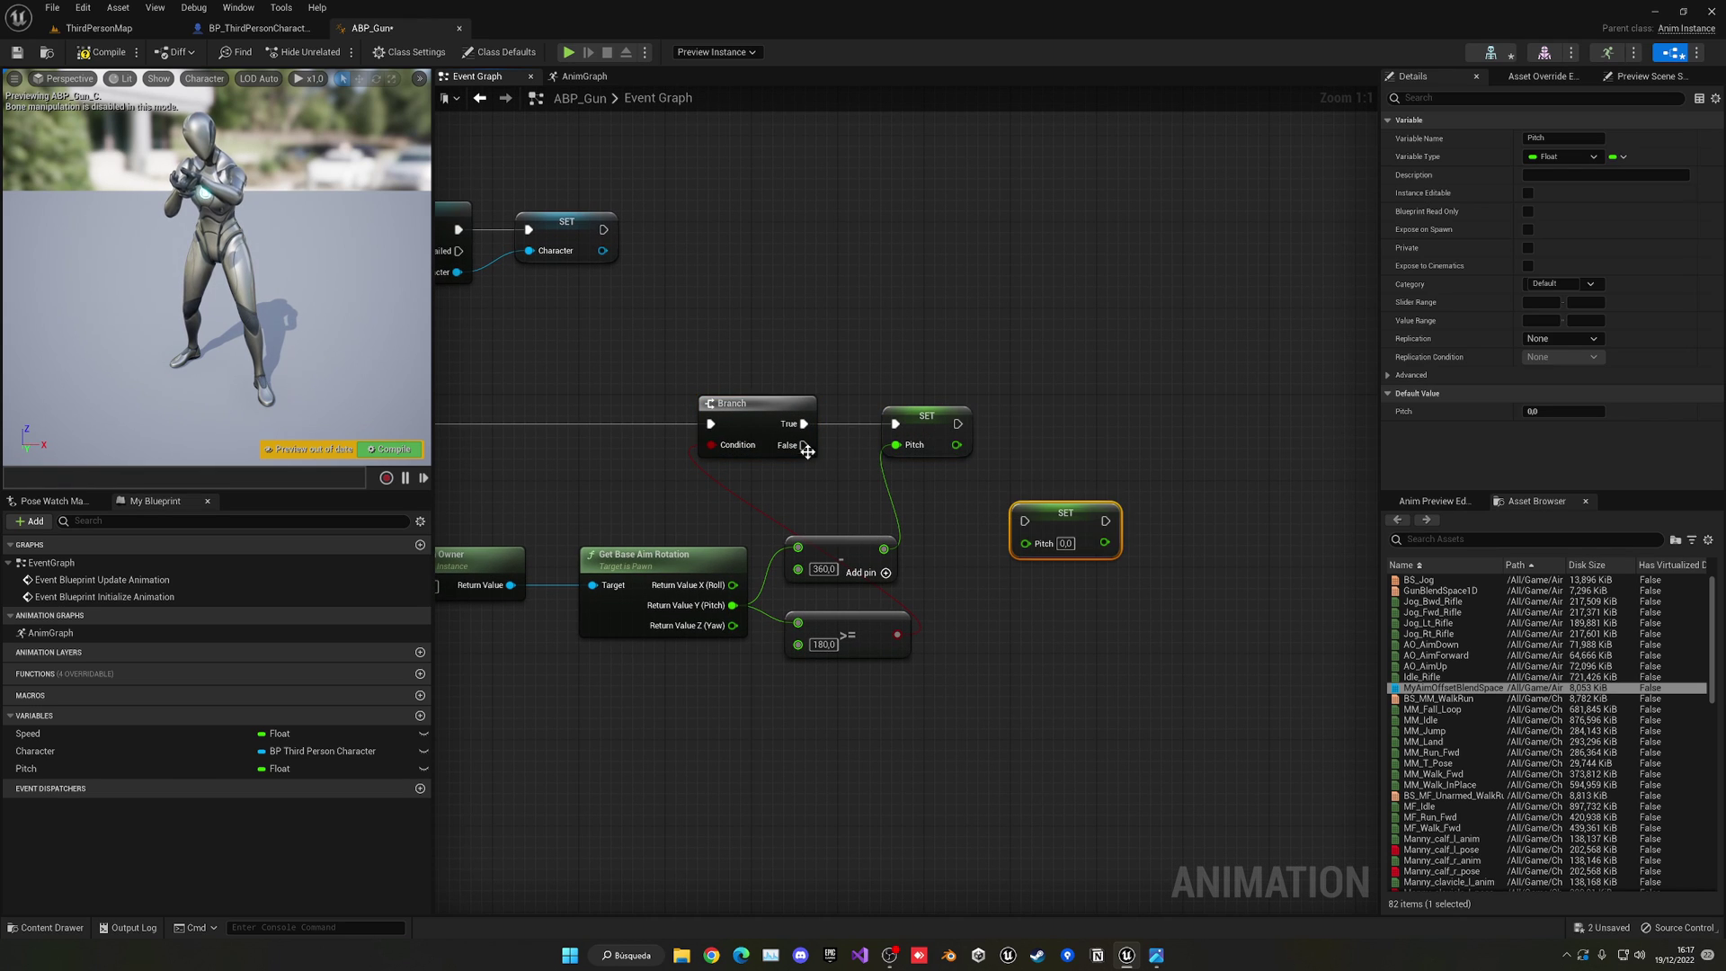
{"action": "left_click_drag", "start_coordinate": [803, 445], "coordinate": [1006, 510]}
{"action": "right_click_drag", "start_coordinate": [1006, 510], "coordinate": [970, 490]}
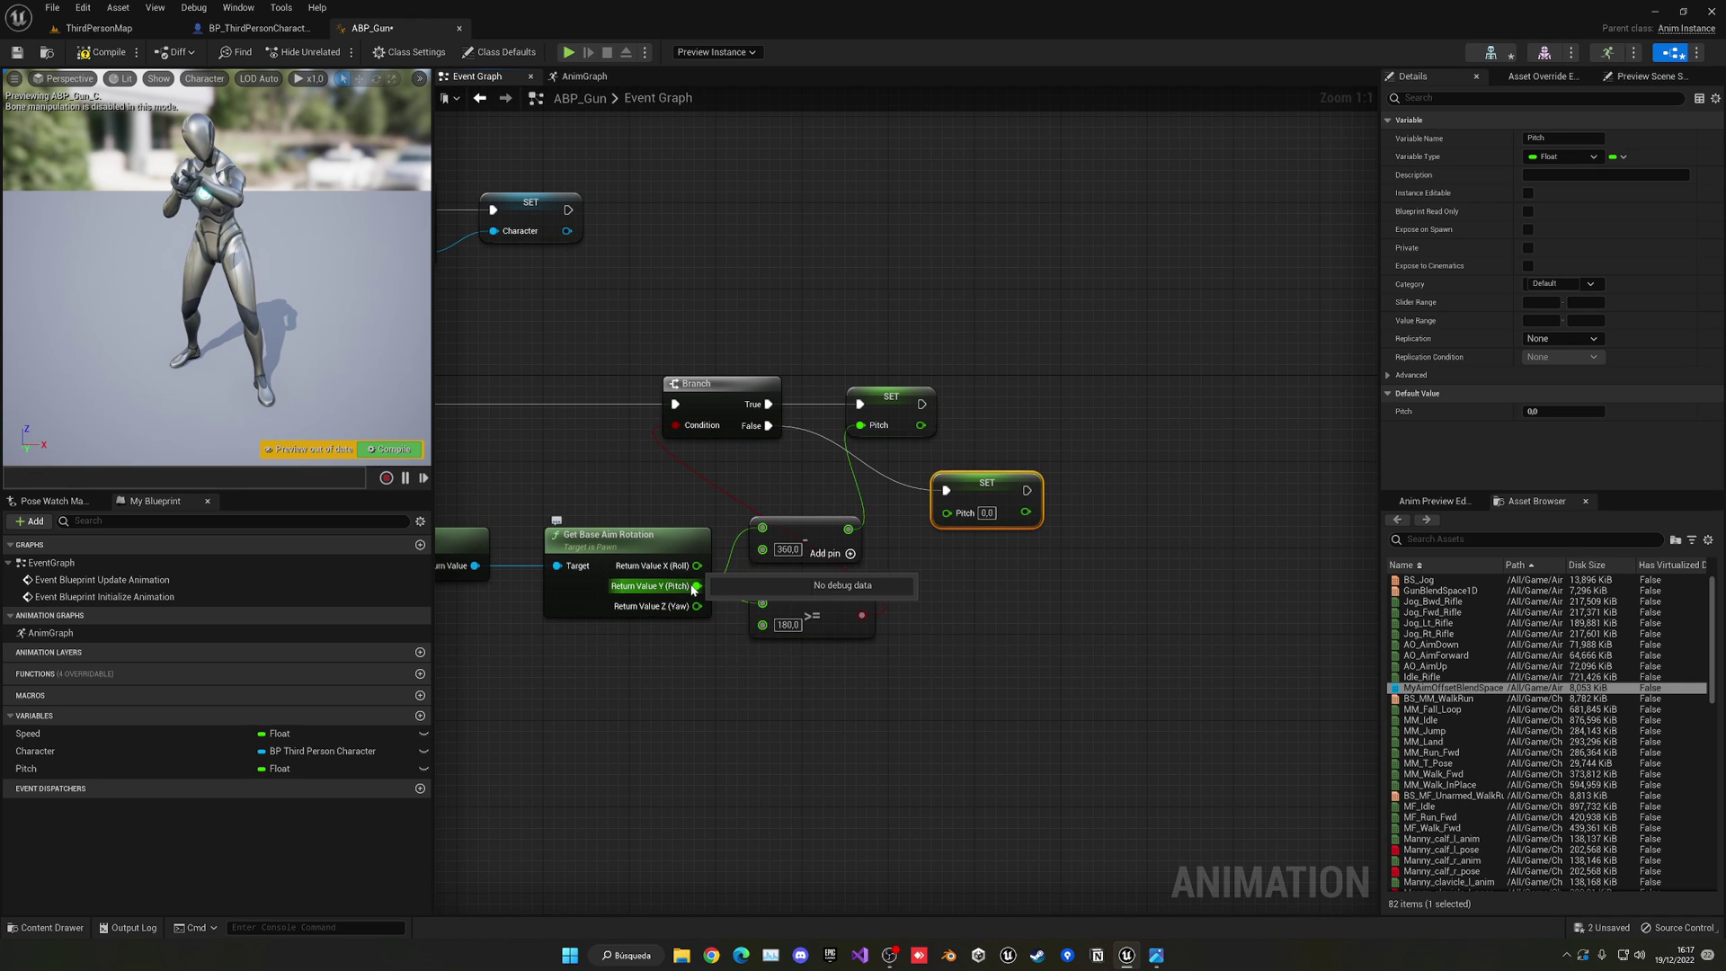
{"action": "left_click_drag", "start_coordinate": [696, 586], "coordinate": [946, 512]}
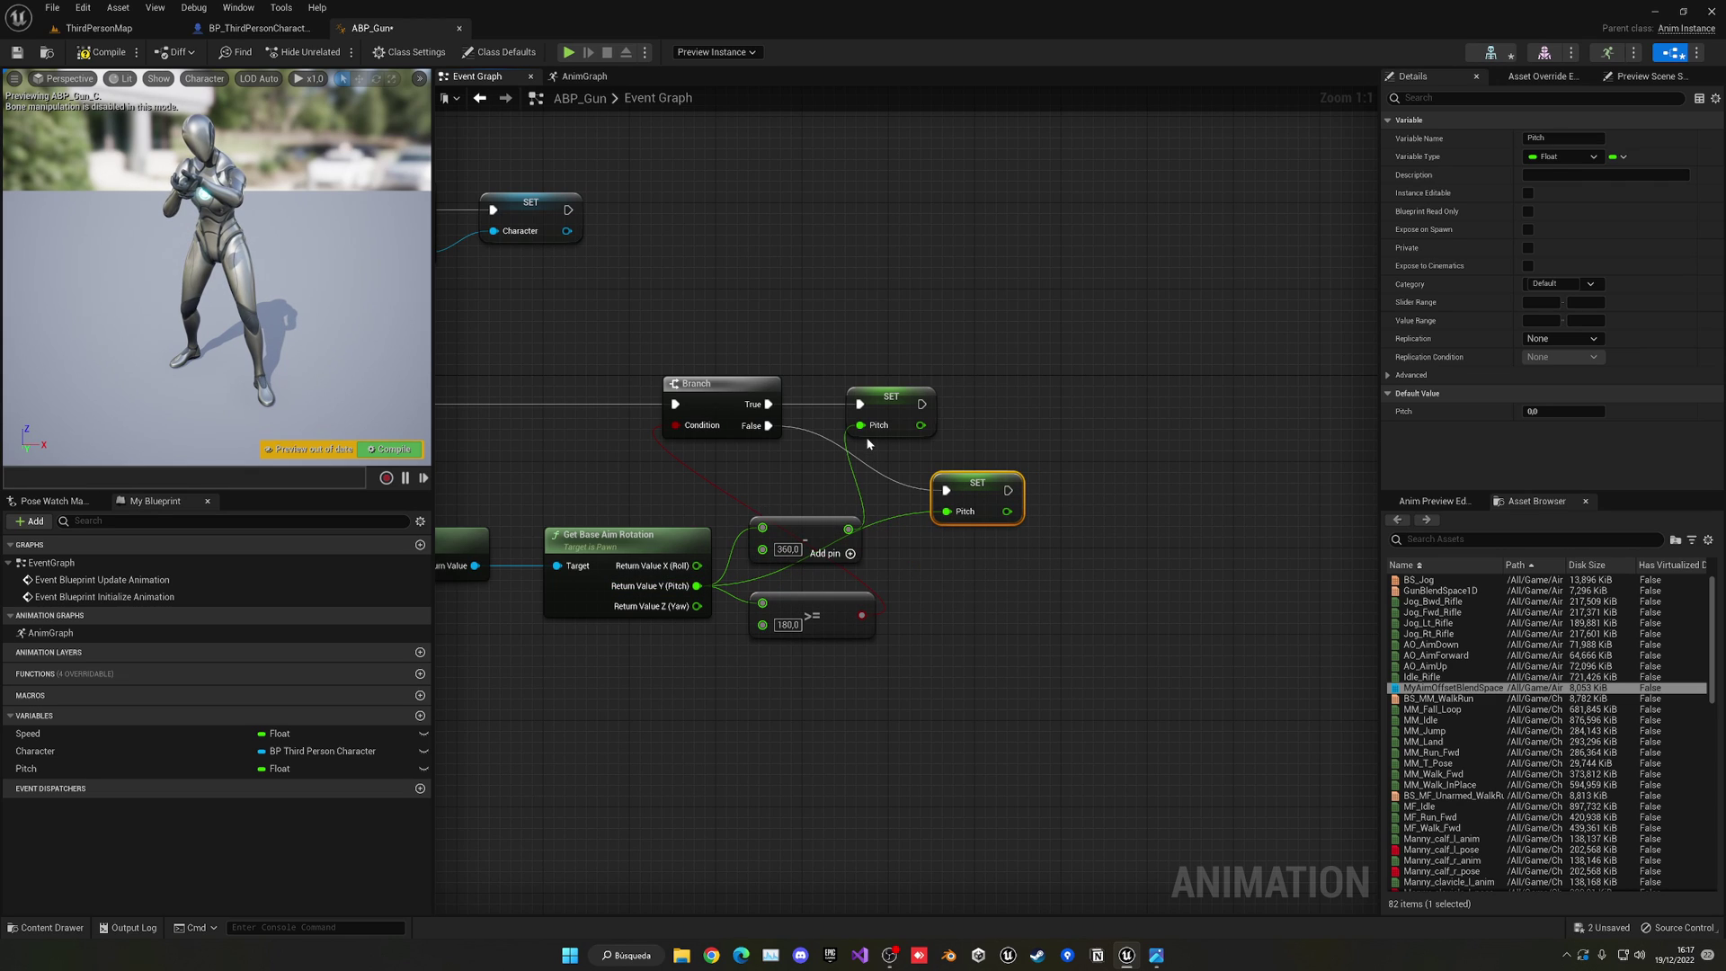
- Compile and save ABP_Gun, and play ThirdPersonMap to test the character's aim pitch while looking around and moving
{"action": "left_click", "coordinate": [102, 52]}
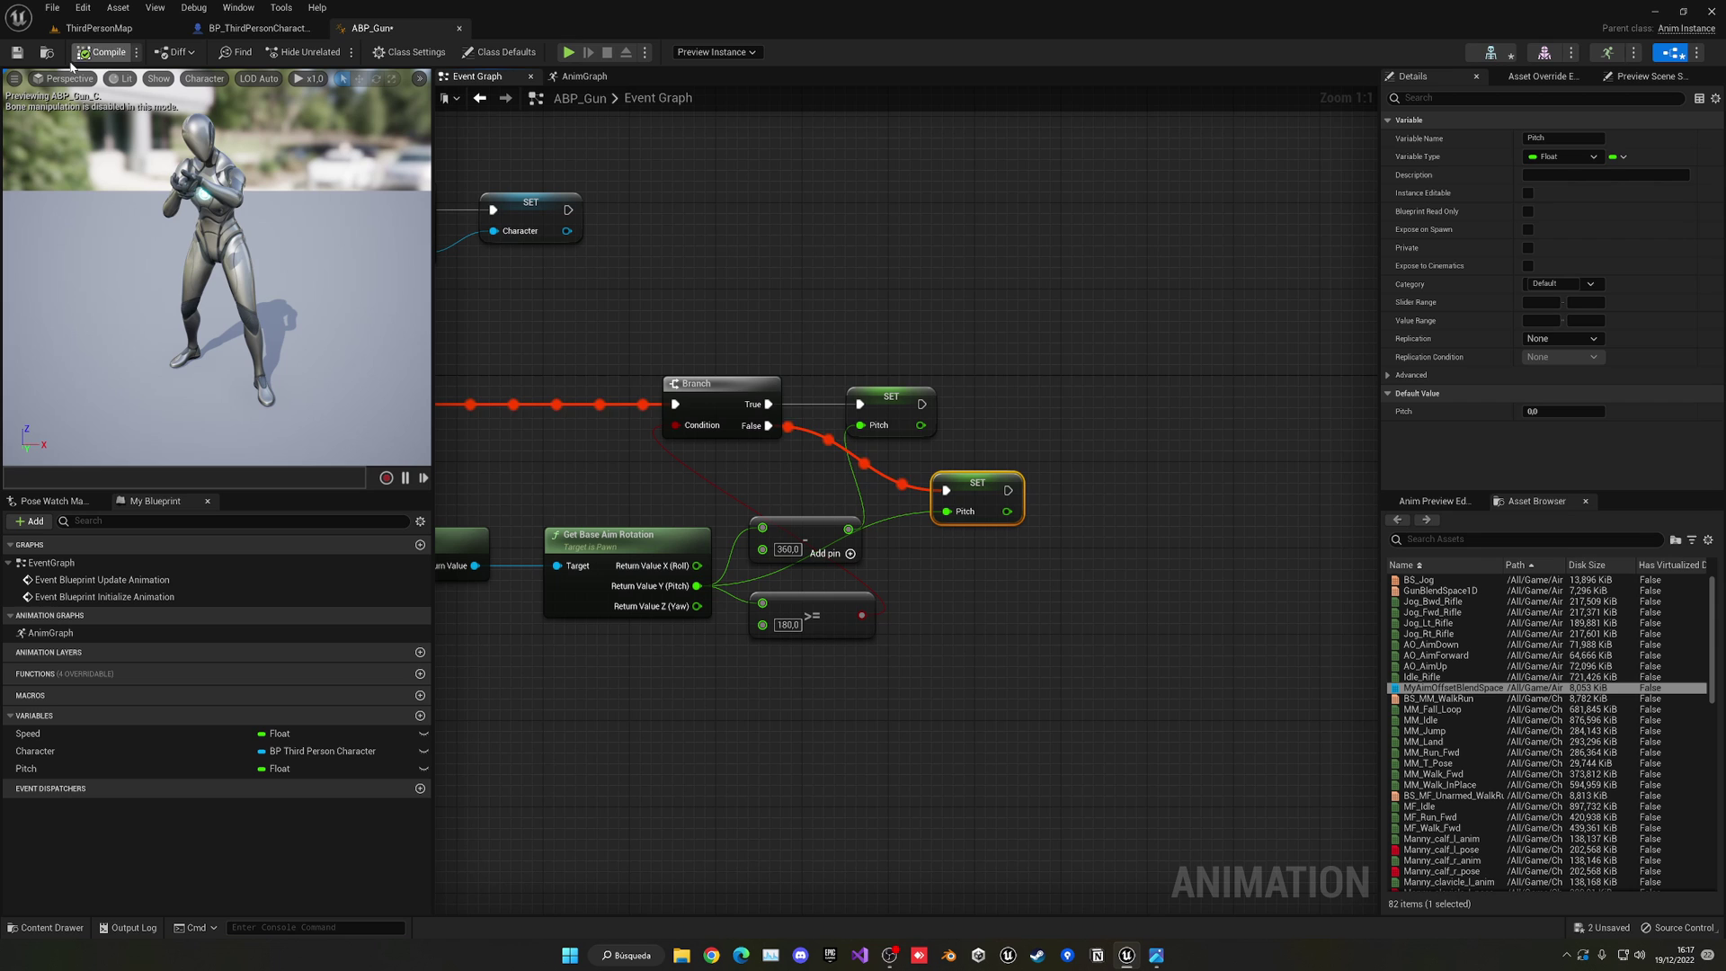
{"action": "left_click", "coordinate": [16, 52]}
{"action": "left_click", "coordinate": [99, 28]}
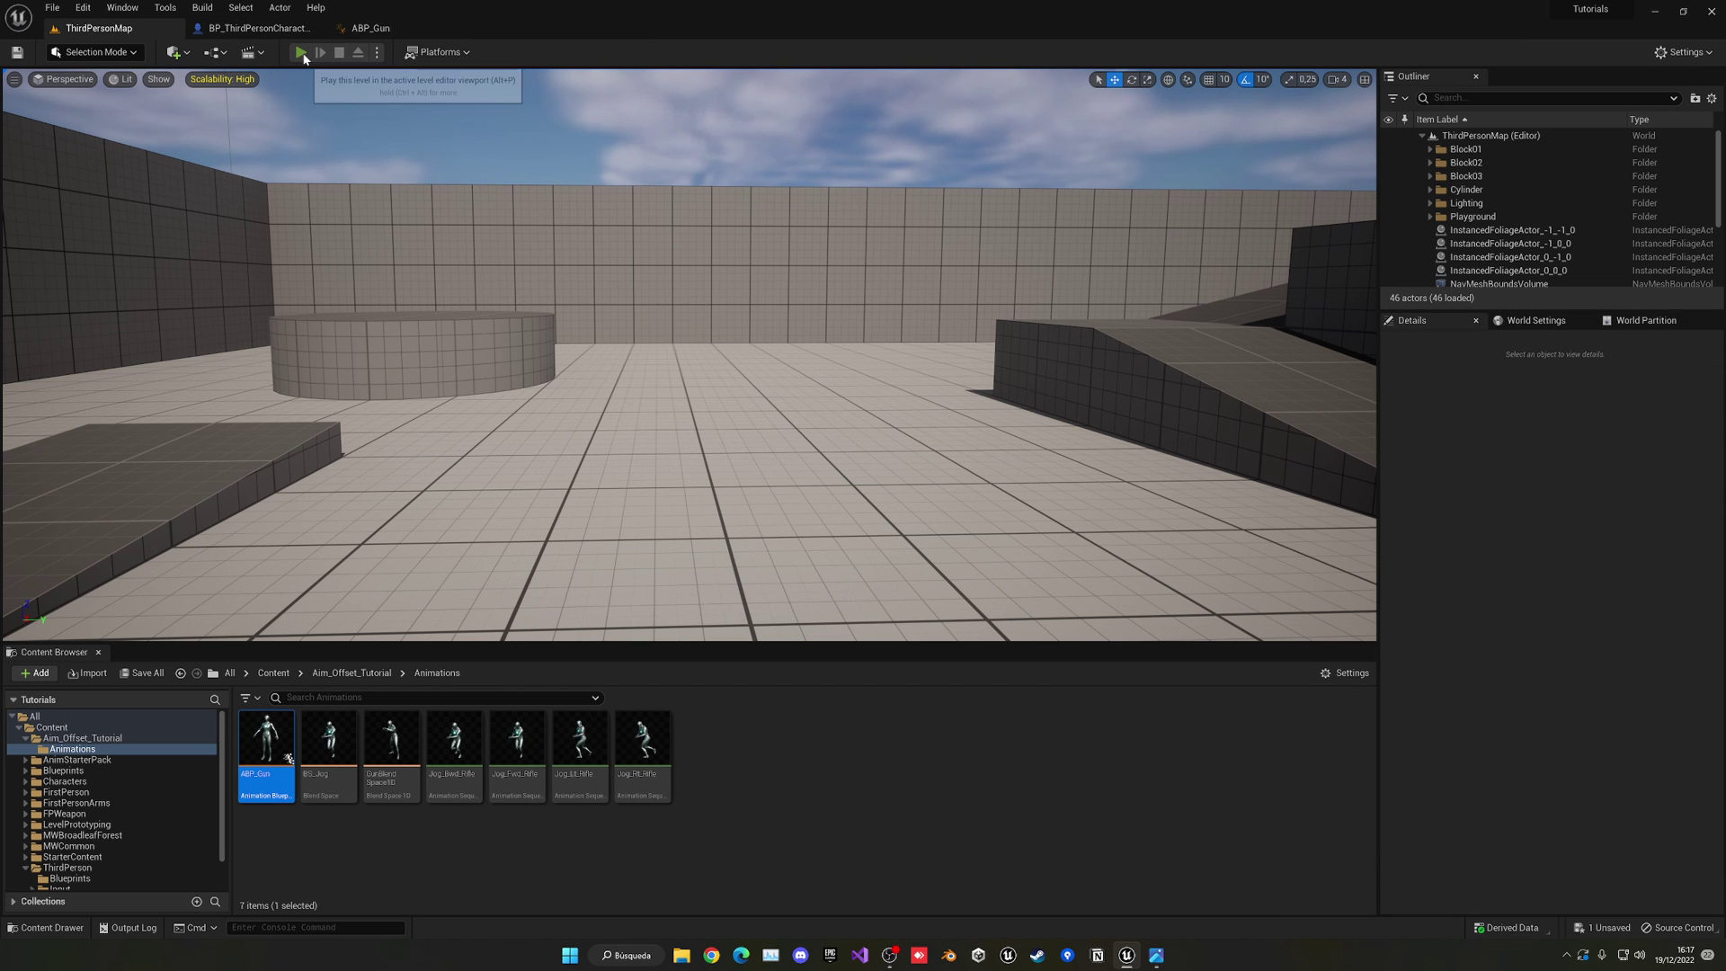
{"action": "left_click", "coordinate": [301, 53]}
{"action": "left_click", "coordinate": [690, 355]}
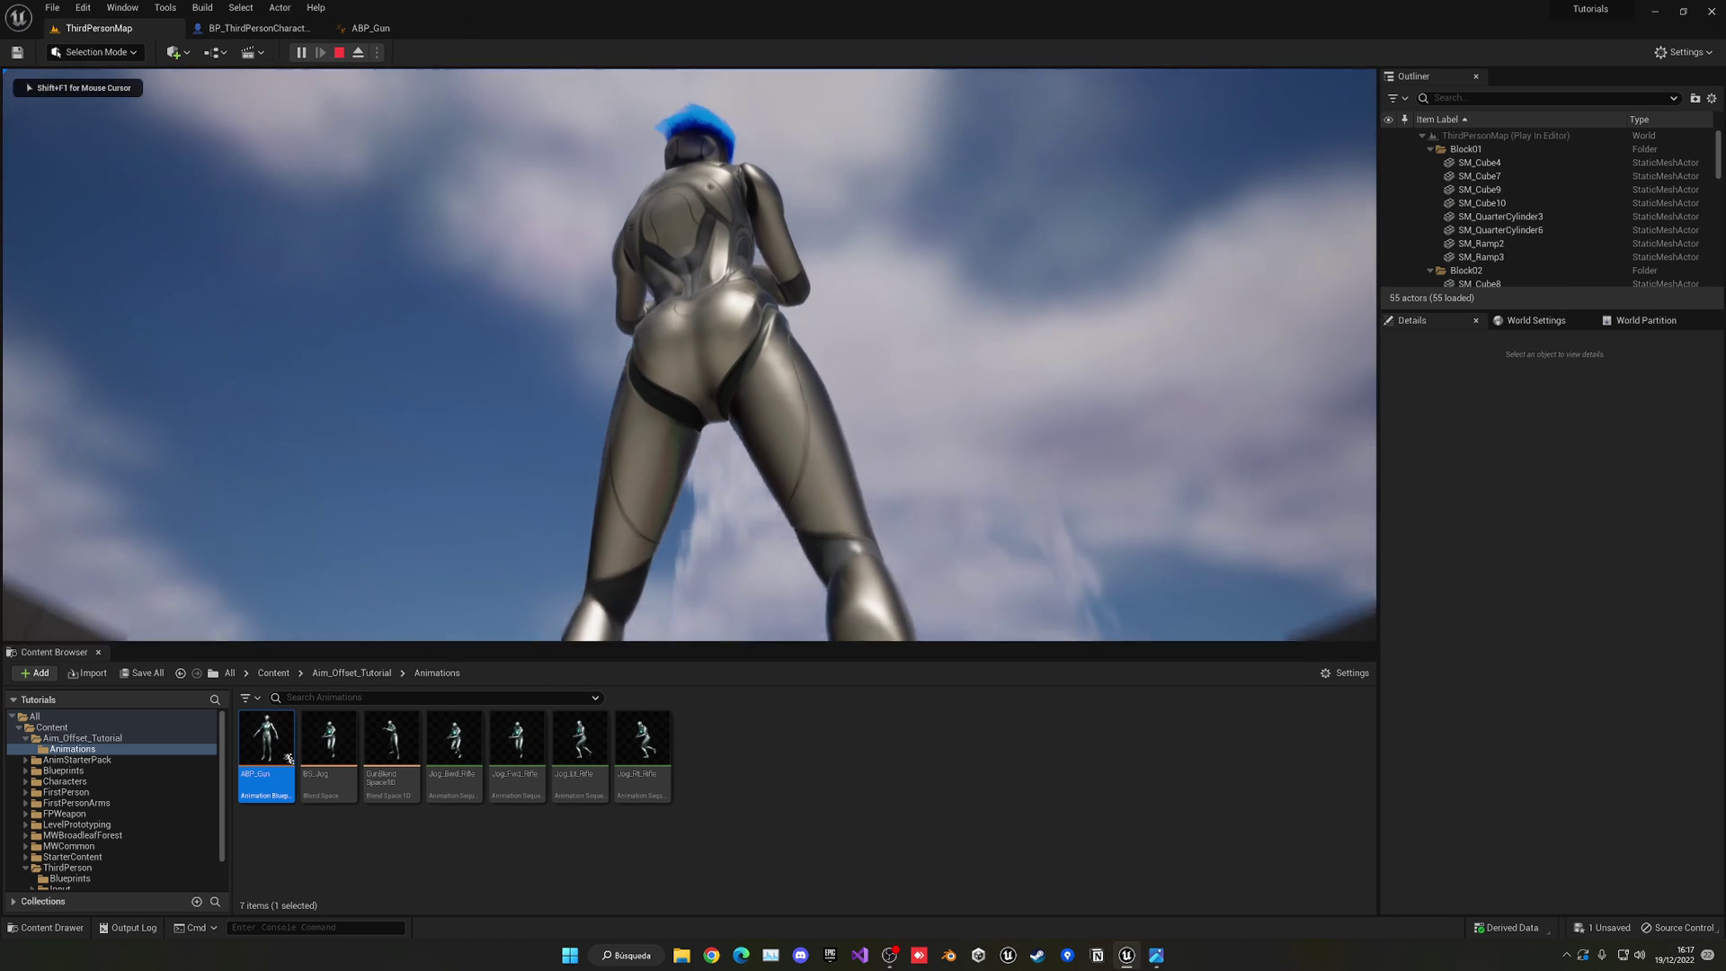
{"action": "key", "text": "w"}
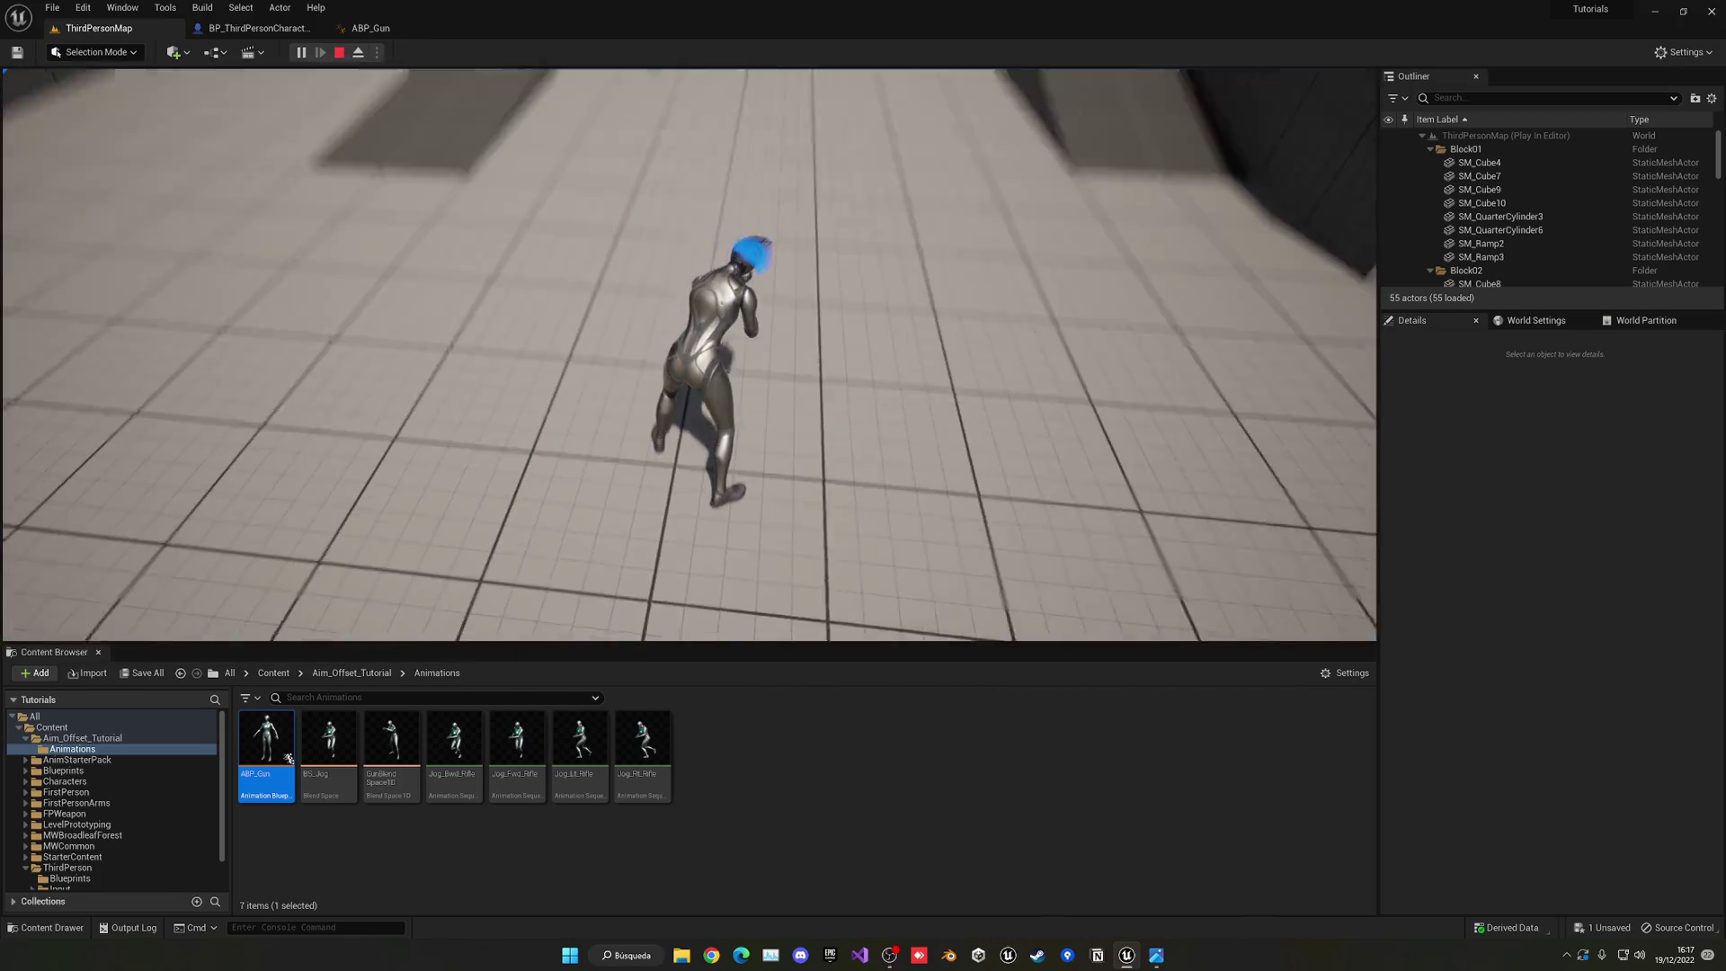
{"action": "key", "text": "Escape"}
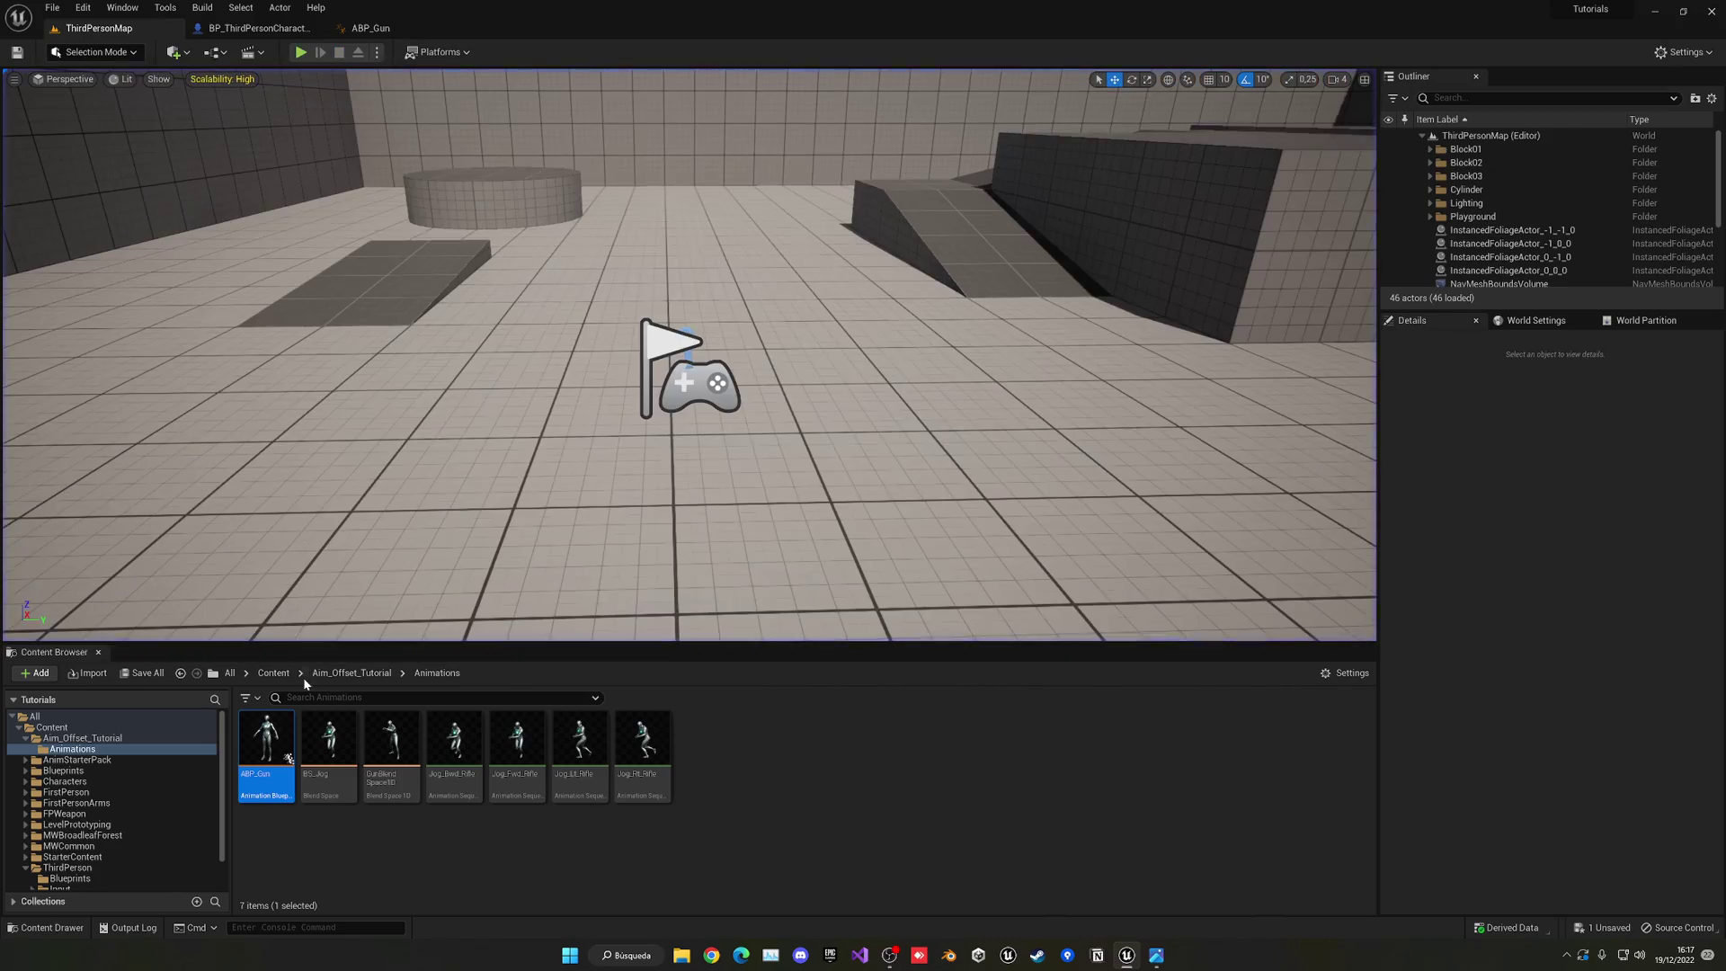
- Open the AO_AimUp animation from the Aim_Offset_Tutorial folder
{"action": "left_click", "coordinate": [351, 675]}
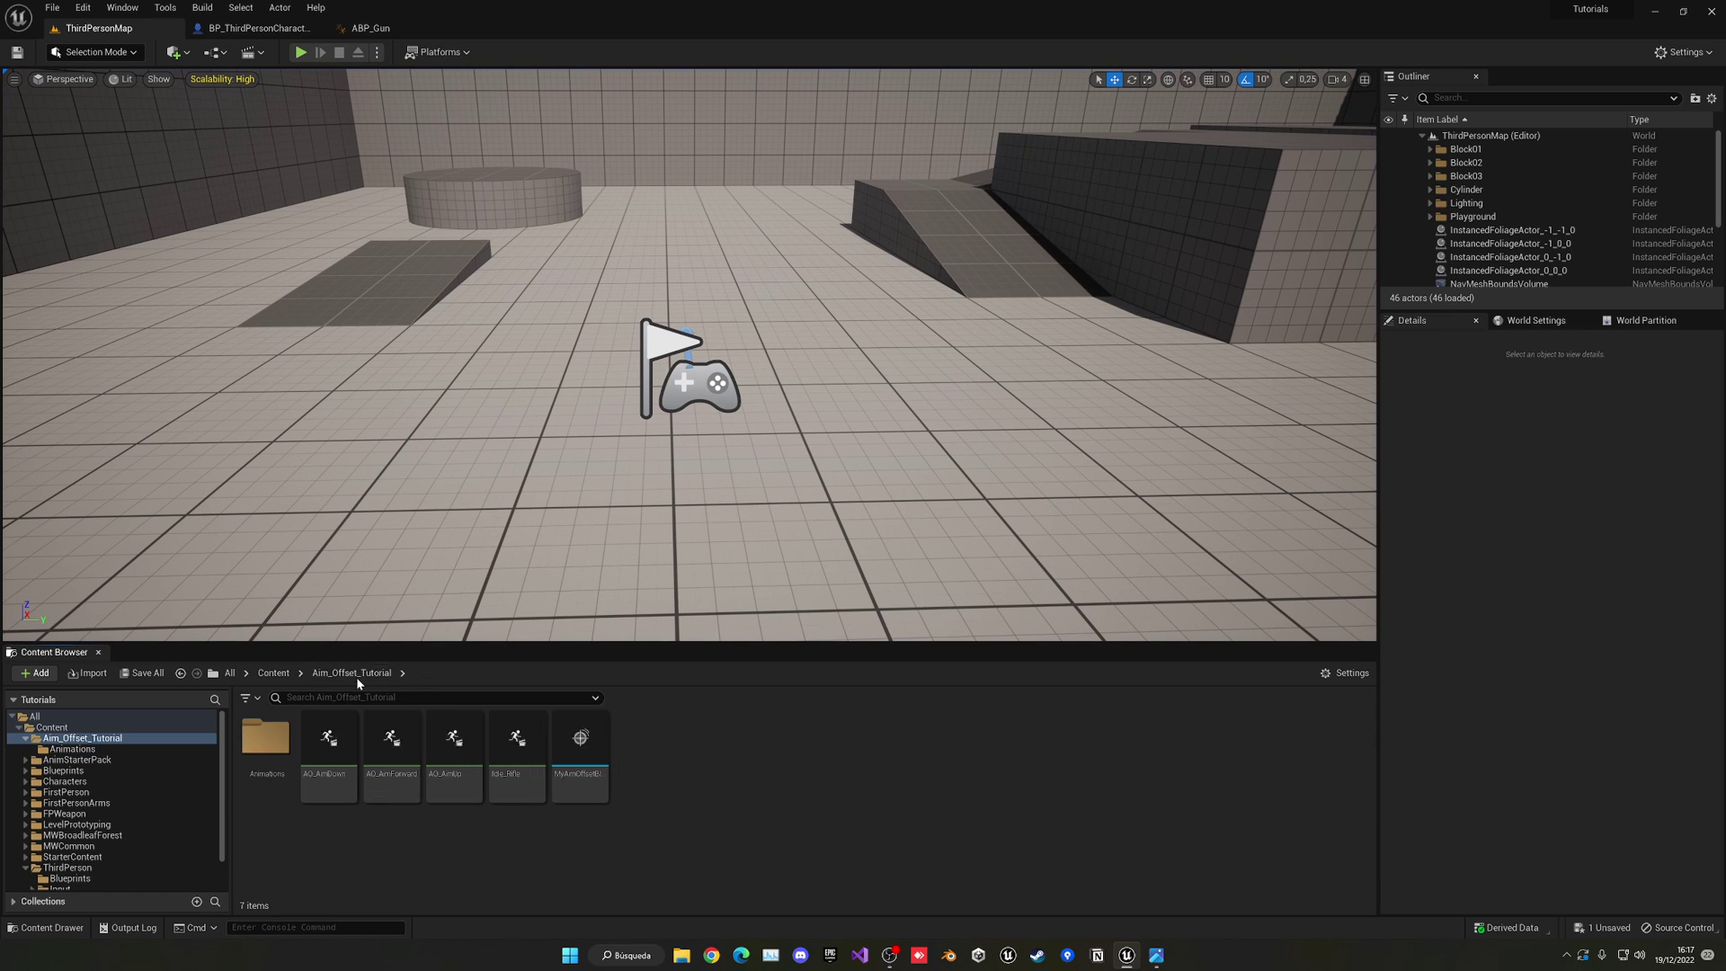
{"action": "left_click", "coordinate": [397, 750]}
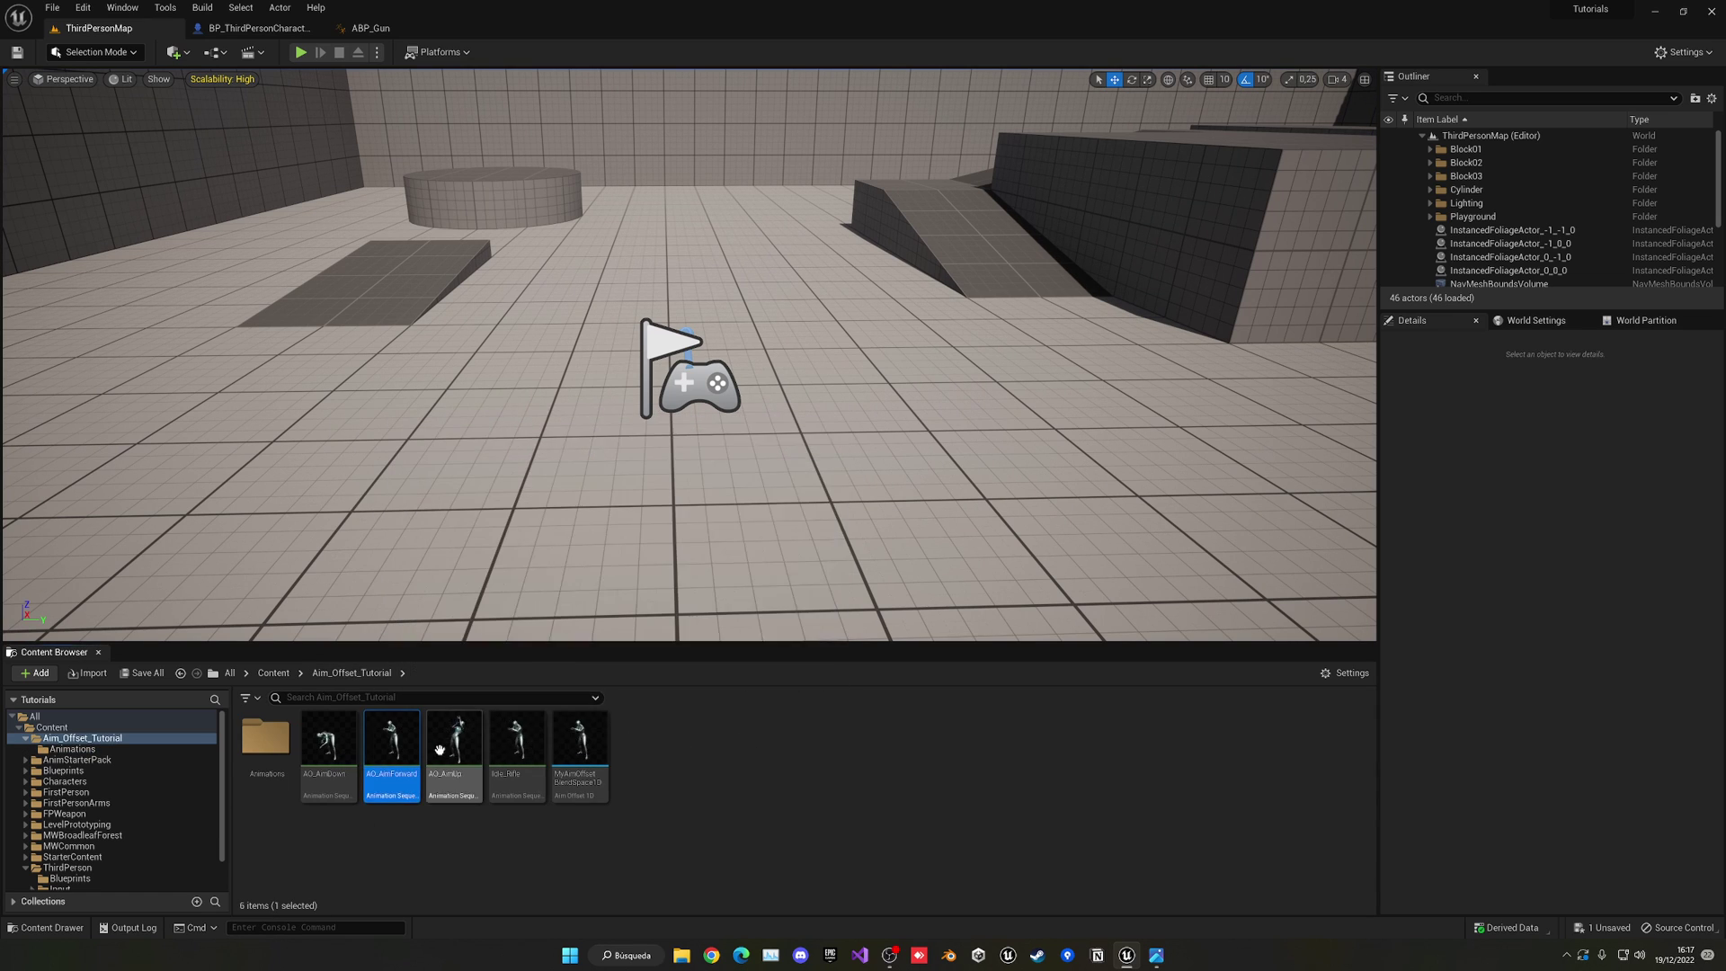
{"action": "left_click", "coordinate": [450, 748]}
{"action": "double_click", "coordinate": [449, 748]}
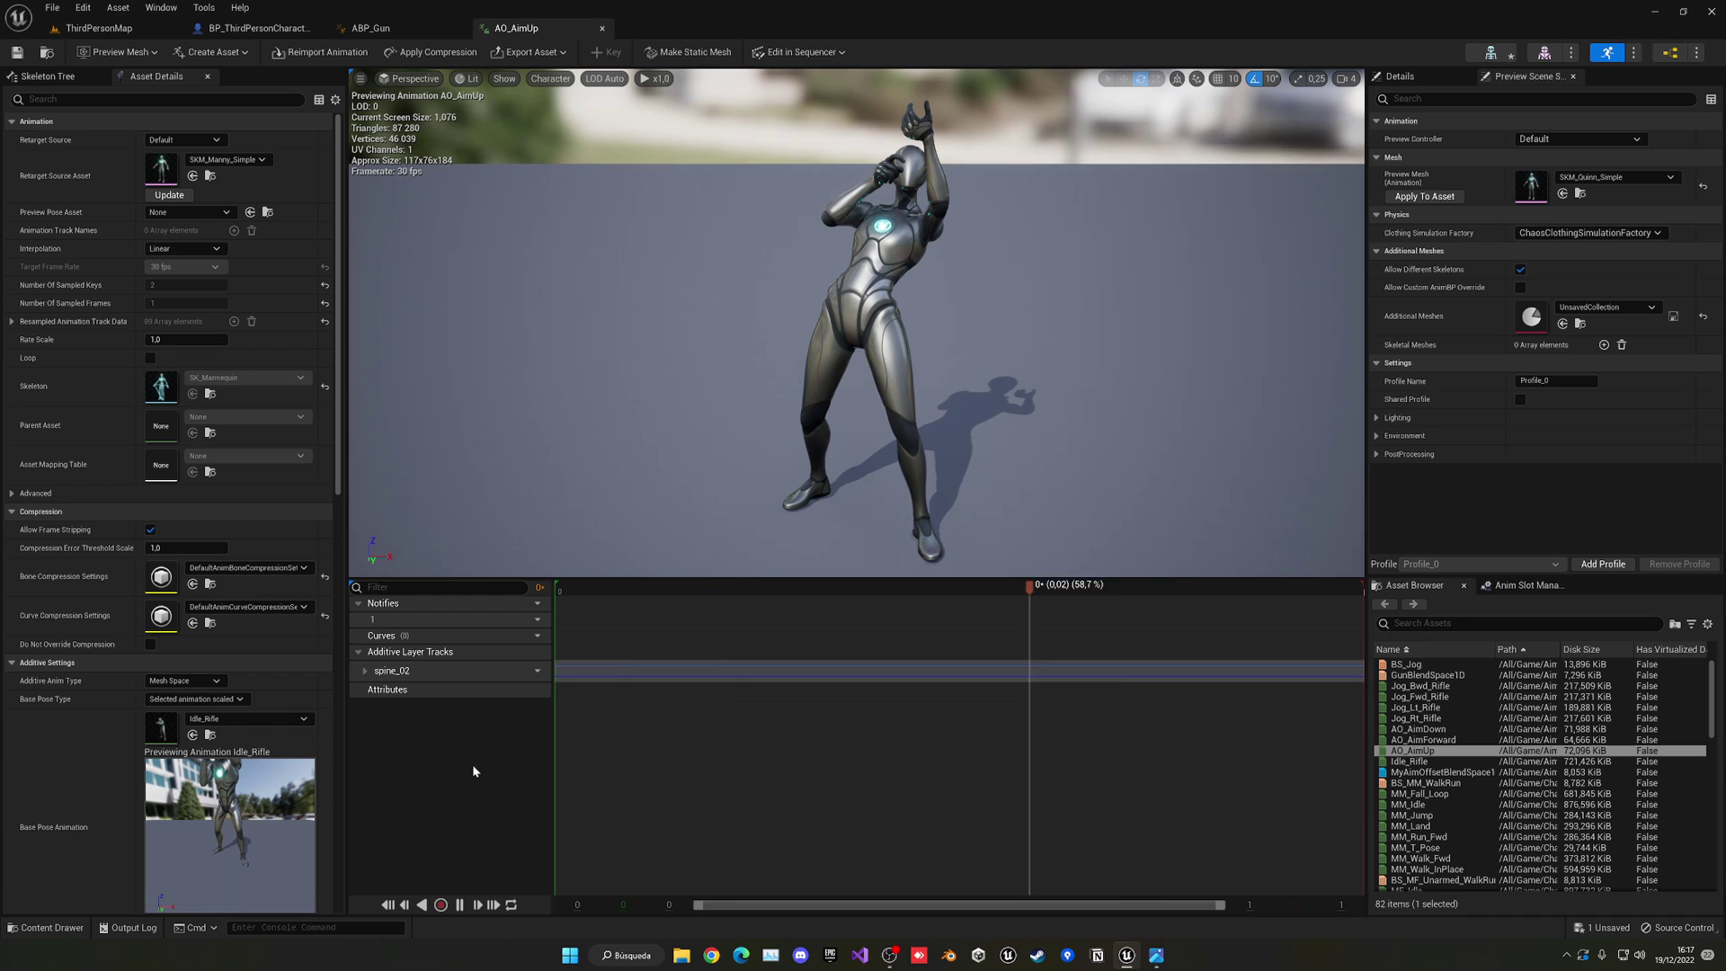
- Rotate the spine_02 bone farther backward at frame 0 of AO_AimUp, key the pose and close the animation
{"action": "left_click_drag", "start_coordinate": [559, 594], "coordinate": [540, 589]}
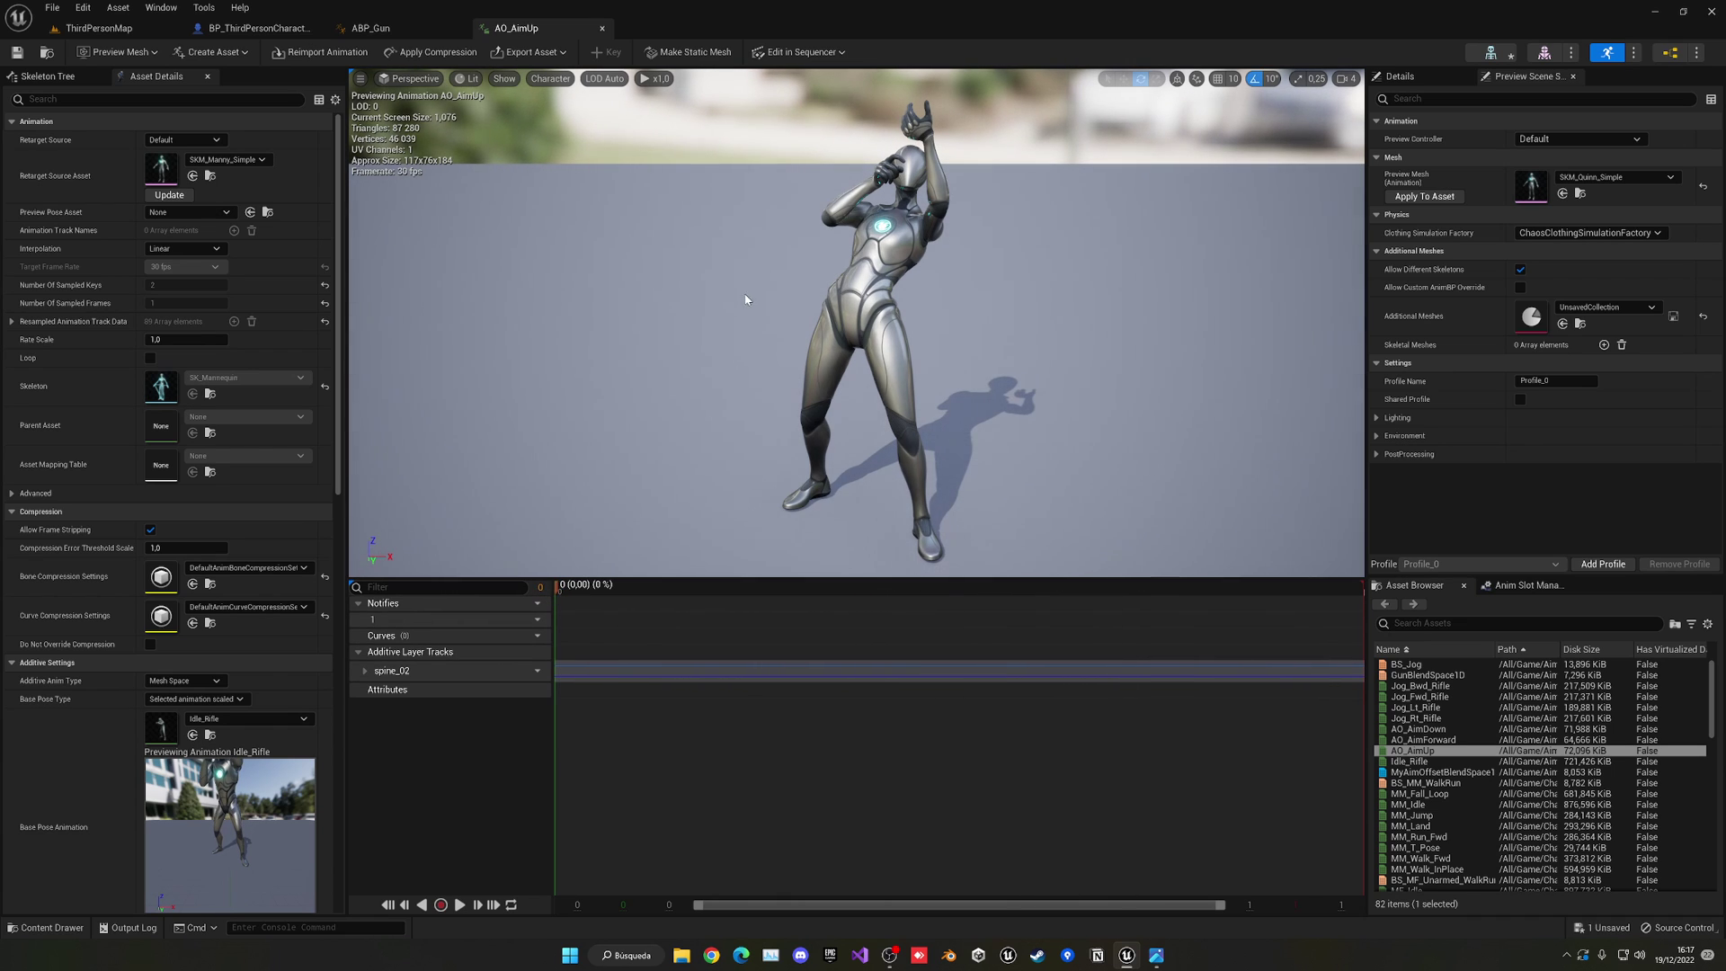
{"action": "key", "text": "d"}
{"action": "right_click_drag", "start_coordinate": [744, 299], "coordinate": [629, 298]}
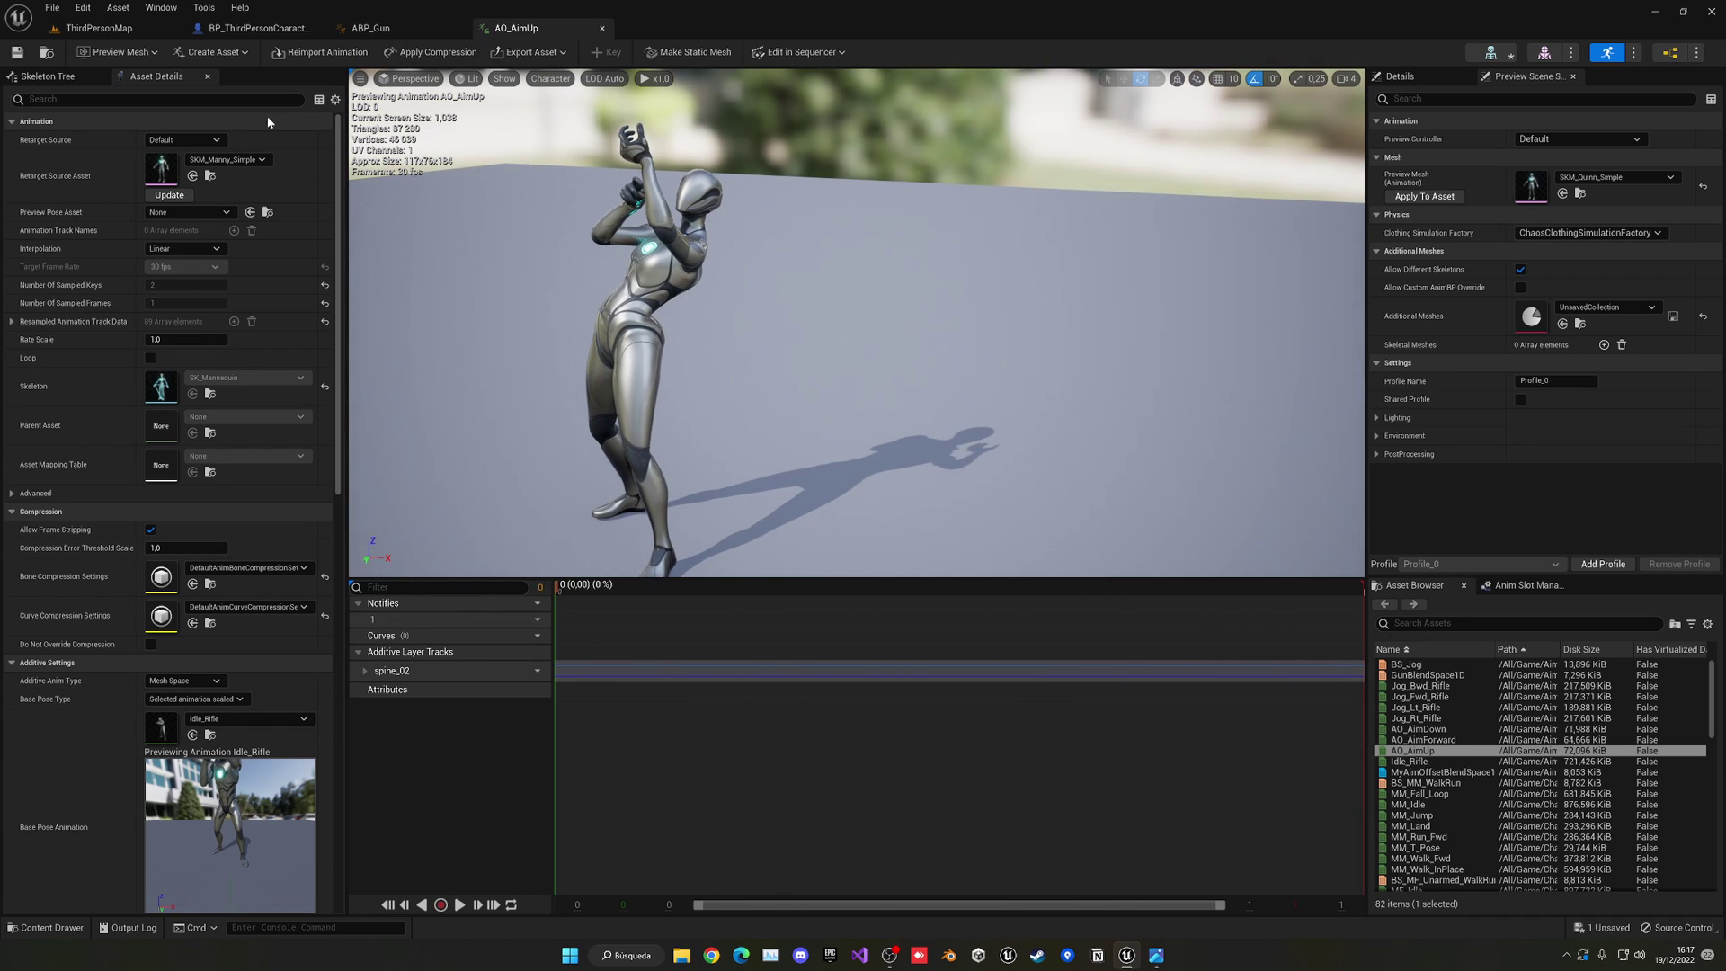
{"action": "left_click", "coordinate": [59, 81]}
{"action": "left_click", "coordinate": [158, 297]}
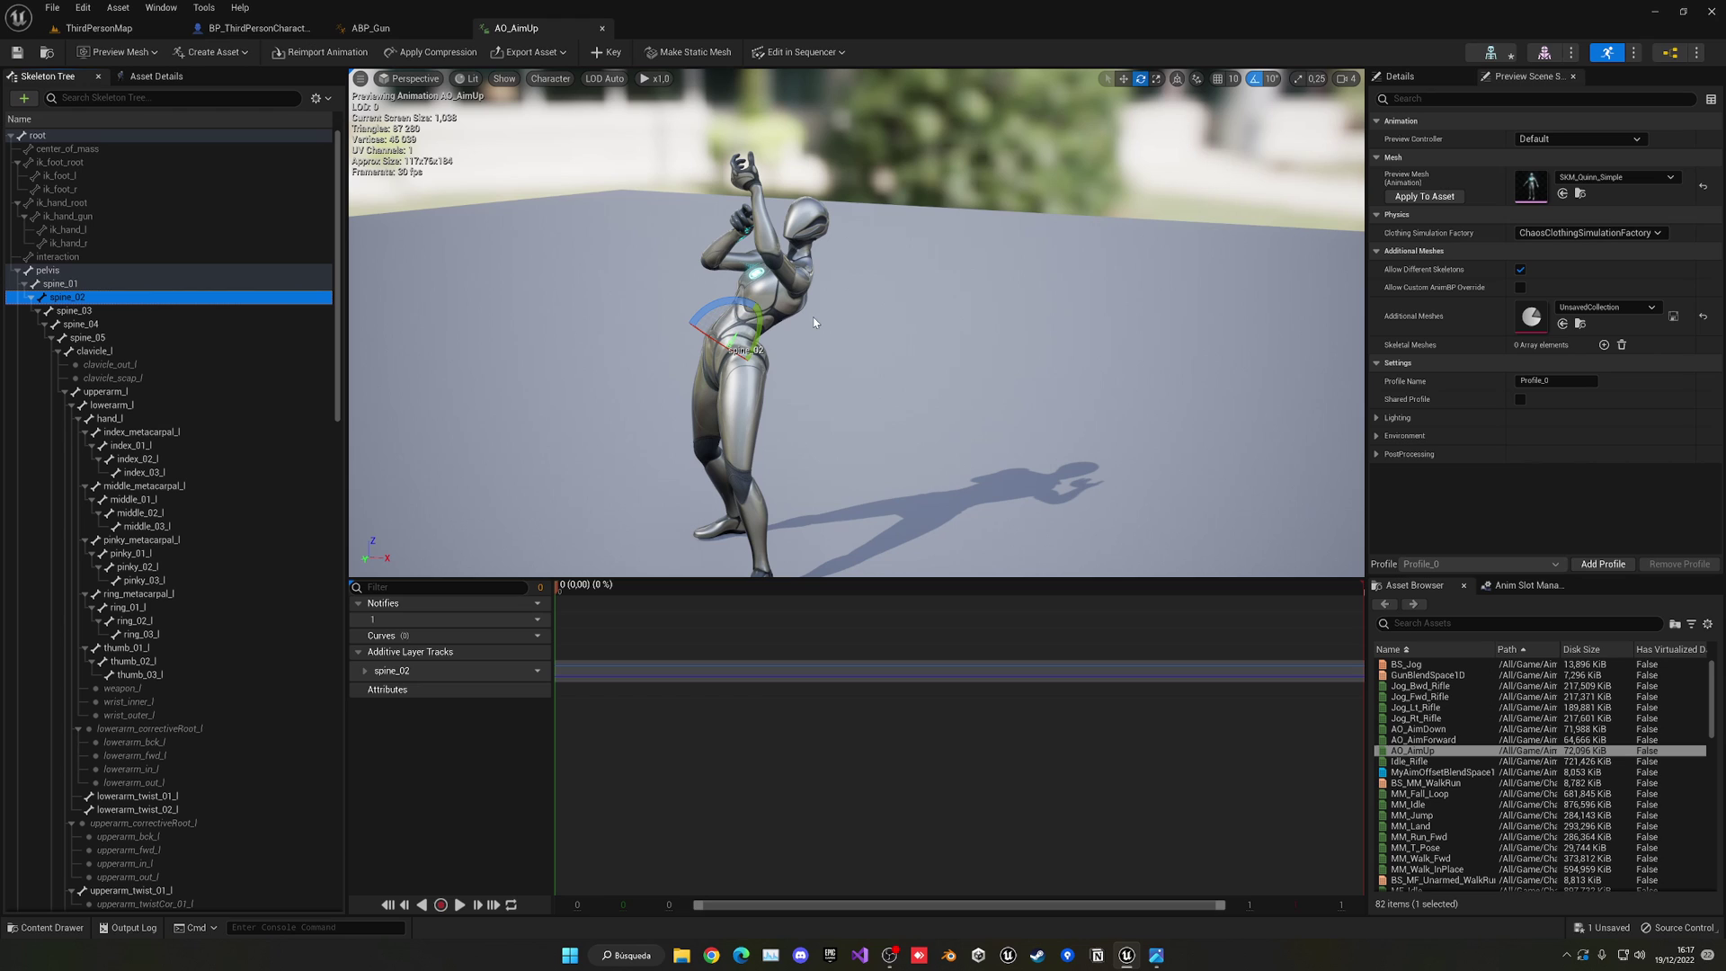
{"action": "left_click_drag", "start_coordinate": [739, 311], "coordinate": [735, 317]}
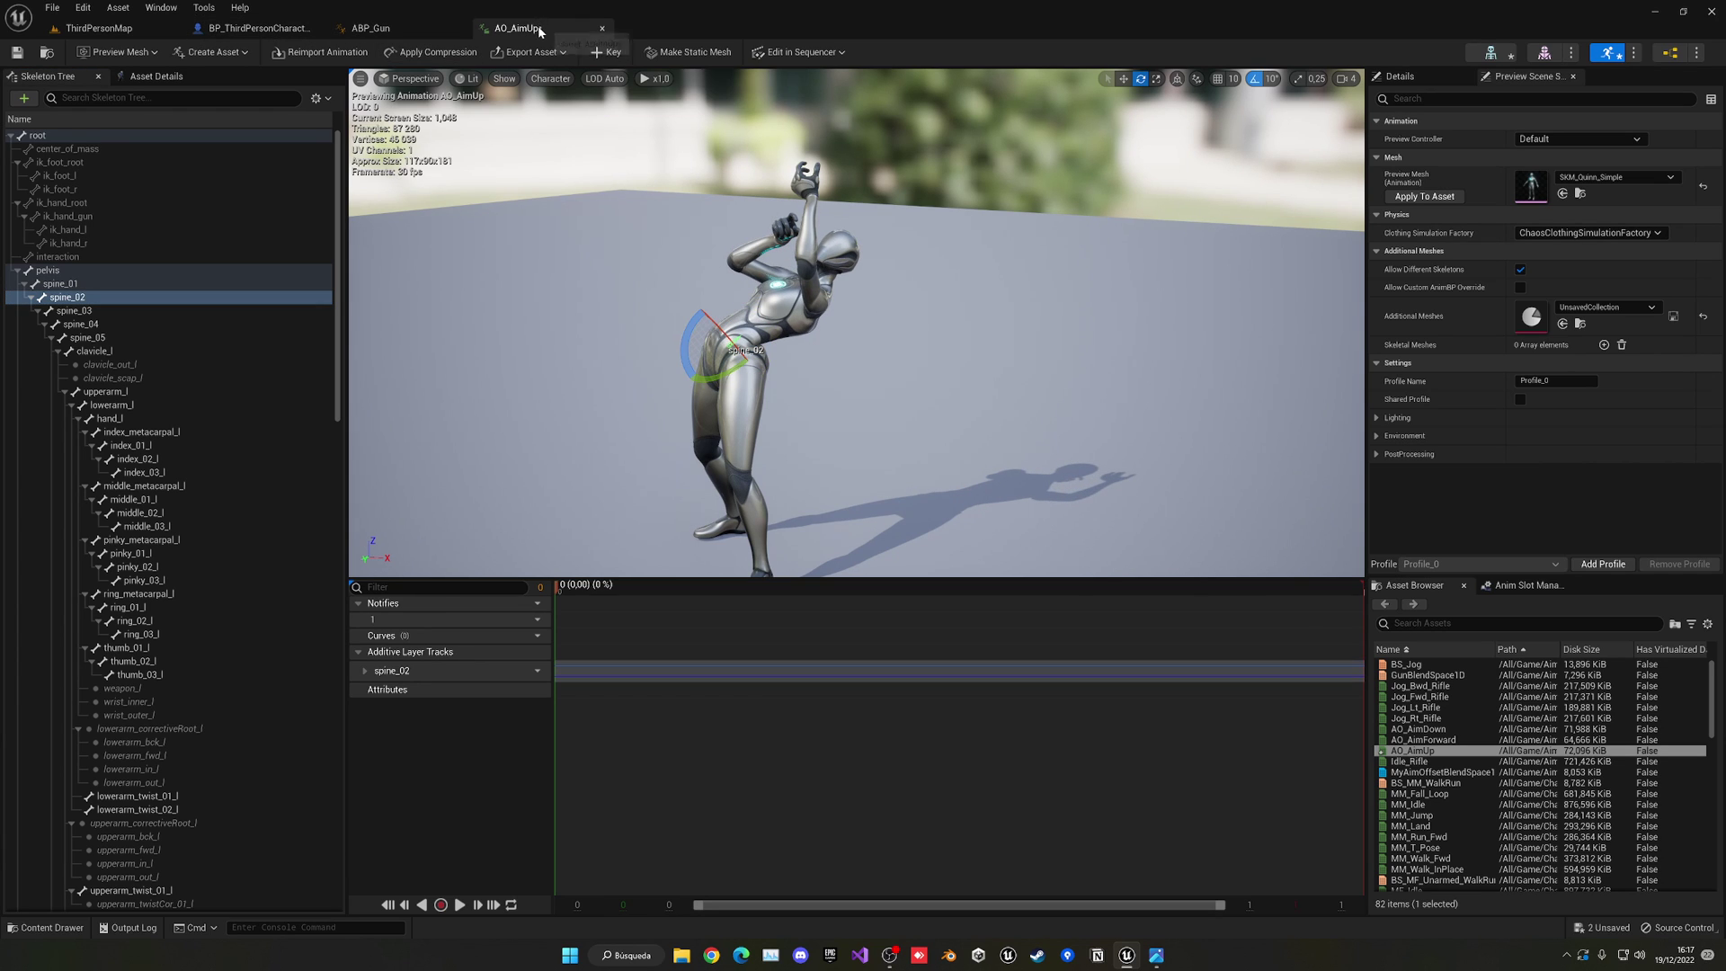
{"action": "left_click", "coordinate": [603, 28]}
- Open AO_AimDown, rotate its spine_02 bone farther forward and down at frame 0, and close the animation
{"action": "left_click", "coordinate": [90, 28]}
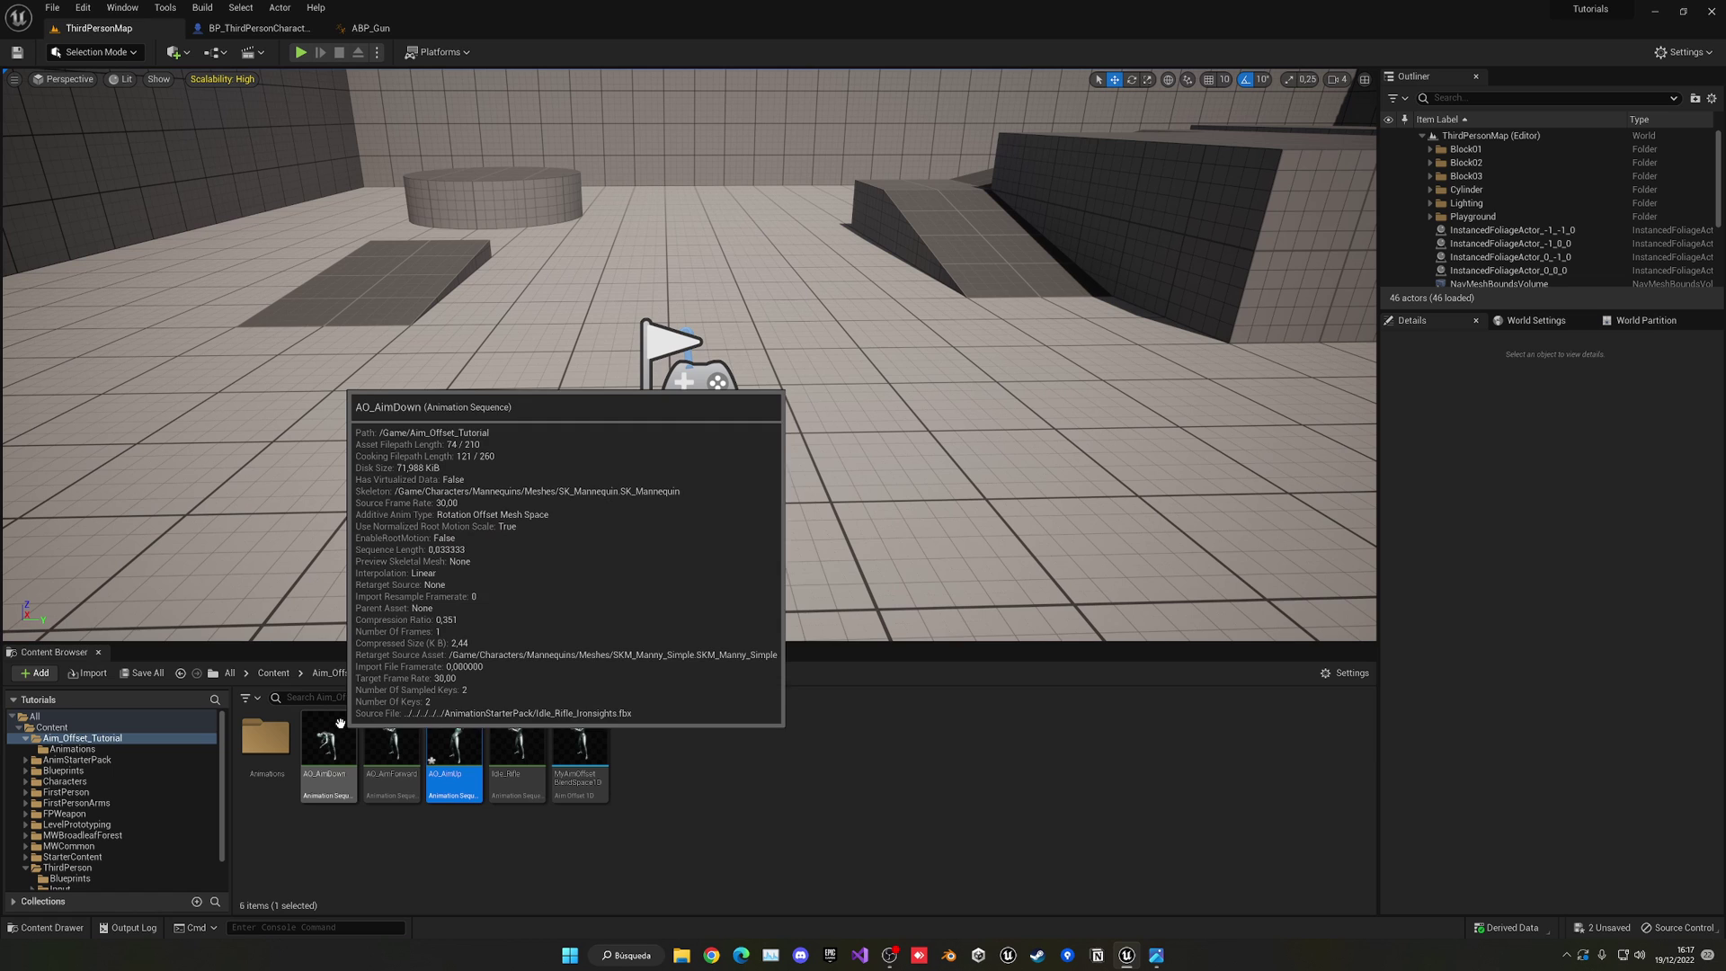
{"action": "double_click", "coordinate": [329, 785]}
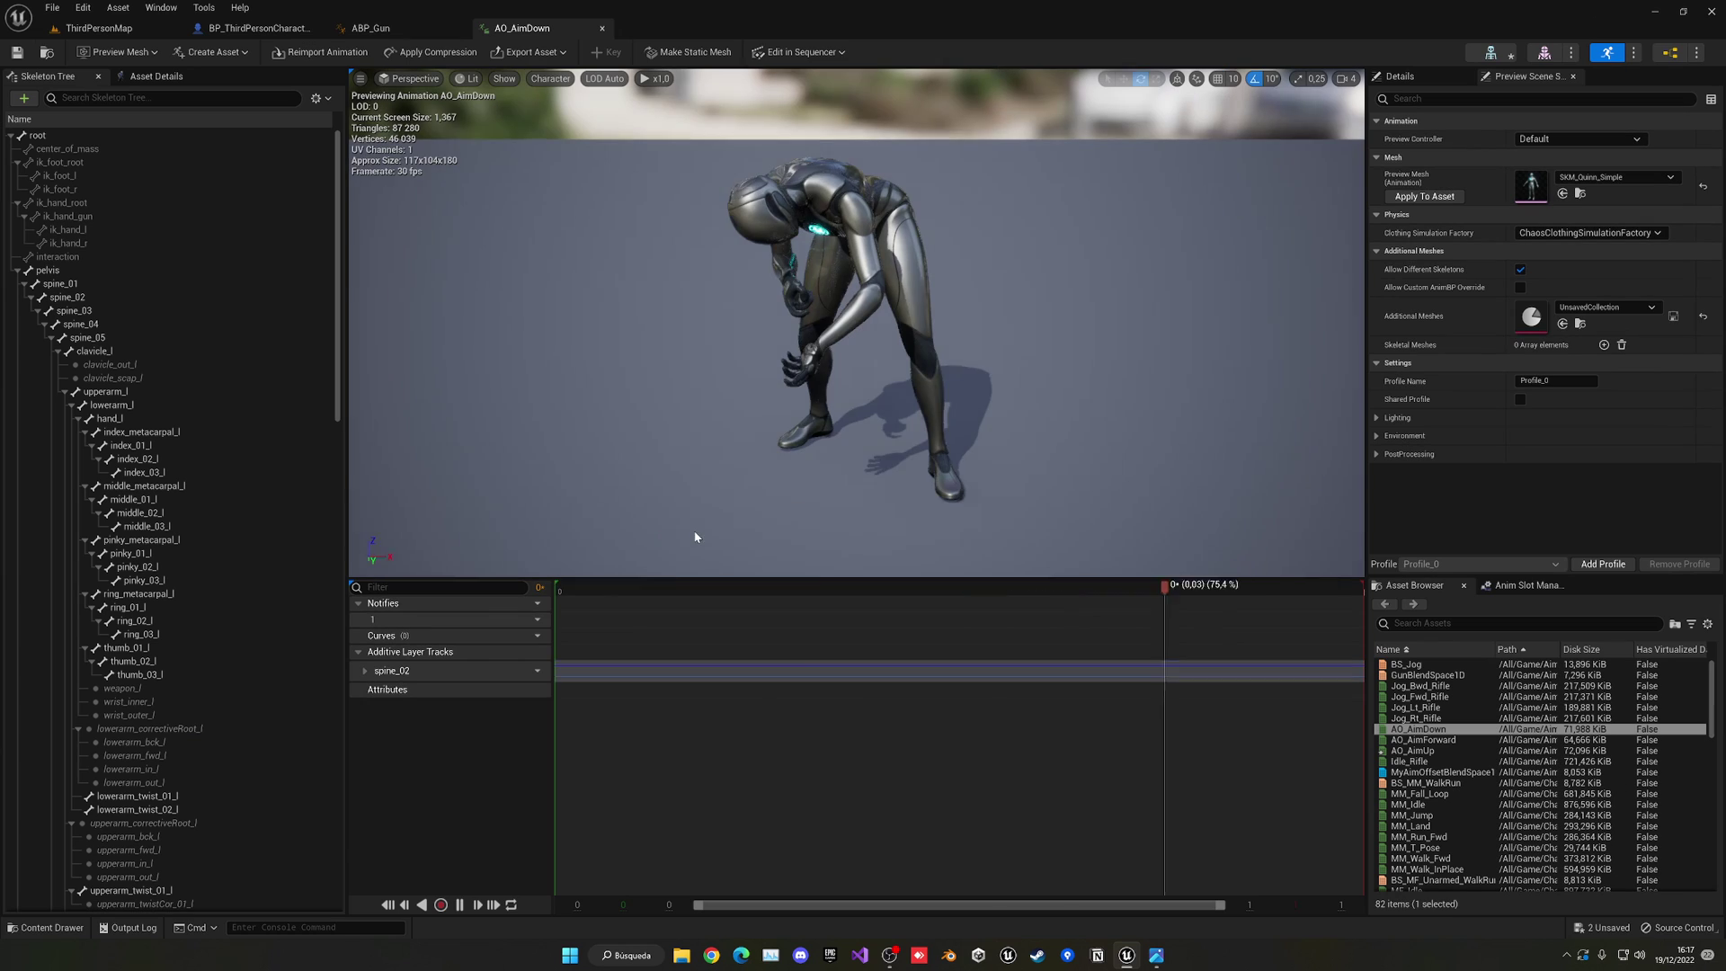
{"action": "left_click", "coordinate": [83, 286]}
{"action": "left_click", "coordinate": [126, 298]}
{"action": "left_click", "coordinate": [462, 906]}
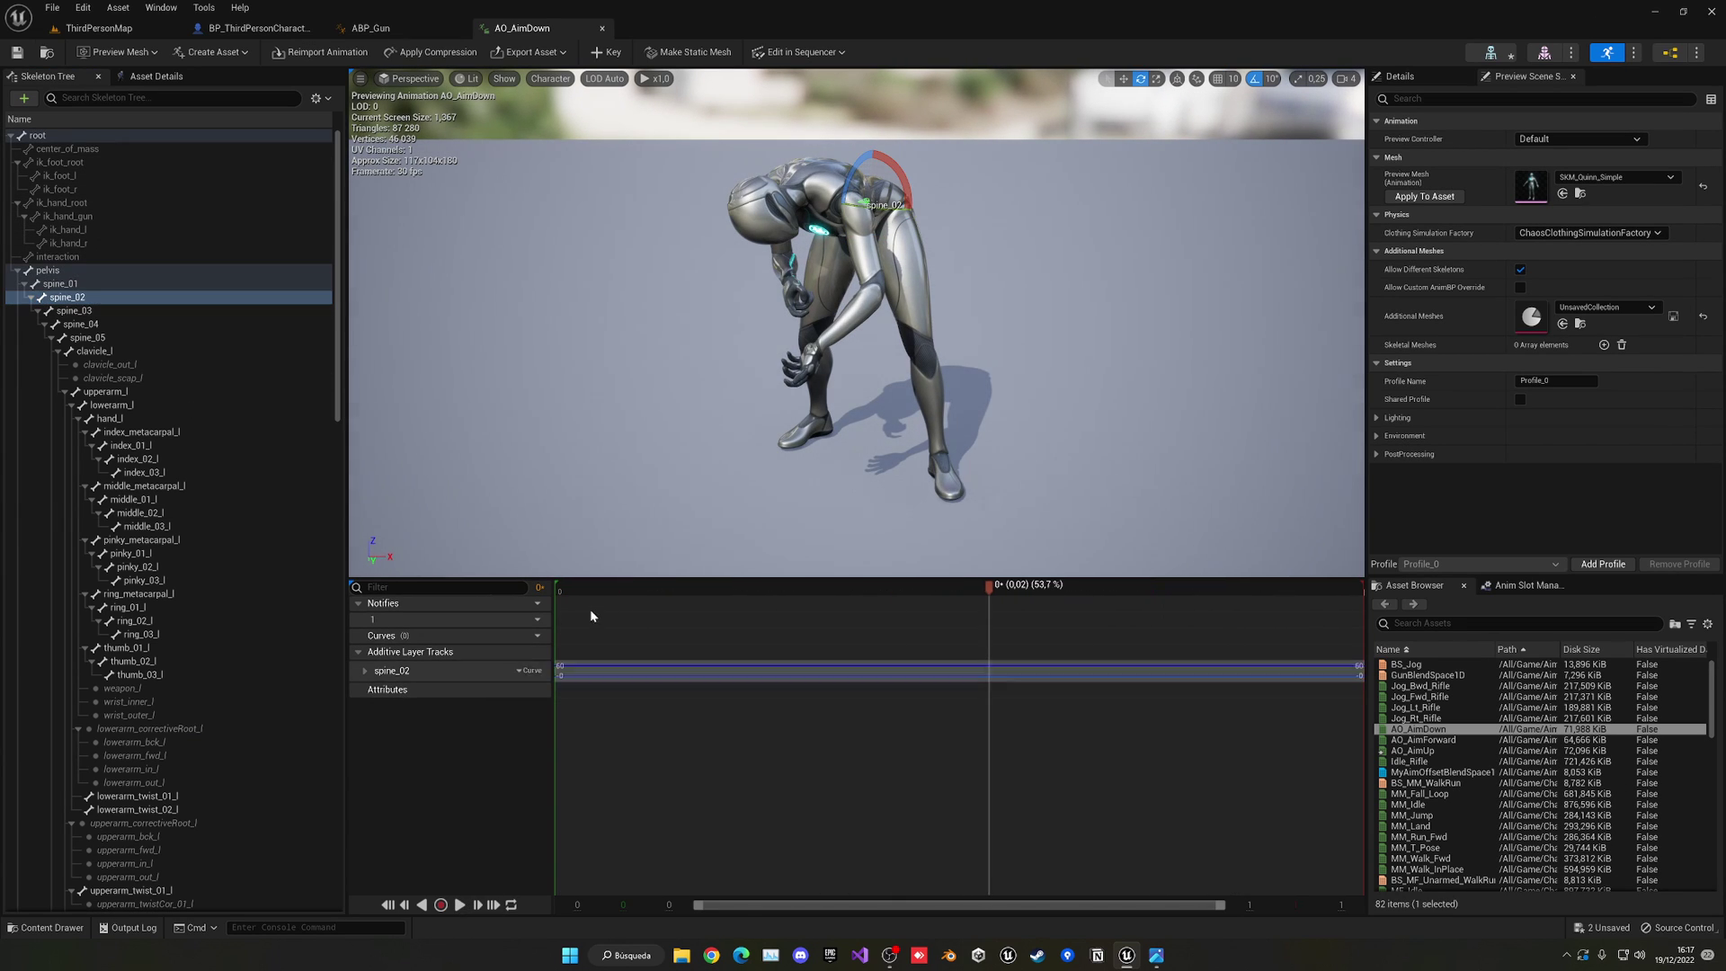
{"action": "left_click_drag", "start_coordinate": [575, 586], "coordinate": [518, 582]}
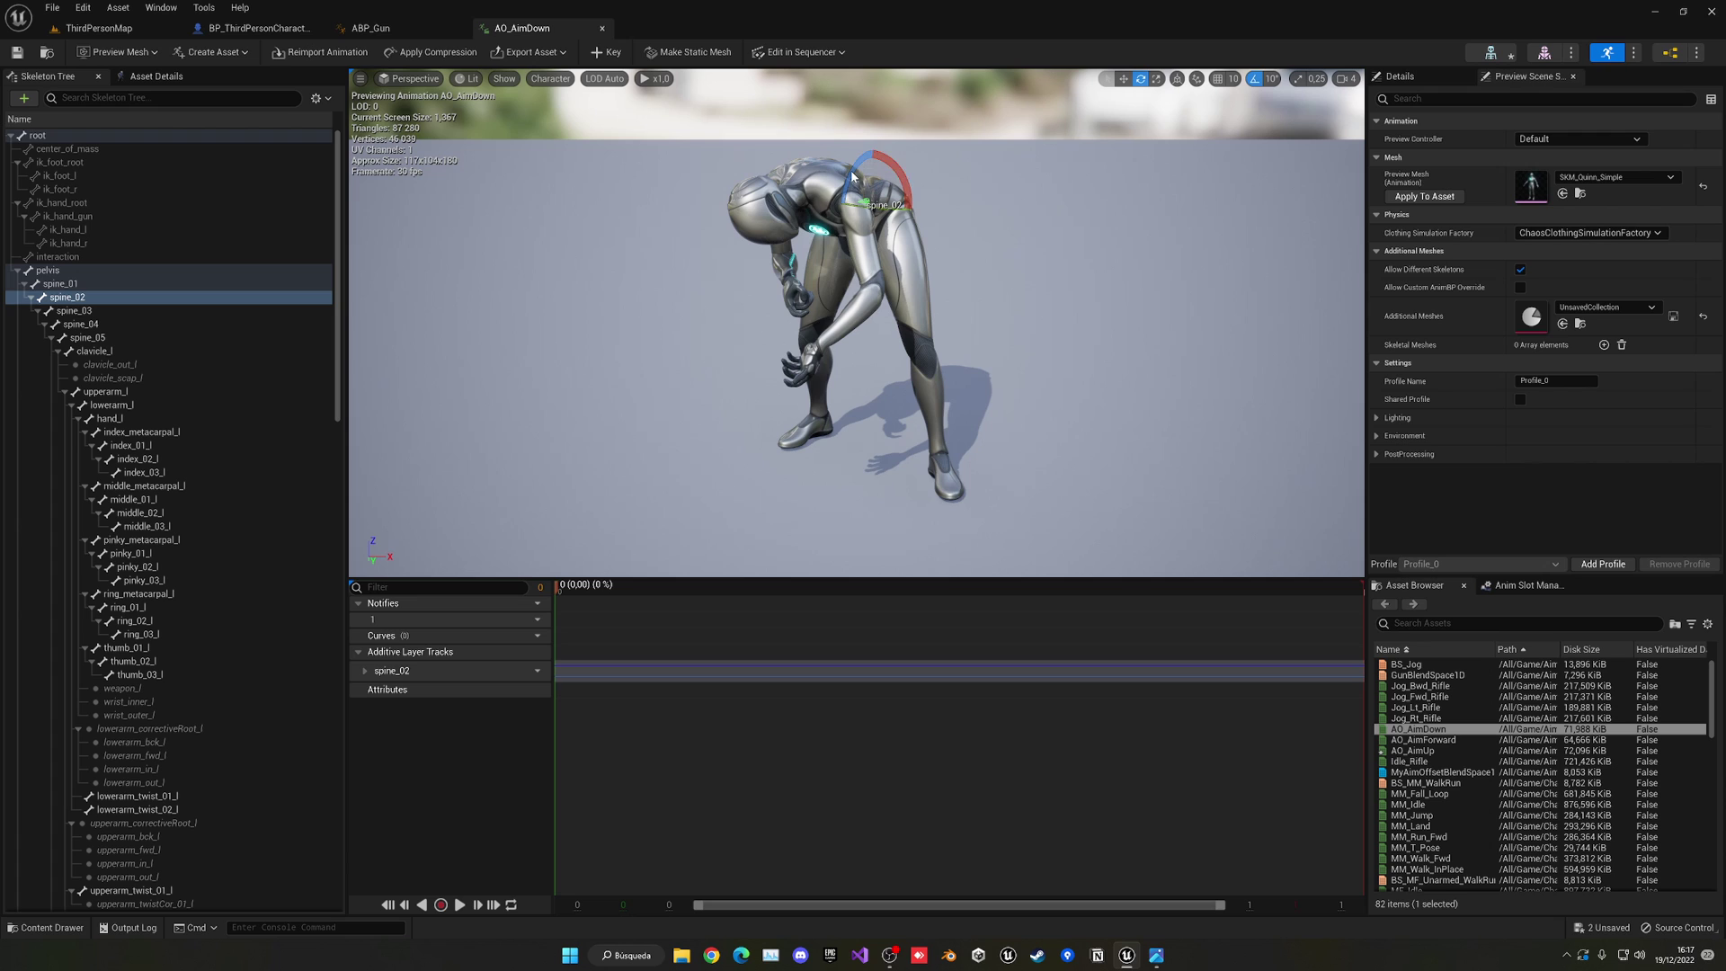
{"action": "left_click_drag", "start_coordinate": [853, 176], "coordinate": [841, 224]}
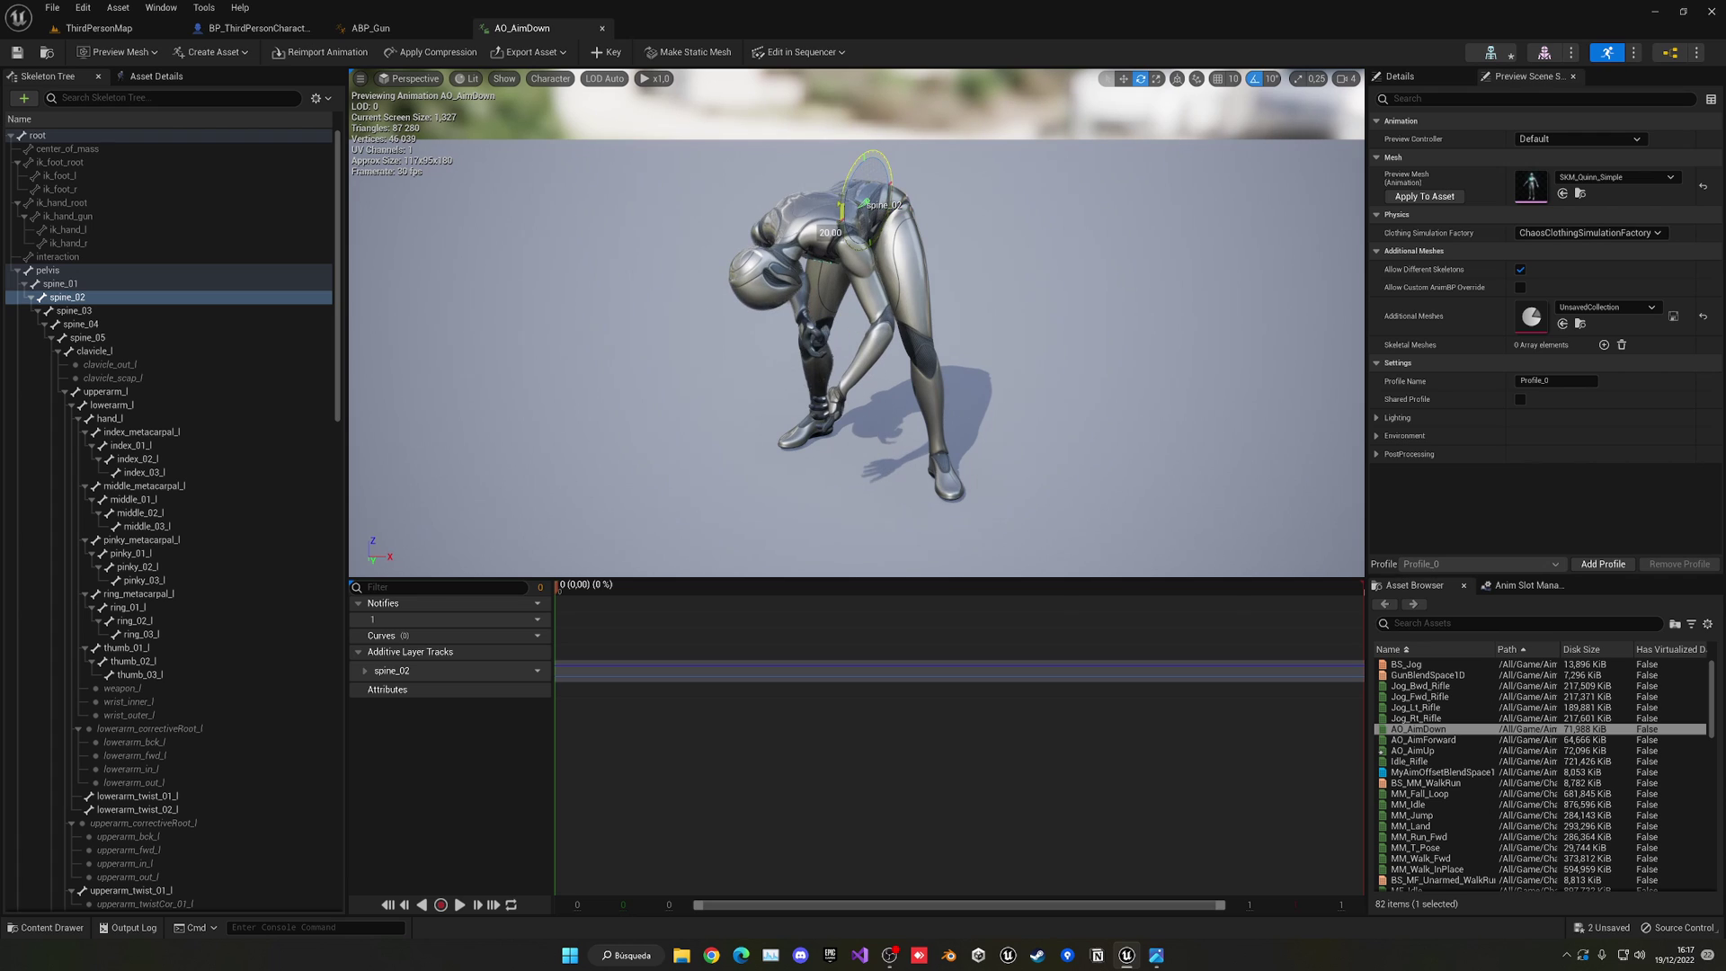
{"action": "left_click", "coordinate": [601, 28]}
- Play ThirdPersonMap to test the adjusted up and down aim poses on the character
{"action": "left_click", "coordinate": [99, 28]}
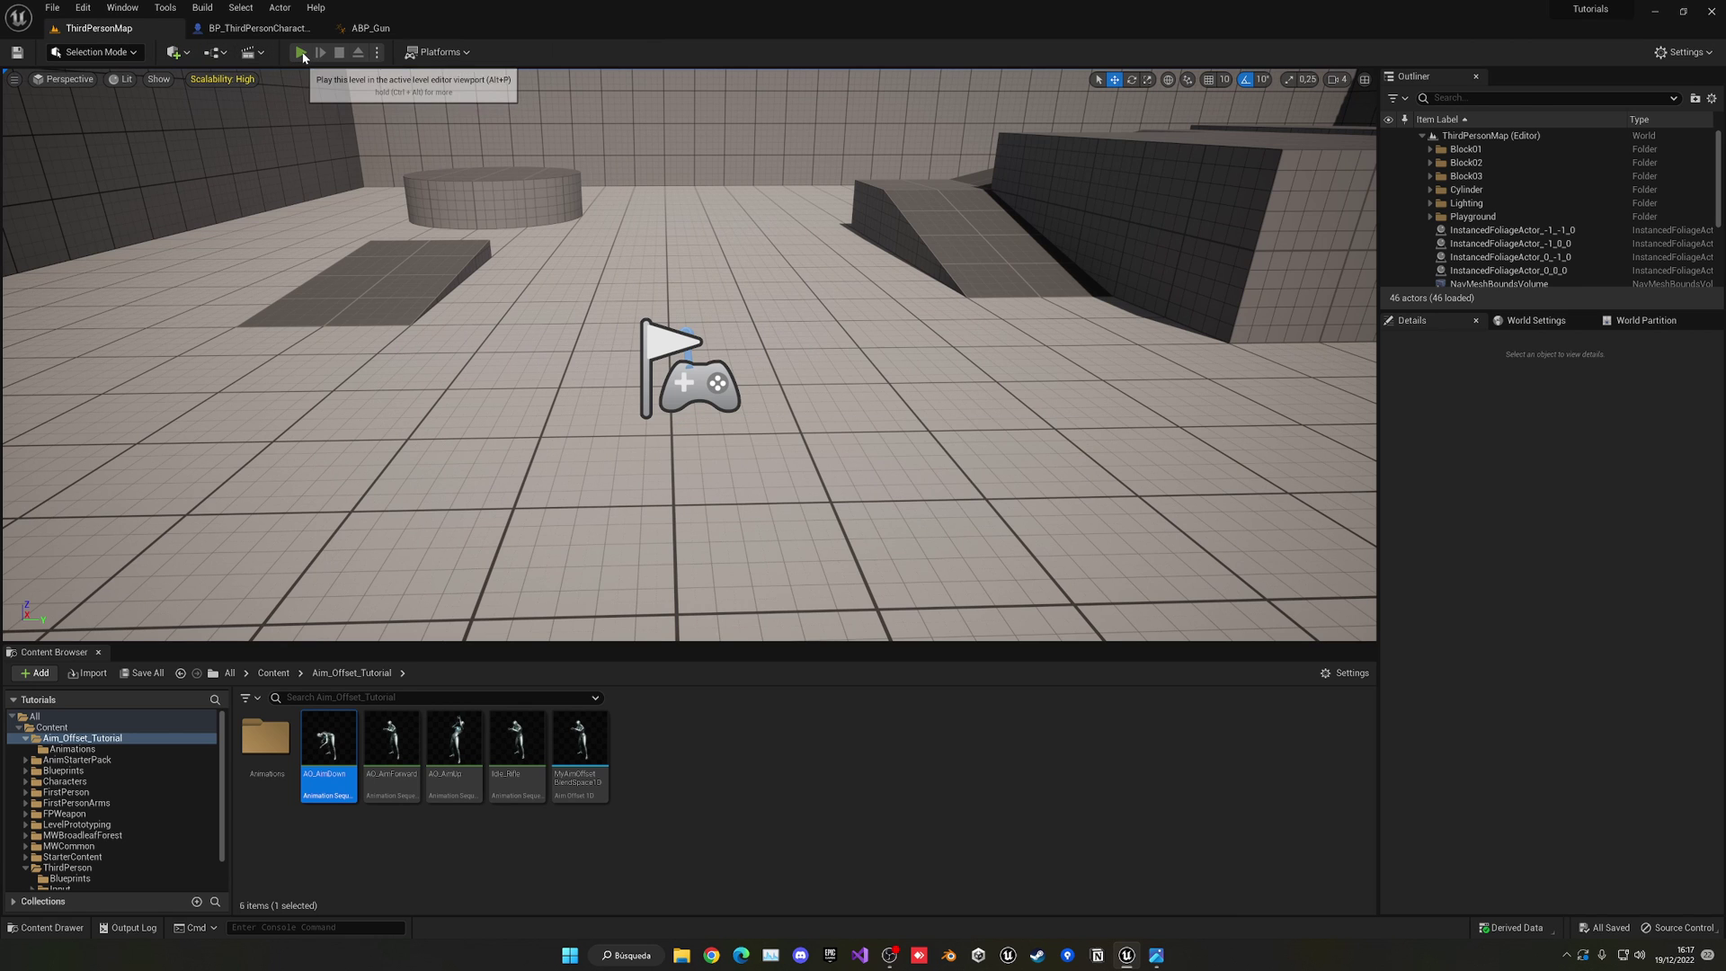
{"action": "left_click", "coordinate": [301, 53]}
{"action": "left_click", "coordinate": [465, 251]}
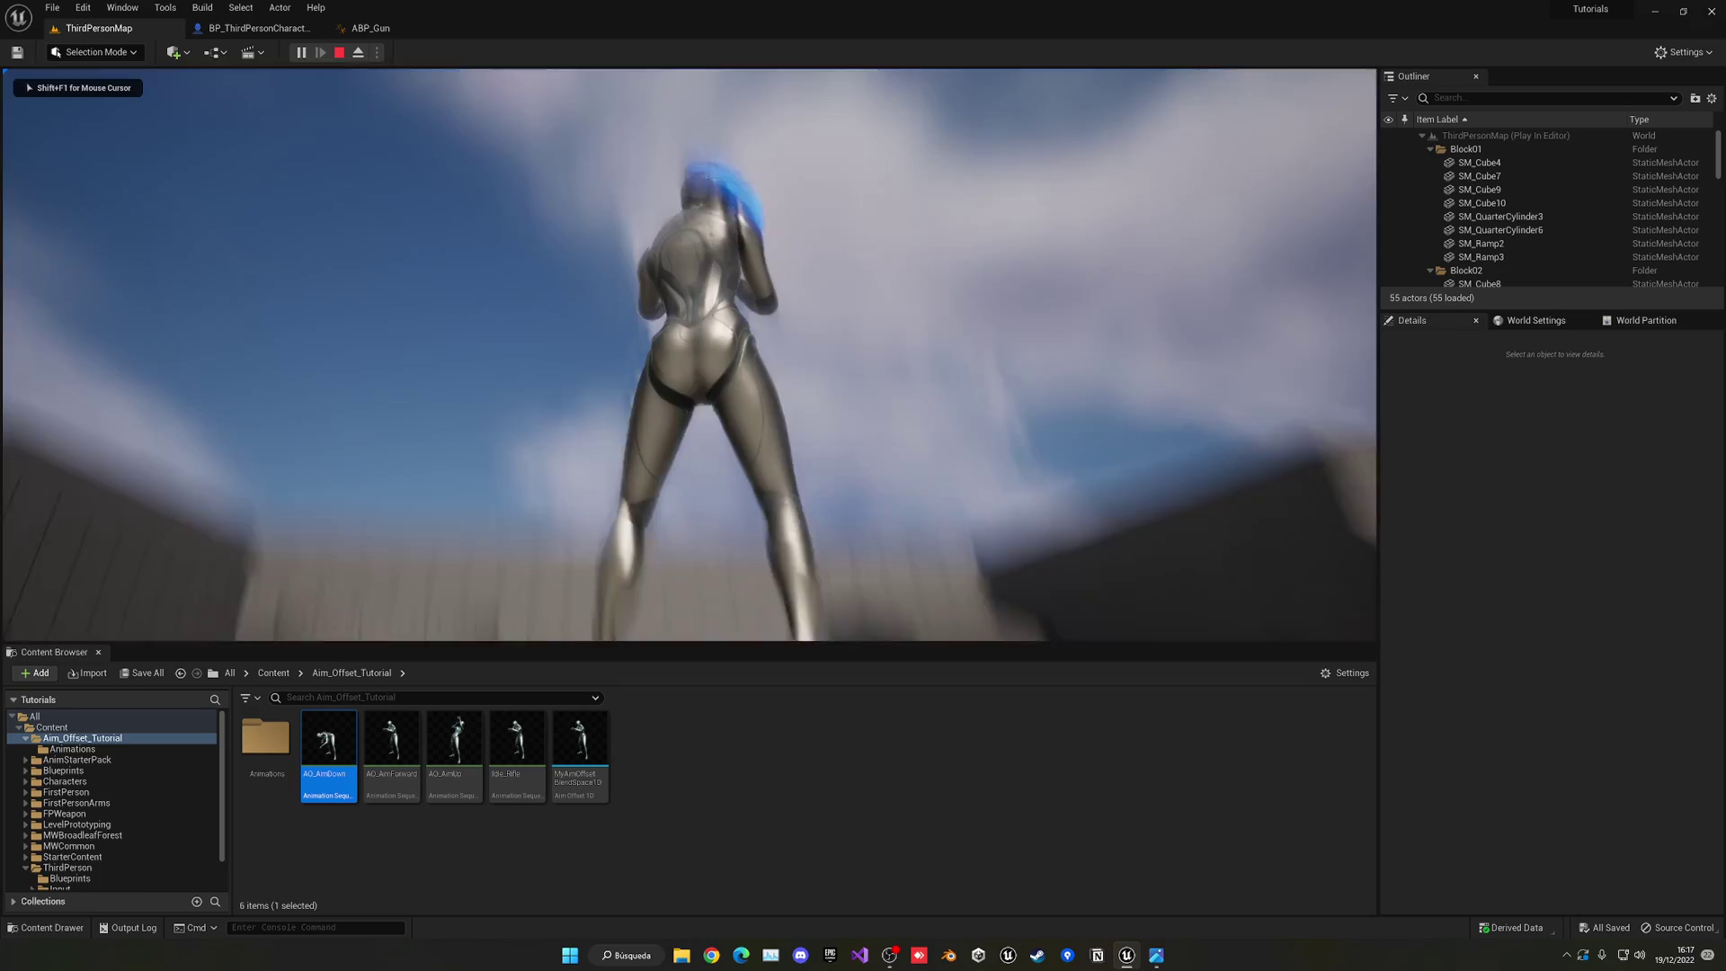